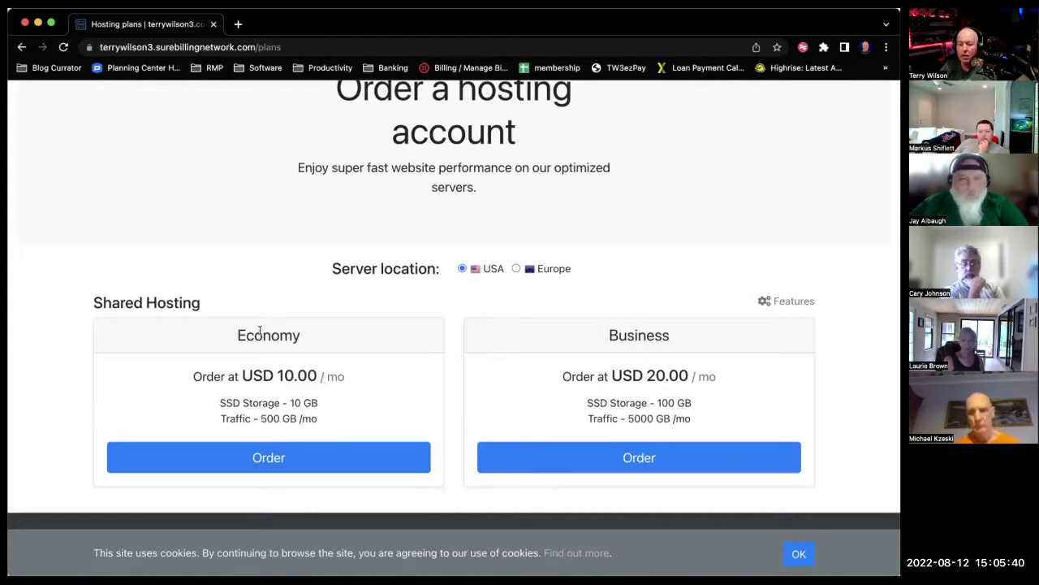
# - Leave the storefront and switch to Mail's SureSupport 'hosting account is ready' email
pyautogui.scroll(1, 322, 365)
pyautogui.scroll(-1, 332, 365)
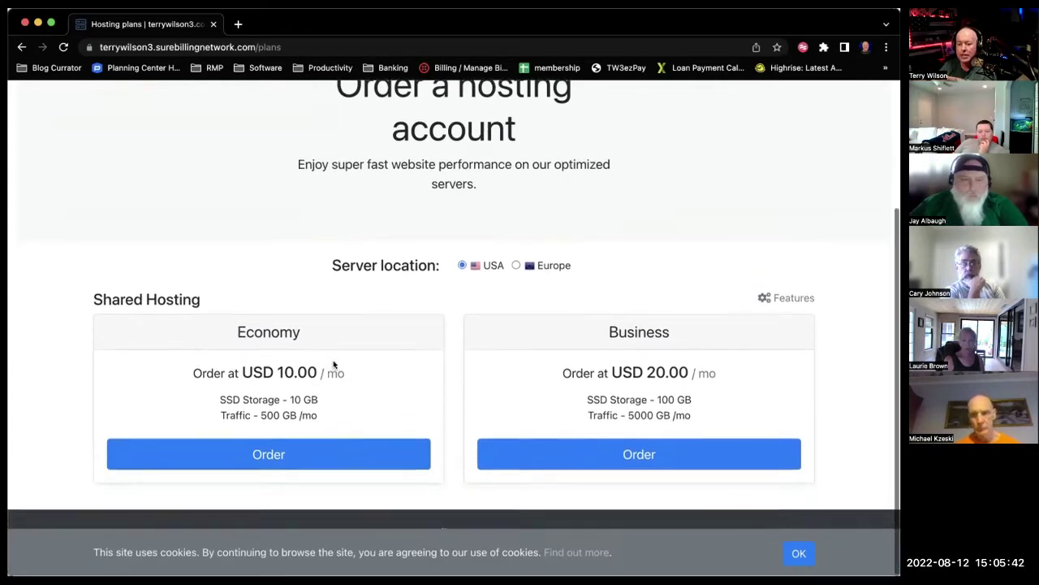
pyautogui.scroll(4, 364, 380)
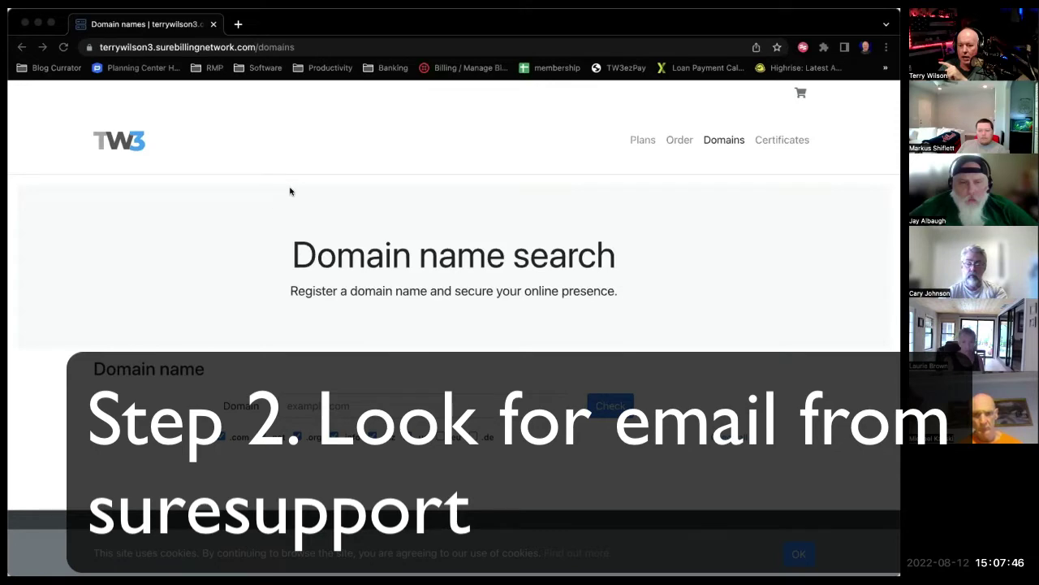
pyautogui.press('super+Tab')
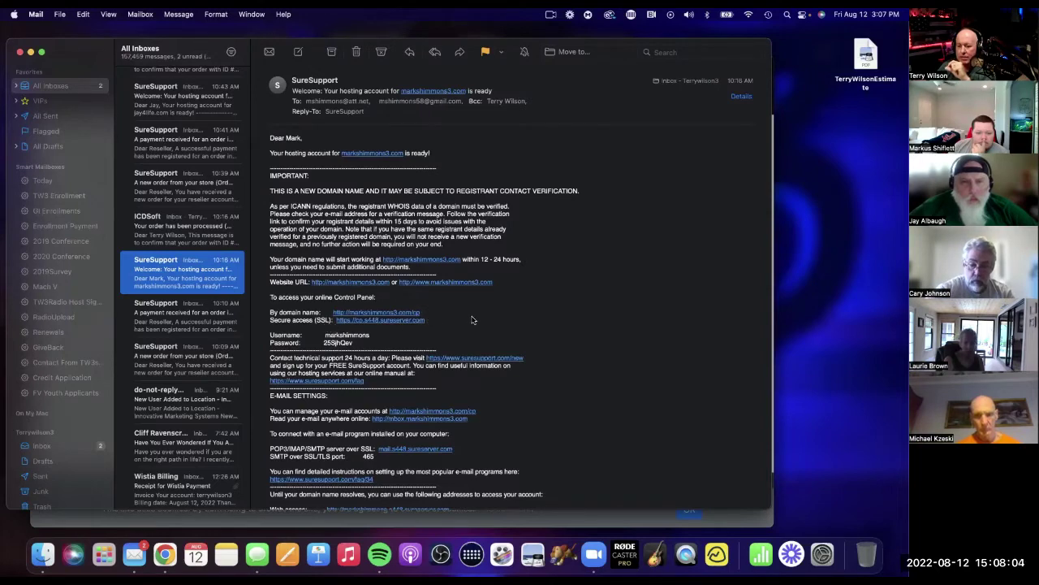
# - Scroll the welcome email to the control panel access details and username
pyautogui.scroll(-2, 472, 320)
pyautogui.scroll(-8, 472, 319)
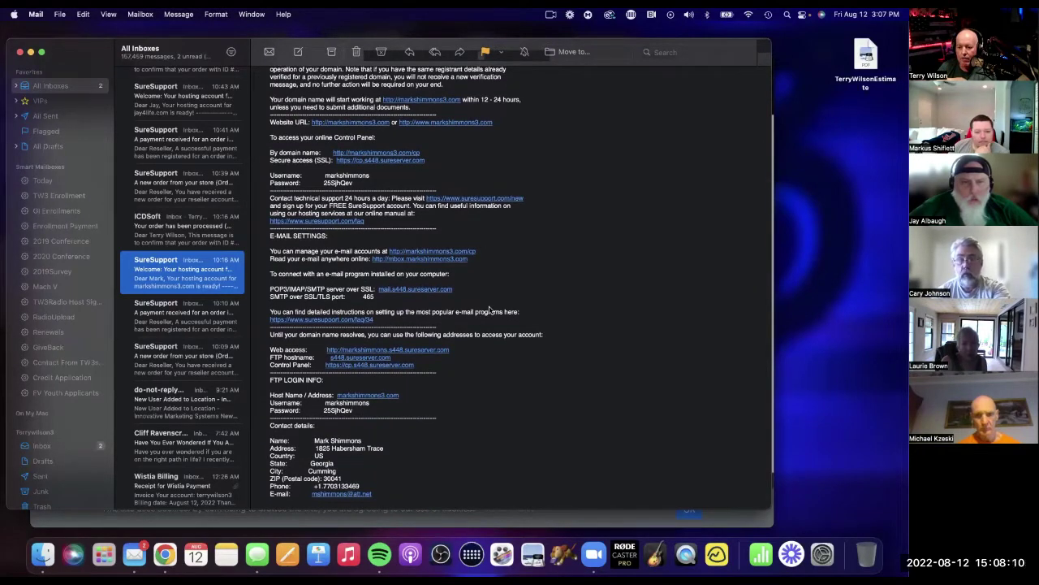
pyautogui.scroll(4, 489, 311)
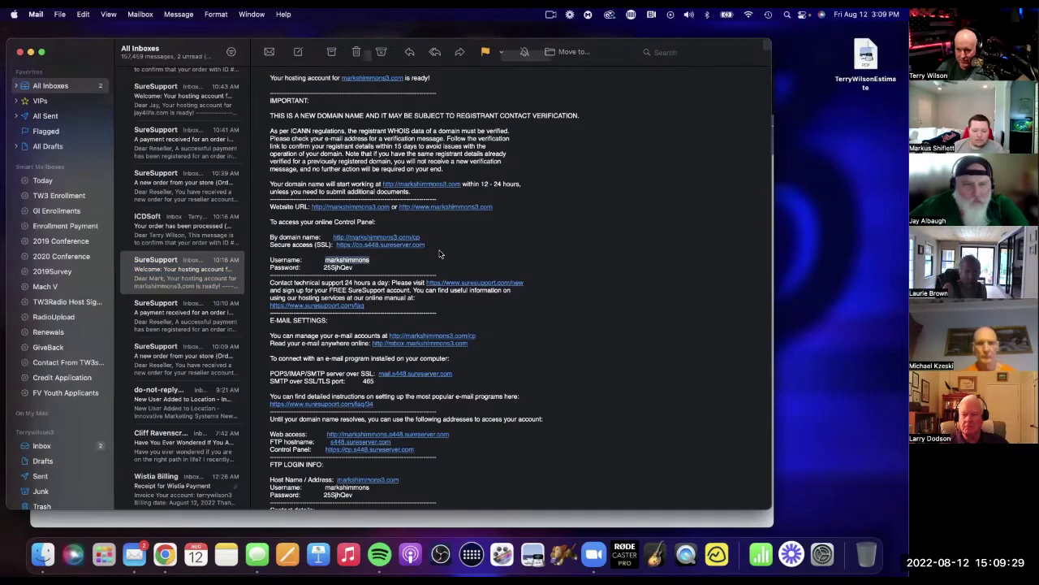
# - Log in to the control panel with the pasted username and browse the home page tools
pyautogui.click(376, 246)
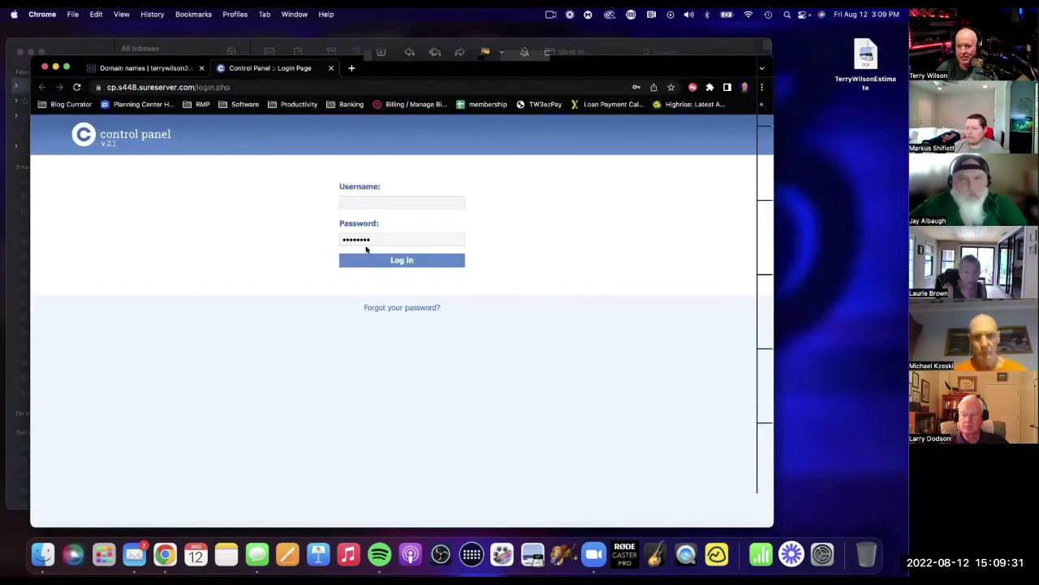
pyautogui.click(365, 205)
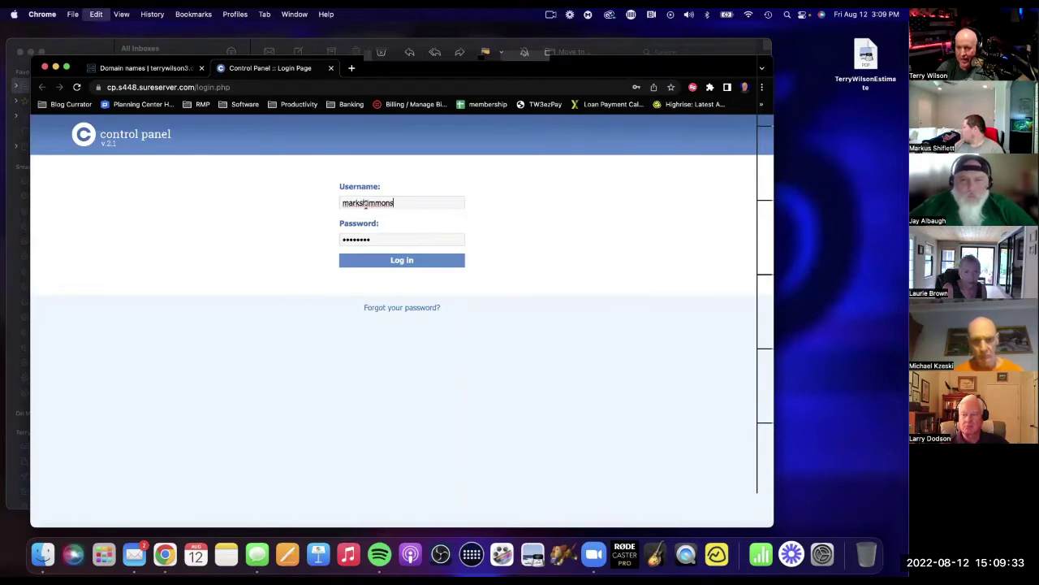
pyautogui.click(387, 260)
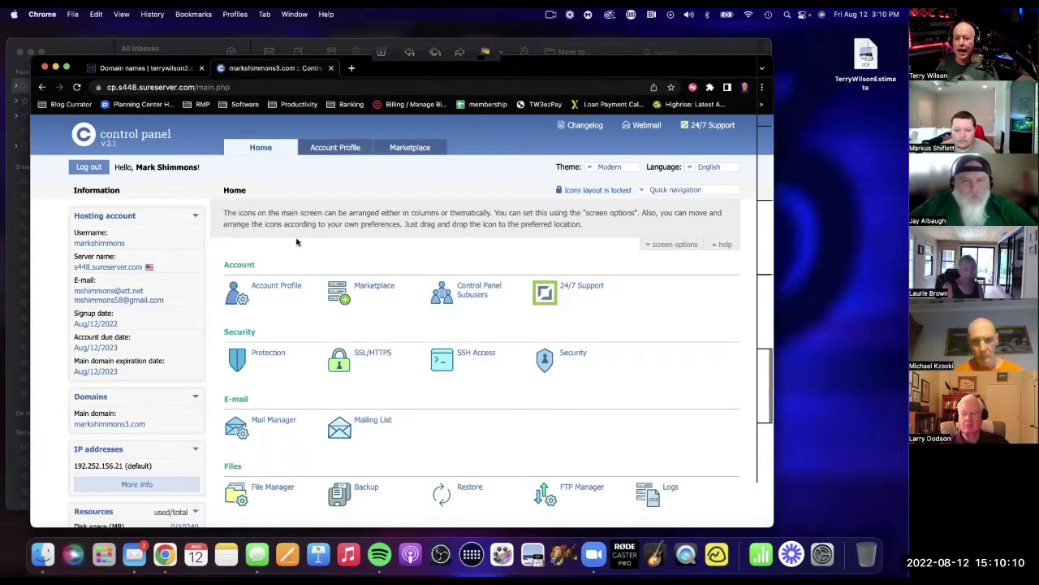
pyautogui.scroll(-4, 362, 274)
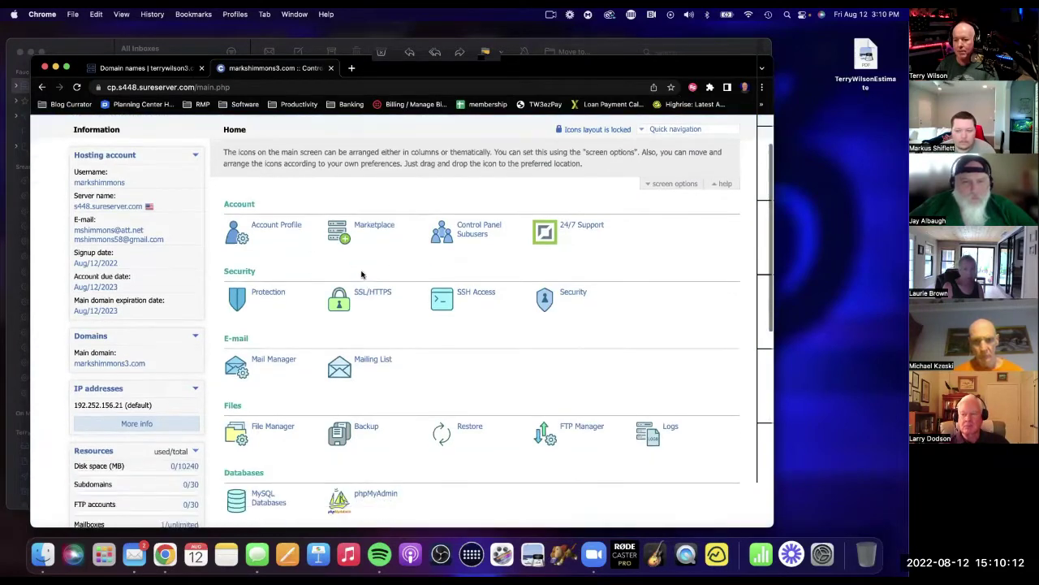
pyautogui.scroll(-2, 362, 275)
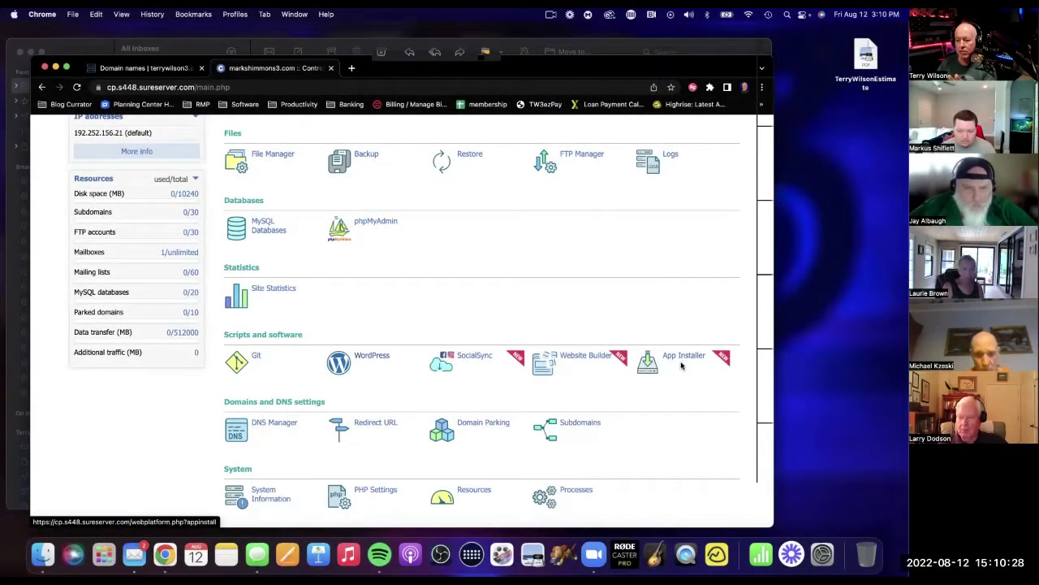
pyautogui.scroll(-2, 656, 394)
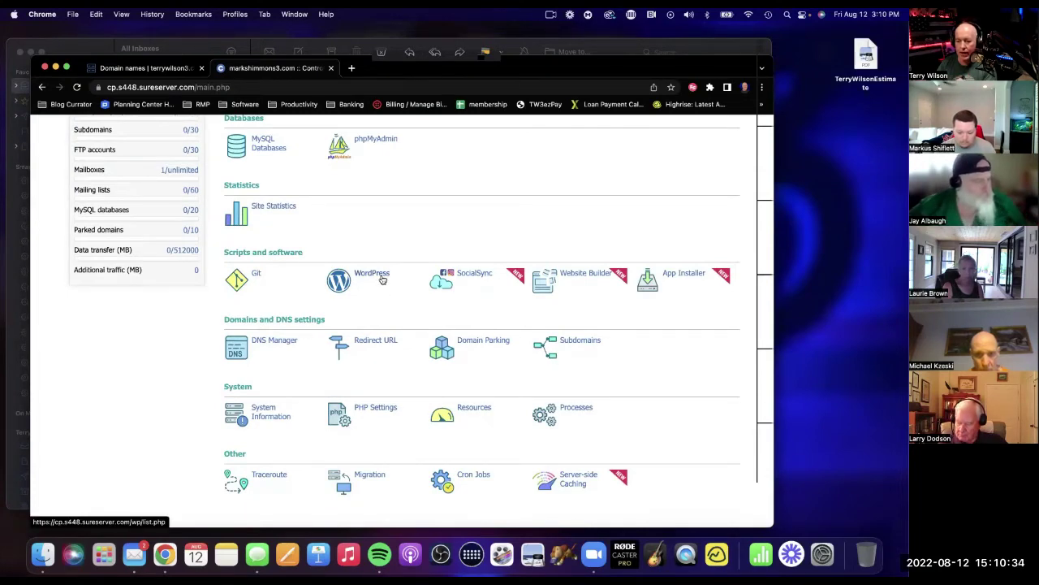
# - Open the WordPress manager and start a new WordPress installation
pyautogui.click(382, 278)
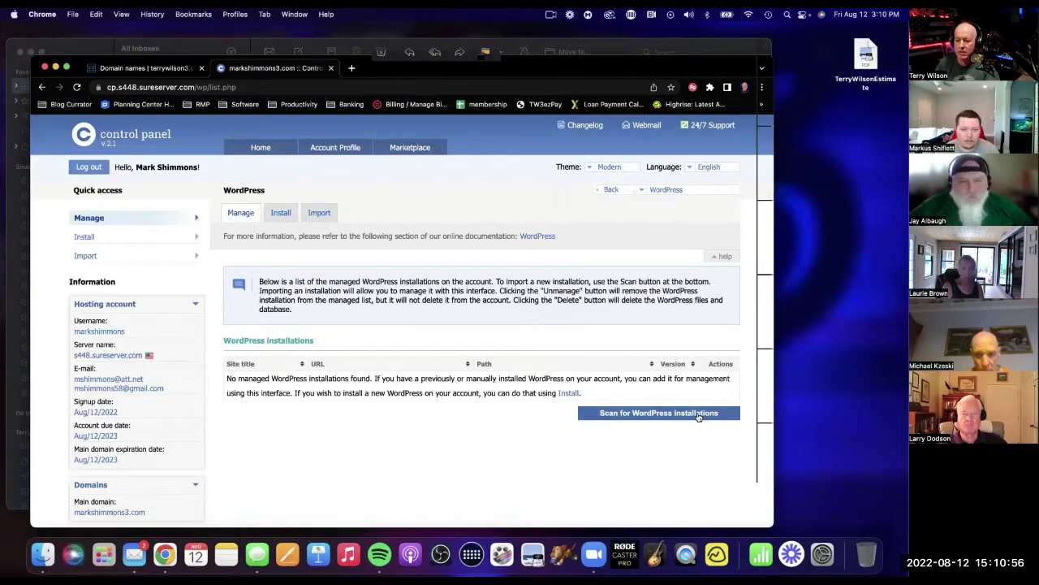
pyautogui.scroll(-2, 622, 417)
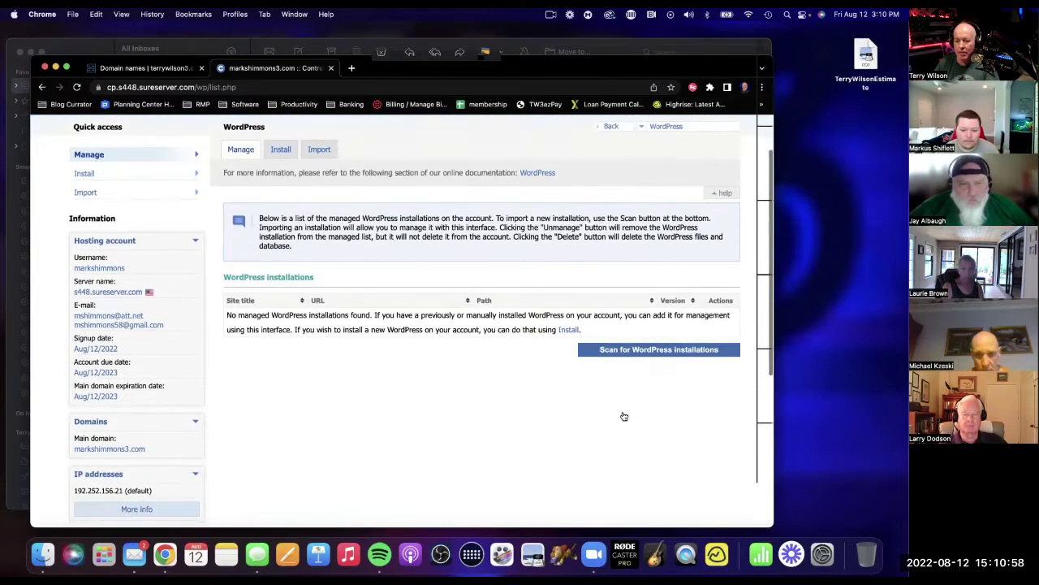
pyautogui.scroll(-1, 624, 417)
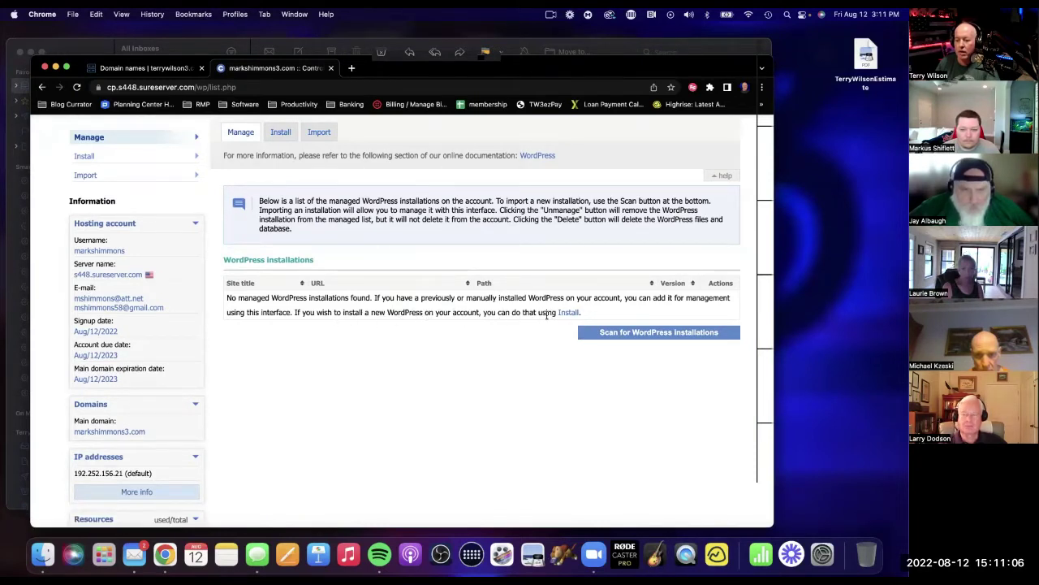
pyautogui.click(566, 313)
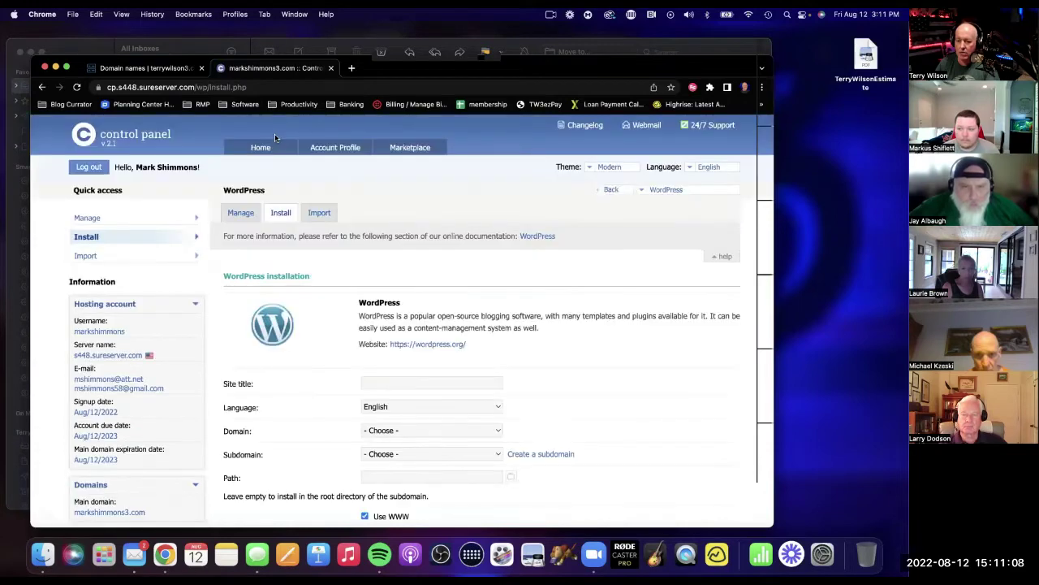
pyautogui.scroll(-2, 536, 357)
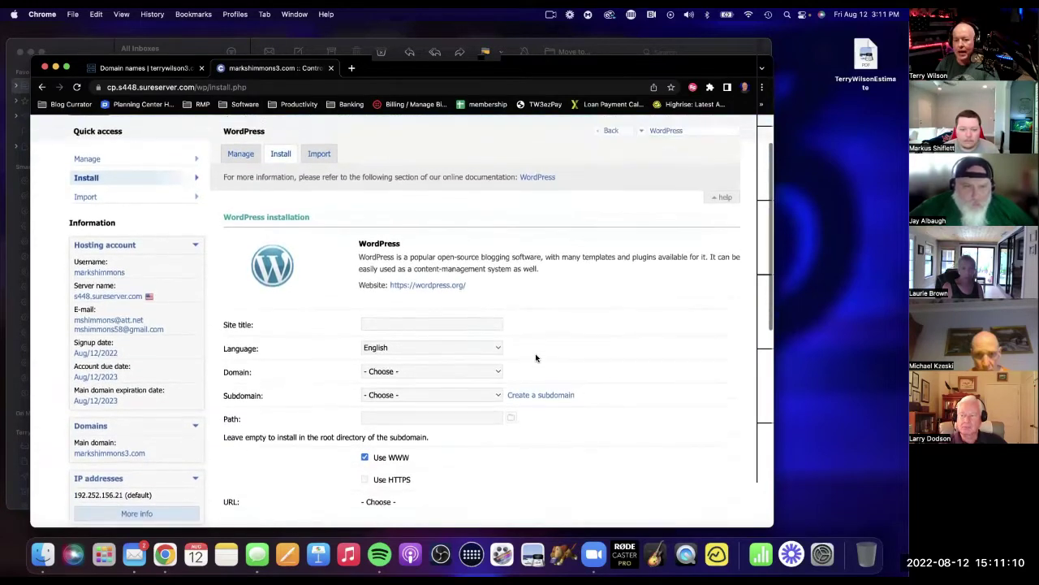
pyautogui.scroll(2, 536, 357)
# - Enter the owner's name as Site title, choose the main domain and www subdomain, and enable HTTPS
pyautogui.click(414, 383)
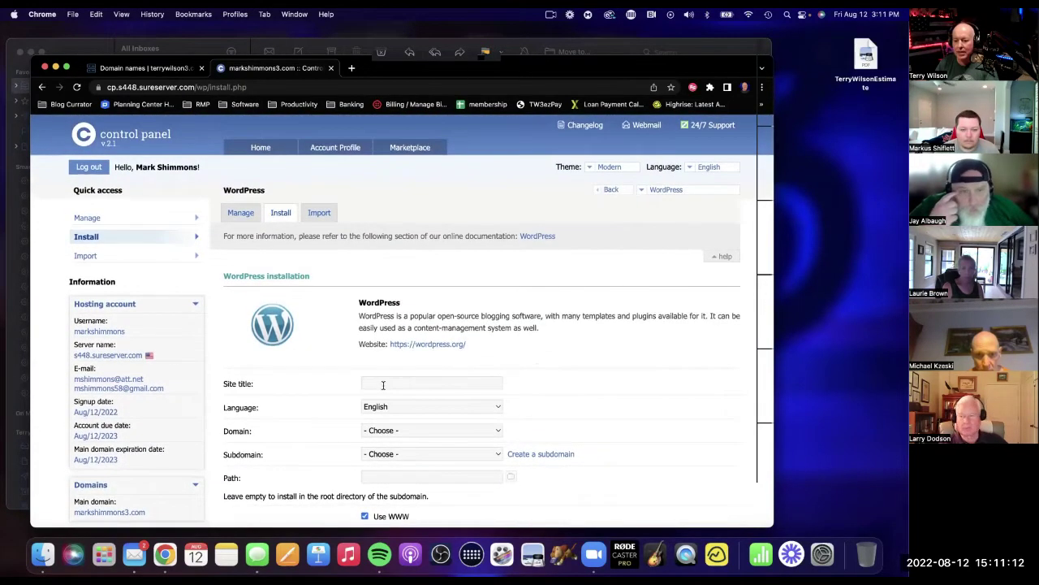
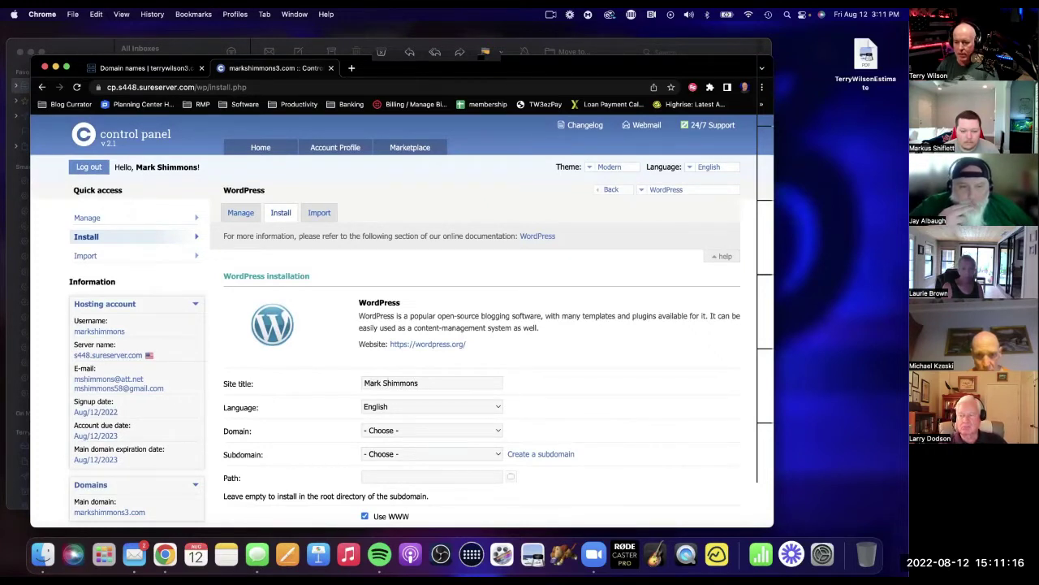
pyautogui.scroll(-2, 478, 382)
pyautogui.click(415, 363)
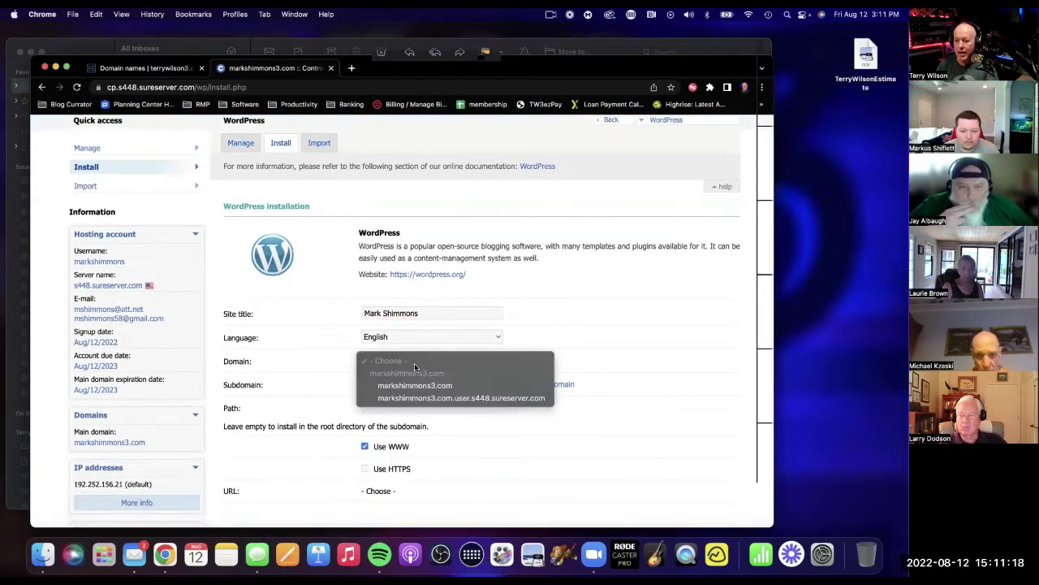
pyautogui.click(424, 388)
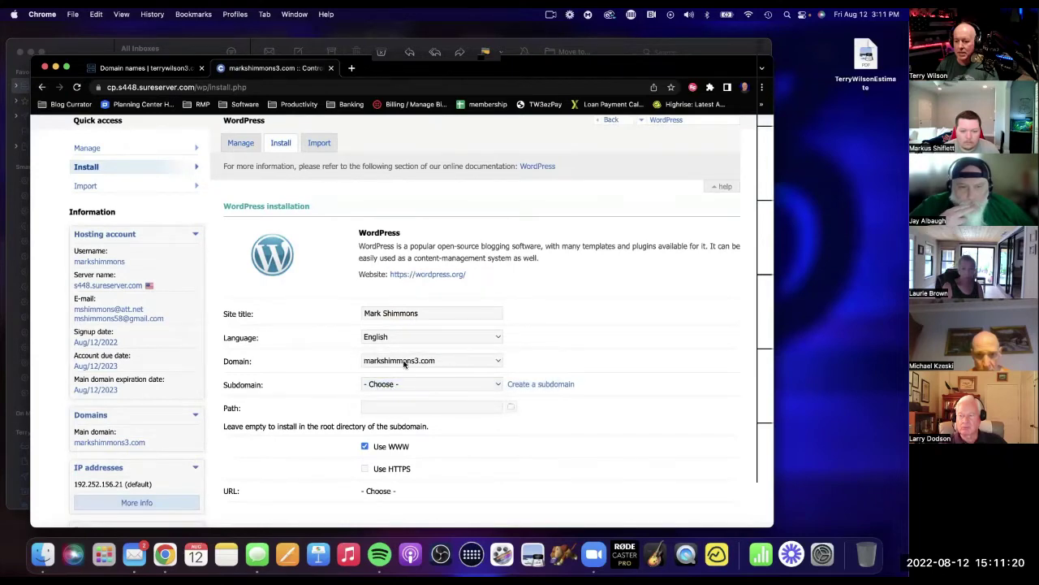
pyautogui.click(384, 386)
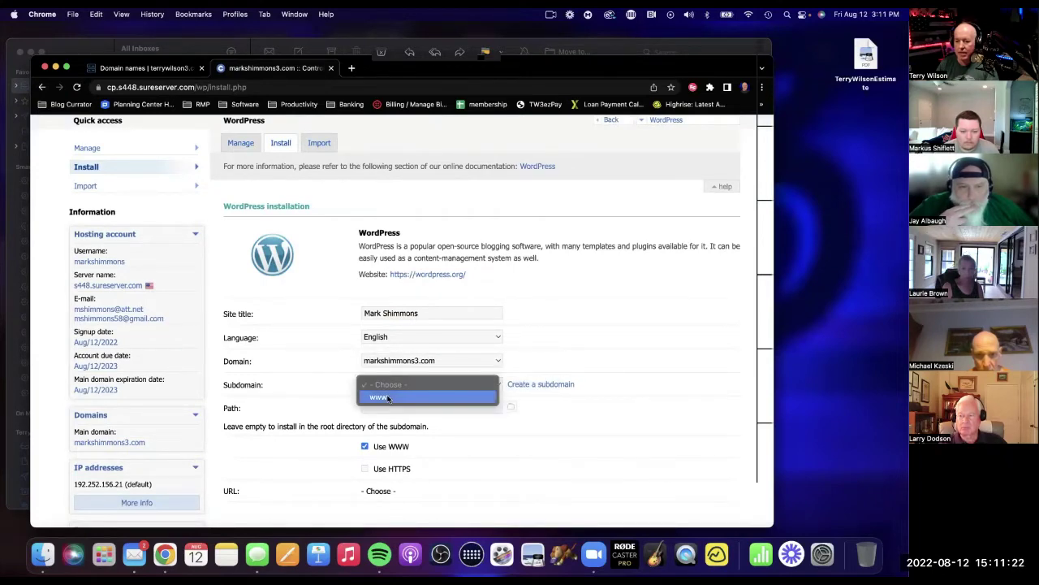
pyautogui.click(388, 397)
pyautogui.scroll(-3, 584, 396)
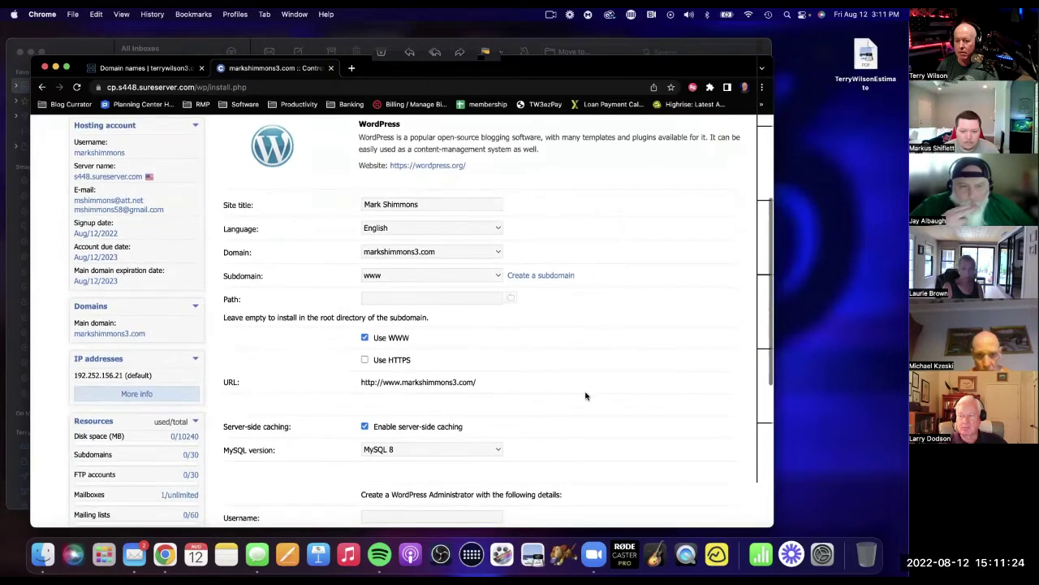
pyautogui.scroll(-1, 584, 395)
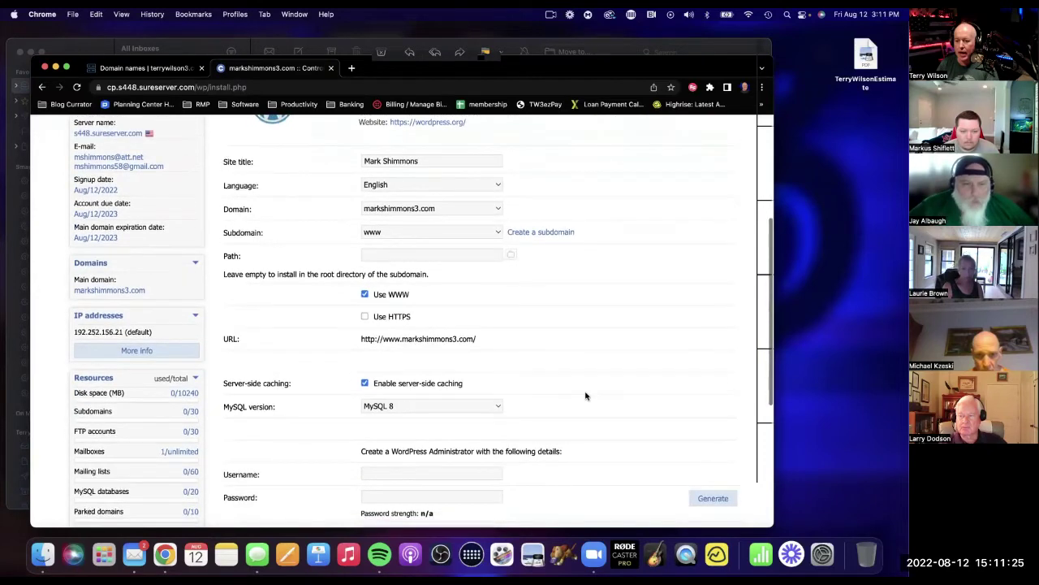
pyautogui.click(364, 317)
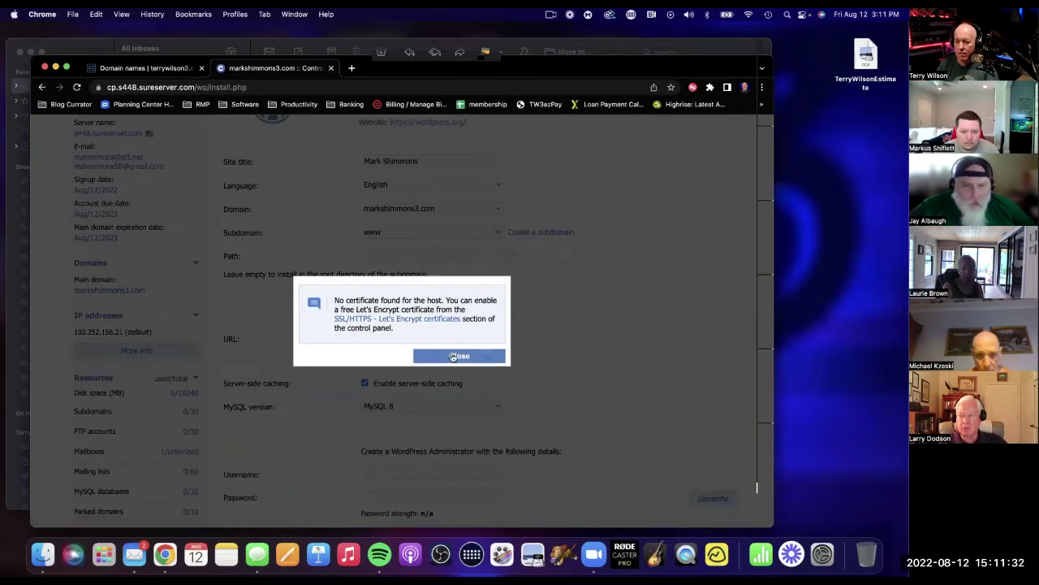
pyautogui.click(448, 324)
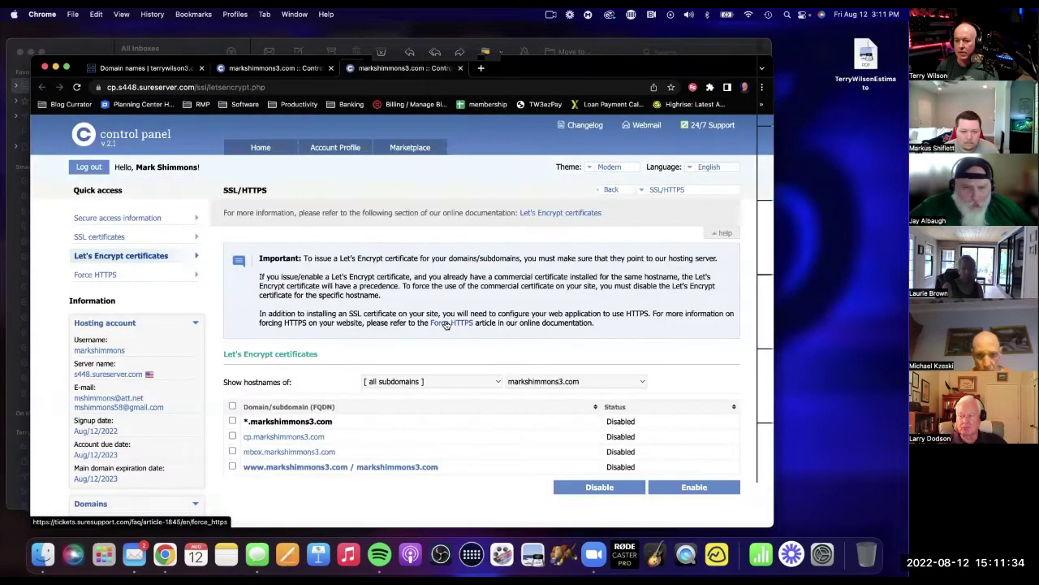
pyautogui.scroll(-3, 469, 322)
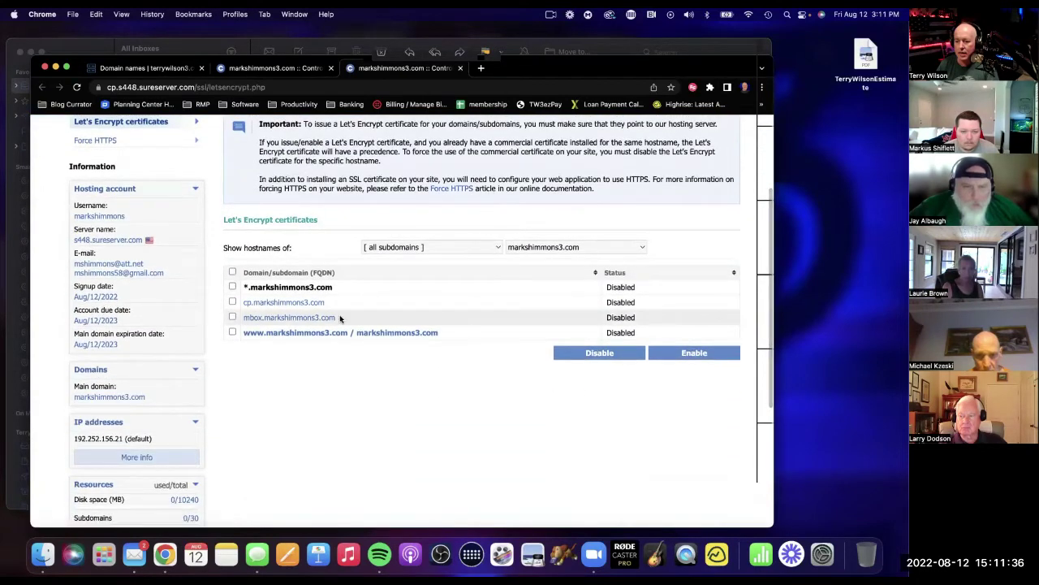
pyautogui.click(231, 274)
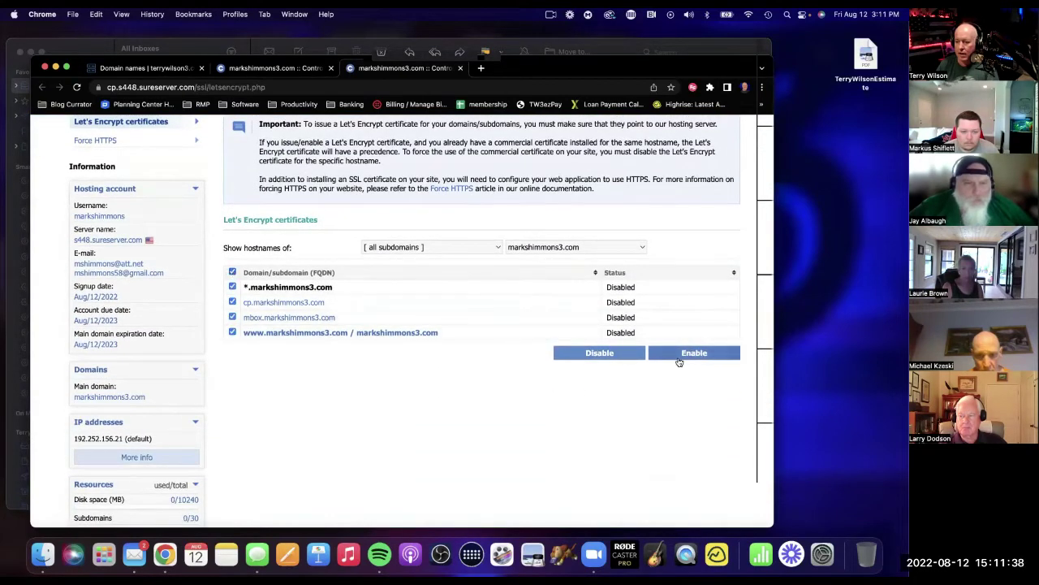
pyautogui.click(687, 352)
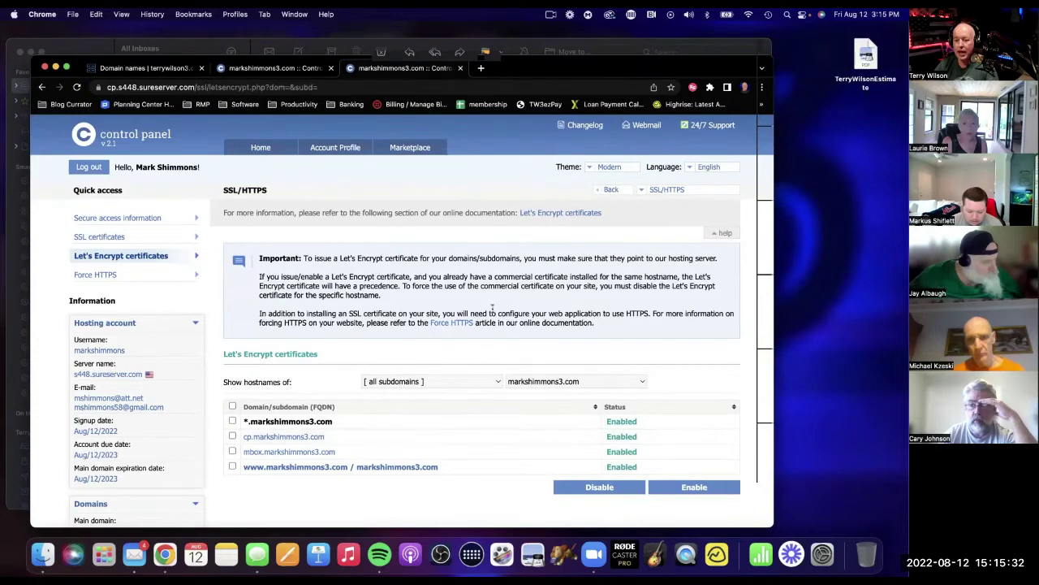
pyautogui.scroll(-3, 512, 313)
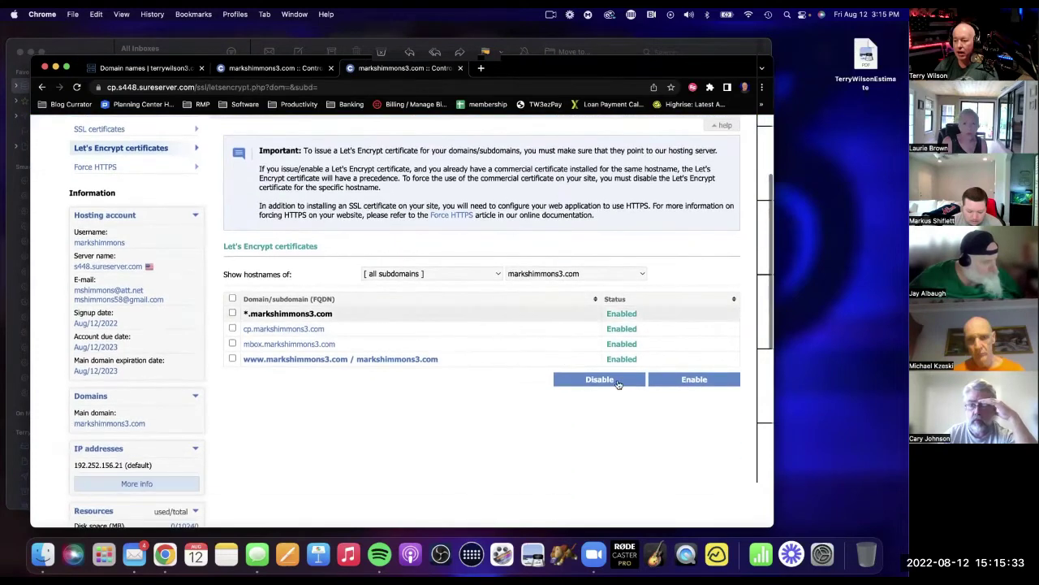
pyautogui.scroll(2, 622, 380)
pyautogui.scroll(1, 622, 380)
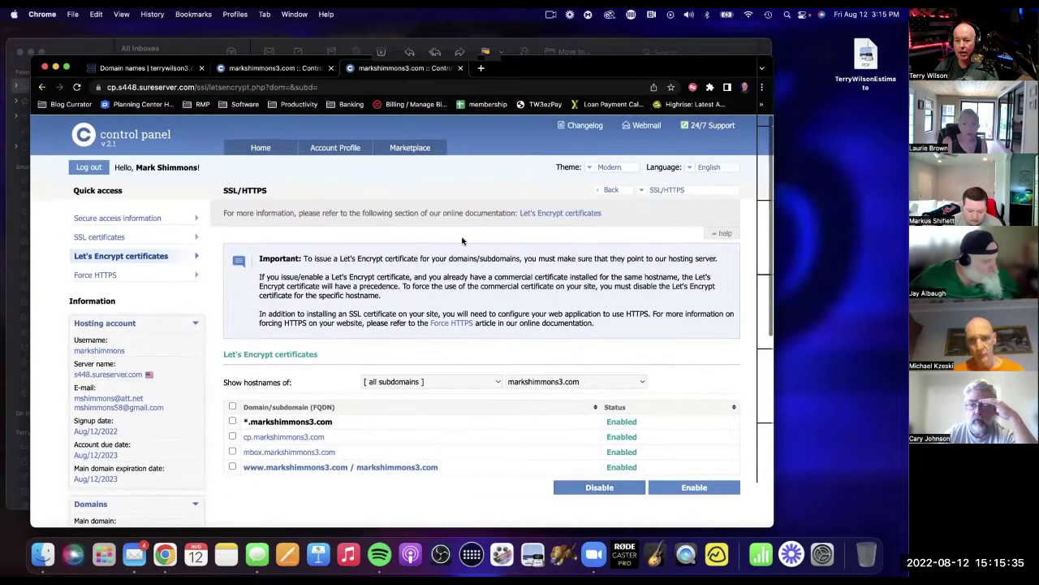
pyautogui.click(258, 147)
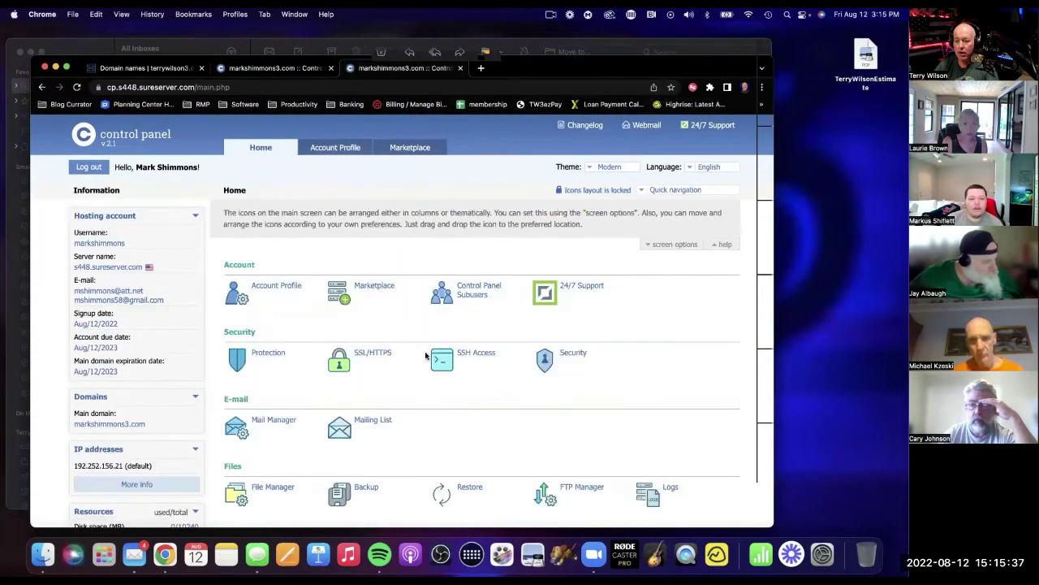
pyautogui.scroll(-5, 436, 352)
pyautogui.click(373, 367)
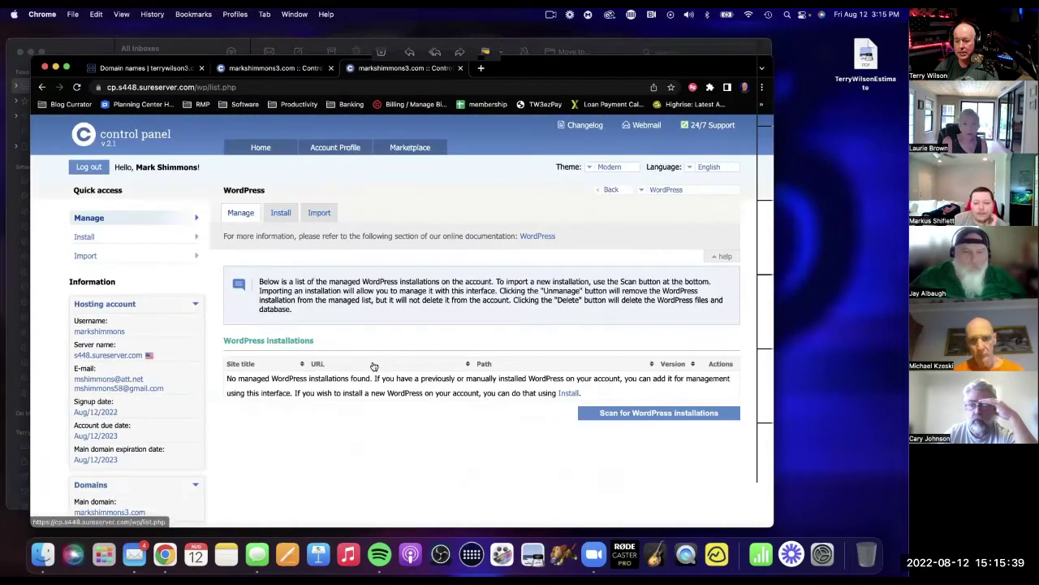
pyautogui.click(283, 211)
pyautogui.scroll(-2, 413, 280)
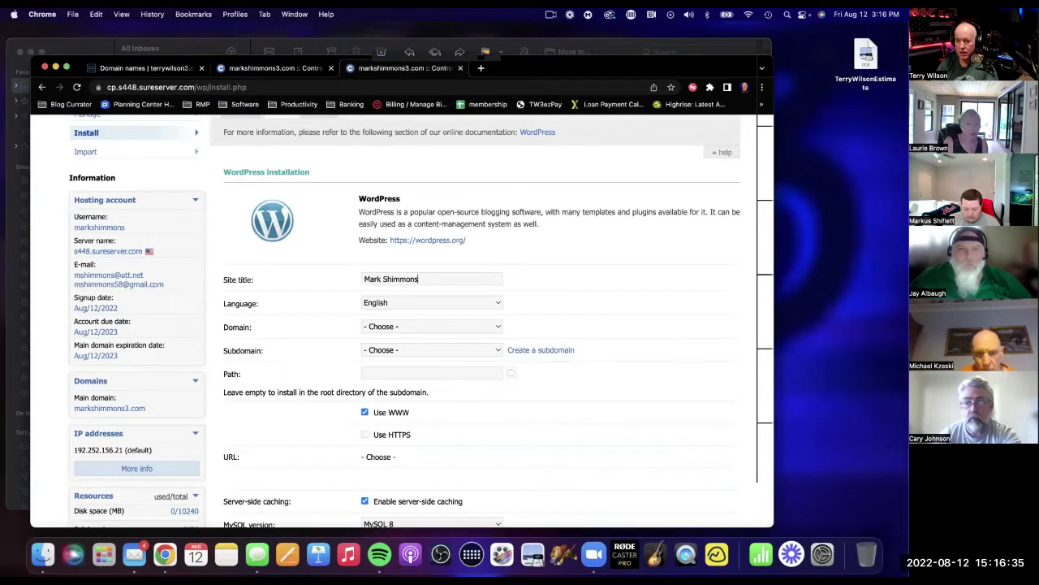
pyautogui.click(406, 328)
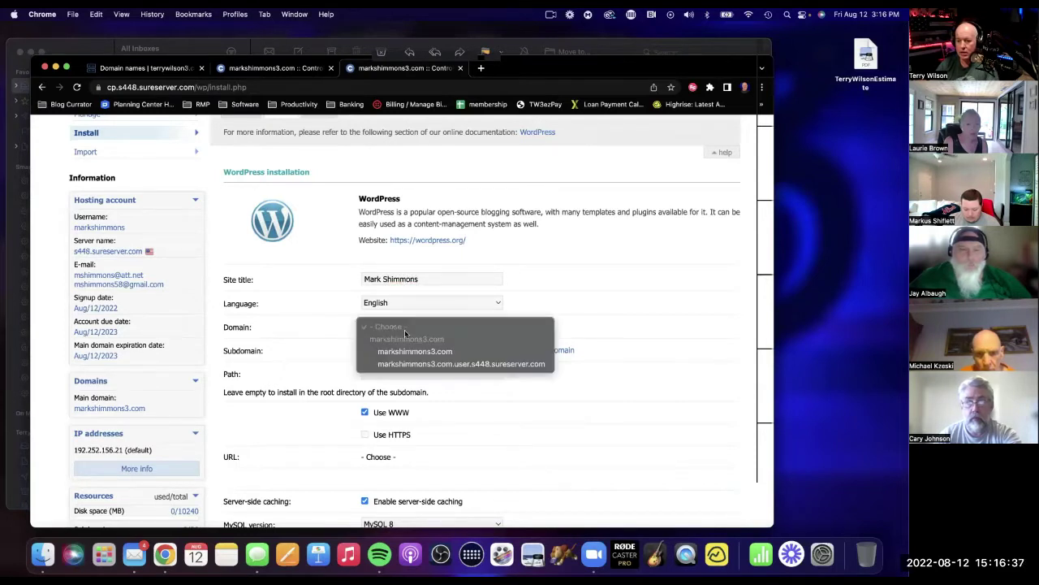
pyautogui.click(404, 351)
pyautogui.click(405, 350)
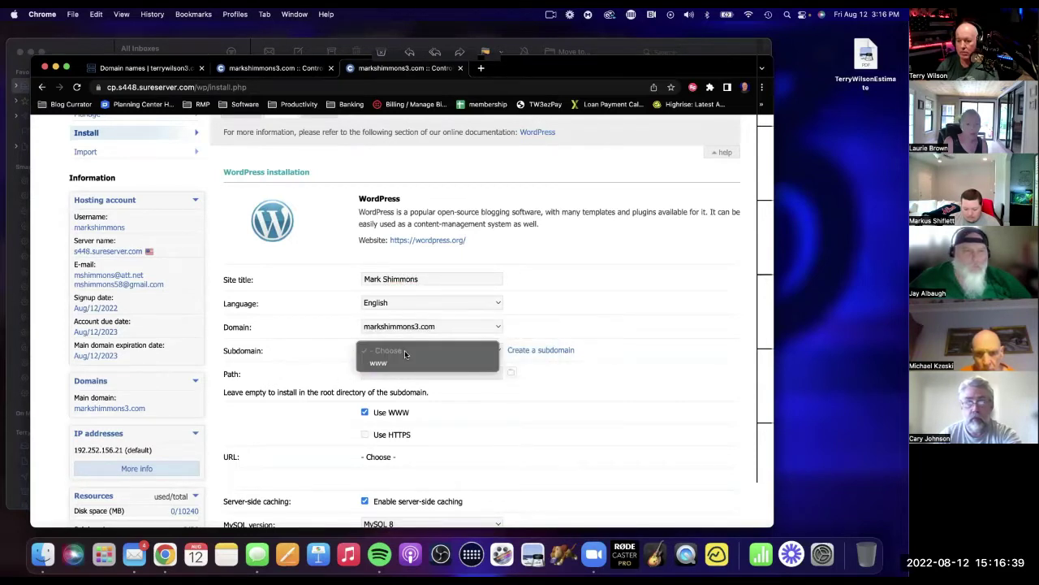
pyautogui.click(413, 360)
pyautogui.scroll(-3, 503, 361)
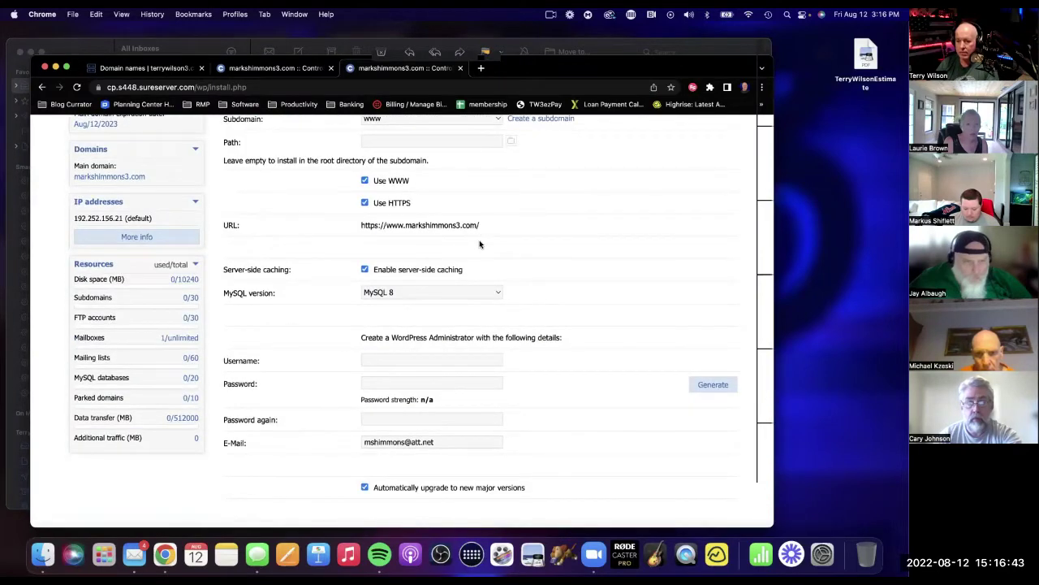
pyautogui.scroll(-2, 479, 244)
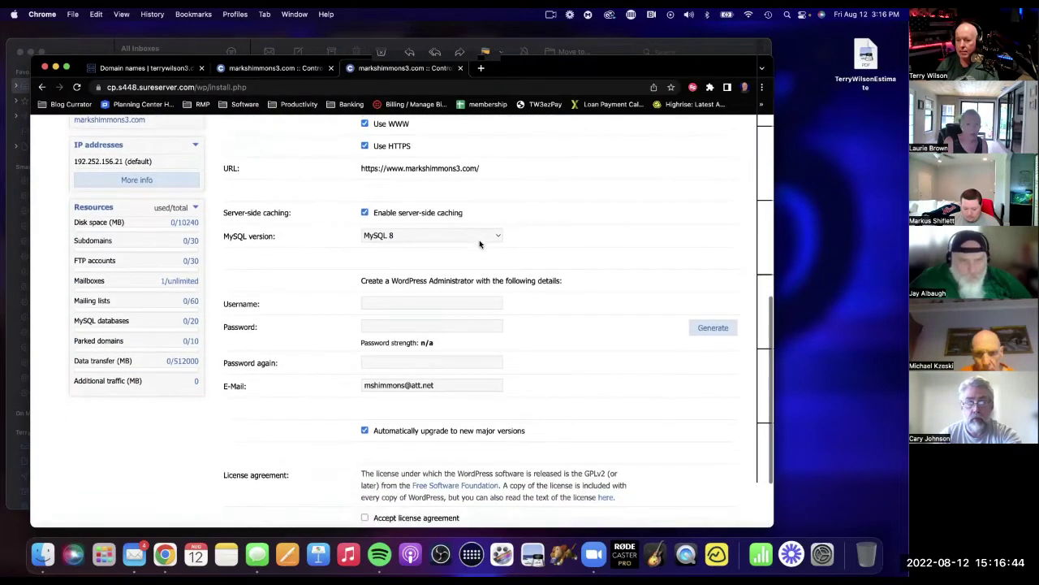
# - Enter the administrator username and confirmed password, accept the license, and submit the install
pyautogui.click(406, 301)
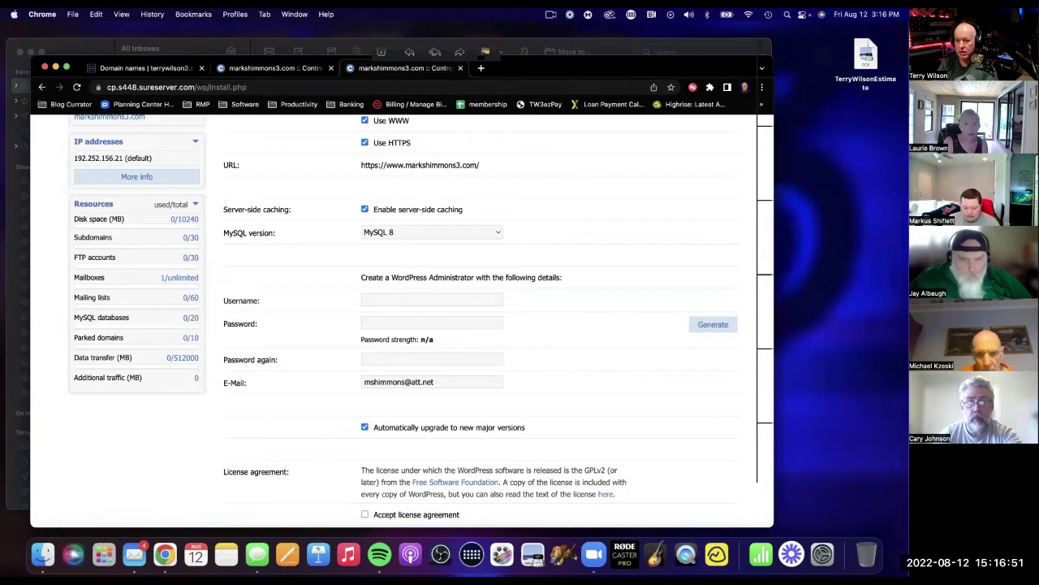
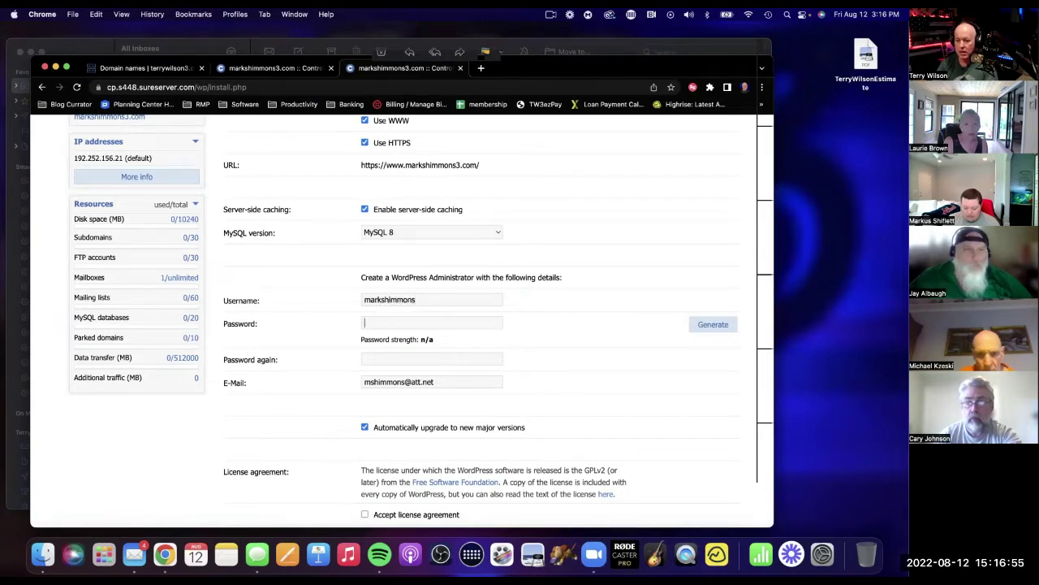
pyautogui.write('m')
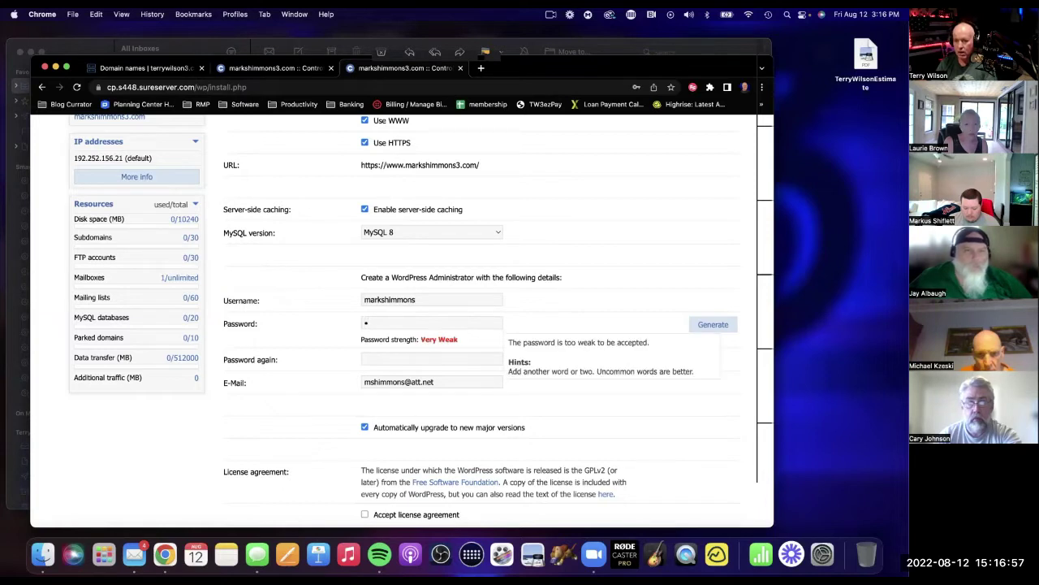
pyautogui.press('BackSpace')
pyautogui.write('m')
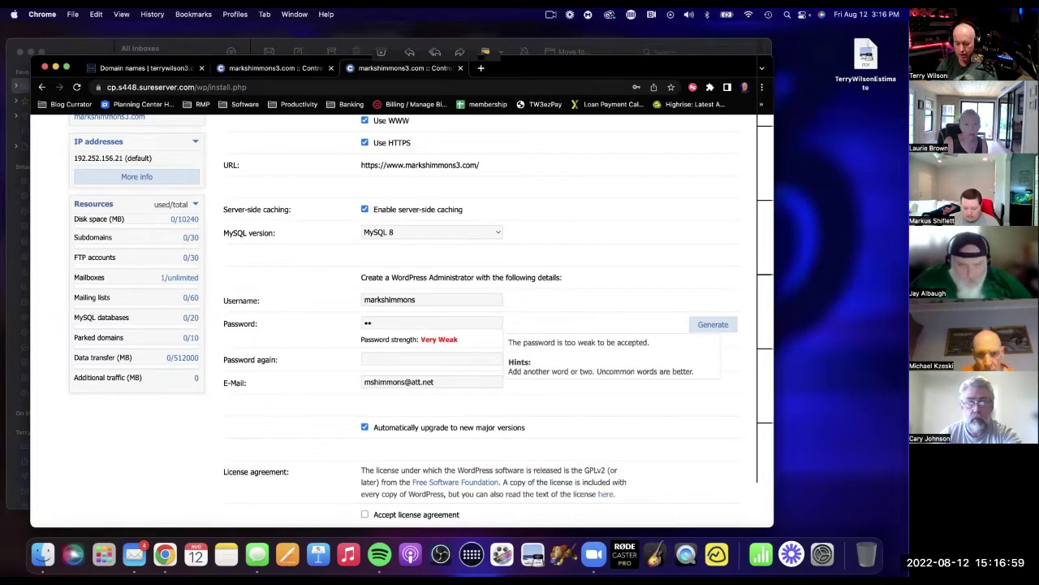
pyautogui.press('BackSpace')
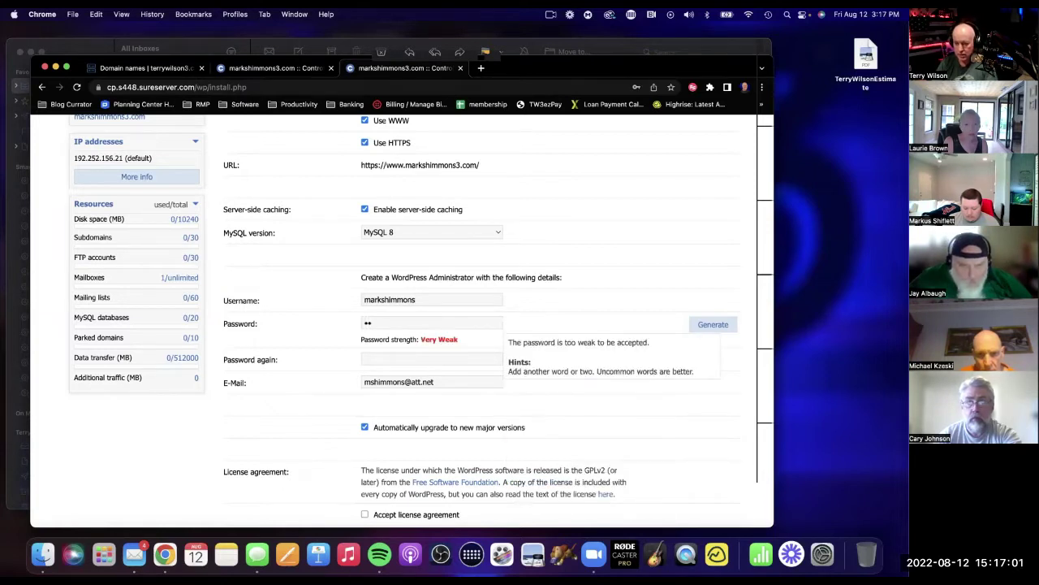
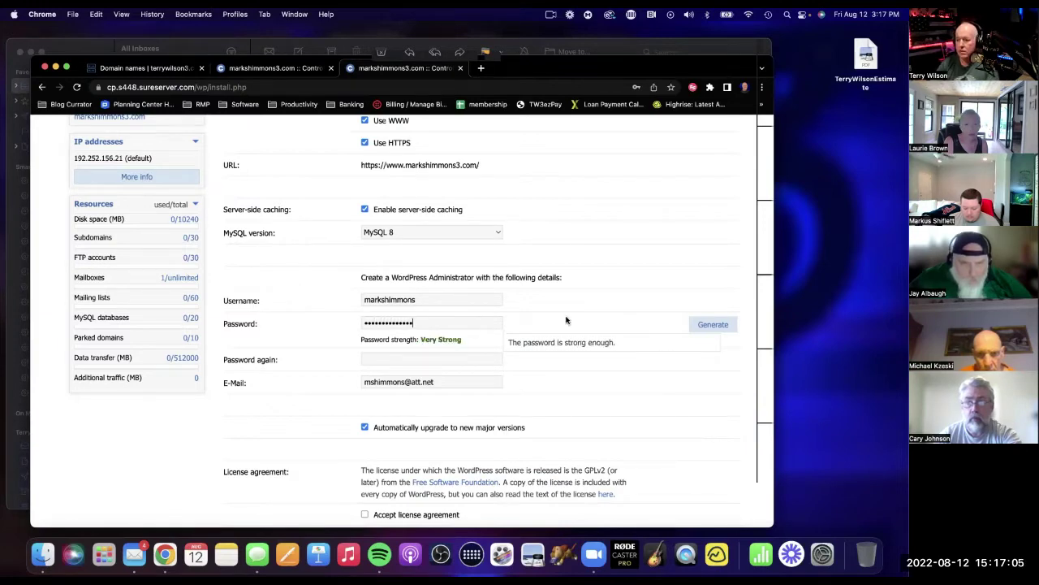
pyautogui.scroll(-3, 652, 351)
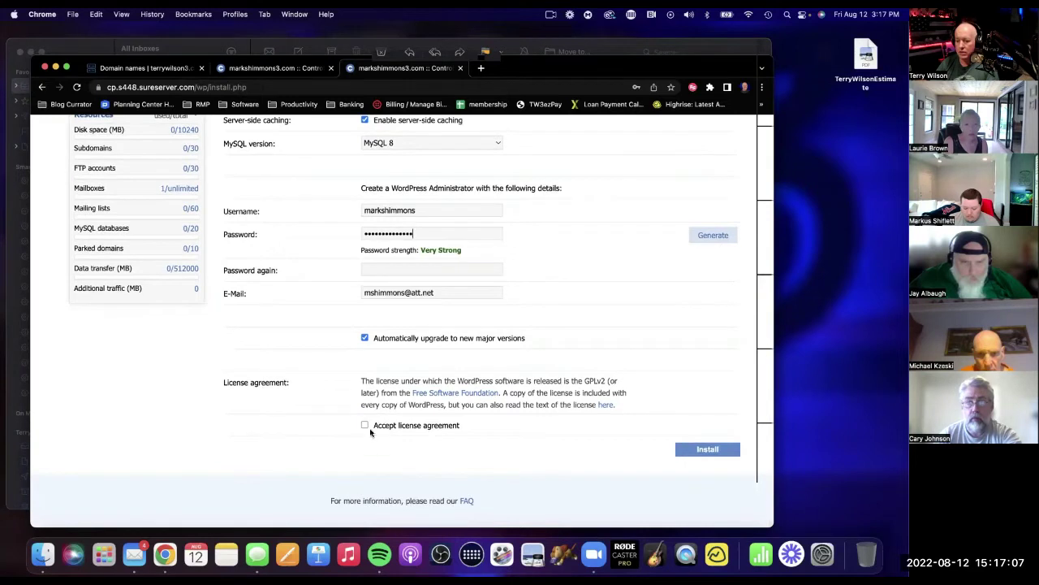
pyautogui.click(707, 451)
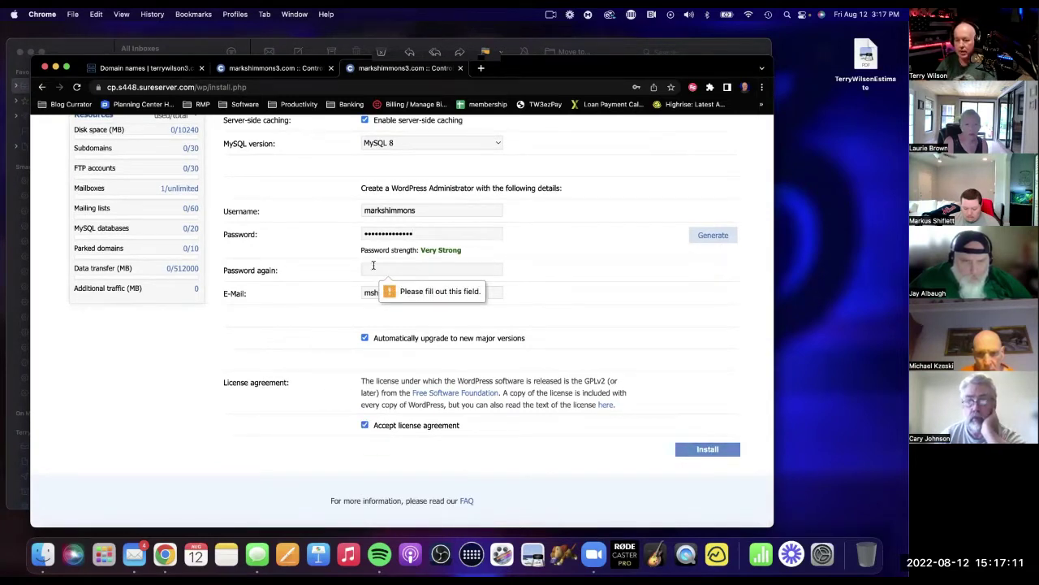
pyautogui.write('••')
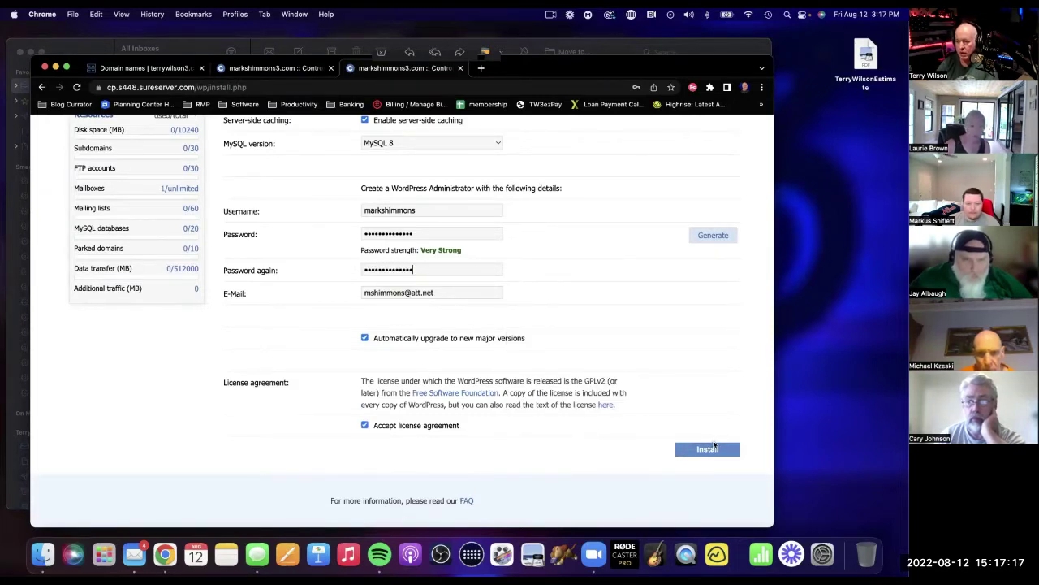
pyautogui.click(713, 446)
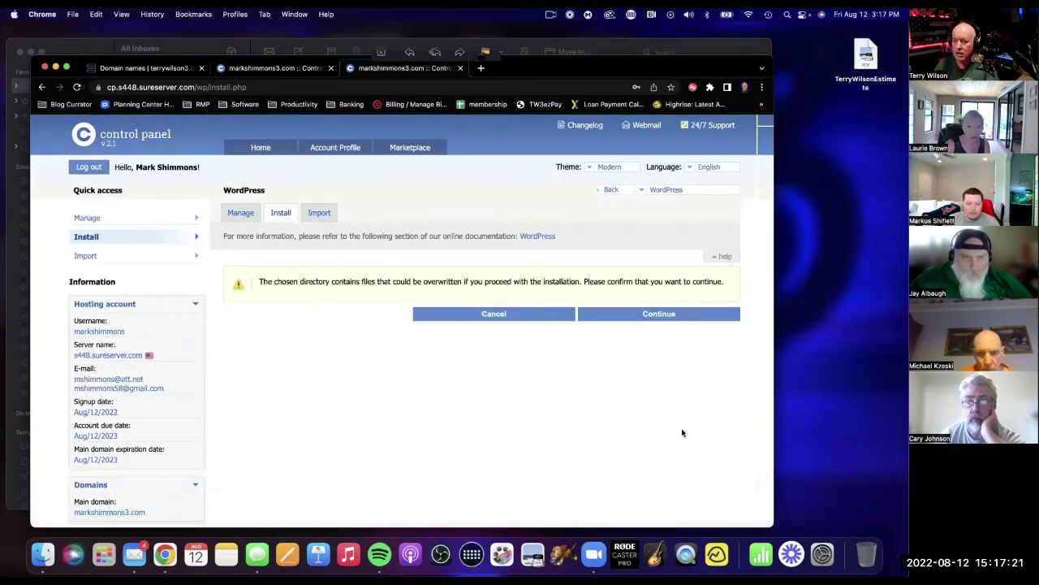
pyautogui.click(657, 315)
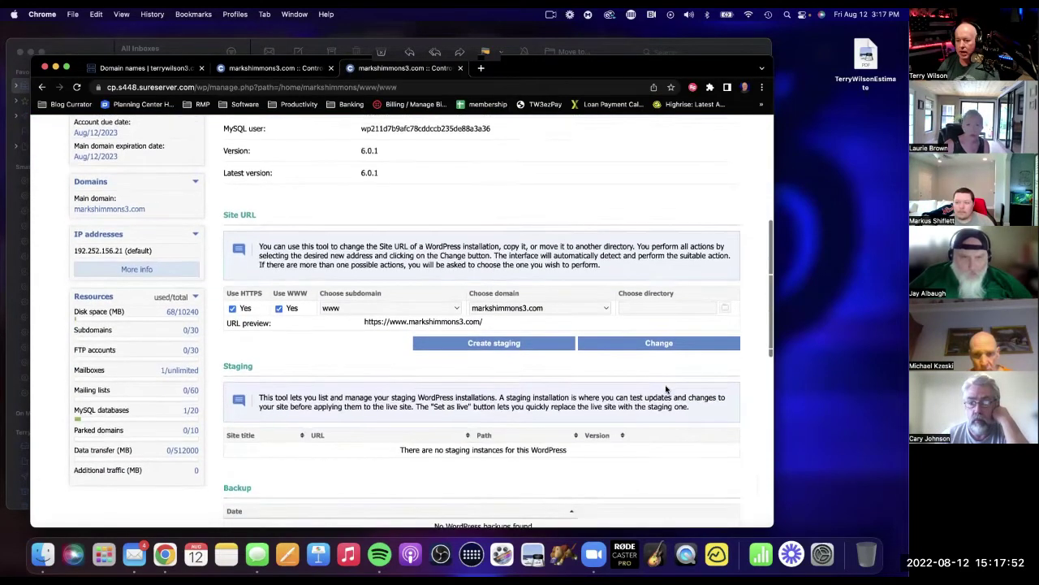
pyautogui.scroll(-5, 666, 389)
pyautogui.scroll(-1, 666, 389)
pyautogui.scroll(-5, 552, 376)
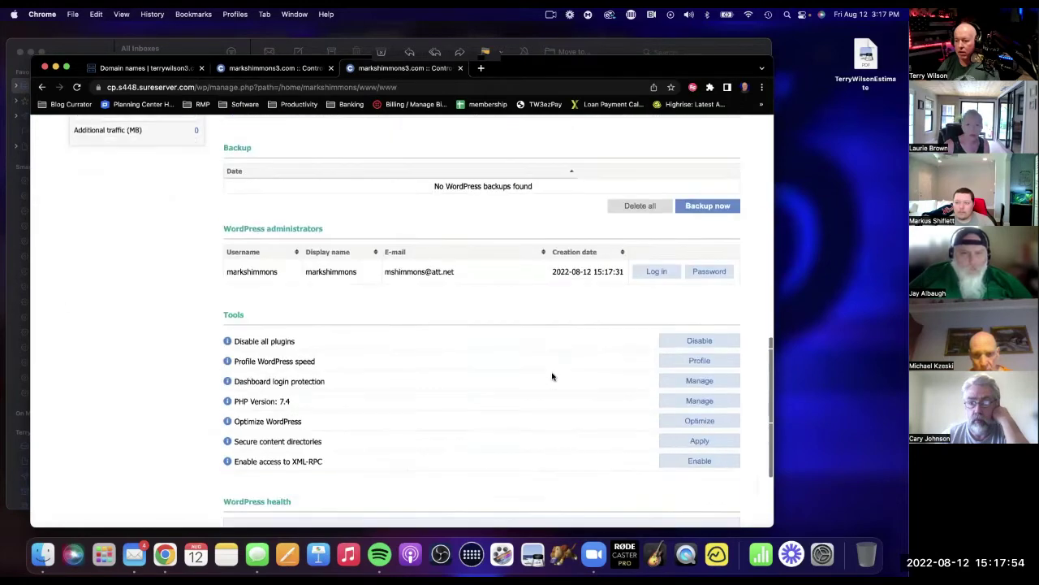
pyautogui.scroll(6, 571, 364)
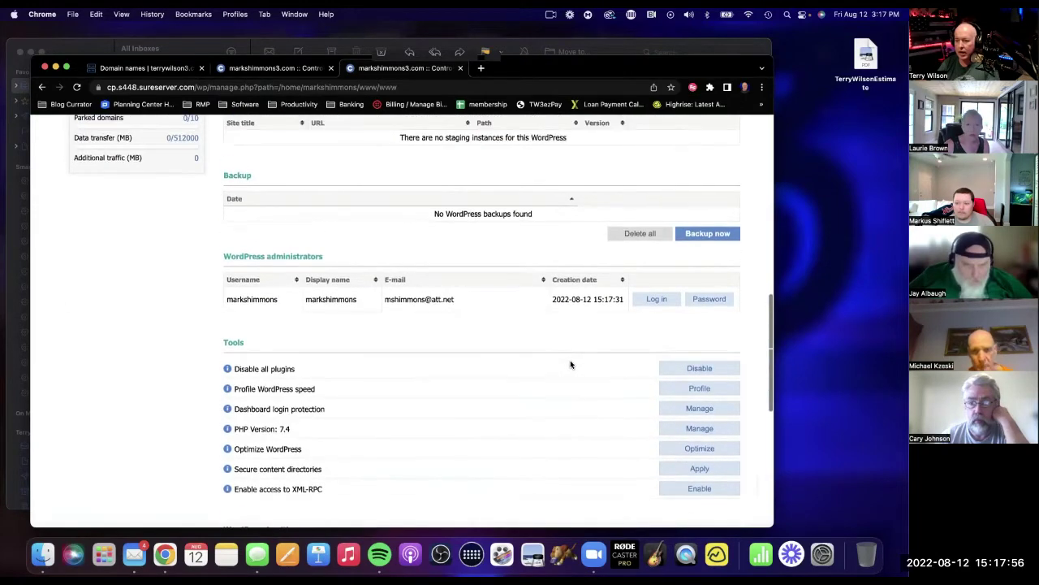
pyautogui.scroll(-2, 571, 364)
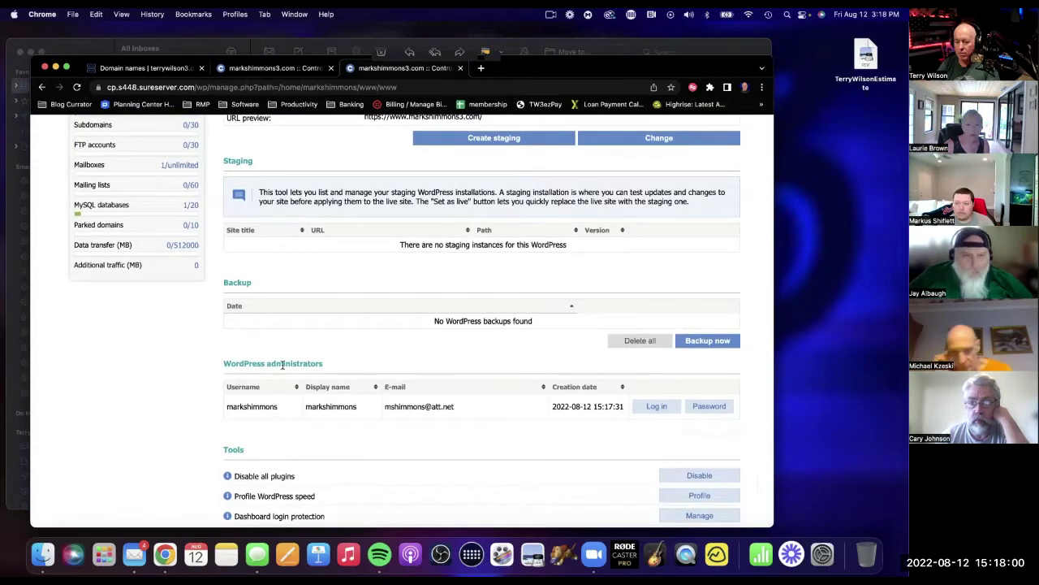
pyautogui.scroll(-2, 388, 374)
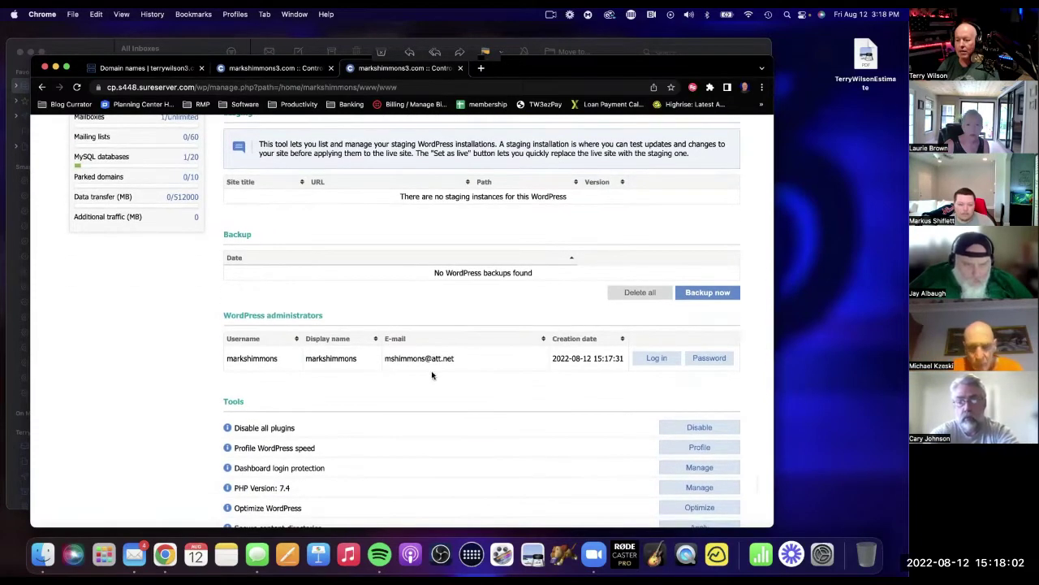
pyautogui.scroll(8, 439, 371)
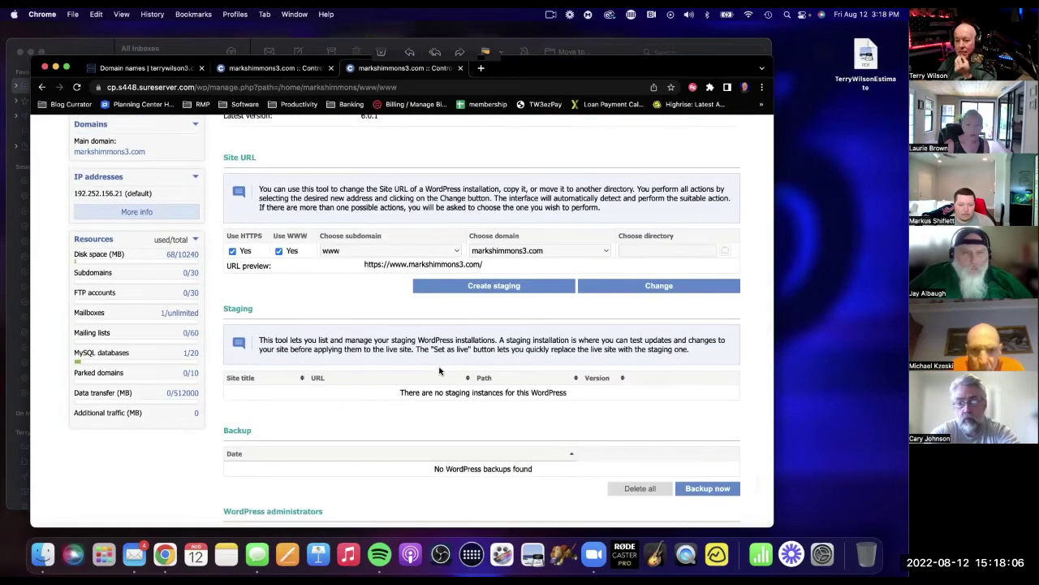
pyautogui.scroll(1, 439, 371)
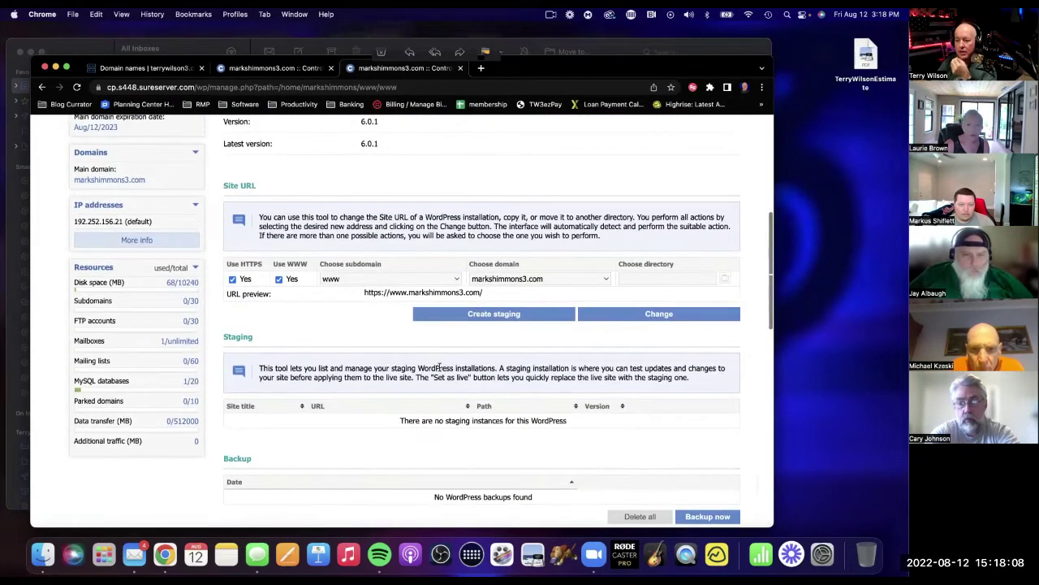
pyautogui.scroll(-4, 439, 371)
pyautogui.scroll(-5, 440, 371)
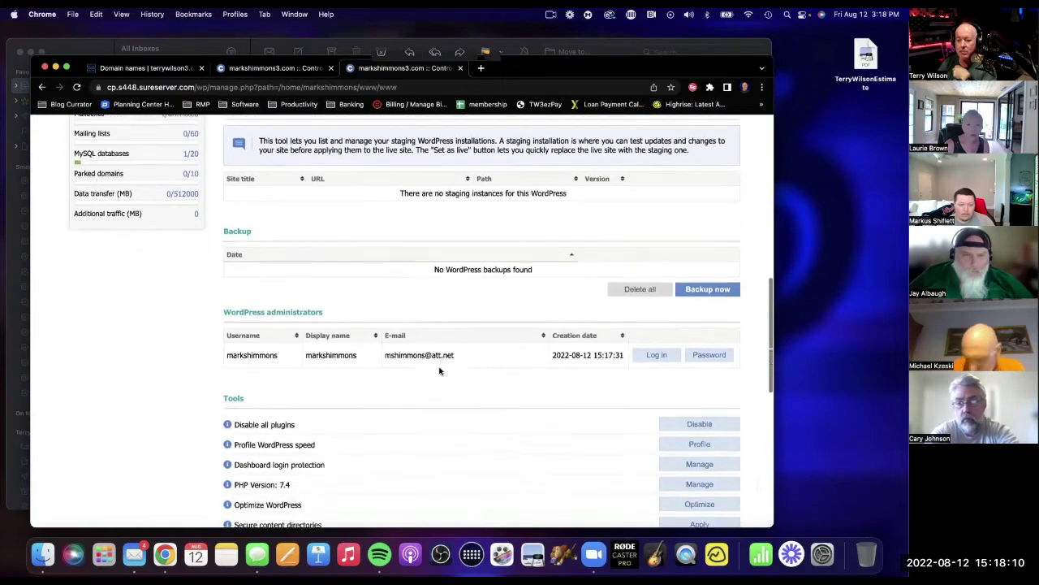
pyautogui.scroll(6, 440, 371)
pyautogui.scroll(1, 439, 371)
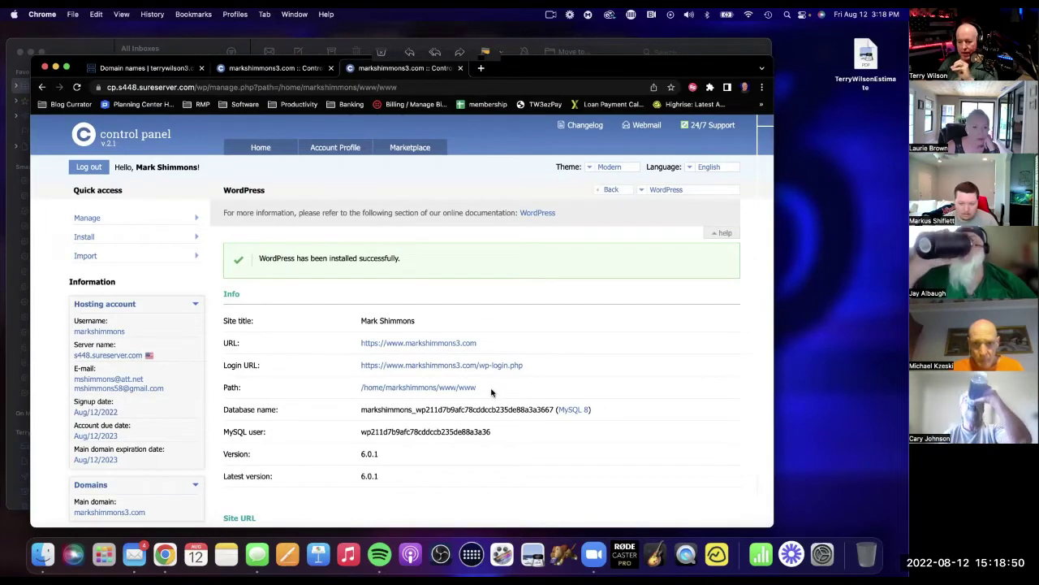
pyautogui.scroll(-1, 491, 393)
pyautogui.scroll(2, 492, 392)
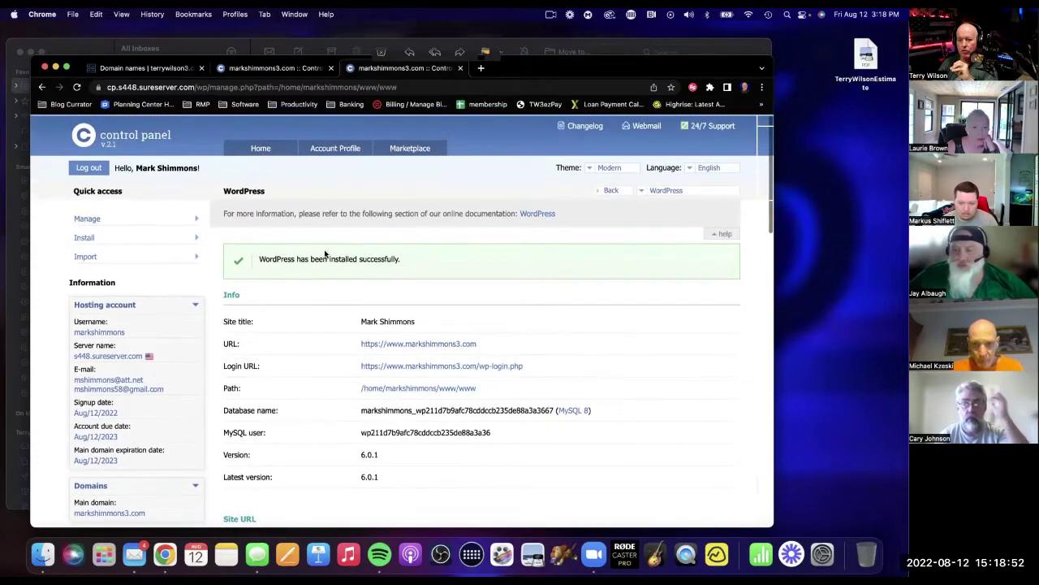
# - Return to the control panel home and scroll its tools toward Mail Manager
pyautogui.click(243, 146)
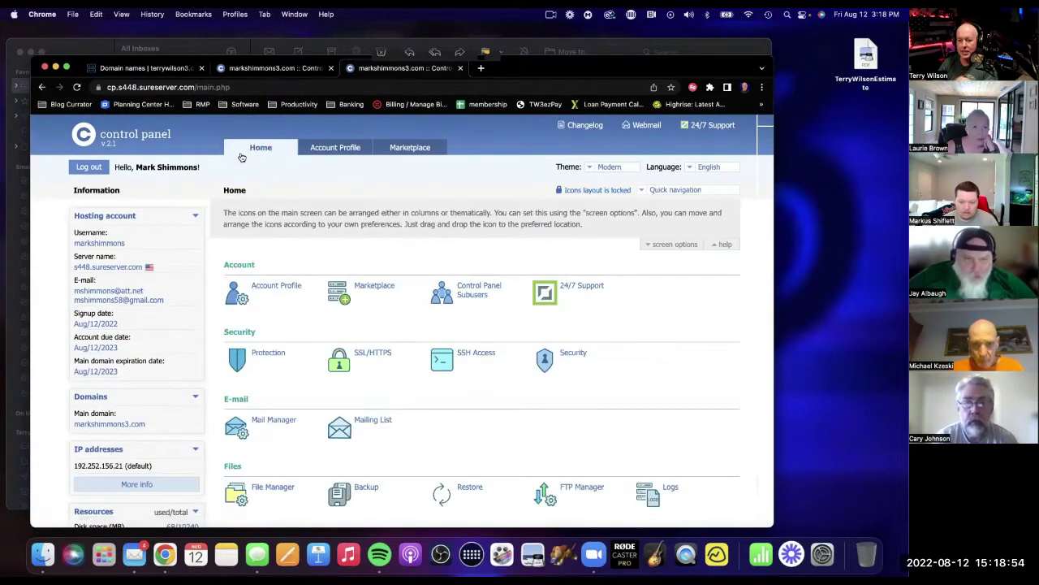
pyautogui.scroll(-3, 521, 317)
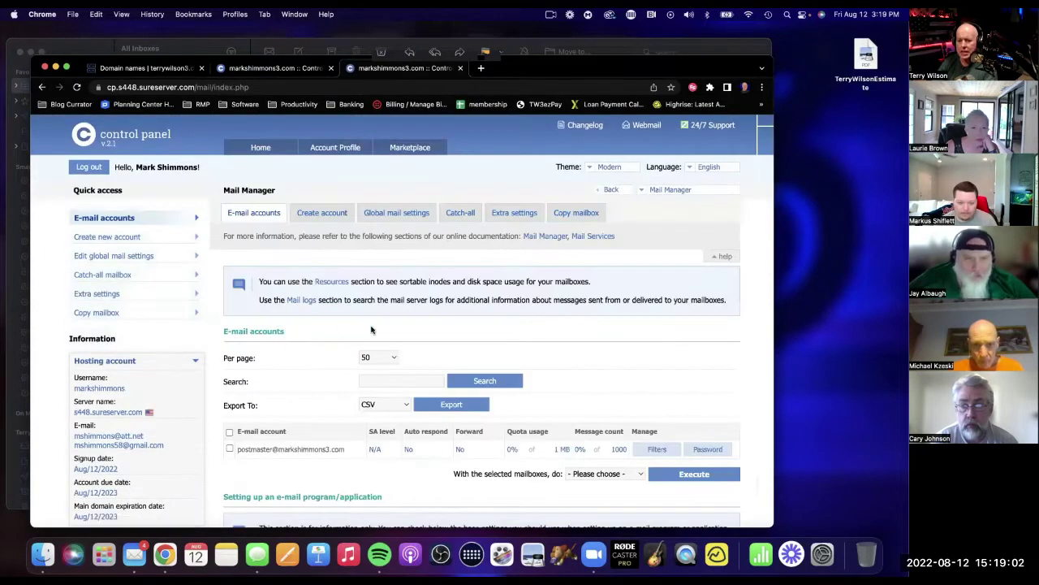
pyautogui.scroll(-3, 368, 328)
pyautogui.scroll(2, 372, 329)
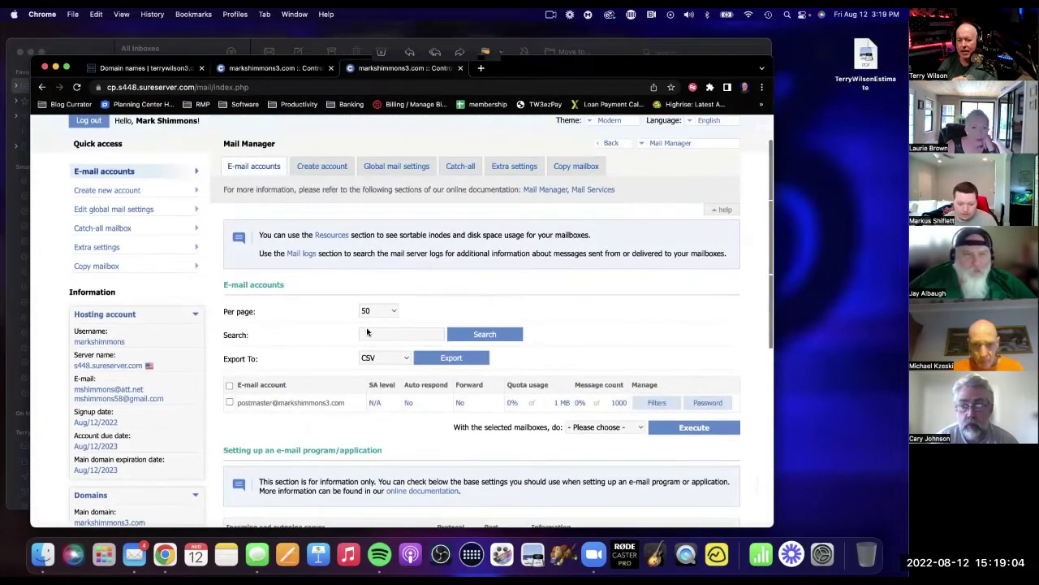
pyautogui.scroll(1, 383, 327)
pyautogui.scroll(-5, 383, 328)
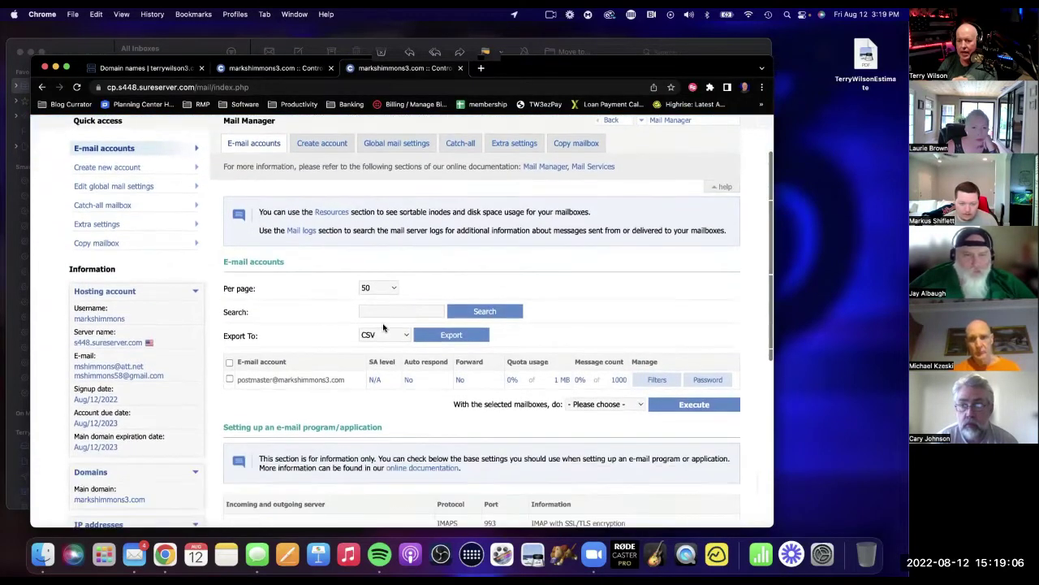
pyautogui.scroll(2, 384, 326)
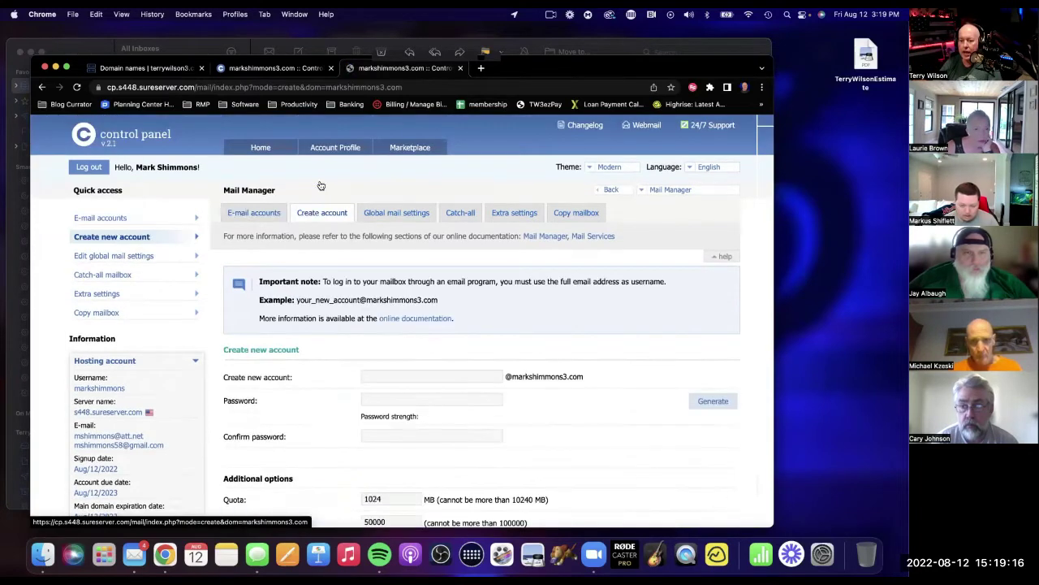
# - Enter and confirm a strong password for the new mailbox
pyautogui.scroll(-2, 339, 311)
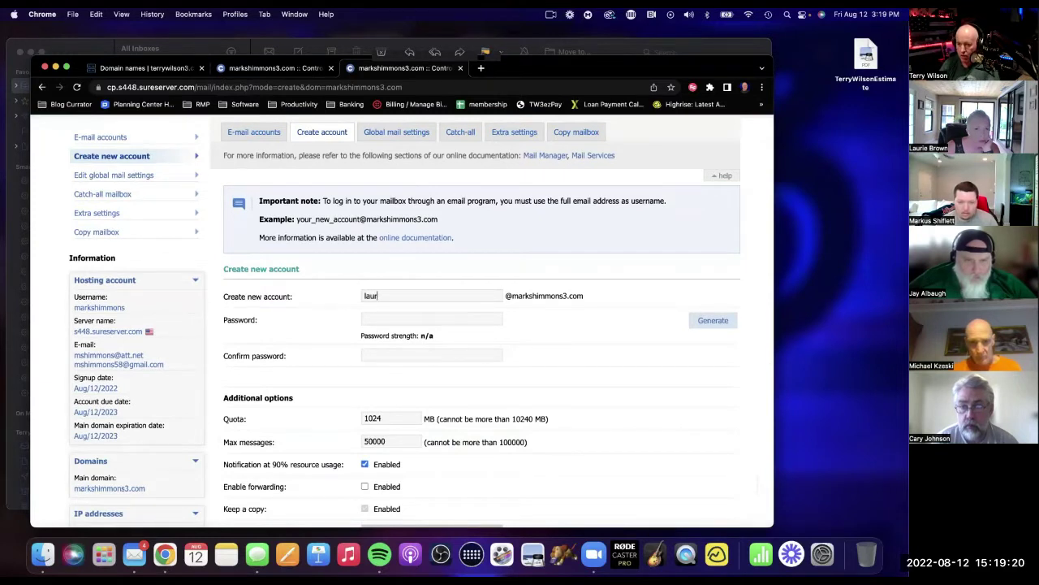
pyautogui.click(427, 318)
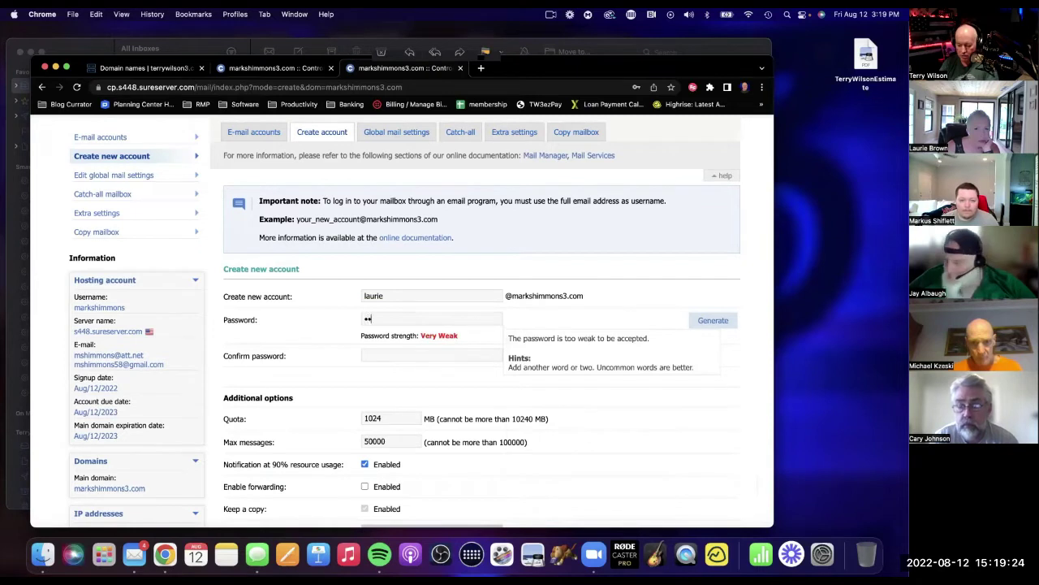
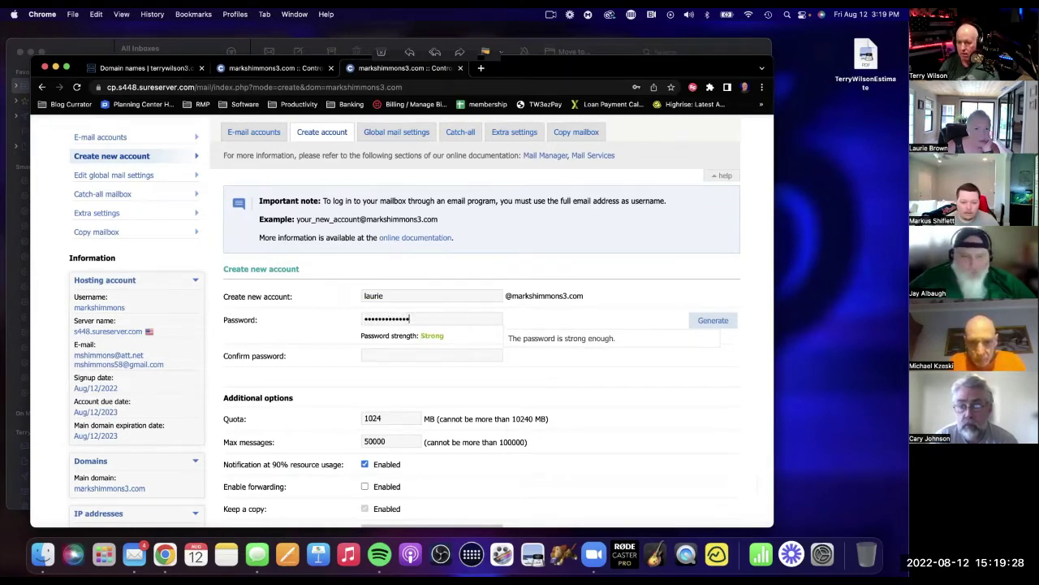
pyautogui.click(414, 355)
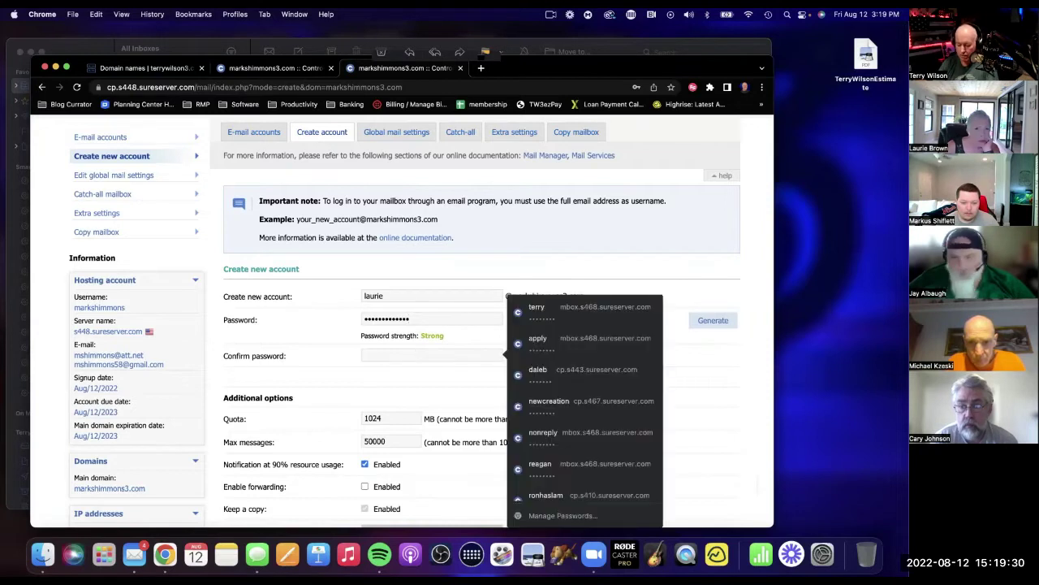
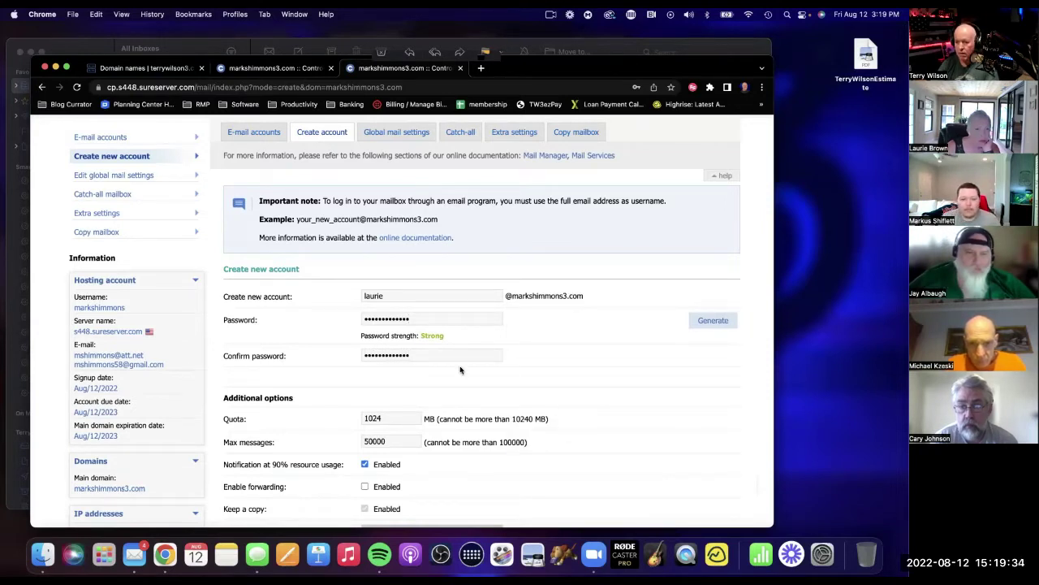
pyautogui.scroll(-3, 580, 362)
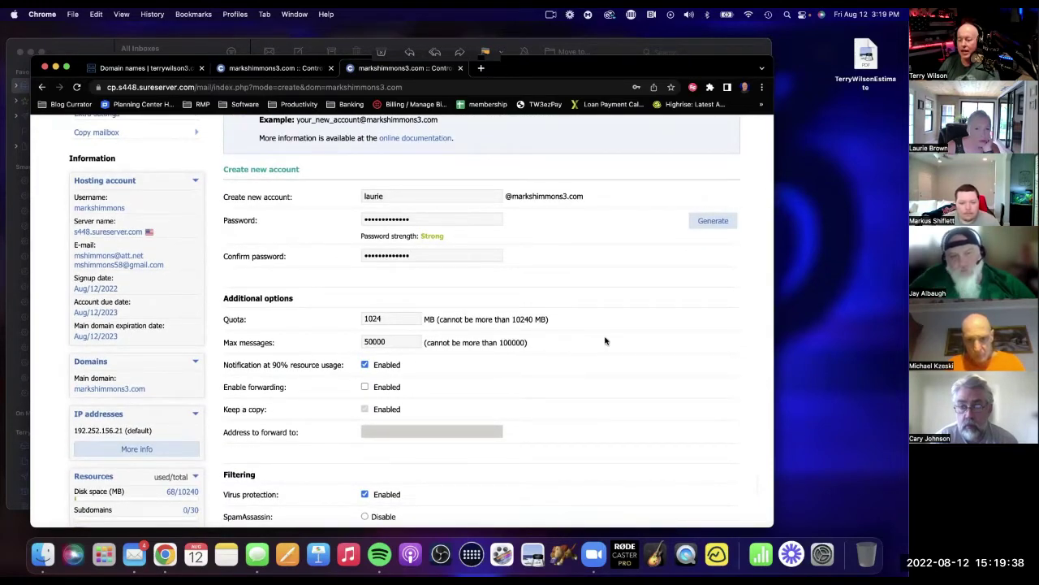
pyautogui.scroll(-2, 605, 341)
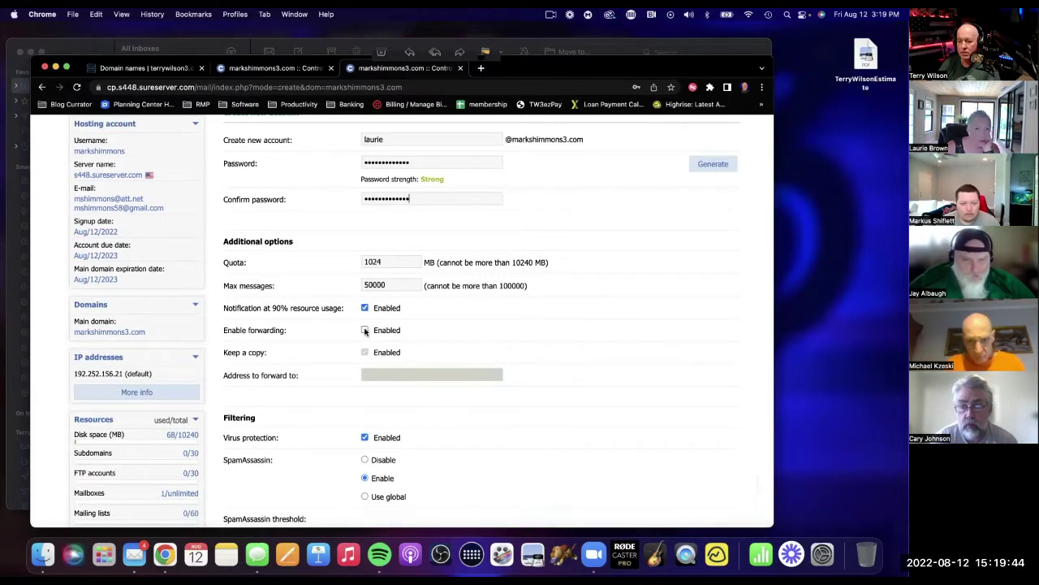
pyautogui.click(392, 200)
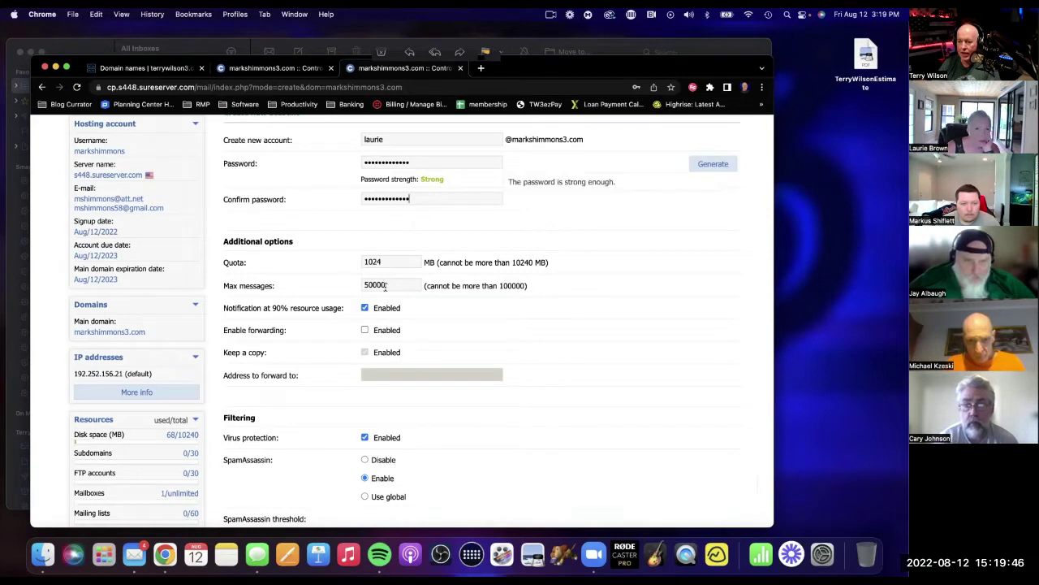
# - Enable forwarding with a kept copy to the outside forwarding address
pyautogui.click(364, 330)
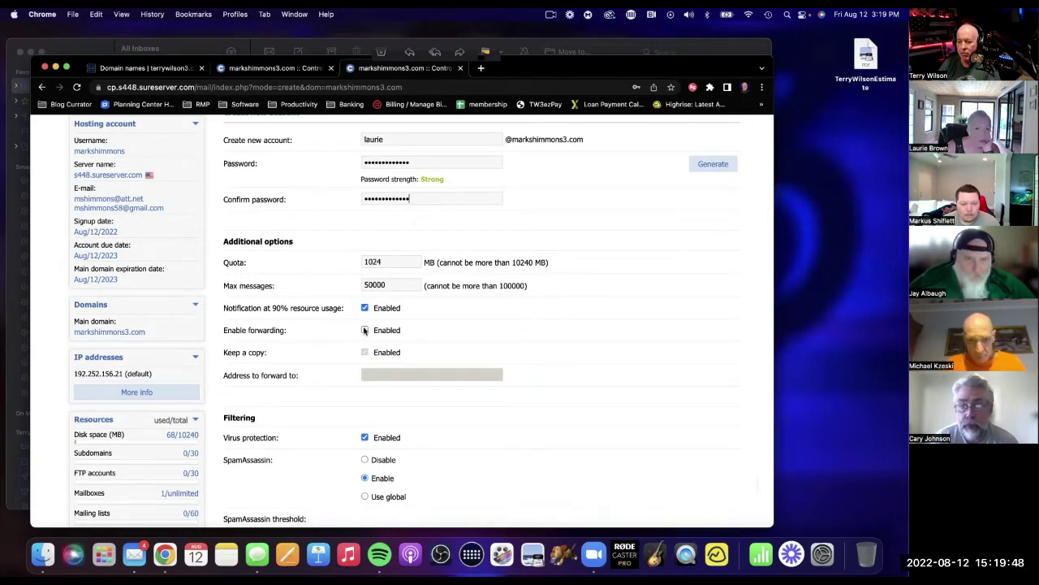
pyautogui.click(389, 375)
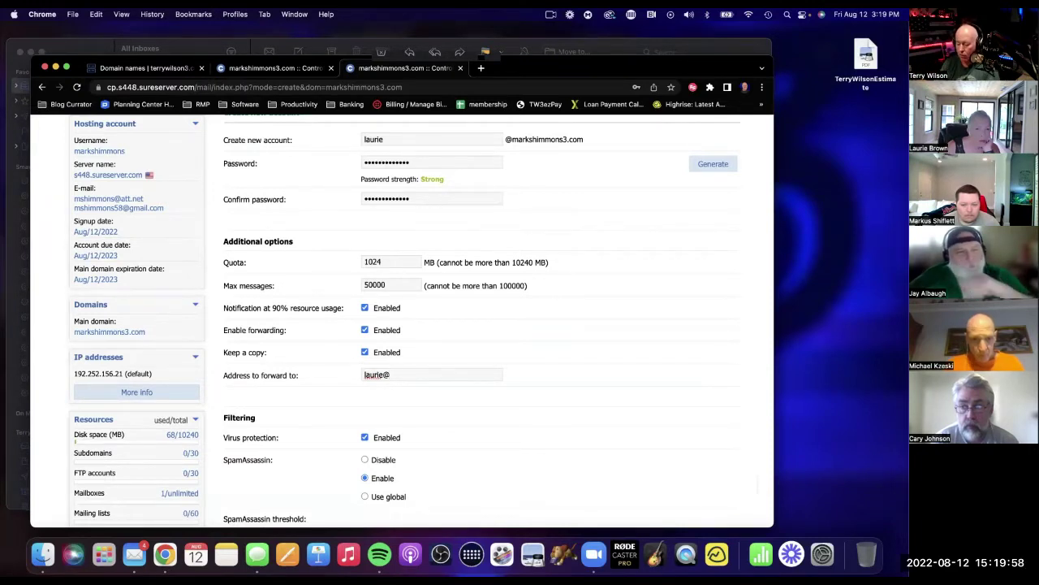
pyautogui.press('BackSpace')
pyautogui.press('BackSpace')
pyautogui.press('BackSpace')
pyautogui.press('BackSpace')
pyautogui.press('BackSpace')
pyautogui.press('BackSpace')
pyautogui.press('BackSpace')
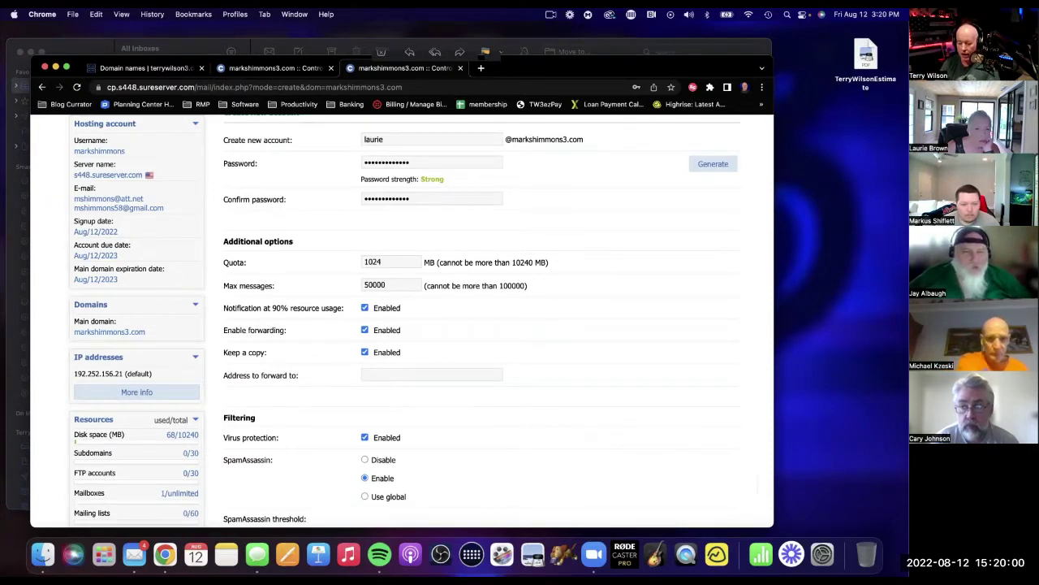
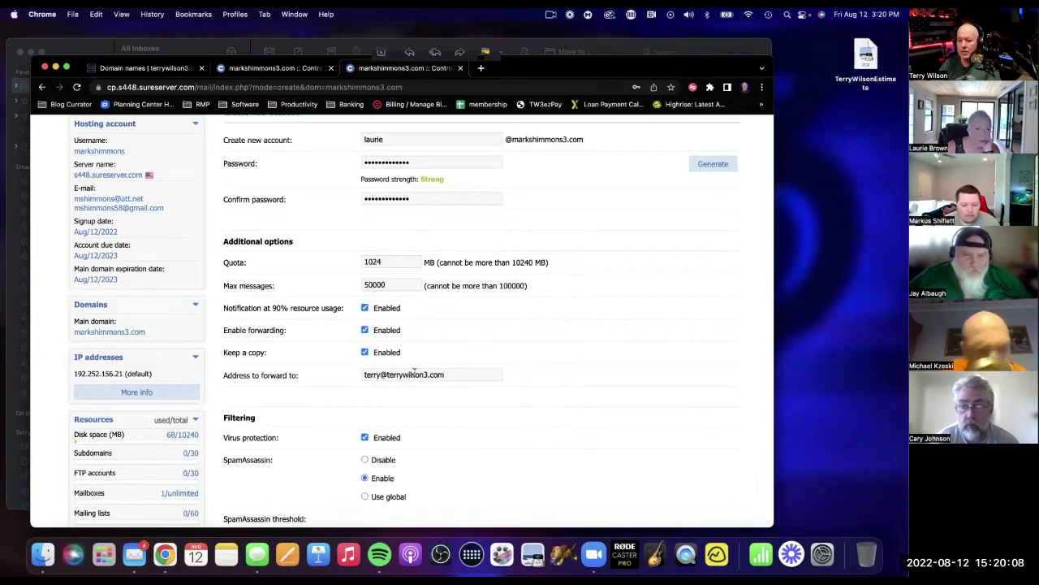
pyautogui.scroll(-3, 500, 451)
pyautogui.scroll(5, 500, 450)
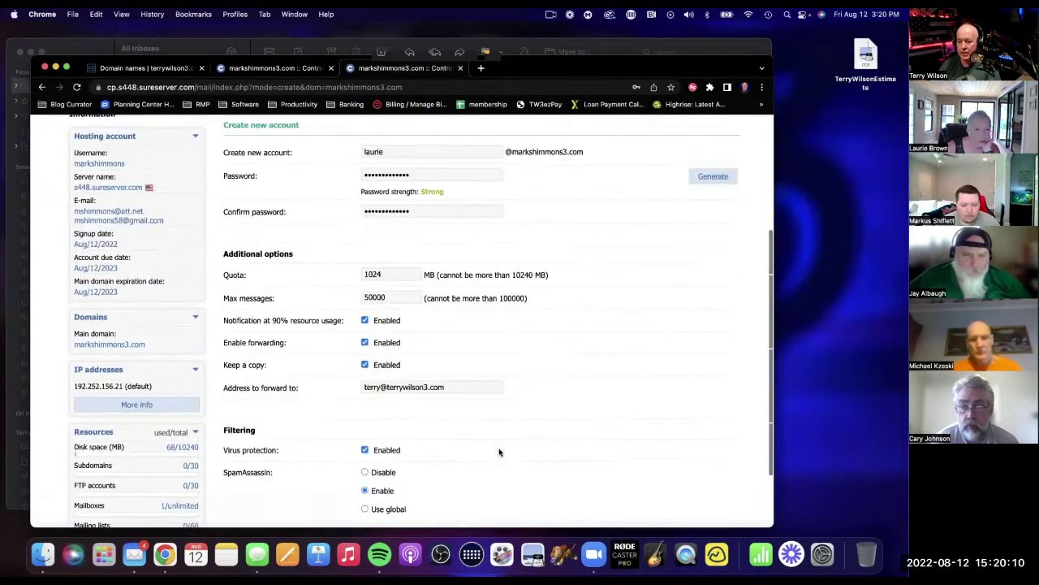
pyautogui.scroll(-5, 530, 341)
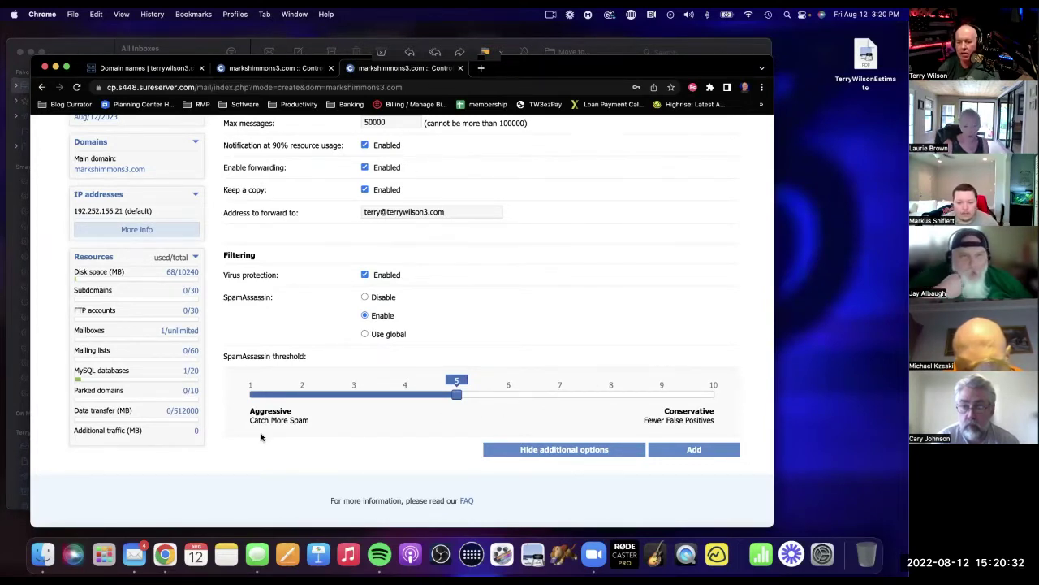
# - Set SpamAssassin threshold to 9, create the mailbox, and bring Apple Mail forward
pyautogui.moveTo(455, 395); pyautogui.dragTo(594, 396)
pyautogui.click(640, 394)
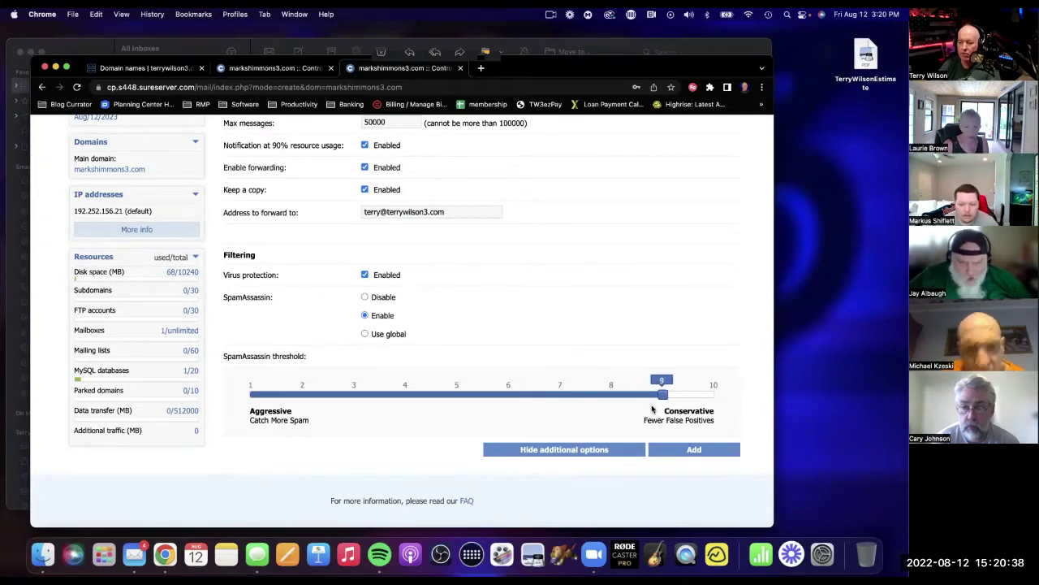
pyautogui.click(693, 449)
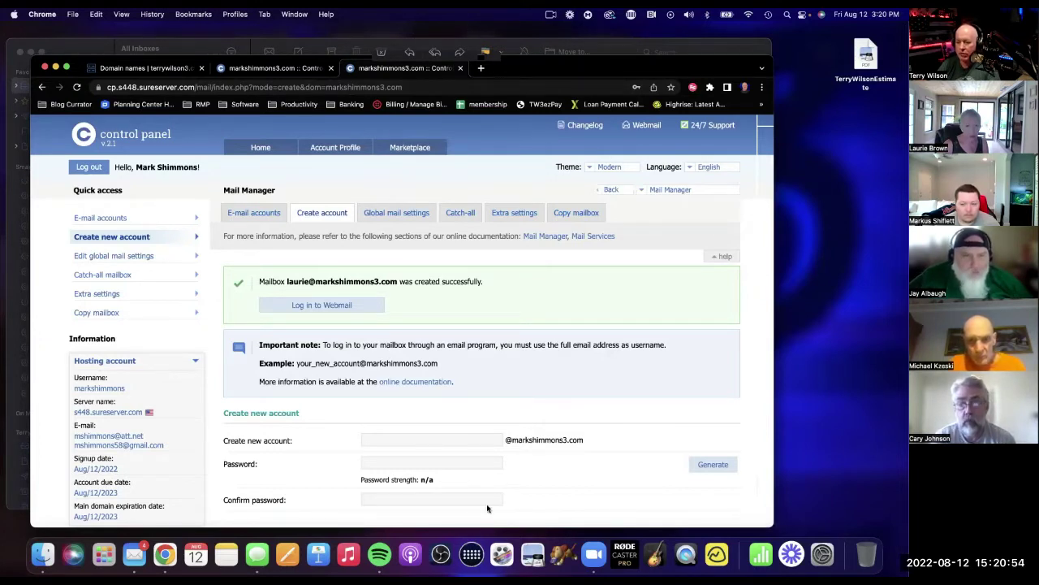
pyautogui.click(134, 552)
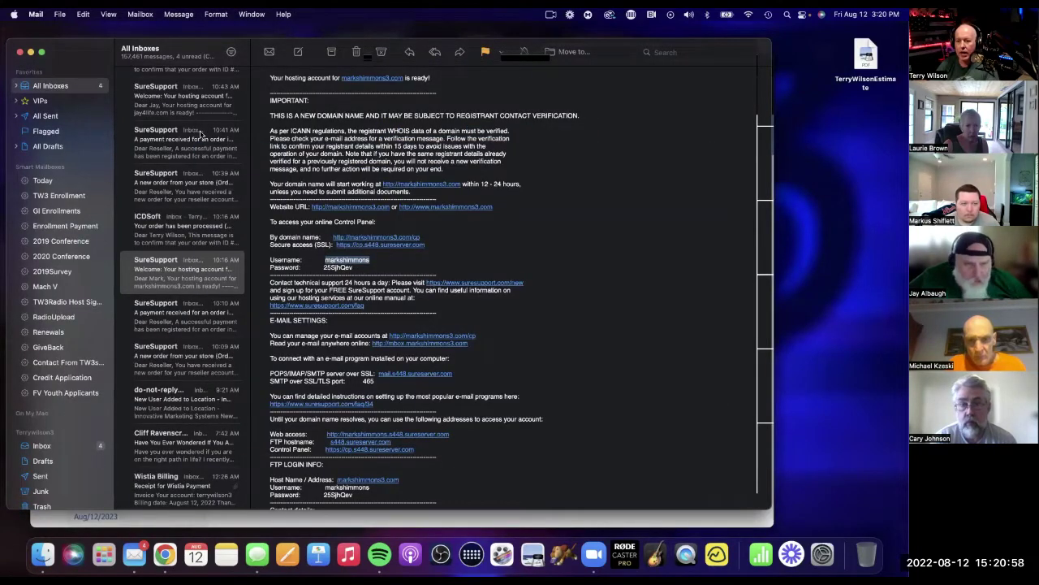
# - Send a test e-mail with subject 'Hey good looking' to the new mailbox's address
pyautogui.moveTo(93, 51); pyautogui.dragTo(95, 129)
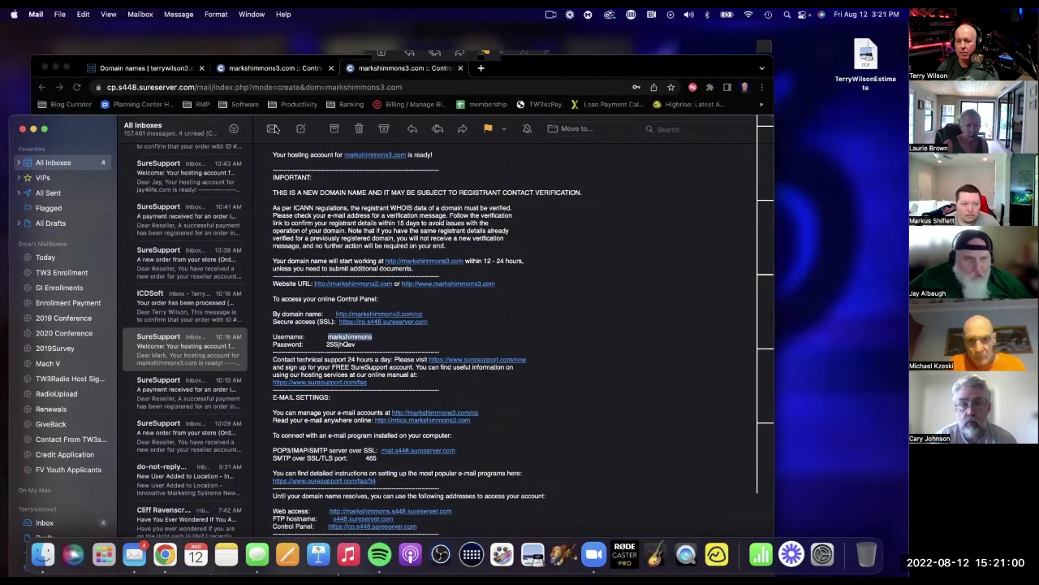
pyautogui.click(300, 129)
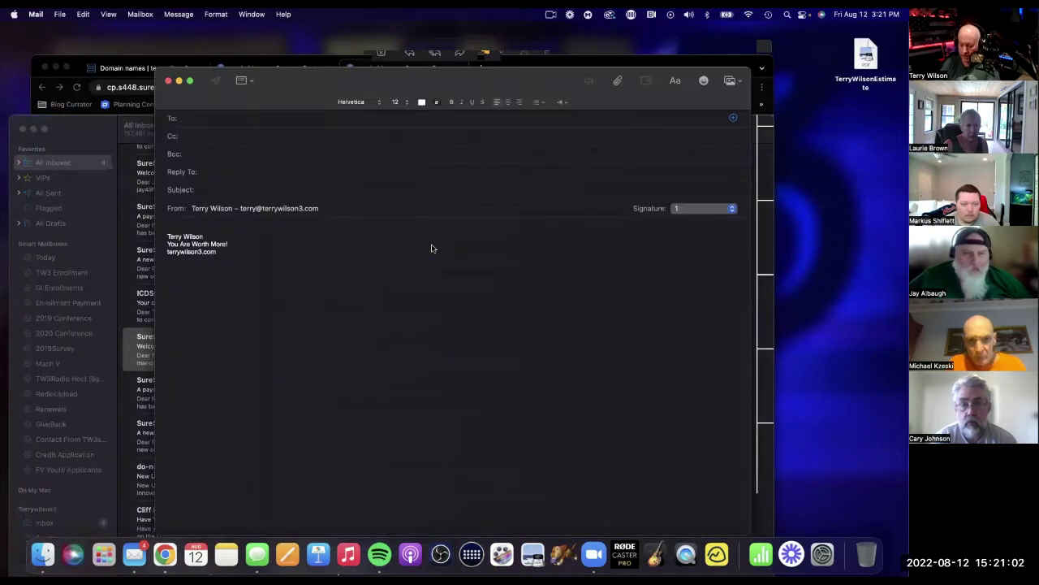
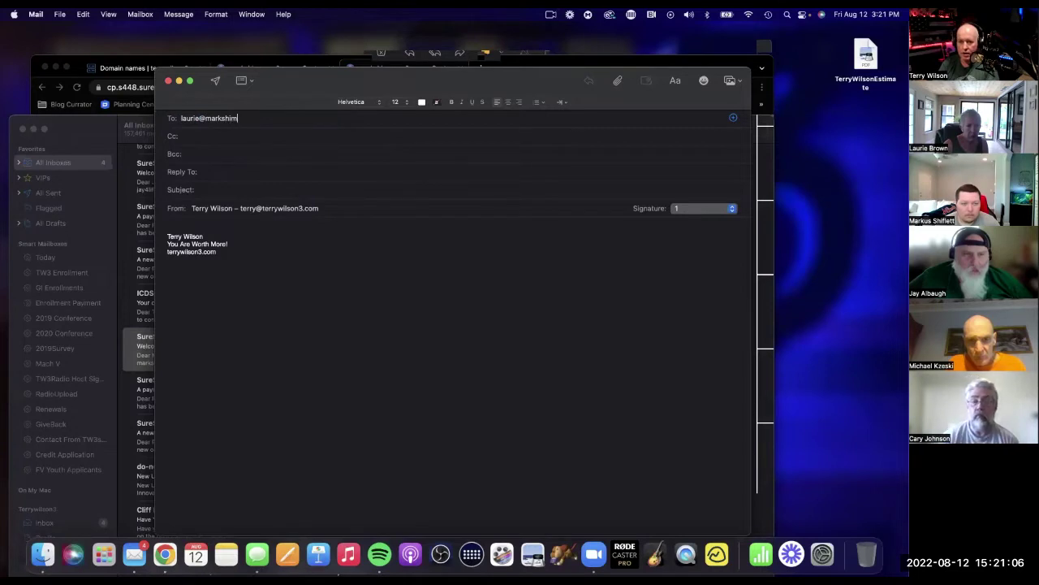
pyautogui.press('Tab')
pyautogui.press('Tab')
pyautogui.press('Tab')
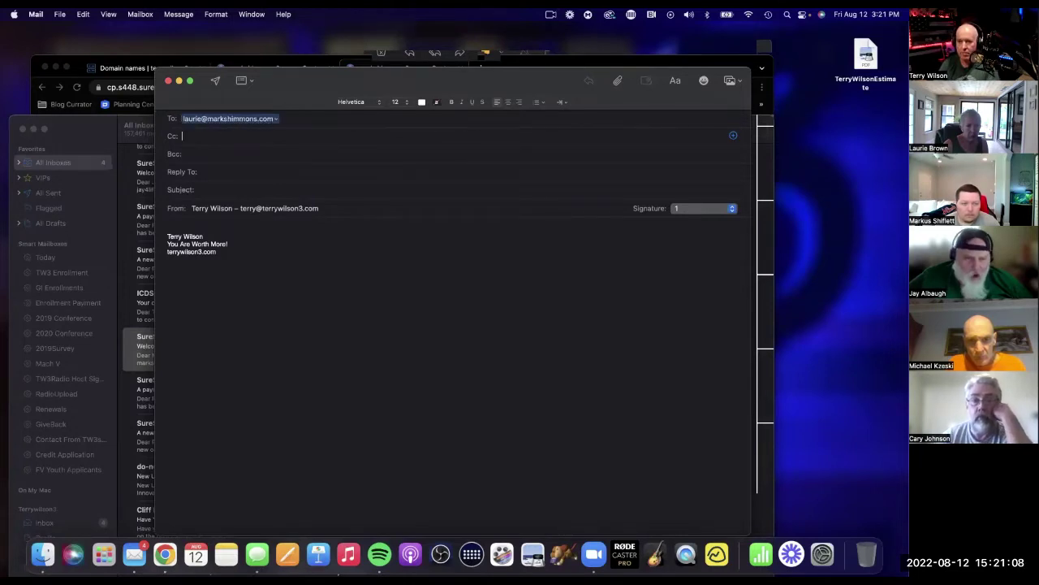
pyautogui.press('Tab')
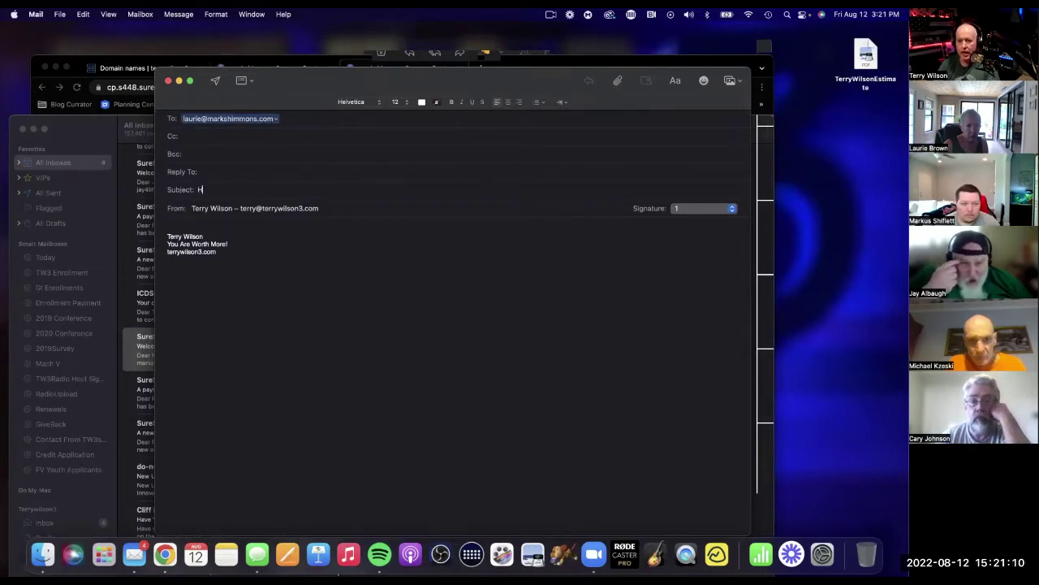
pyautogui.write('Hey good looking')
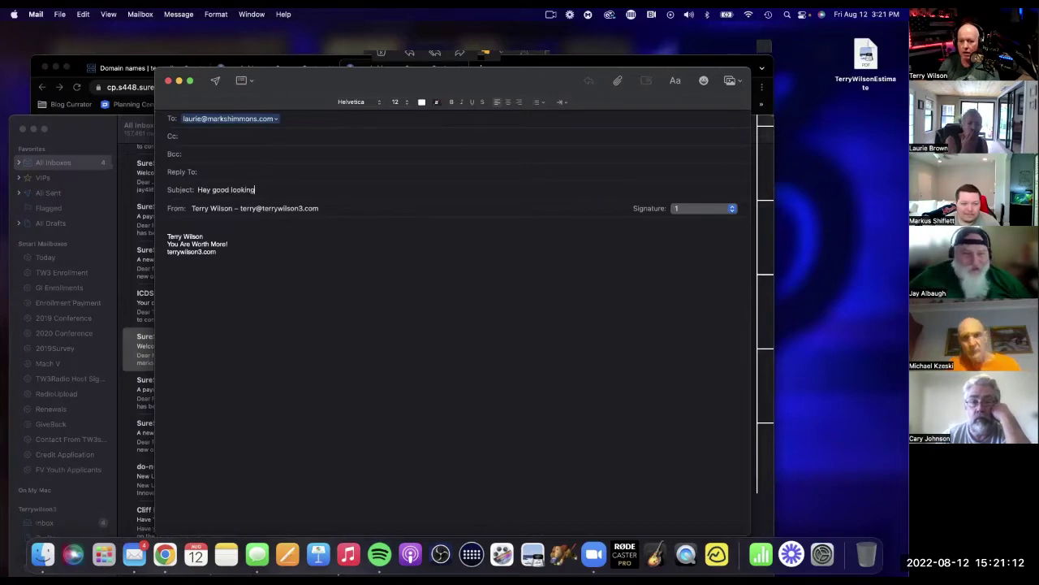
pyautogui.click(211, 81)
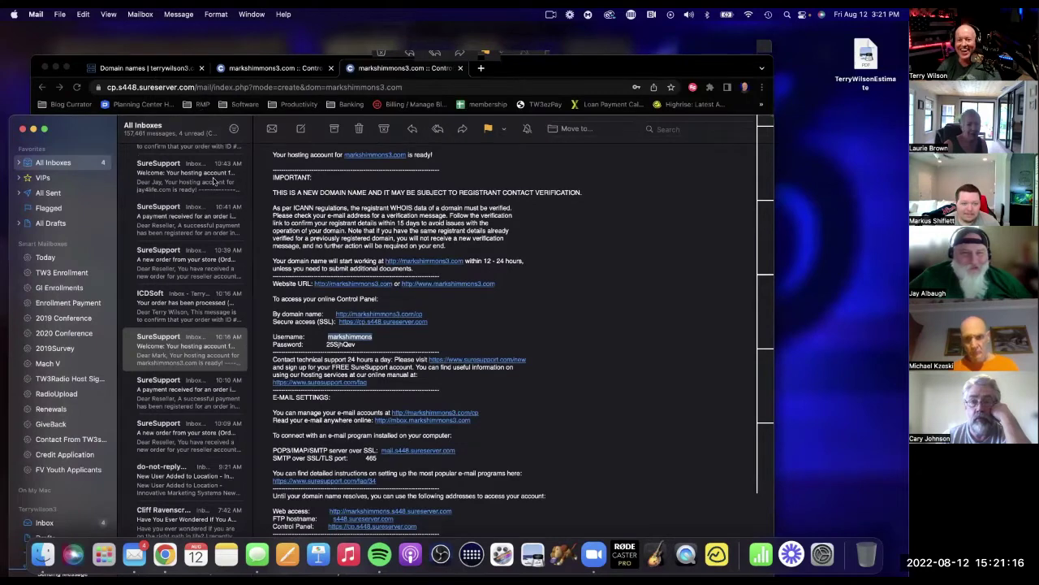
pyautogui.scroll(5, 235, 200)
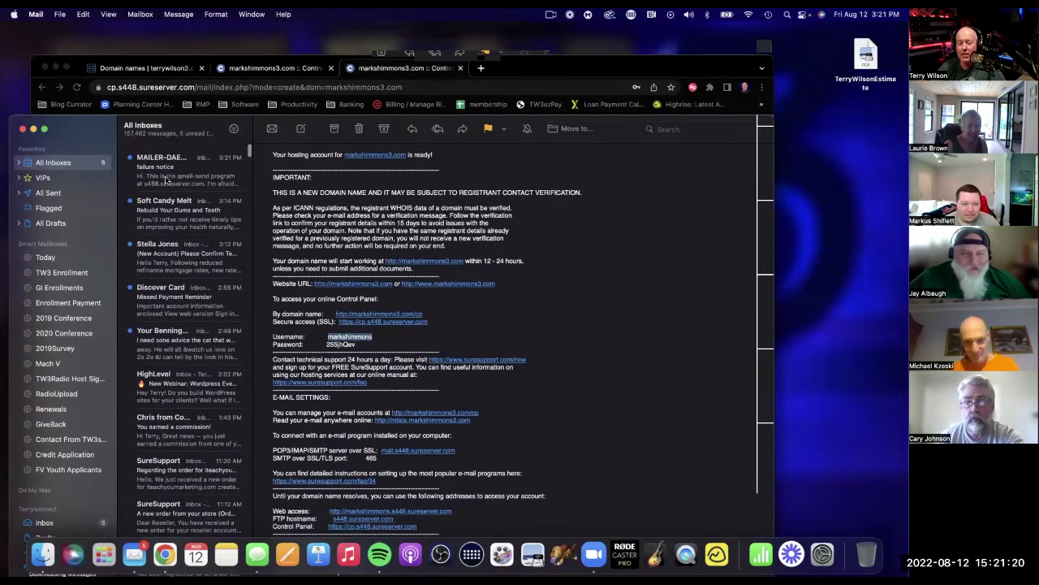
# - Open the MAILER-DAEMON delivery failure notice, then close Mail
pyautogui.click(166, 180)
pyautogui.click(22, 129)
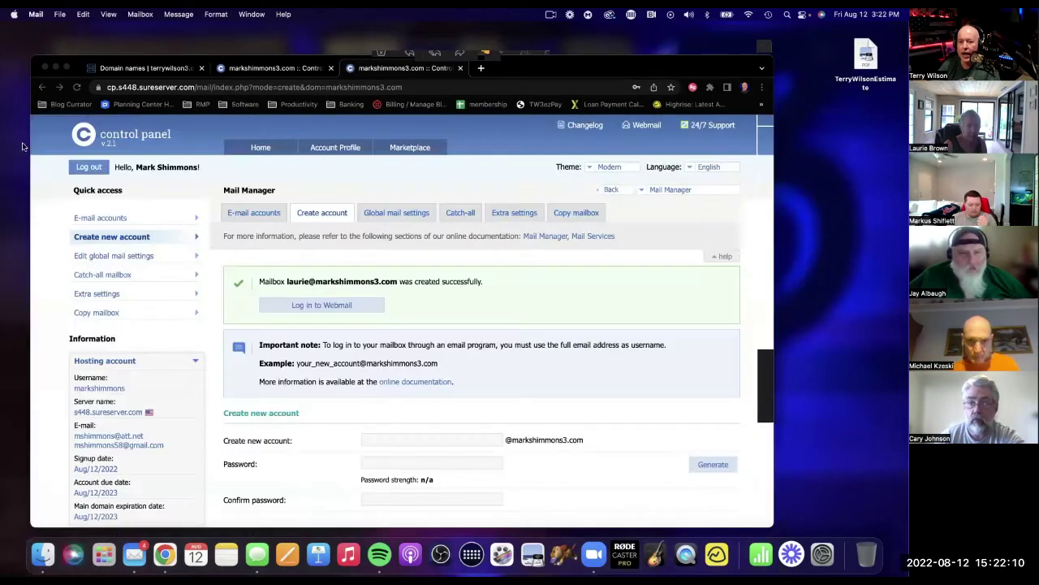
pyautogui.scroll(-3, 579, 371)
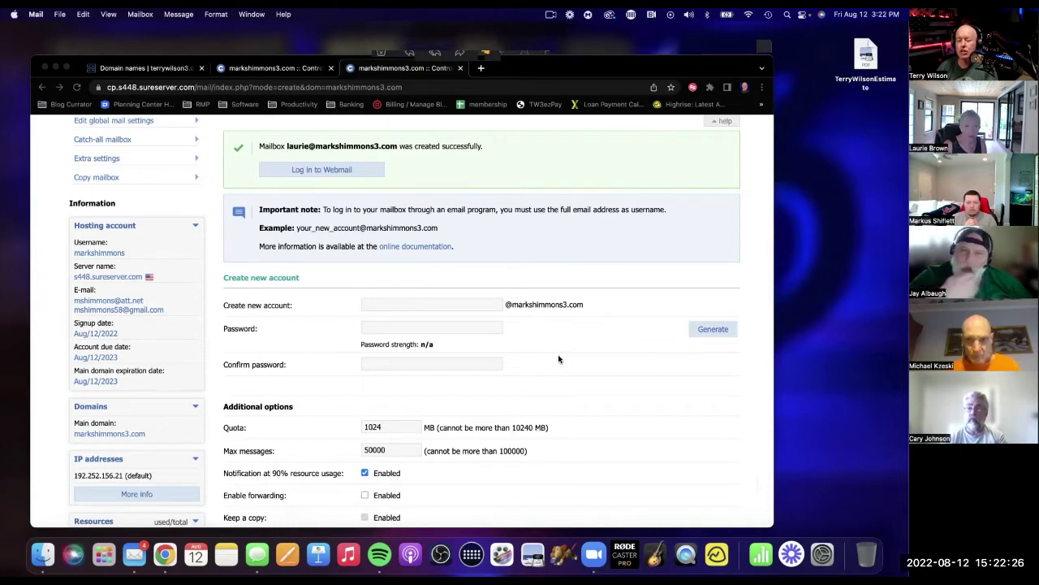
pyautogui.scroll(4, 540, 373)
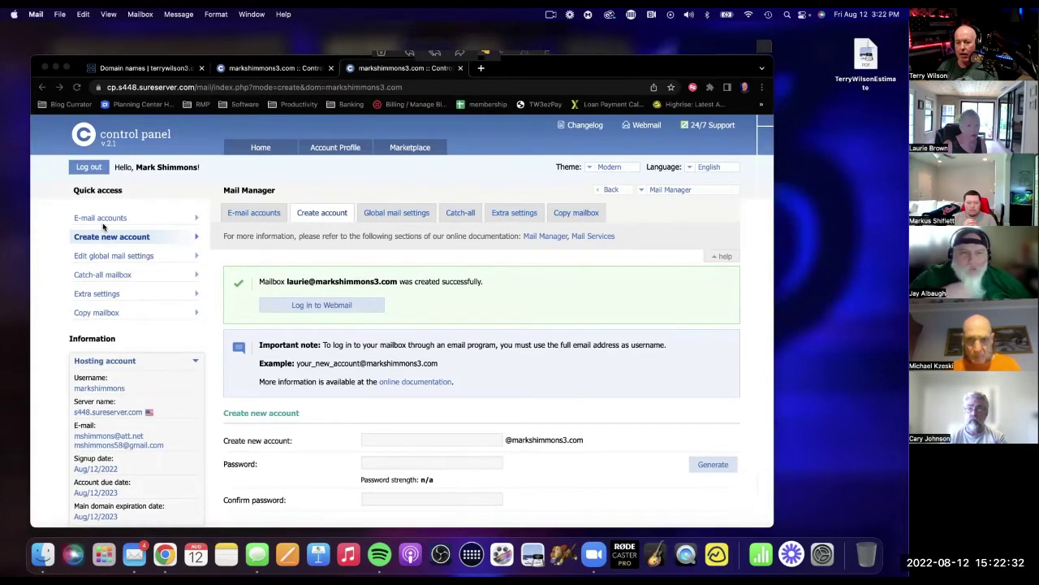
# - Return to Chrome and scroll the control panel Home page to Scripts and software
pyautogui.click(254, 151)
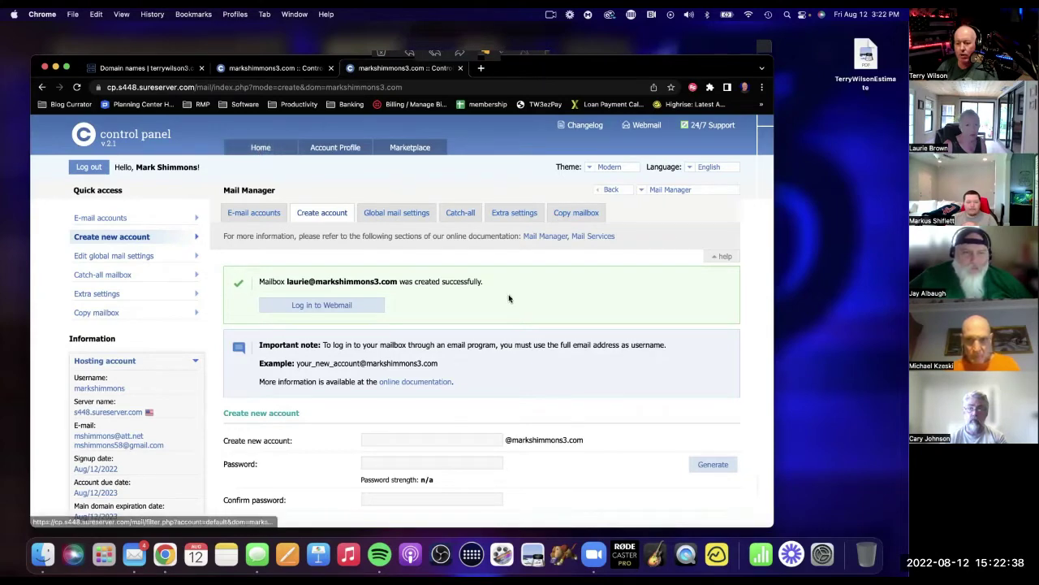
pyautogui.scroll(-3, 509, 299)
pyautogui.scroll(3, 325, 252)
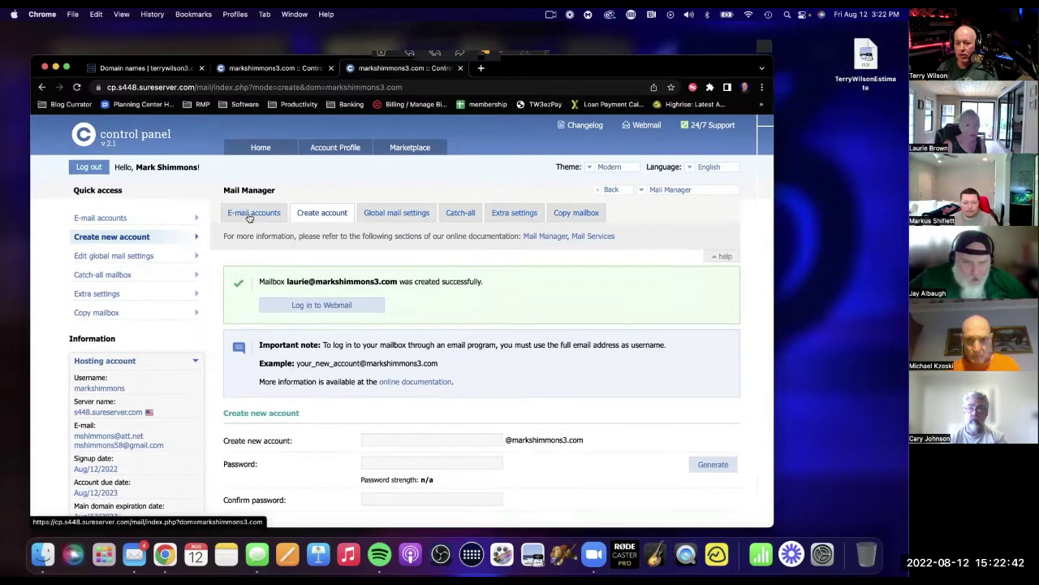
pyautogui.click(262, 149)
pyautogui.scroll(-5, 417, 344)
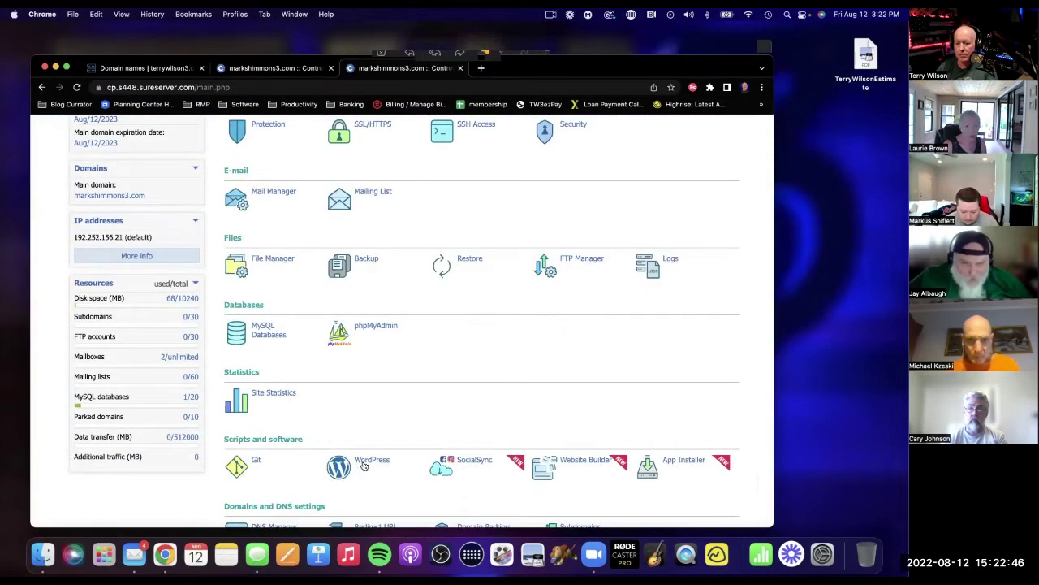
# - Open the WordPress installations list under Scripts and software, then a blank new browser tab
pyautogui.click(365, 464)
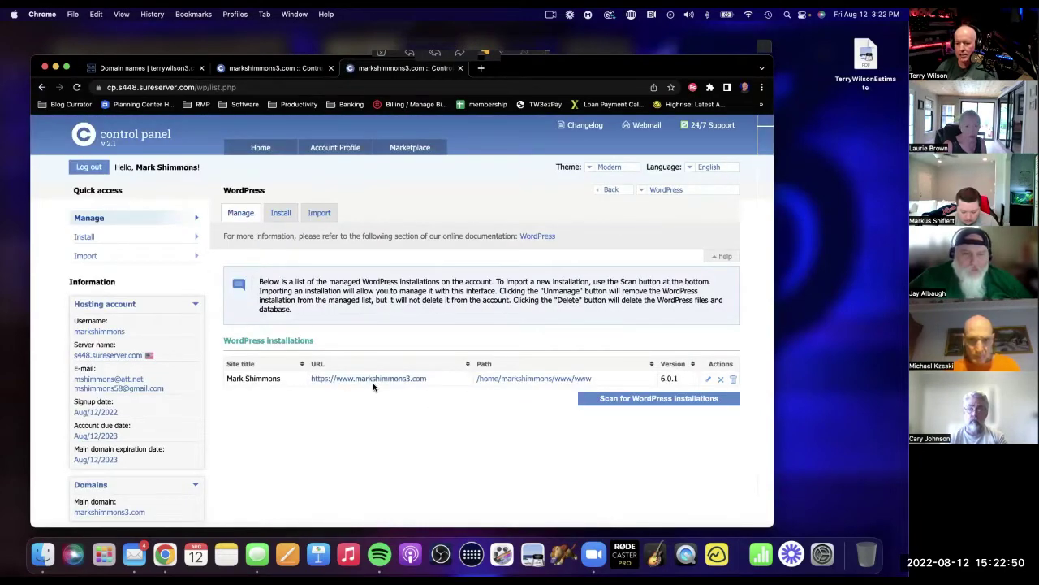
pyautogui.click(481, 68)
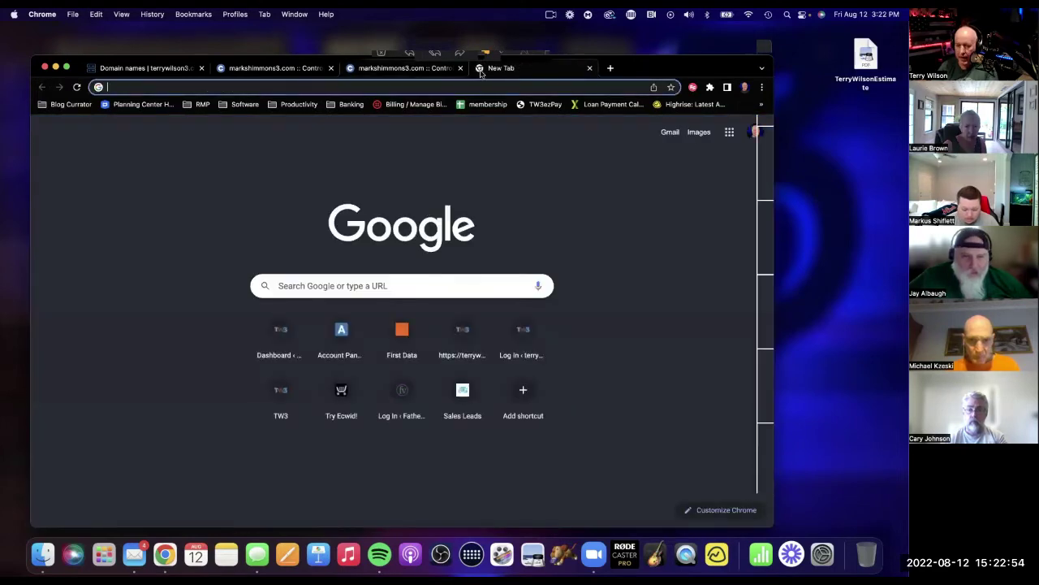
# - Load the new site's home page from the address bar
pyautogui.write('ma')
pyautogui.press('Return')
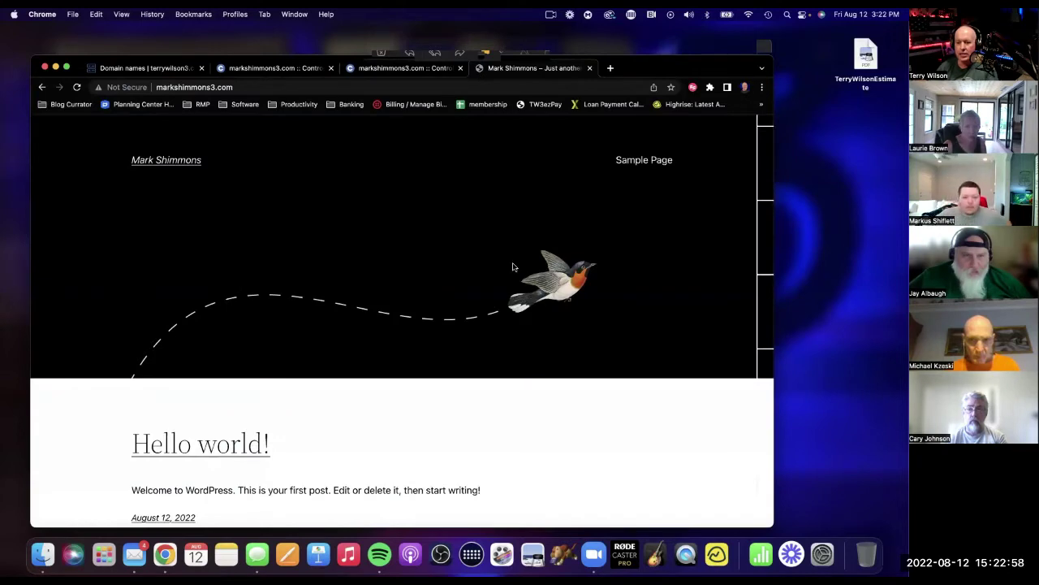
pyautogui.scroll(-5, 408, 334)
pyautogui.scroll(5, 405, 332)
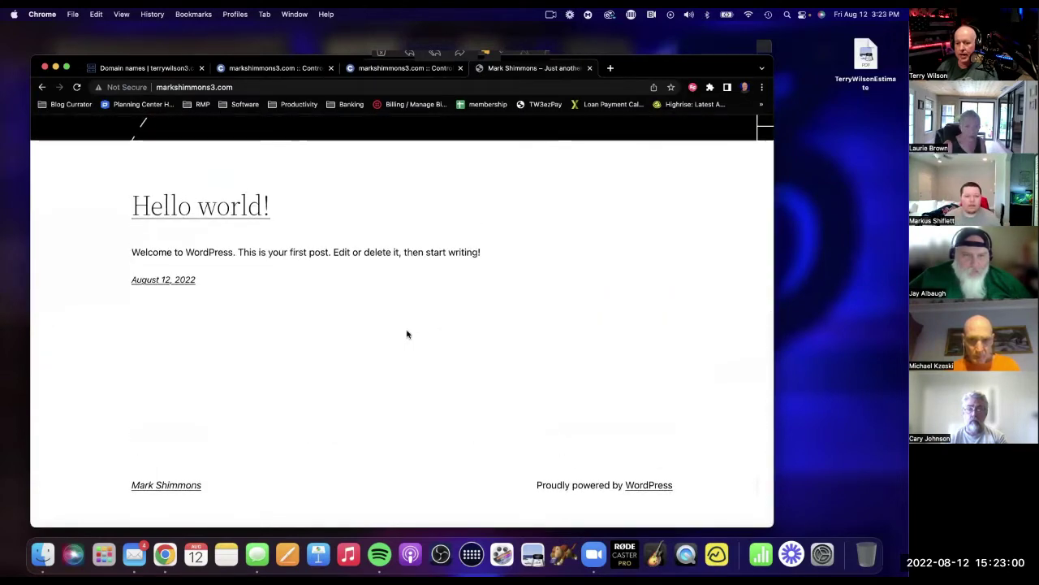
# - Go to the site's /wp-admin login page and enter the administrator username and password
pyautogui.click(242, 83)
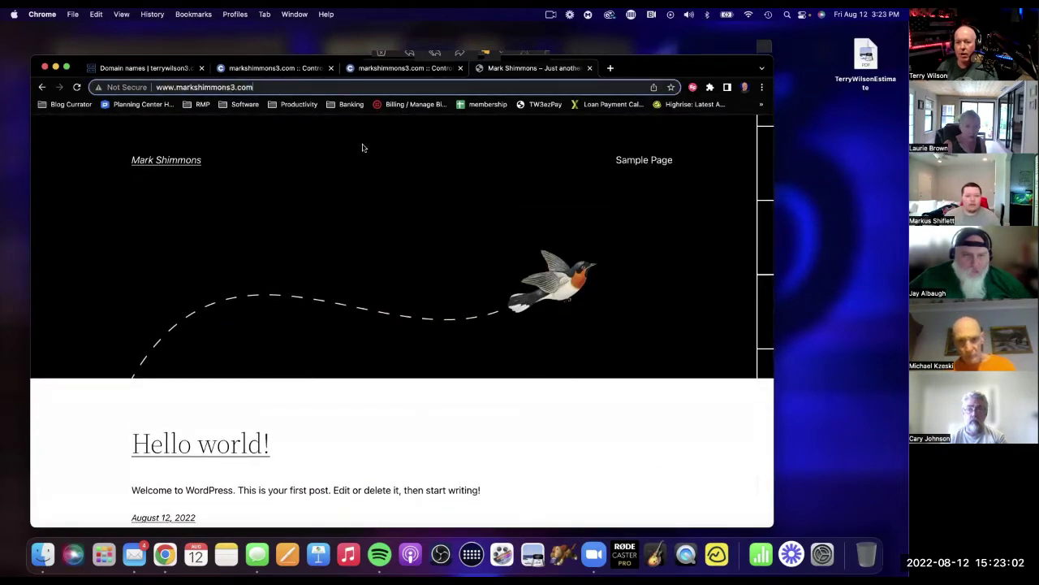
pyautogui.write('wp')
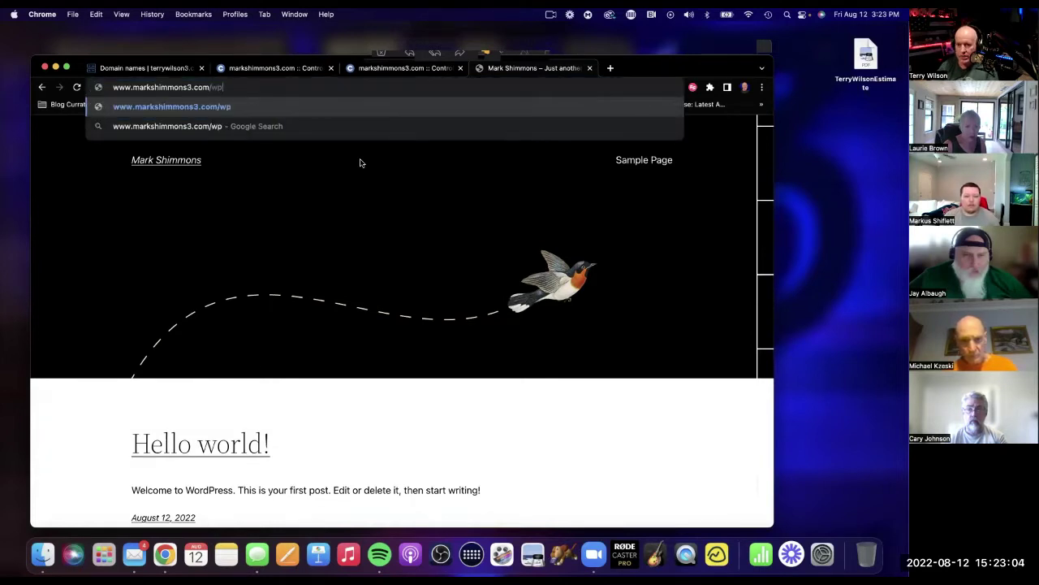
pyautogui.write('-admin')
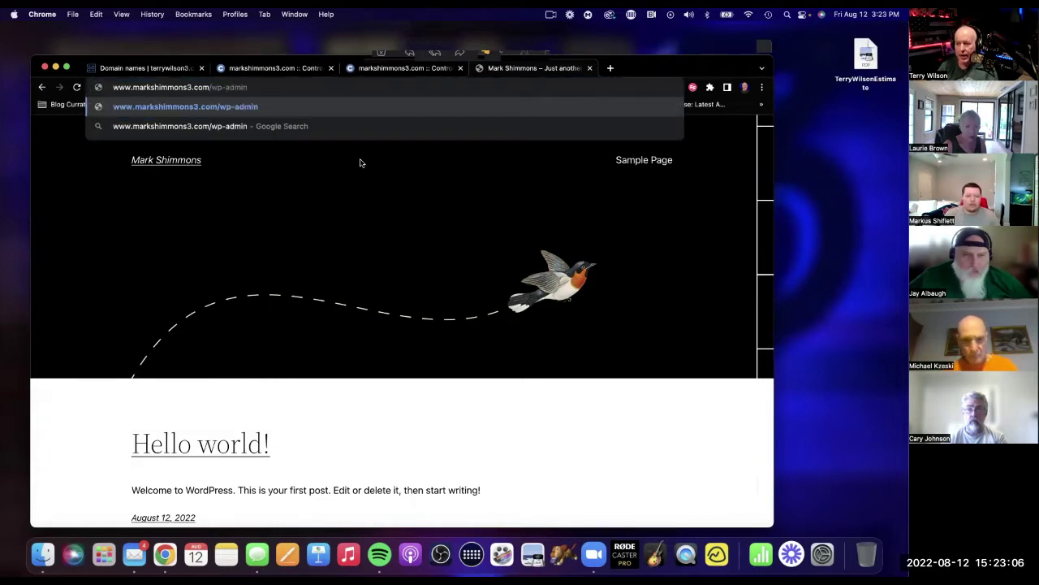
pyautogui.press('Return')
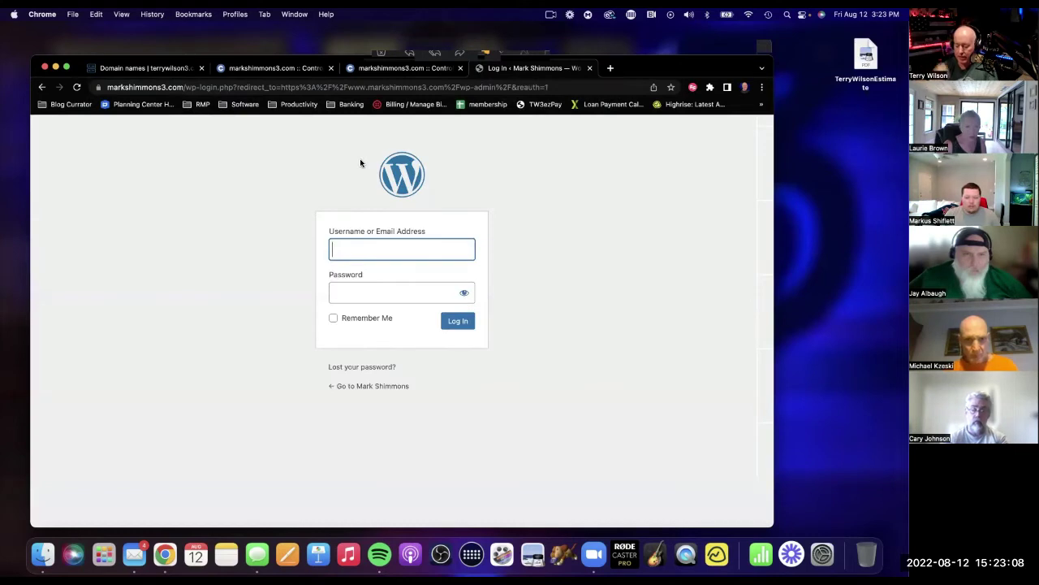
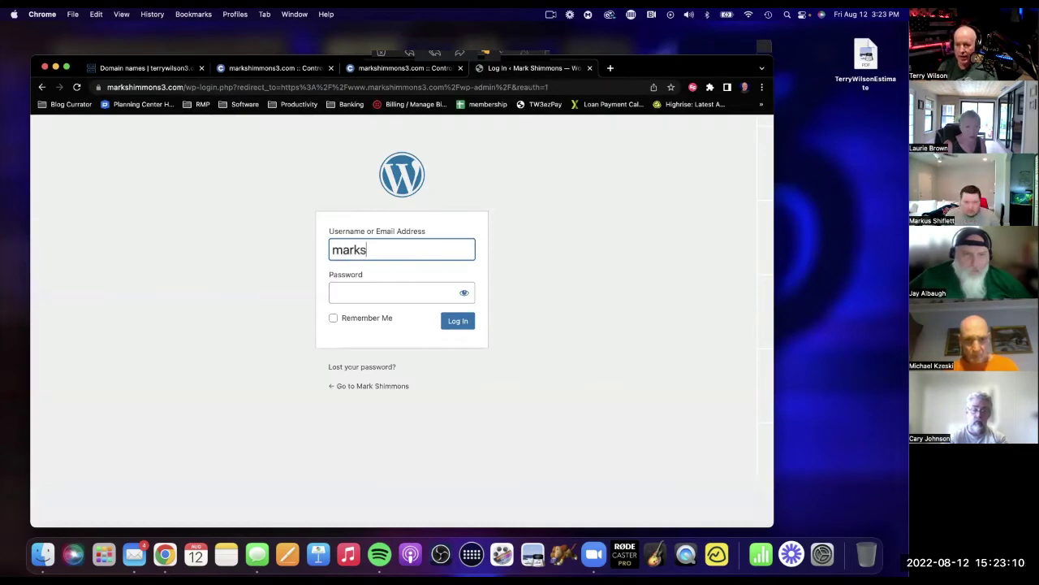
pyautogui.press('Tab')
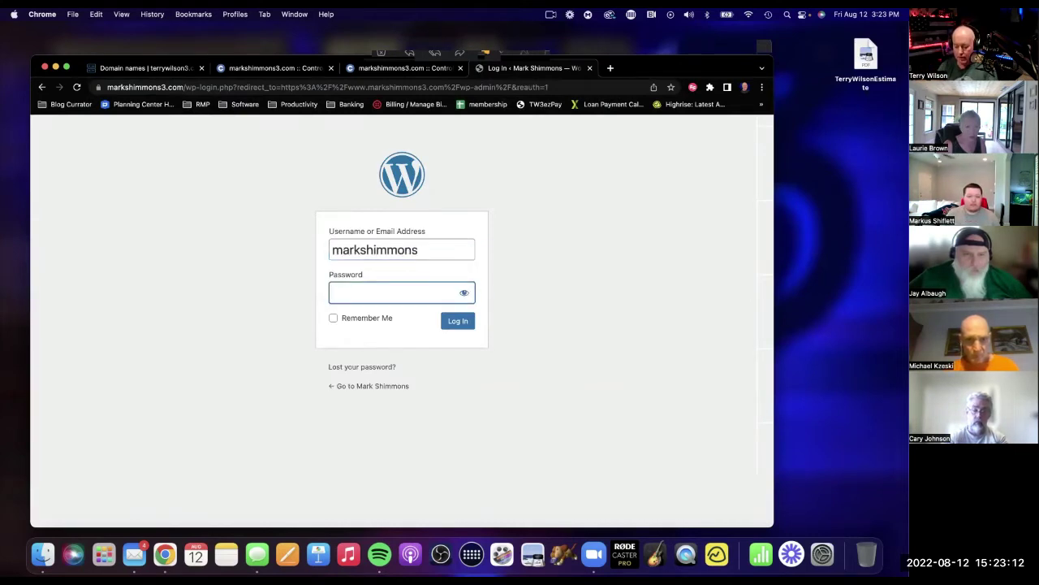
pyautogui.write('••••••')
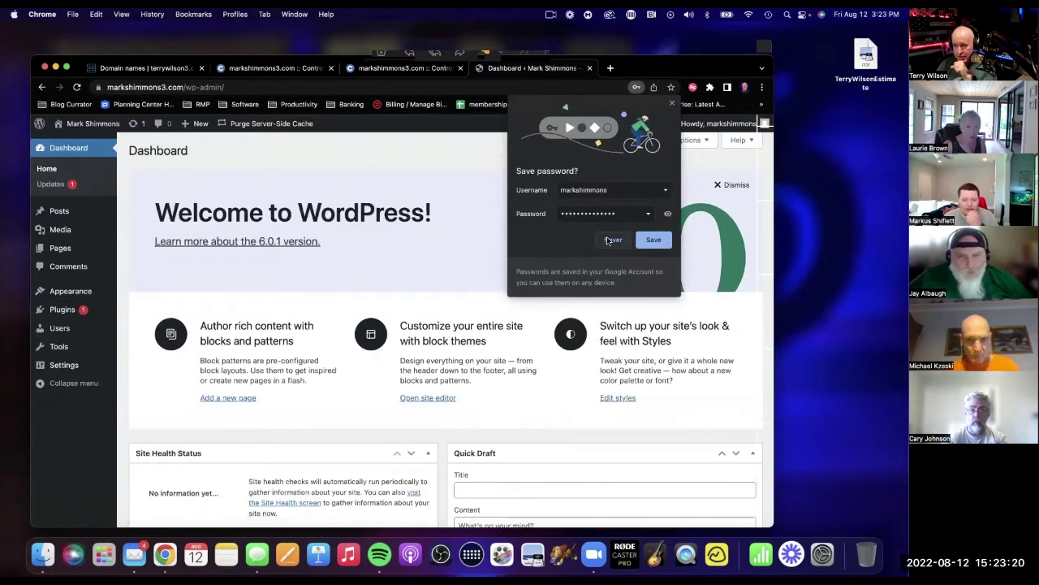
# - Decline saving the password, then dismiss the control panel's missing-certificate notice and return to its home page
pyautogui.click(611, 240)
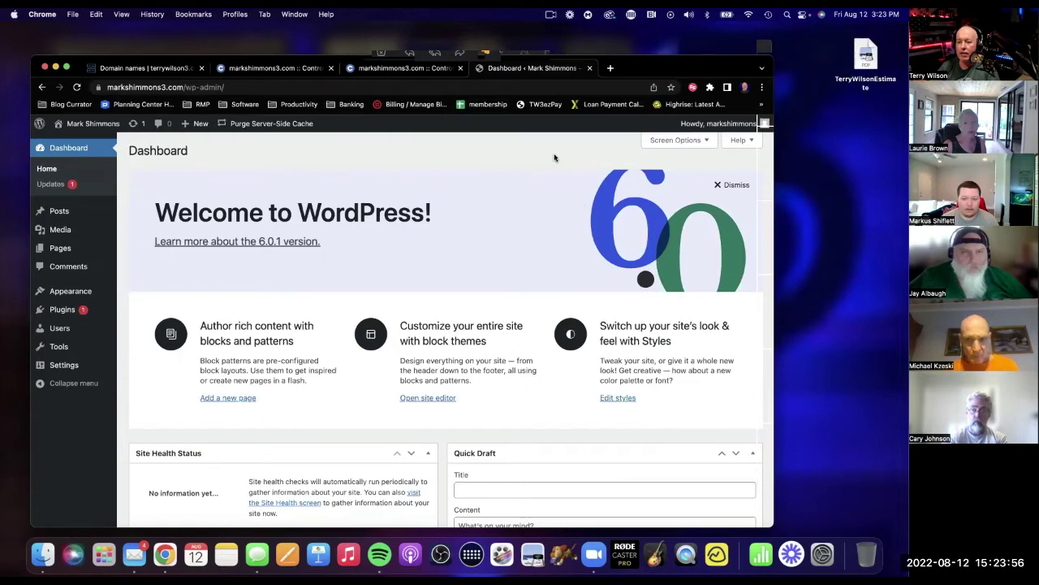
pyautogui.click(276, 68)
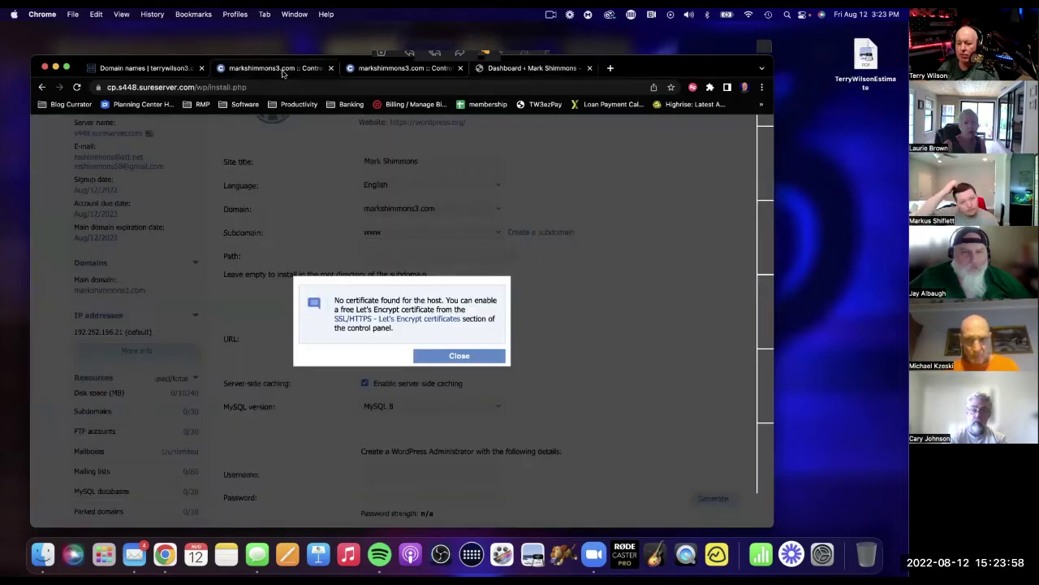
pyautogui.click(459, 355)
pyautogui.scroll(5, 332, 201)
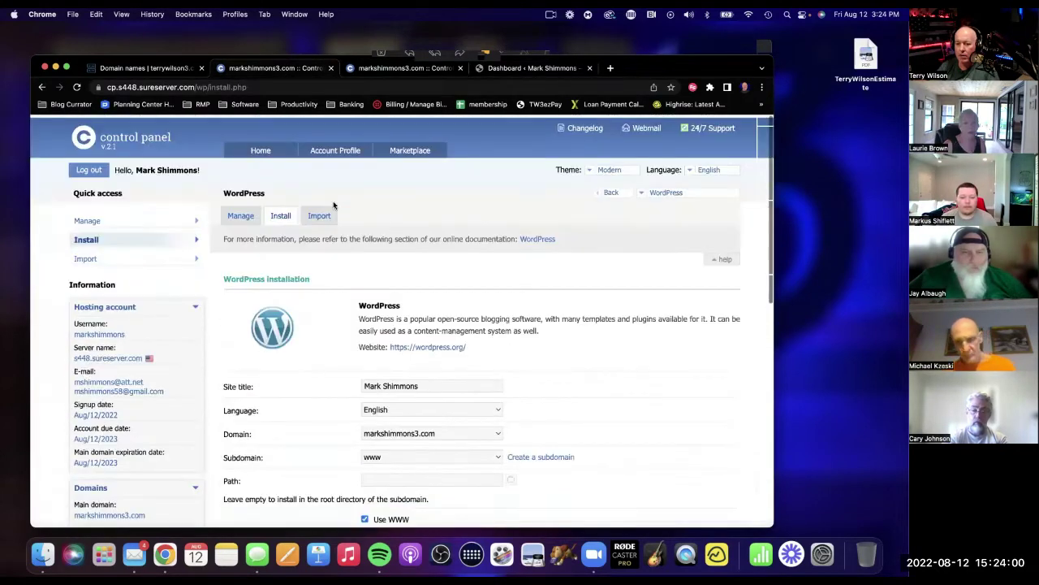
pyautogui.click(252, 148)
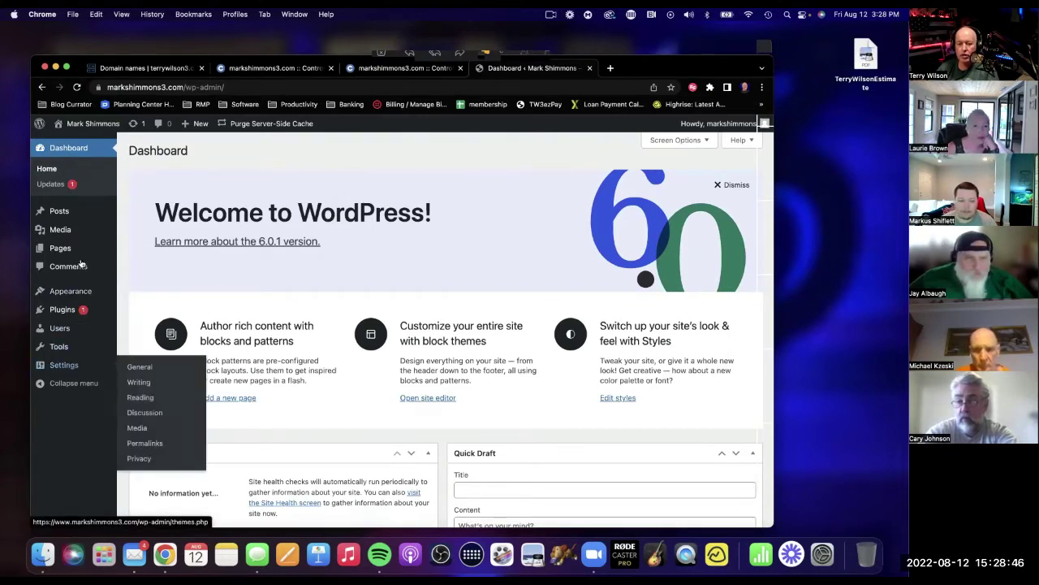
# - Search the installed themes under Appearance > Themes for attitude, then go to Add New
pyautogui.moveTo(74, 294)
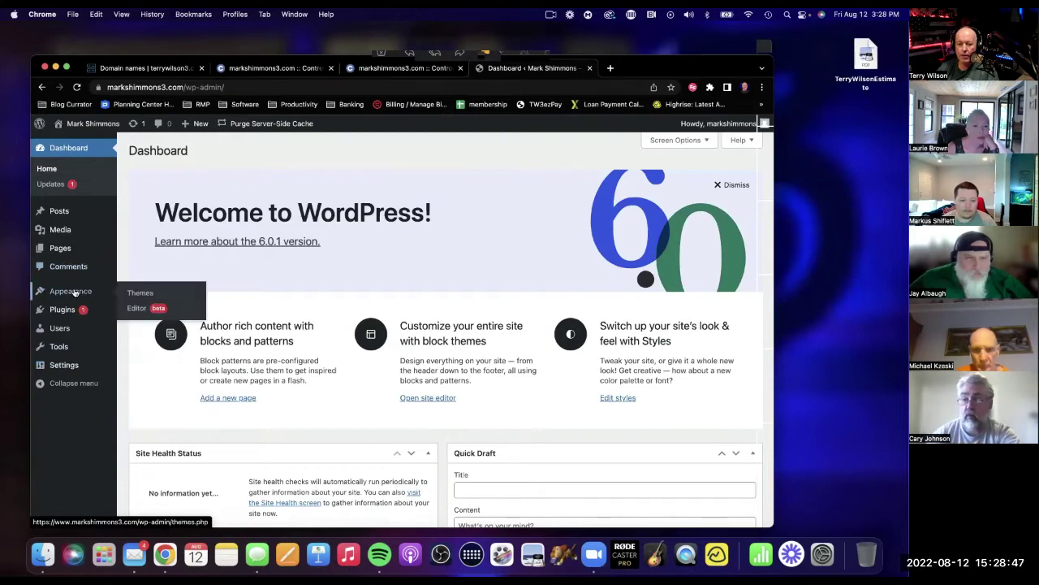
pyautogui.click(136, 292)
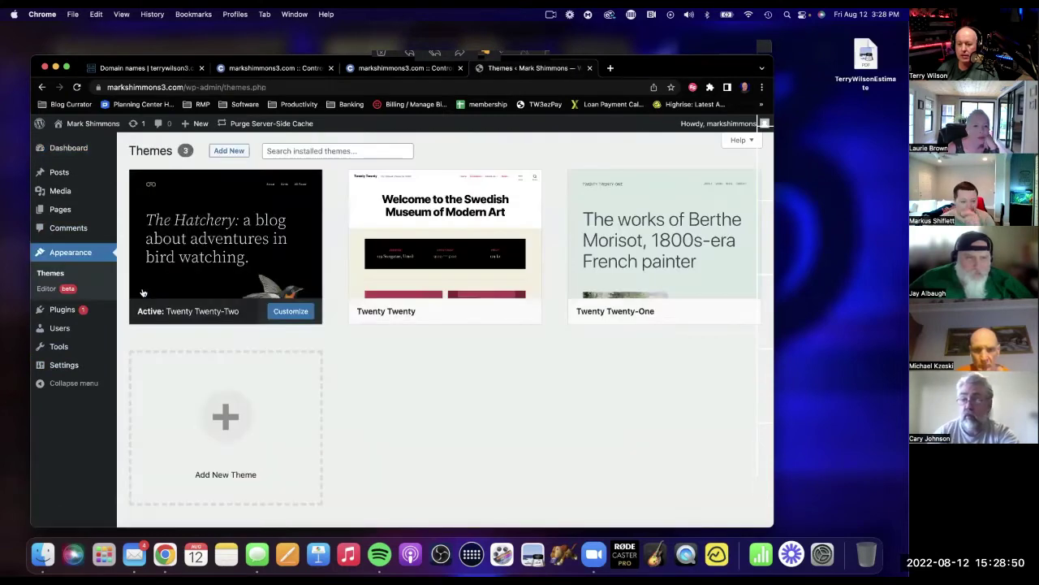
pyautogui.click(307, 151)
pyautogui.write('attitude')
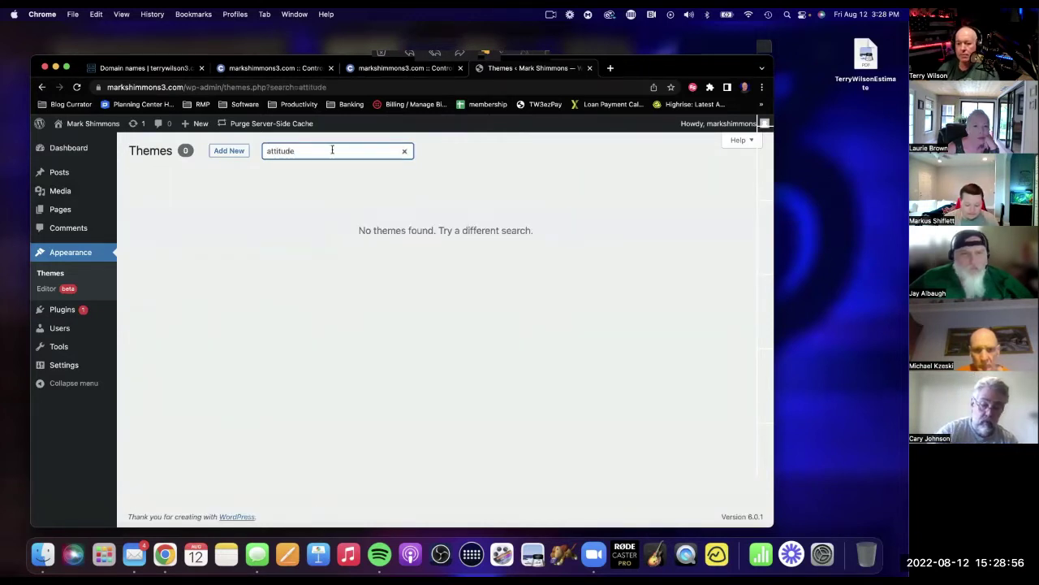
pyautogui.press('super+a')
pyautogui.write('a')
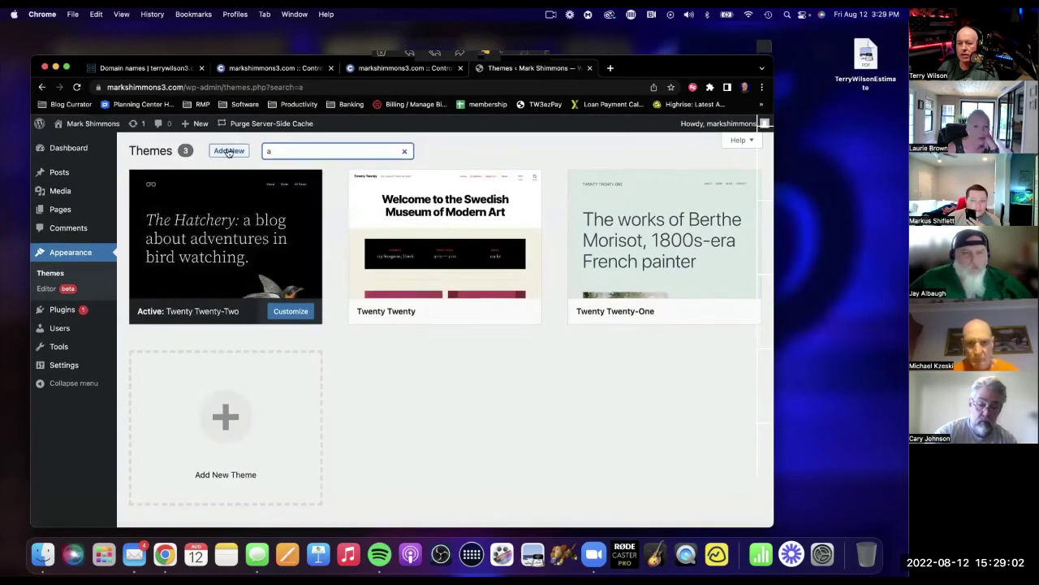
pyautogui.click(229, 151)
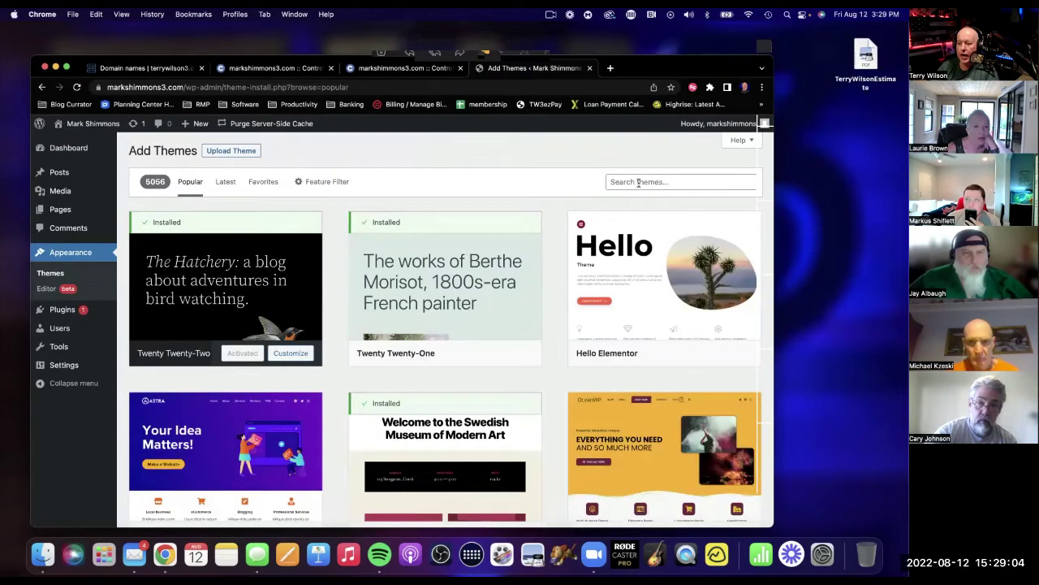
# - Search the theme directory for 'attitude', then install and activate the Attitude theme
pyautogui.click(638, 182)
pyautogui.write('attitud')
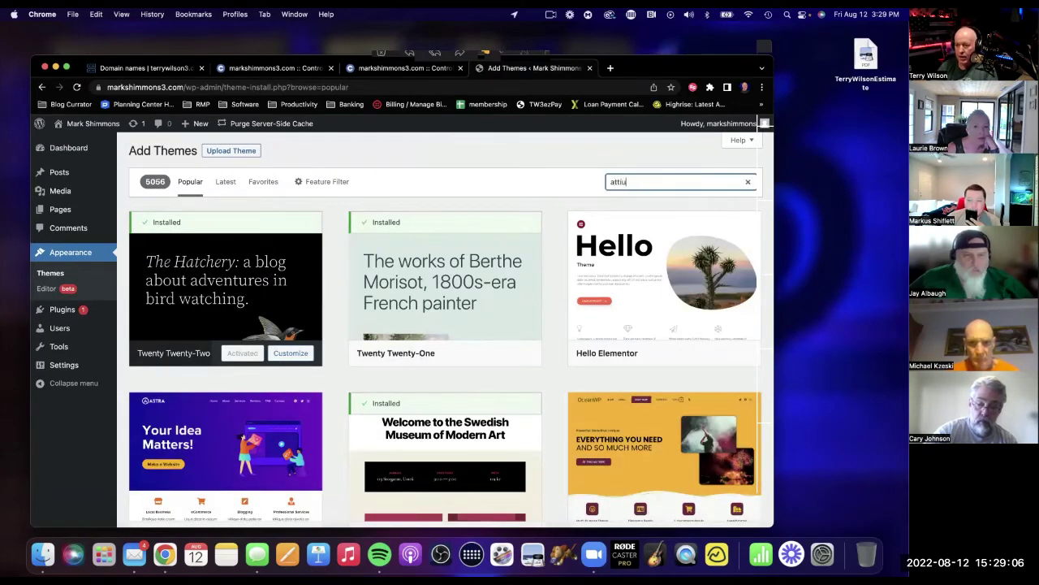
pyautogui.press('BackSpace')
pyautogui.press('BackSpace')
pyautogui.press('BackSpace')
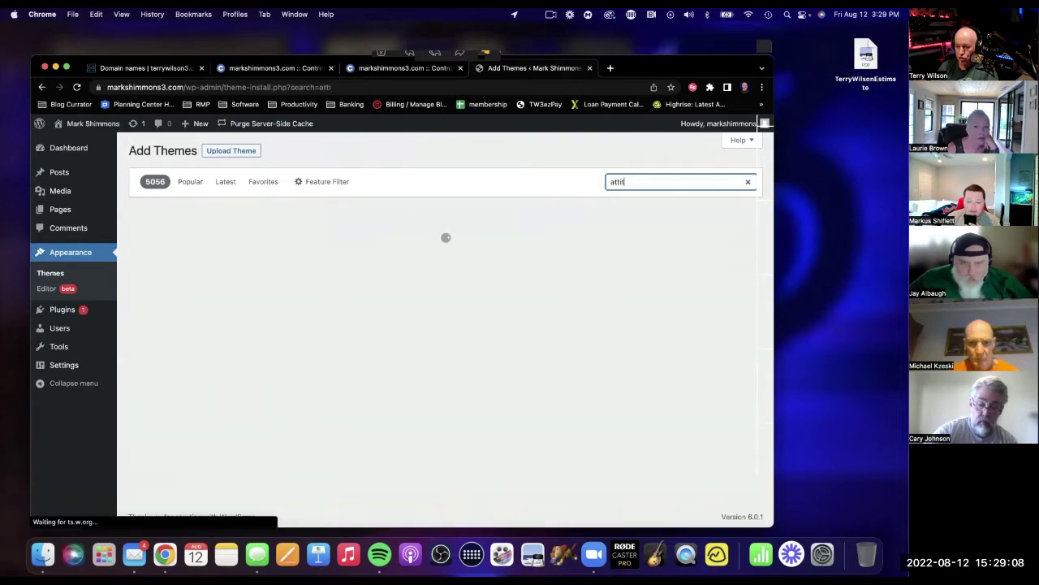
pyautogui.write('tude')
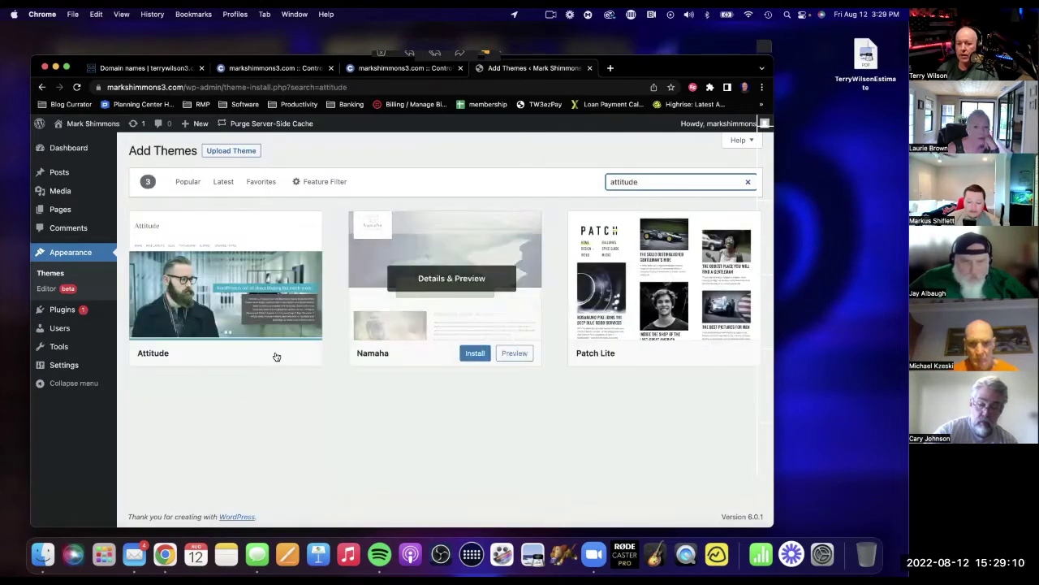
pyautogui.moveTo(279, 323)
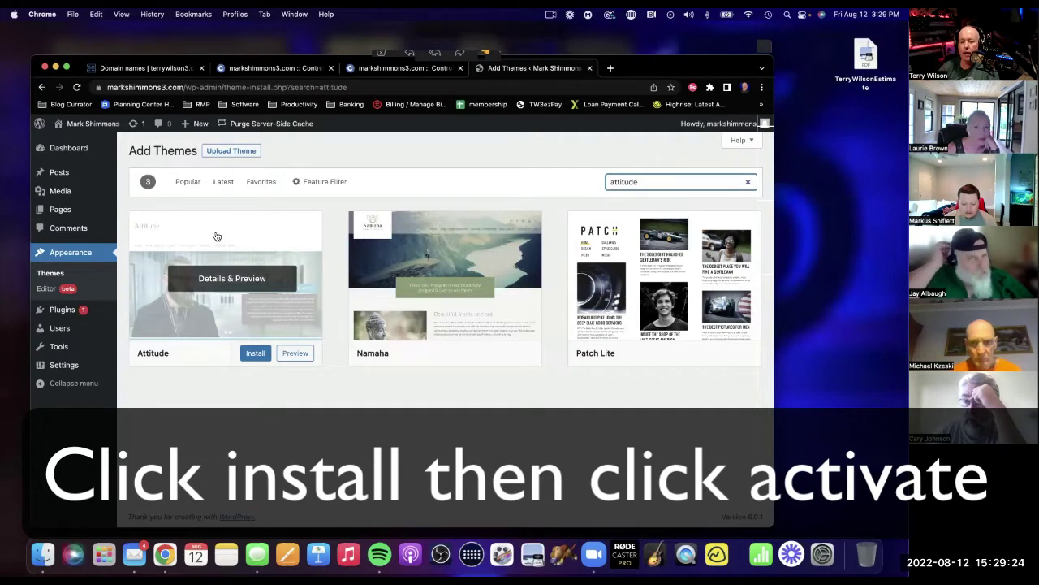
pyautogui.click(256, 353)
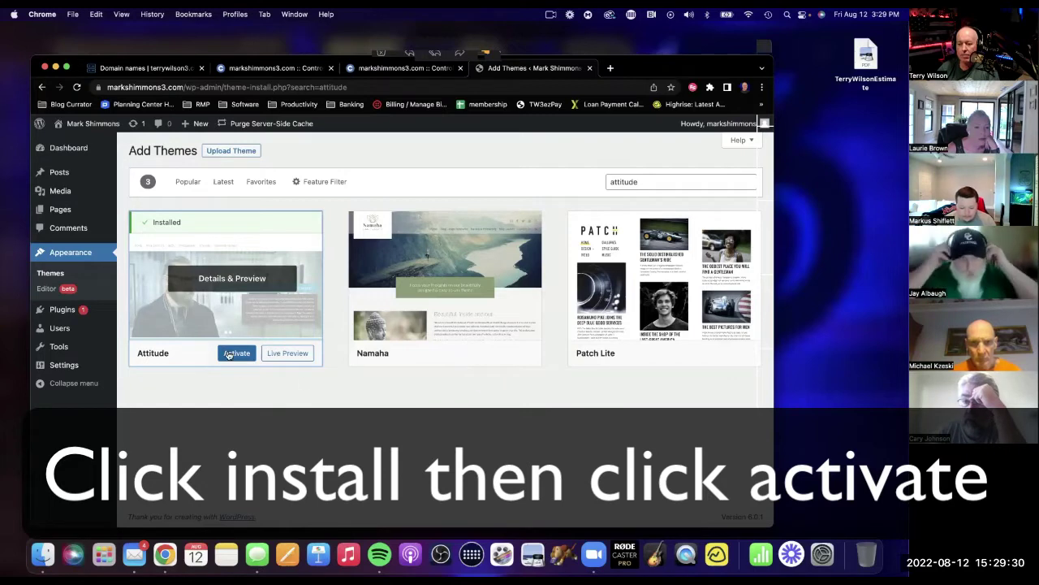
pyautogui.click(231, 354)
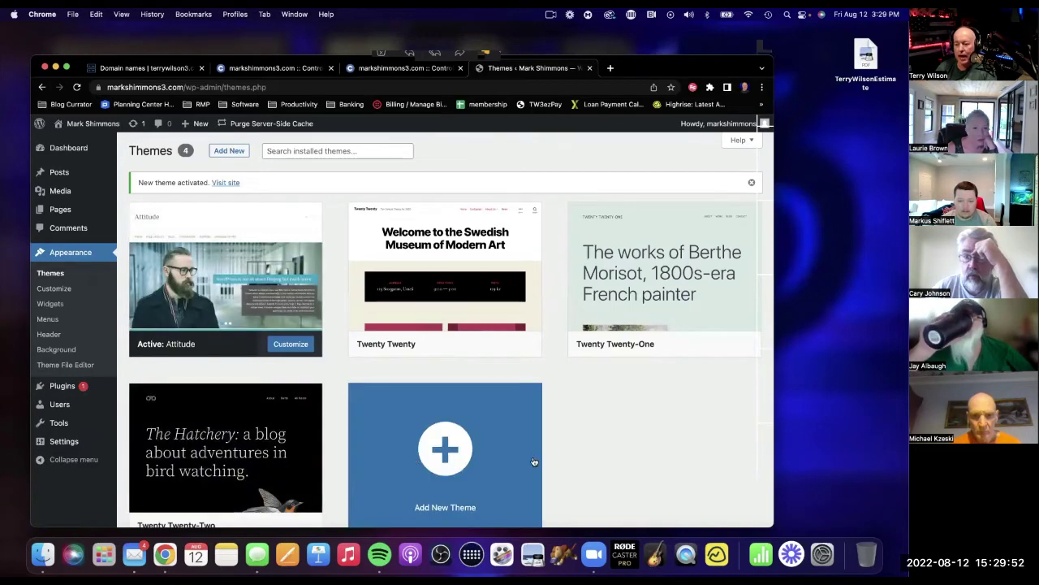
# - Open the Installed Plugins page from the admin sidebar
pyautogui.scroll(-2, 582, 437)
pyautogui.scroll(2, 582, 437)
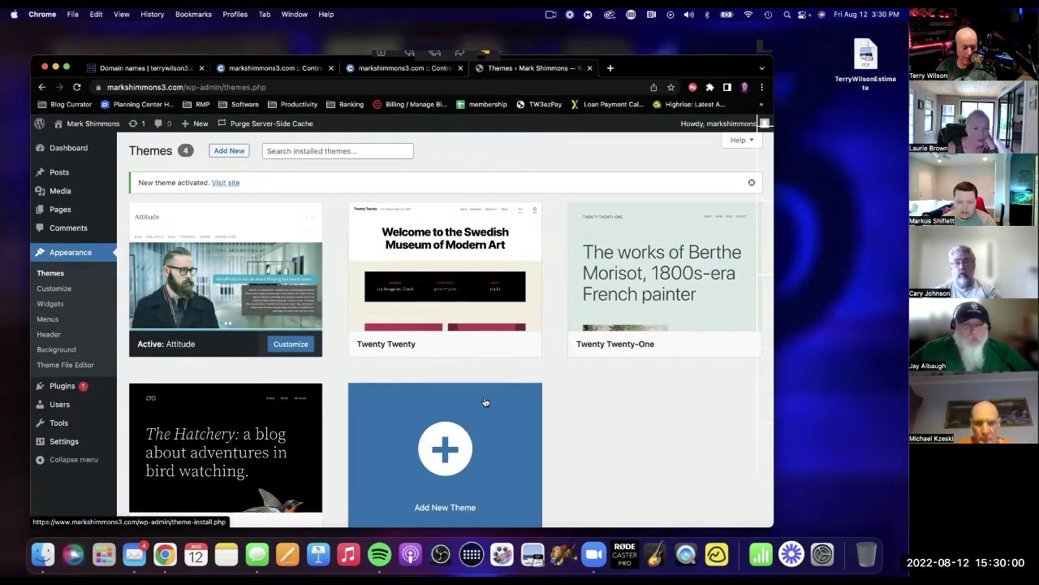
pyautogui.click(58, 388)
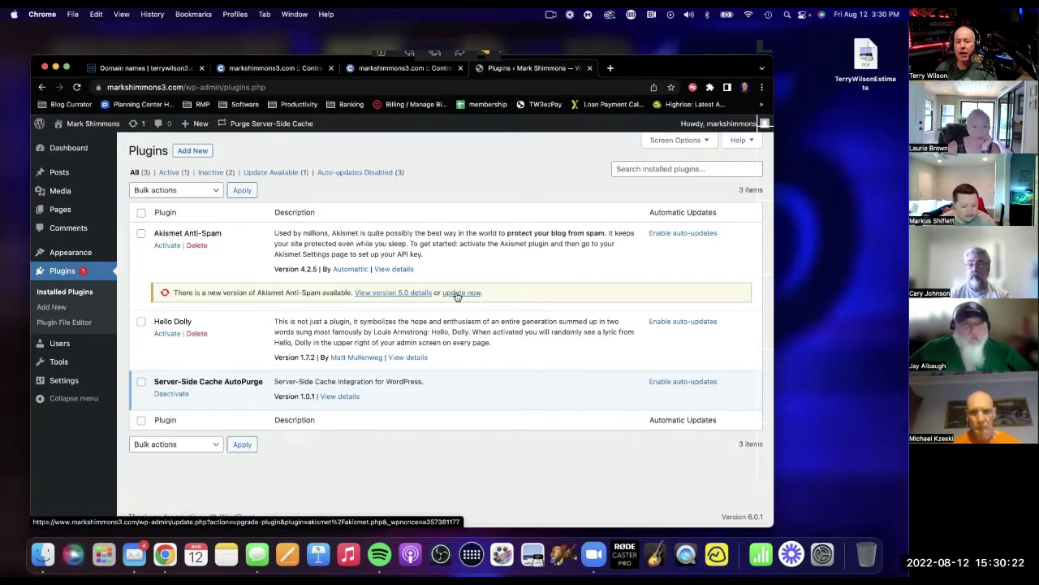
# - Load terrywilson3.com/blog in a new browser tab
pyautogui.click(611, 70)
pyautogui.write('terrywilson3.net')
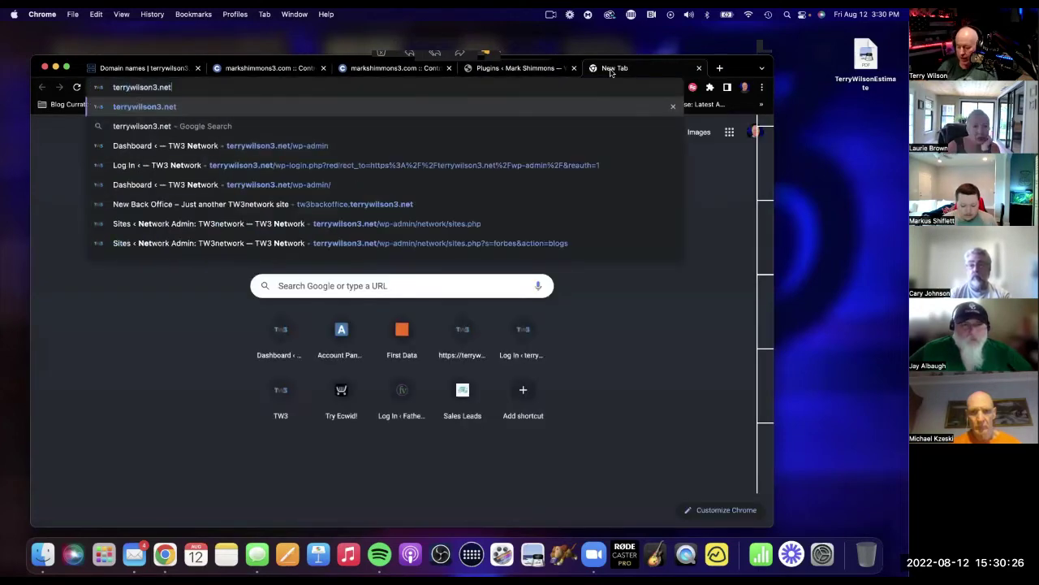
pyautogui.press('BackSpace')
pyautogui.press('BackSpace')
pyautogui.press('BackSpace')
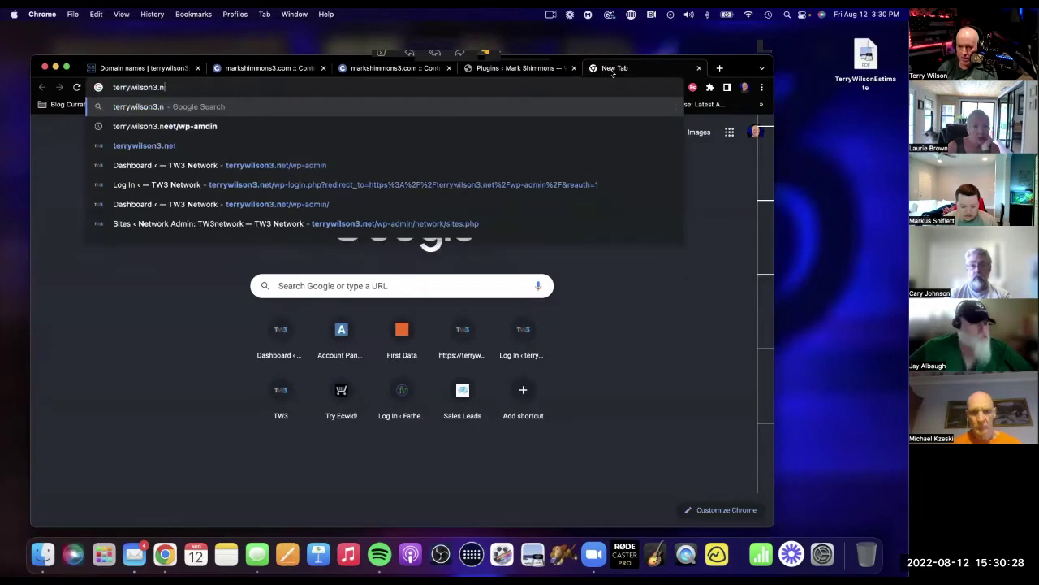
pyautogui.write('blog')
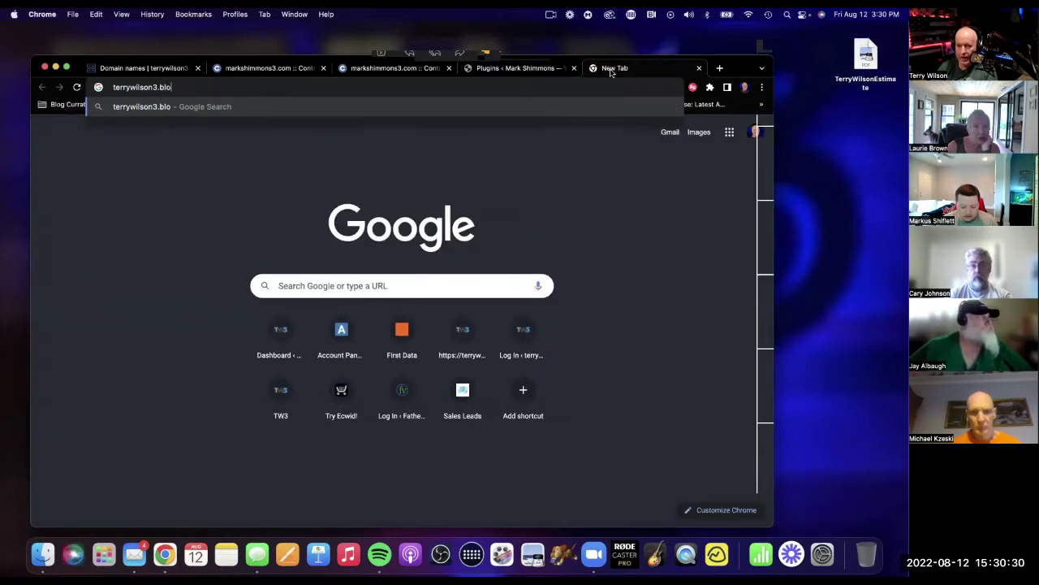
pyautogui.press('Return')
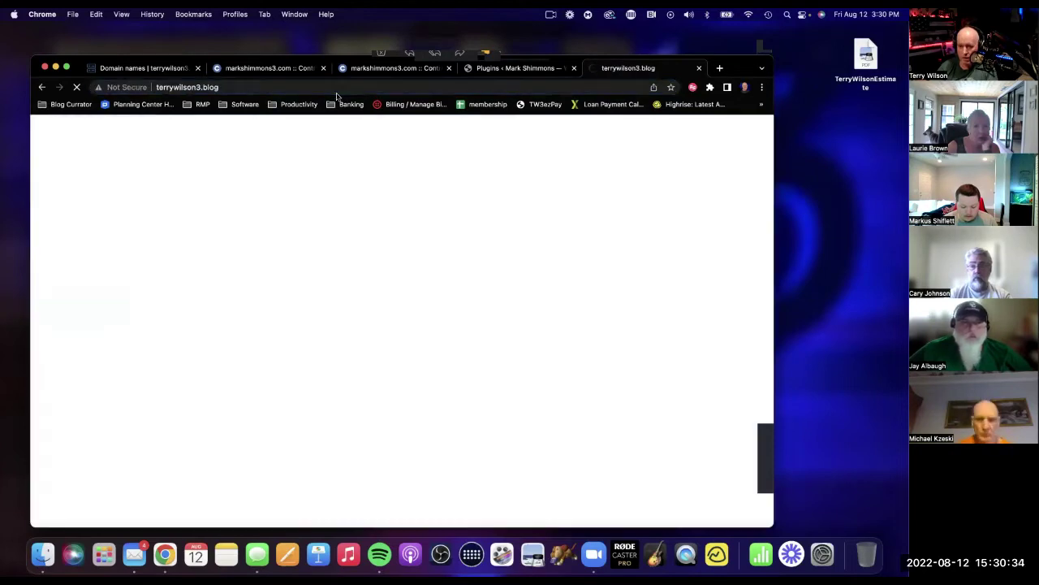
pyautogui.click(321, 86)
pyautogui.write('terrywilson3.')
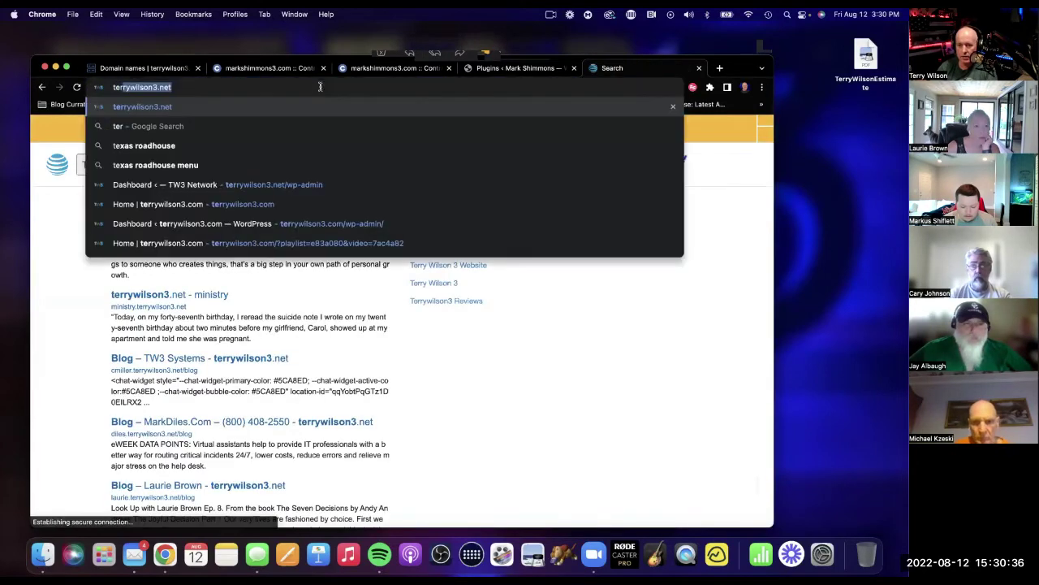
pyautogui.press('BackSpace')
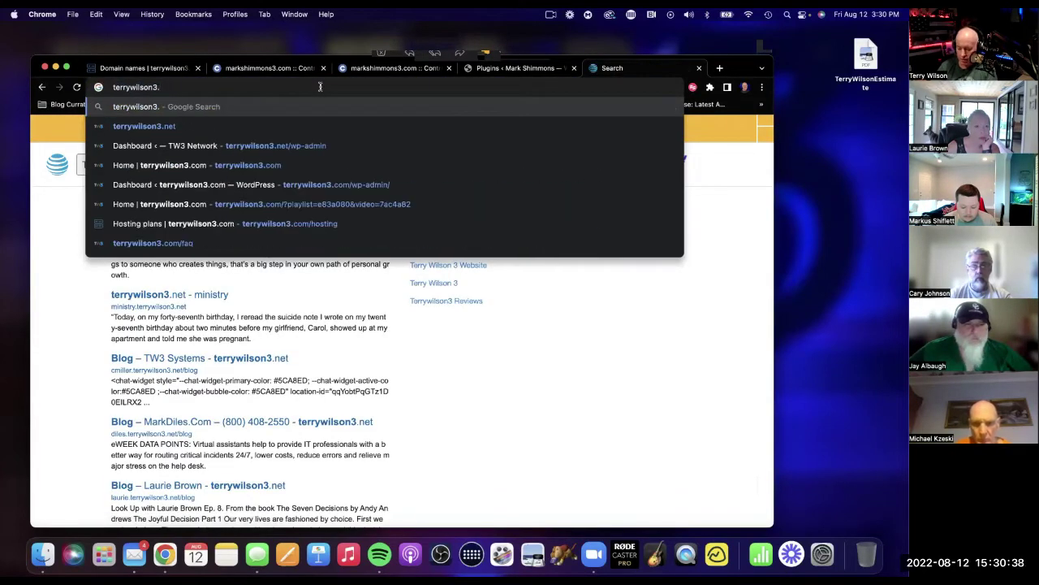
pyautogui.write('com/blog')
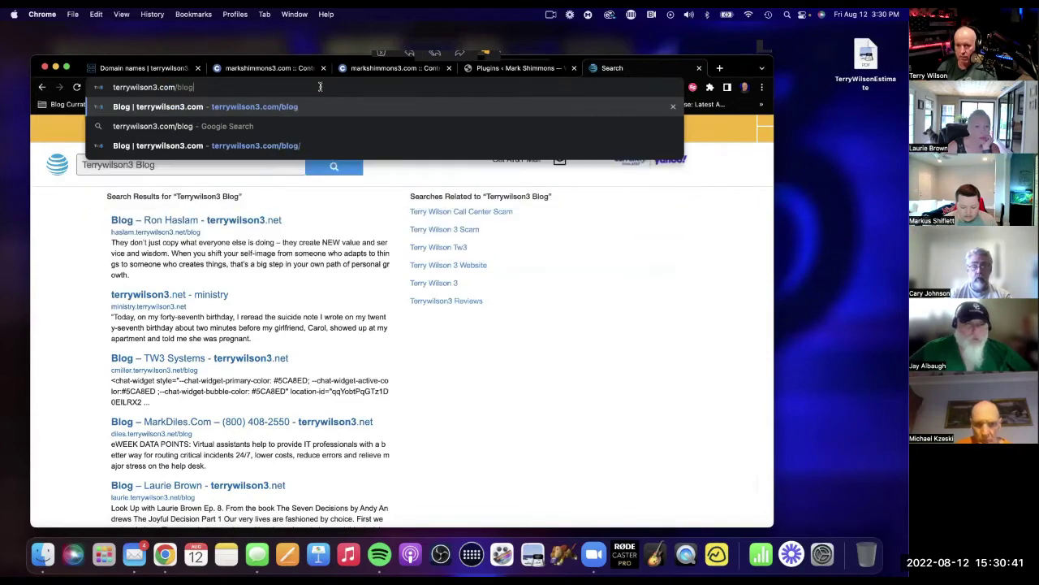
pyautogui.press('Return')
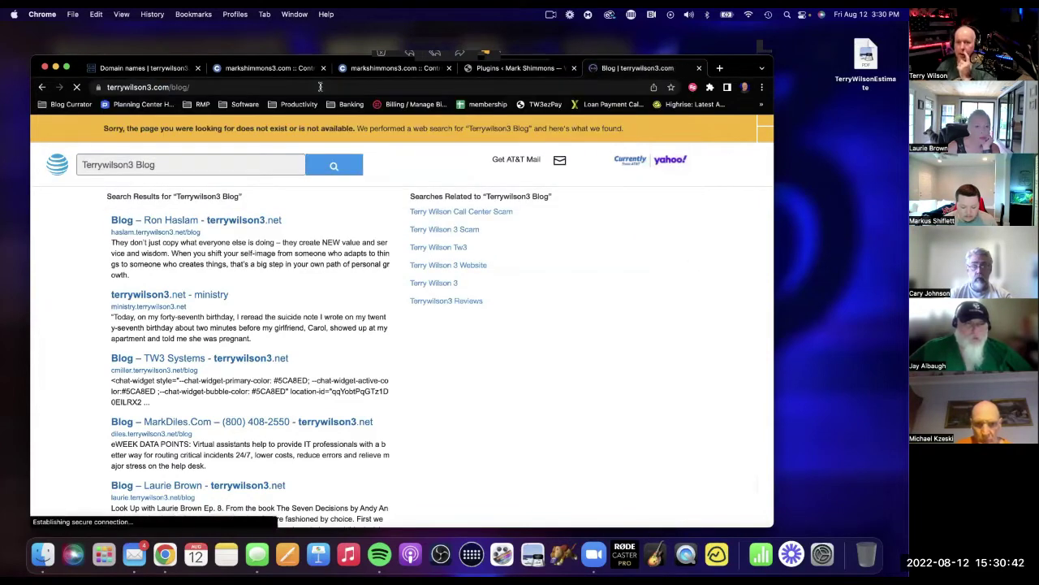
# - Open and read the 33-year-old mom blog post, then return to the WordPress Plugins tab
pyautogui.moveTo(380, 256)
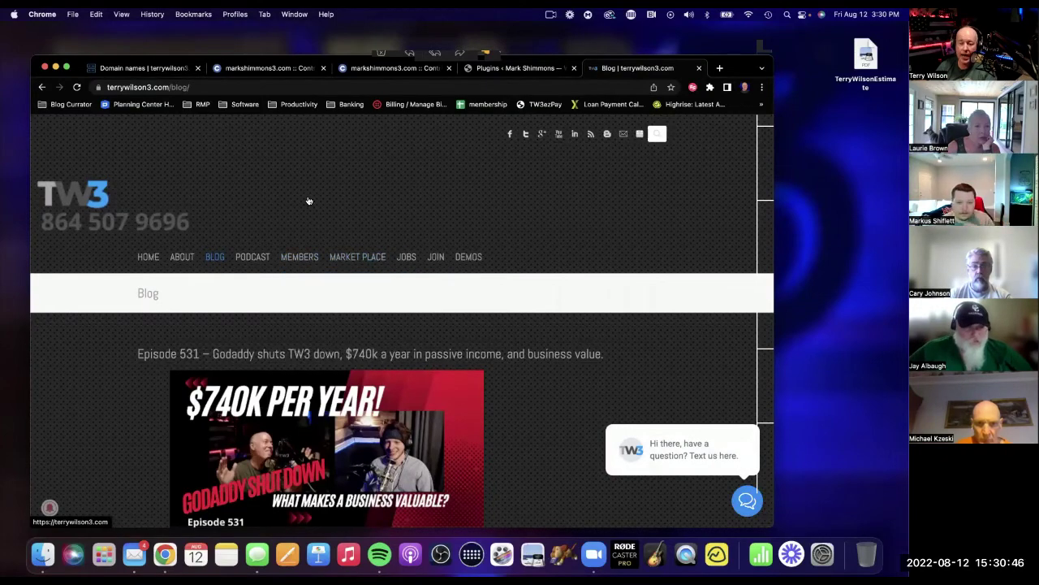
pyautogui.scroll(-5, 331, 202)
pyautogui.scroll(2, 331, 201)
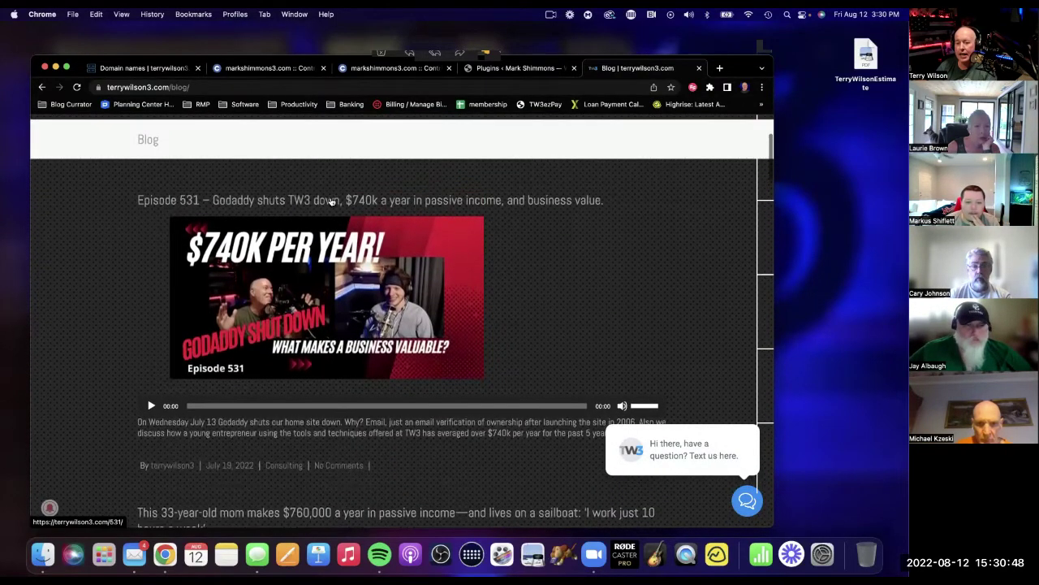
pyautogui.scroll(-5, 331, 202)
pyautogui.click(309, 202)
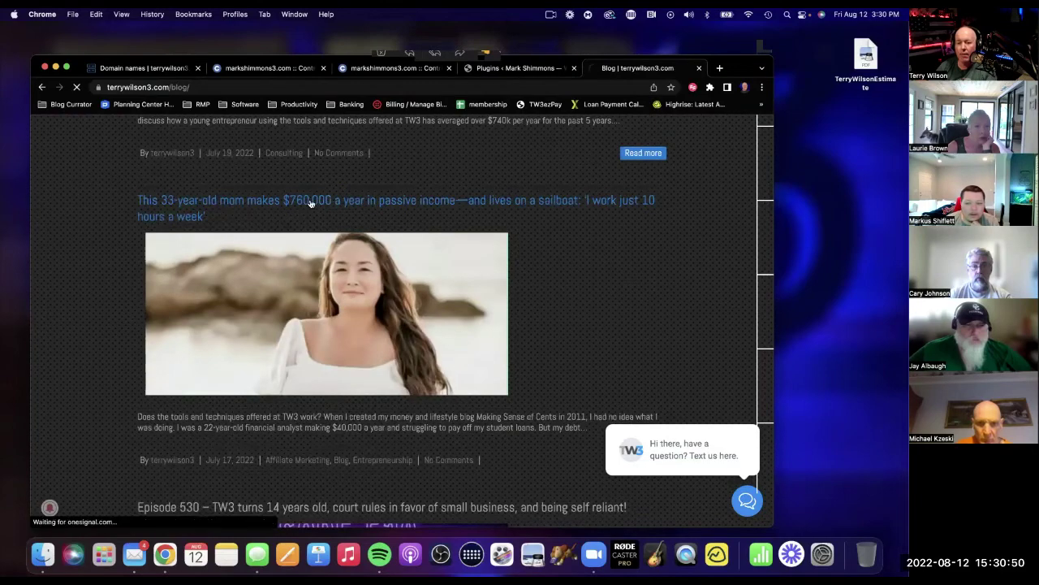
pyautogui.moveTo(294, 266)
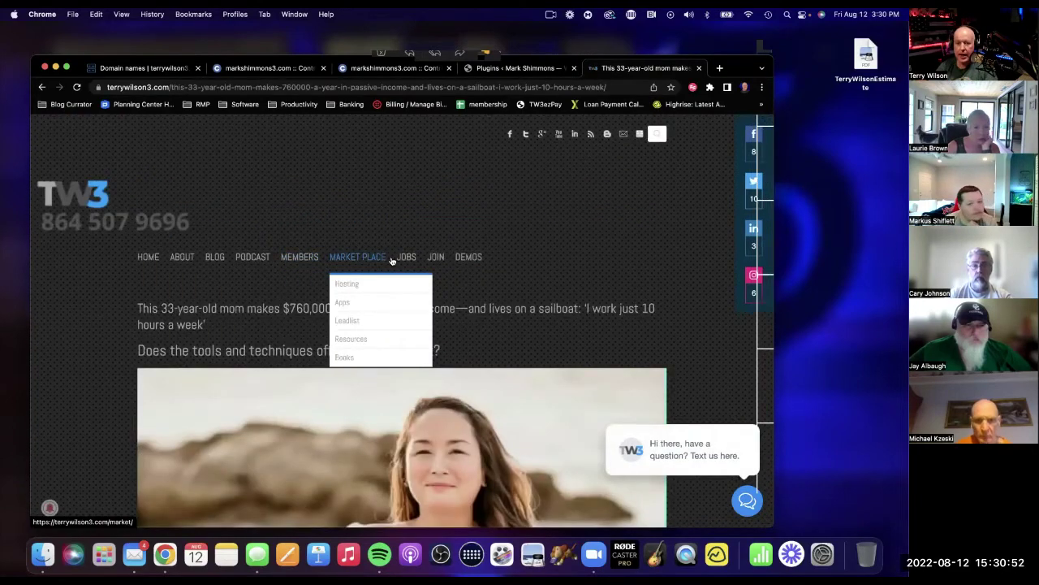
pyautogui.scroll(-10, 365, 278)
pyautogui.scroll(-10, 365, 277)
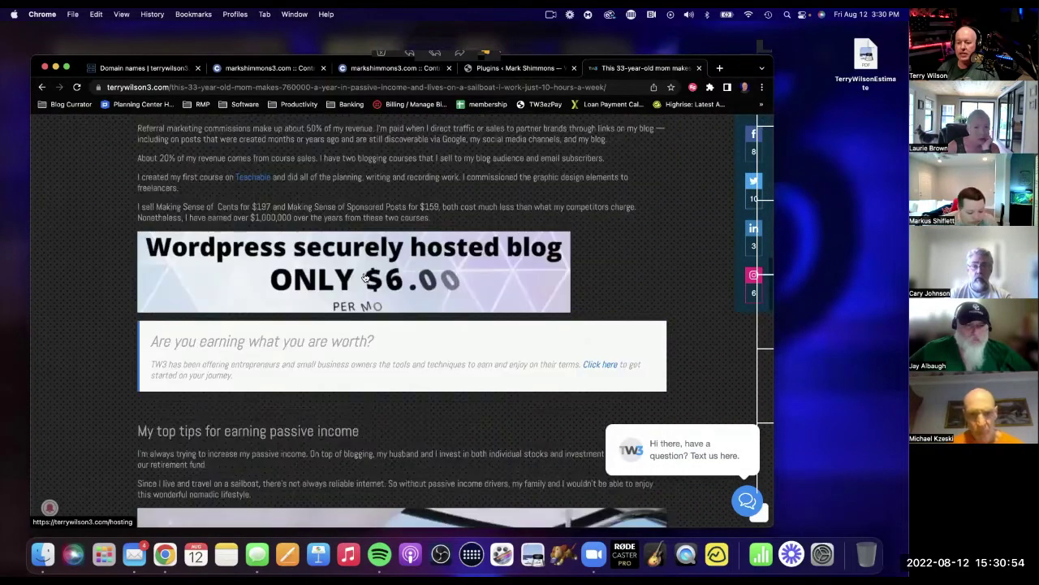
pyautogui.scroll(-15, 363, 273)
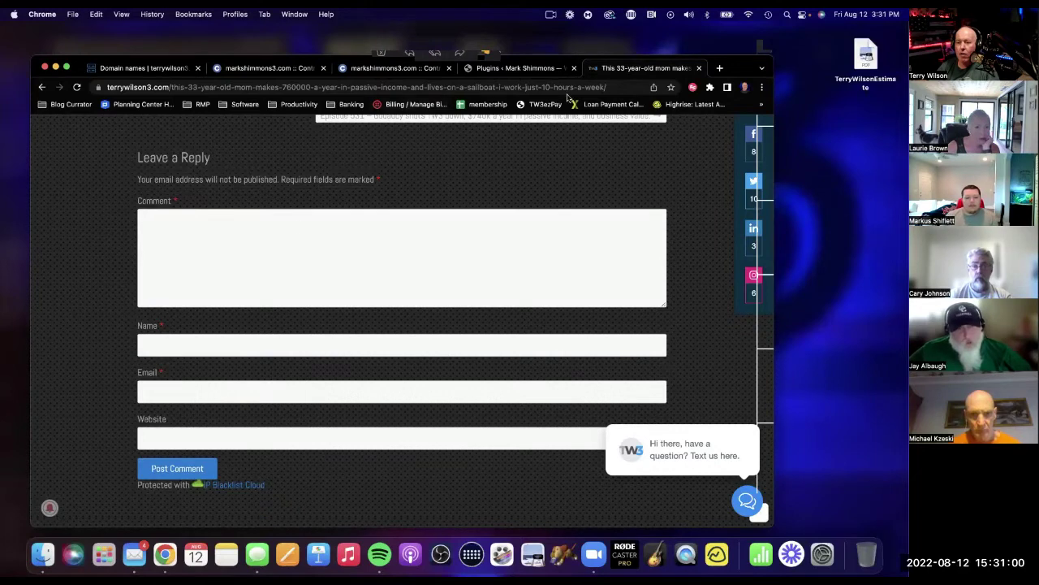
pyautogui.click(508, 70)
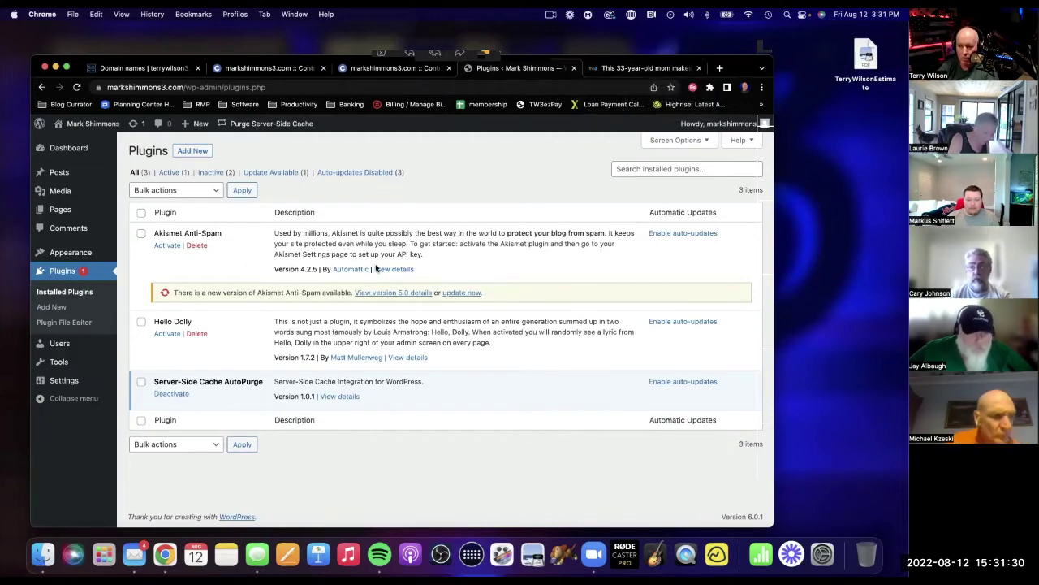
# - Install and activate the Classic Editor plugin from Plugins > Add New
pyautogui.scroll(1, 422, 264)
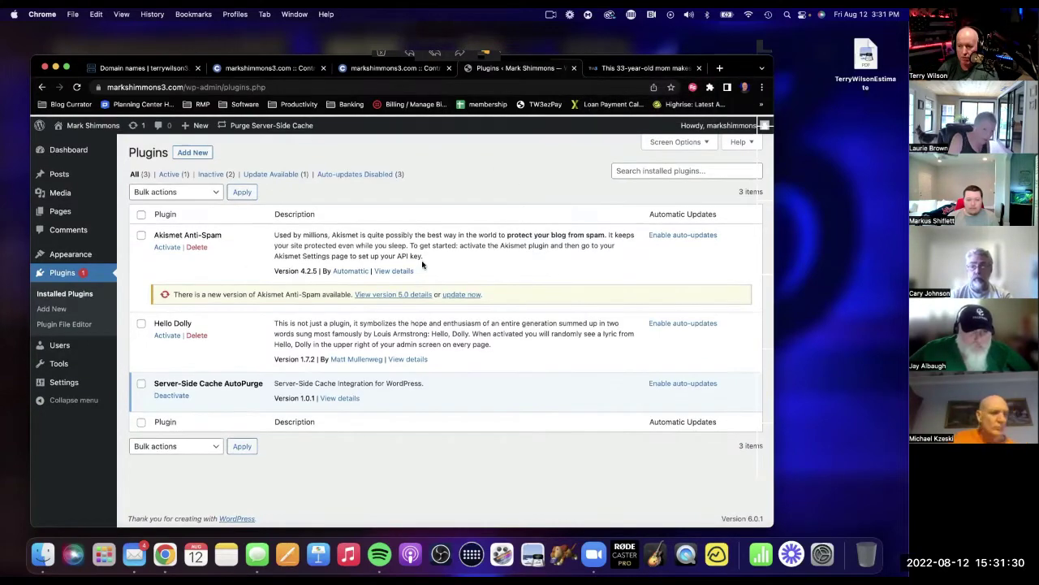
pyautogui.click(198, 154)
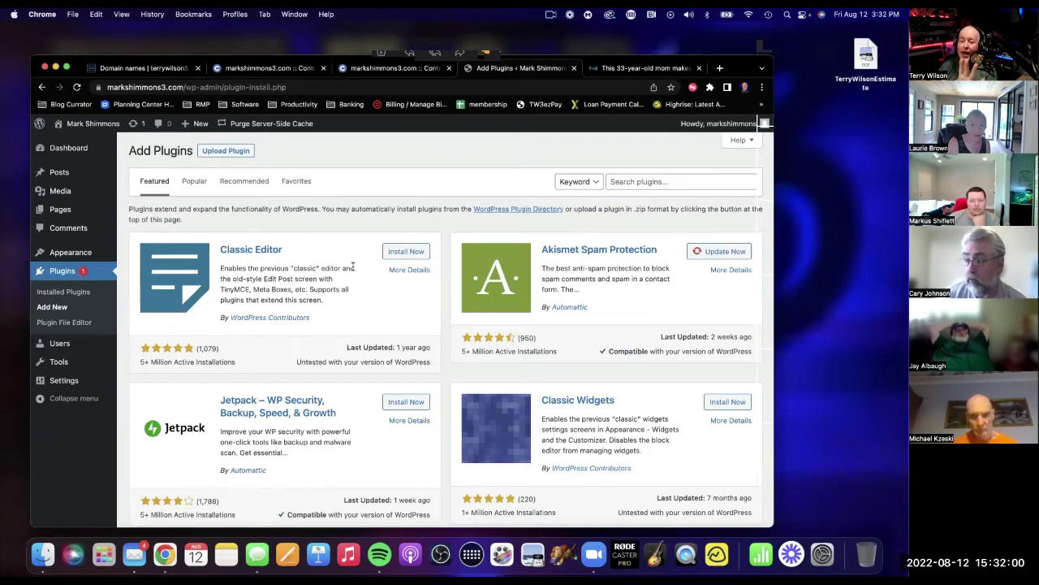
pyautogui.click(402, 251)
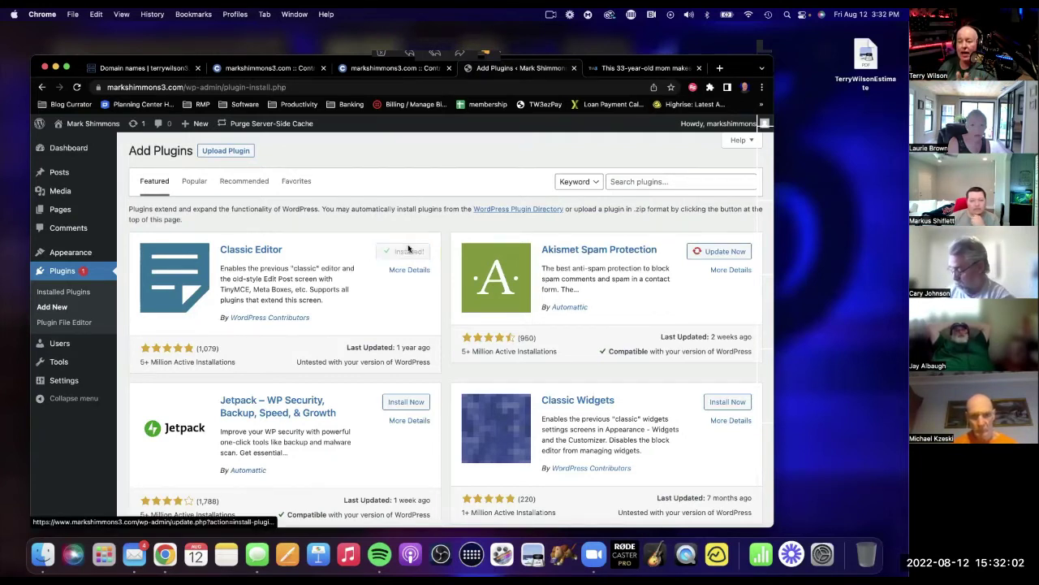
pyautogui.click(425, 251)
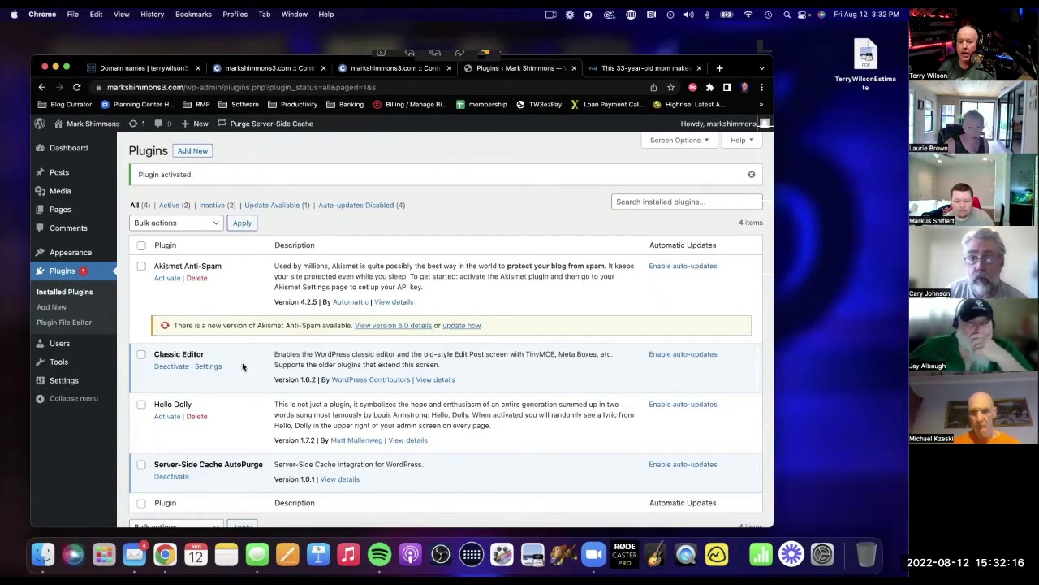
# - Deactivate the Classic Editor plugin, refresh Plugins, and return to the Pages list
pyautogui.click(58, 210)
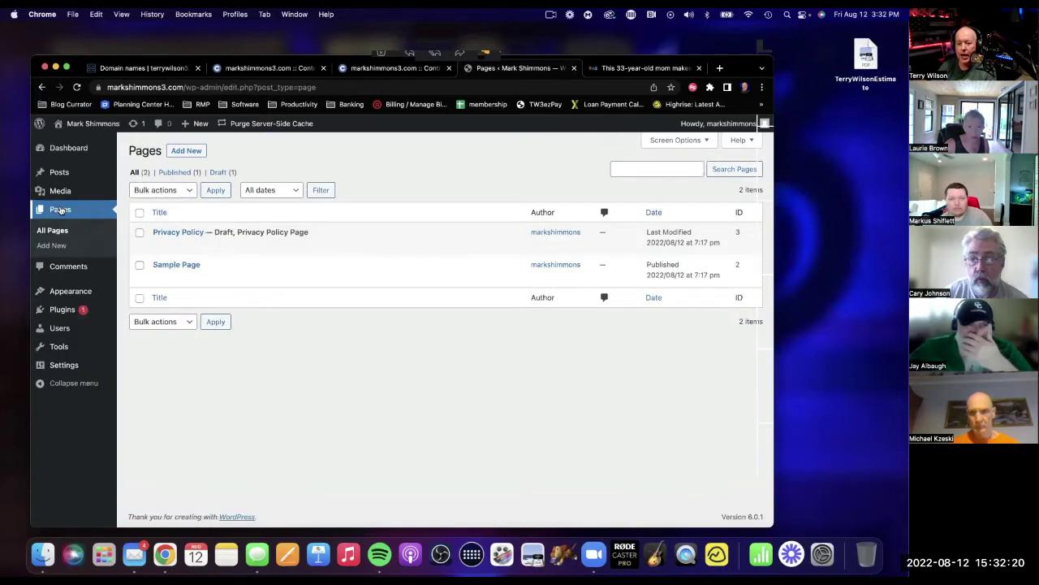
pyautogui.click(185, 151)
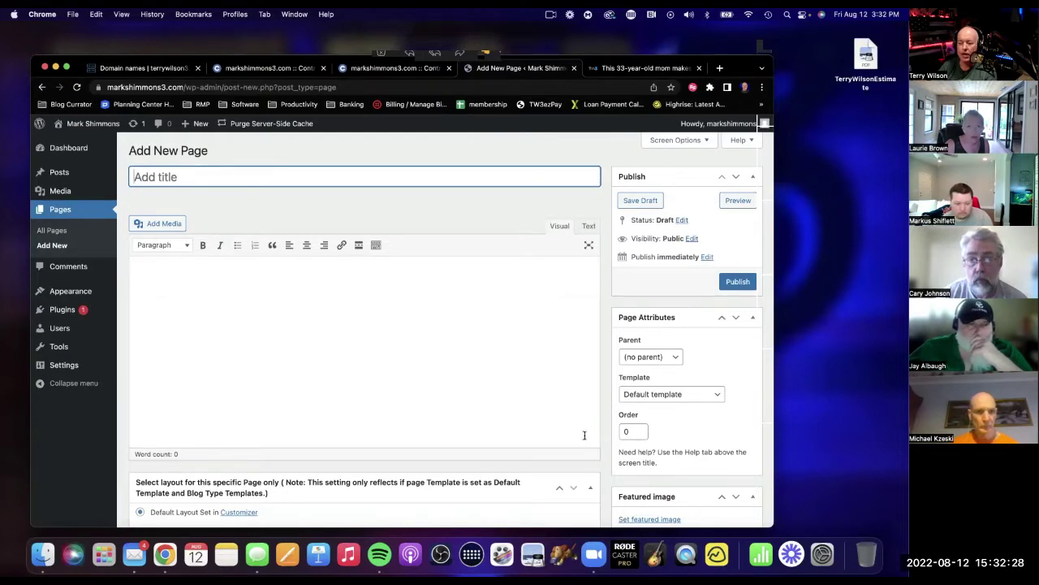
pyautogui.click(58, 310)
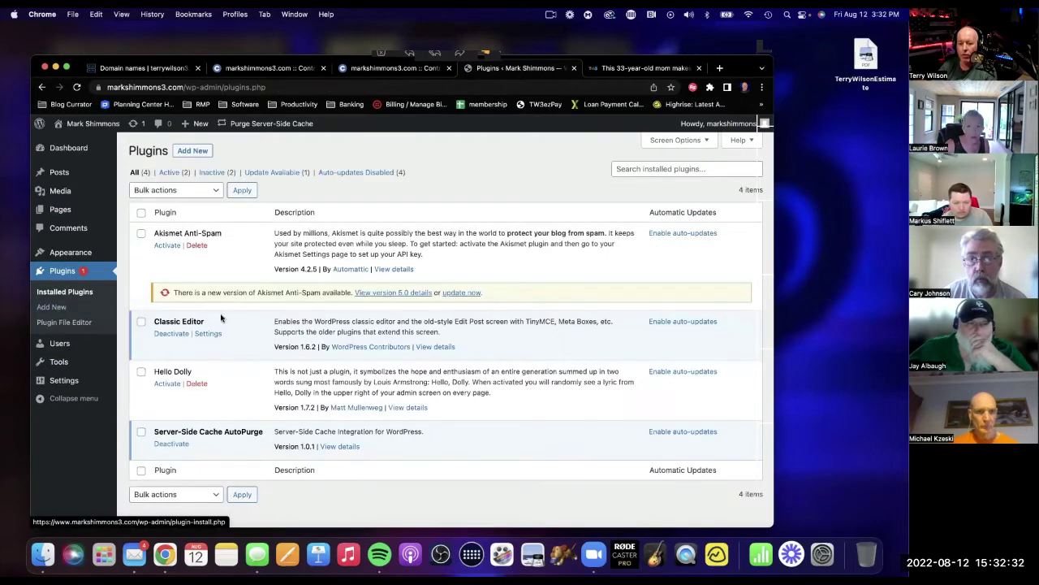
pyautogui.click(170, 333)
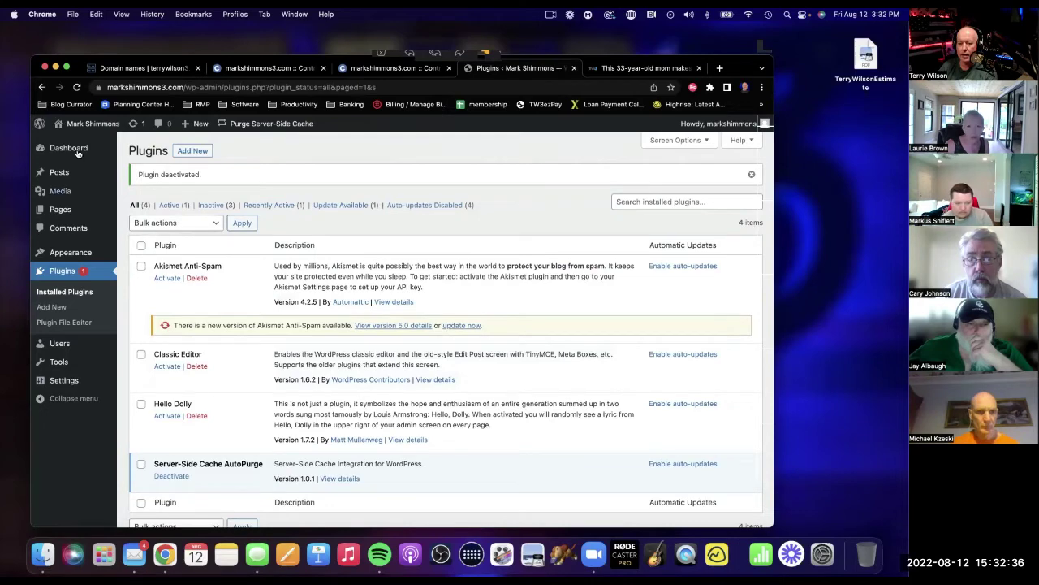
pyautogui.click(77, 87)
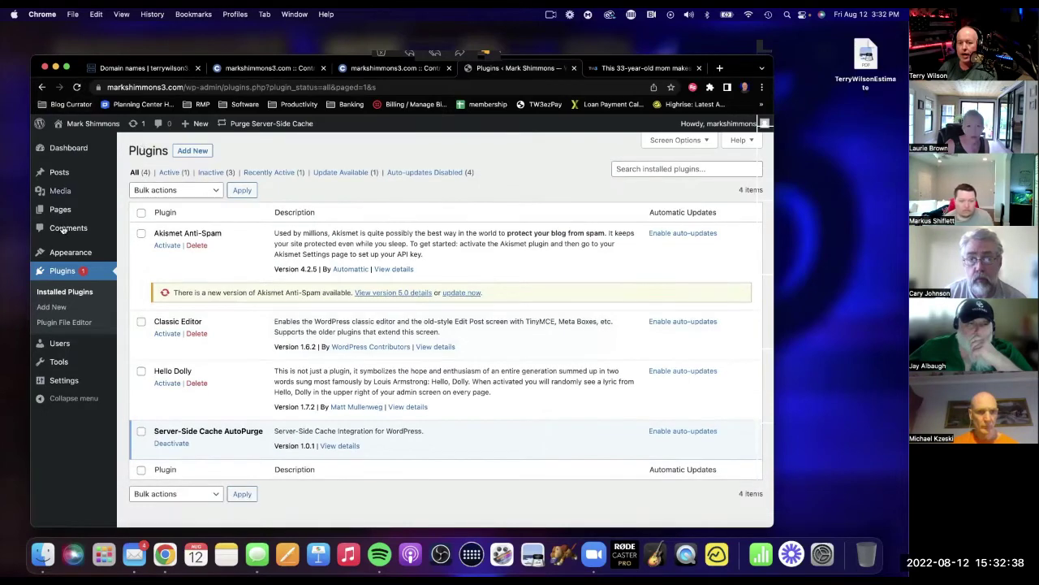
pyautogui.click(60, 209)
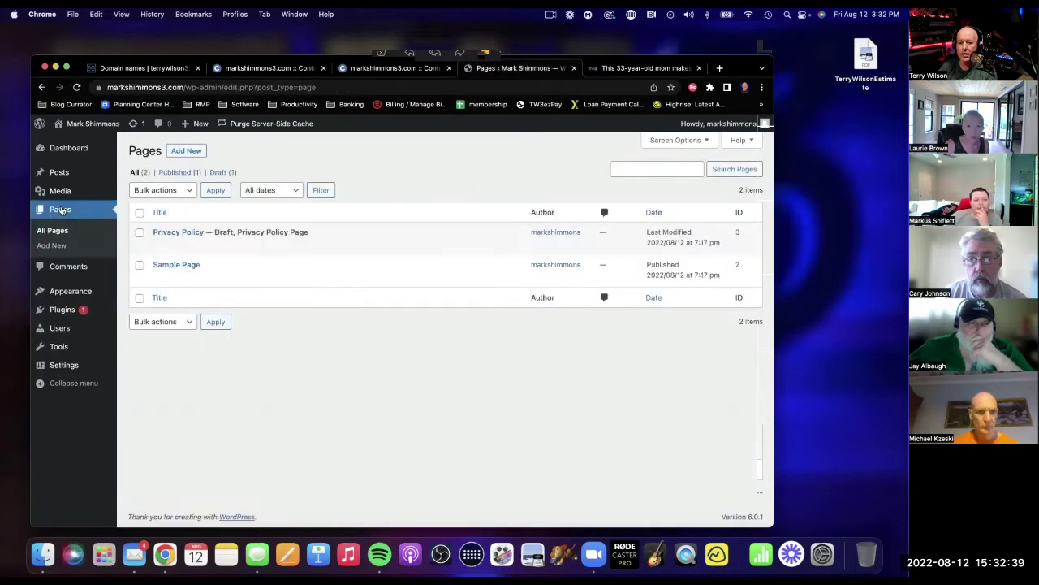
# - Start a new page, dismiss the block editor welcome tour, then go back to the Pages list
pyautogui.click(186, 150)
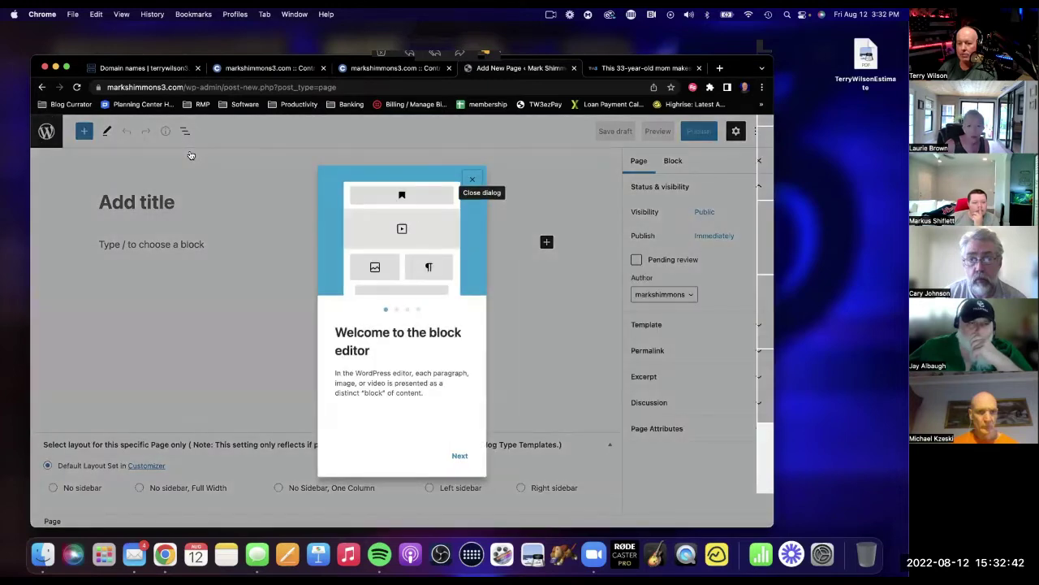
pyautogui.click(472, 178)
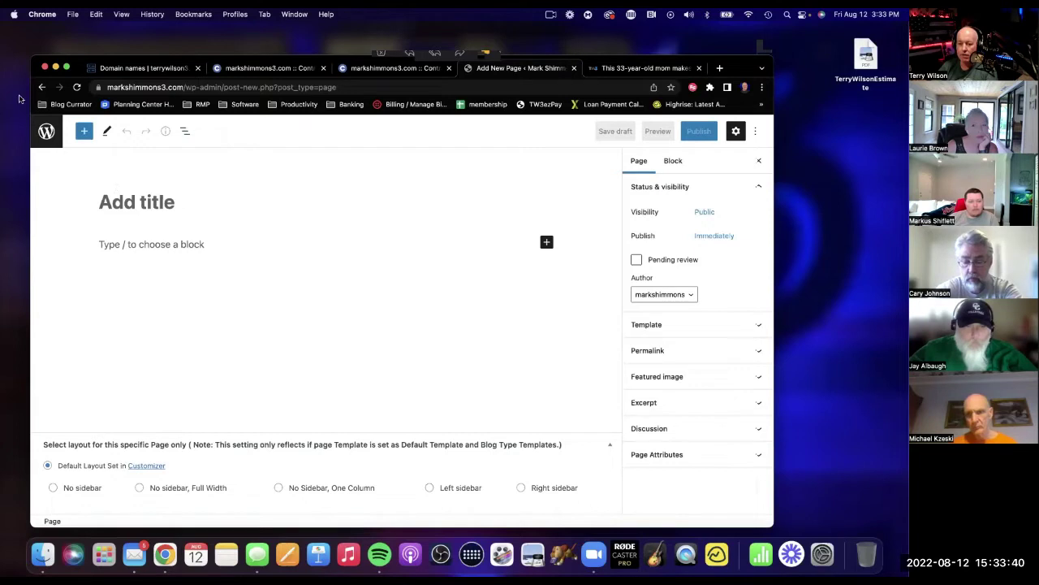
pyautogui.click(42, 87)
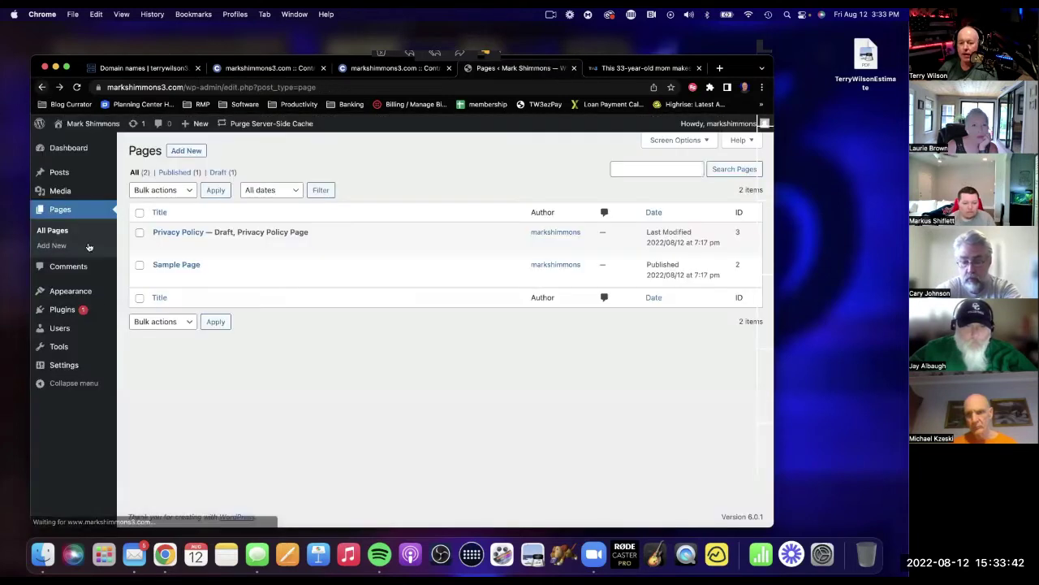
# - Activate the Classic Editor plugin from Installed Plugins
pyautogui.click(62, 309)
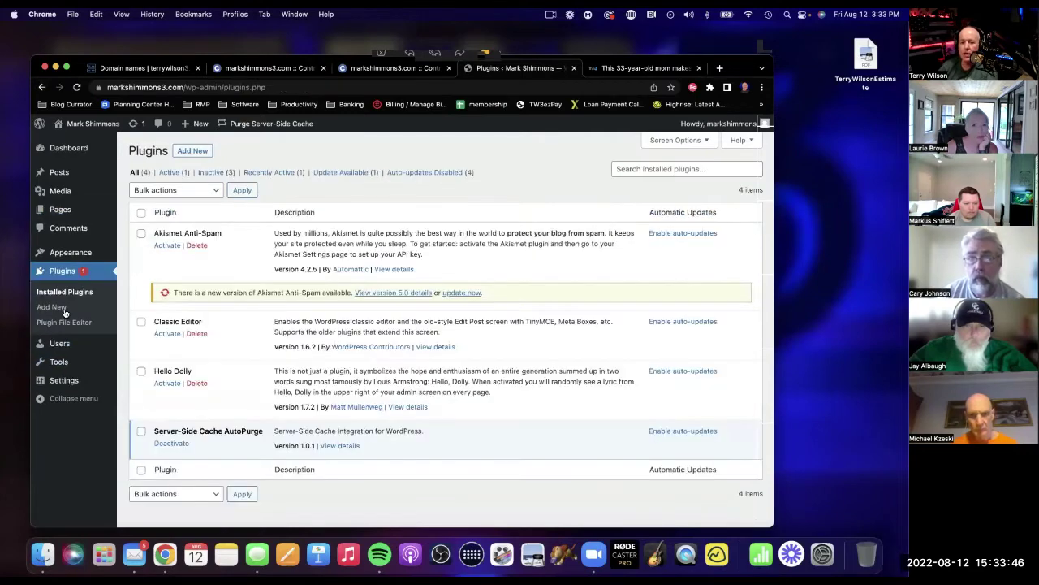
pyautogui.click(168, 333)
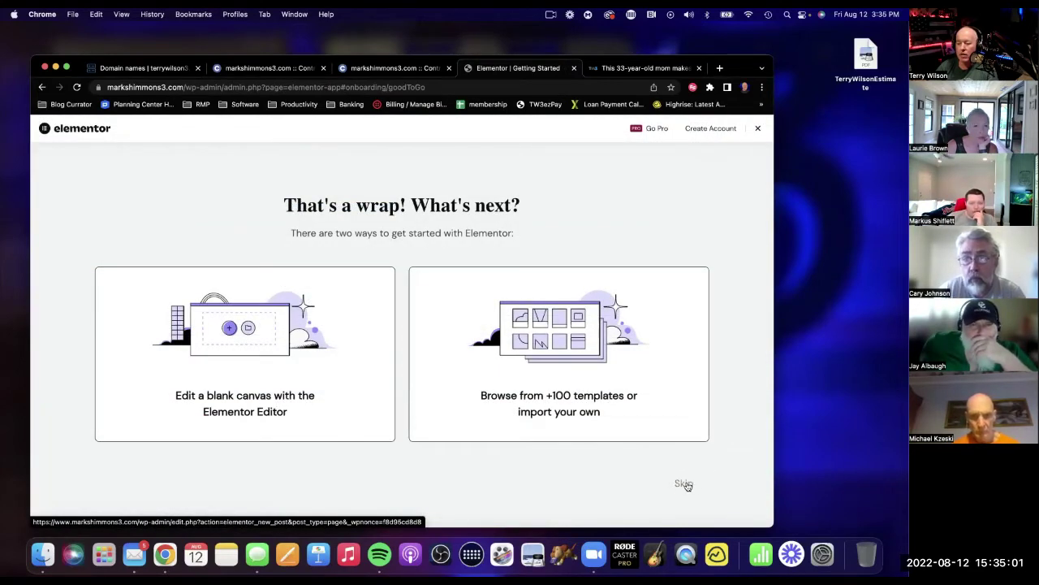
# - Skip Elementor onboarding to blank page Elementor #9, then exit the editor with Decide Later
pyautogui.click(684, 484)
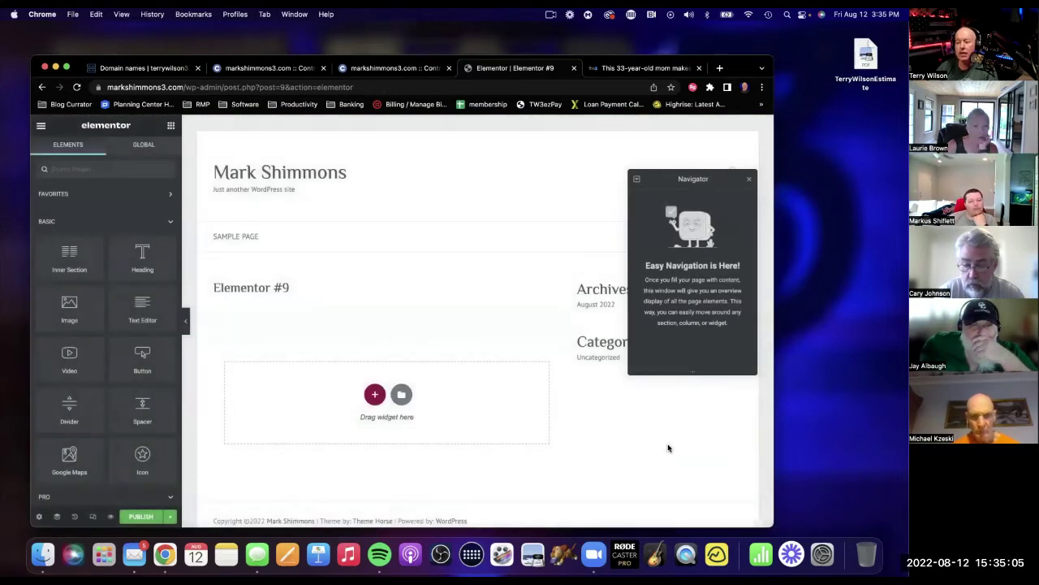
pyautogui.click(39, 126)
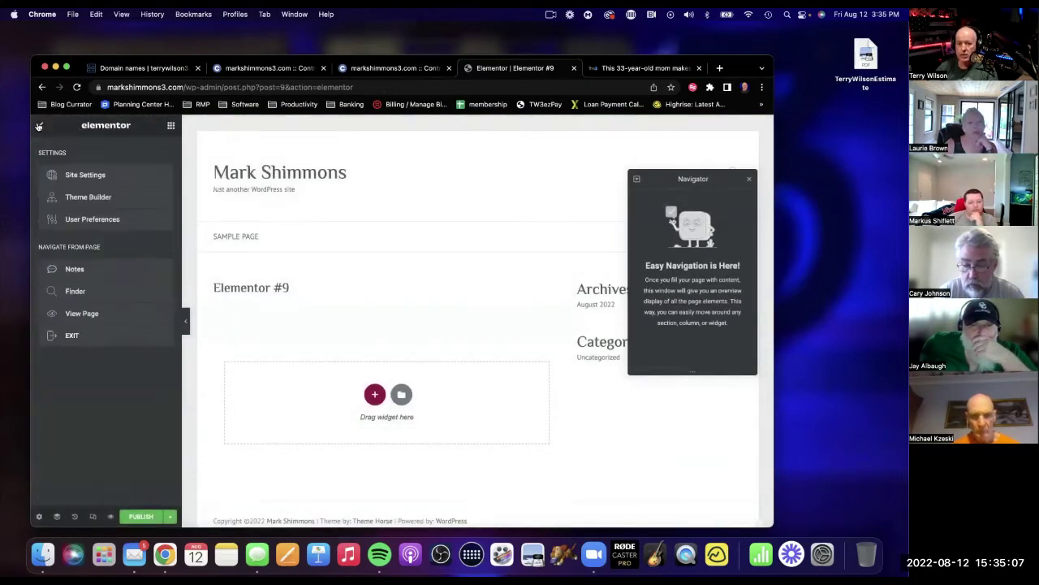
pyautogui.click(100, 343)
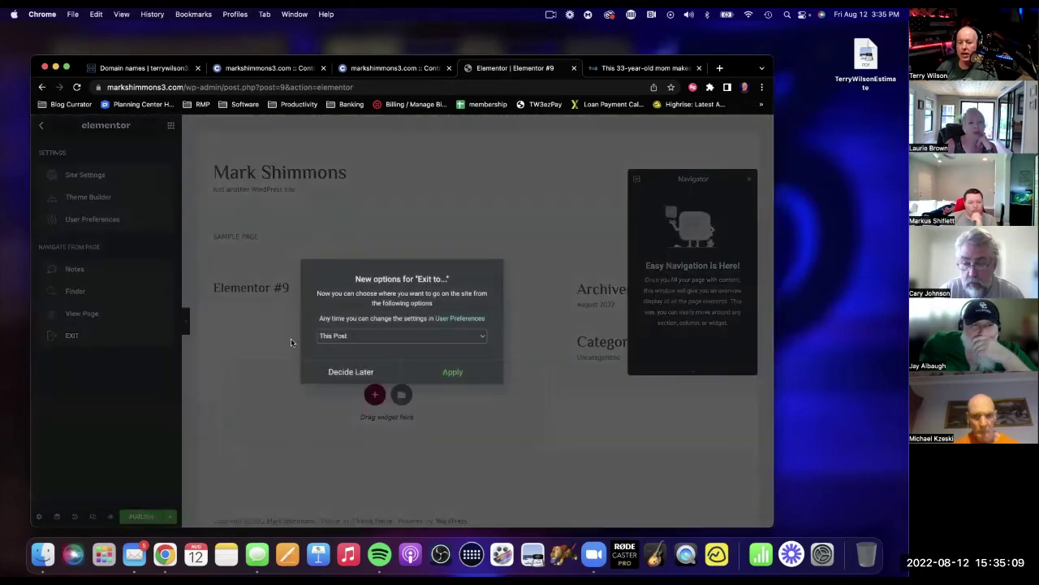
pyautogui.click(371, 376)
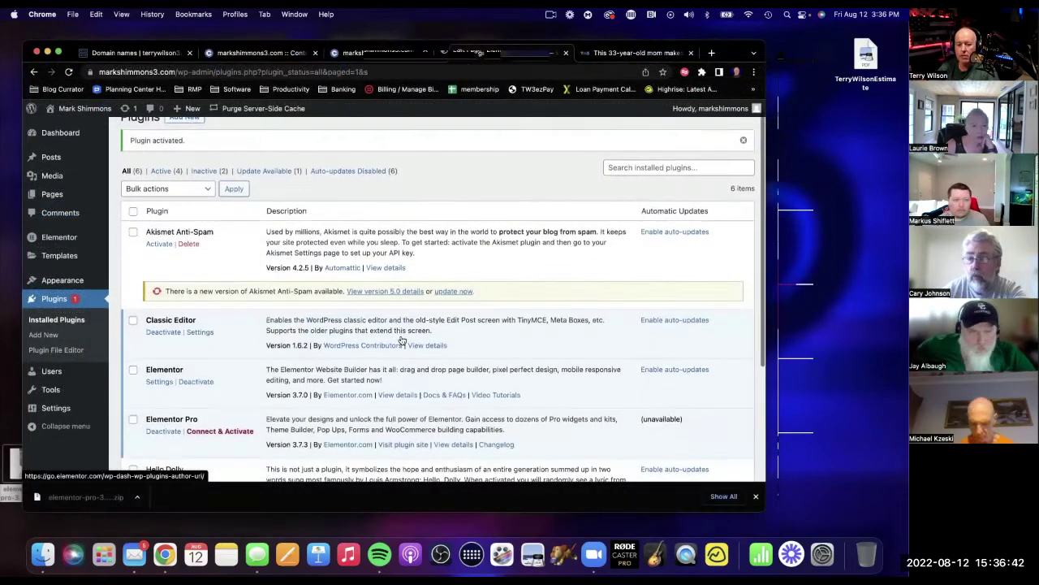
# - Search the plugin directory for 'WP', then install and activate Contact Form by WPForms
pyautogui.scroll(2, 389, 337)
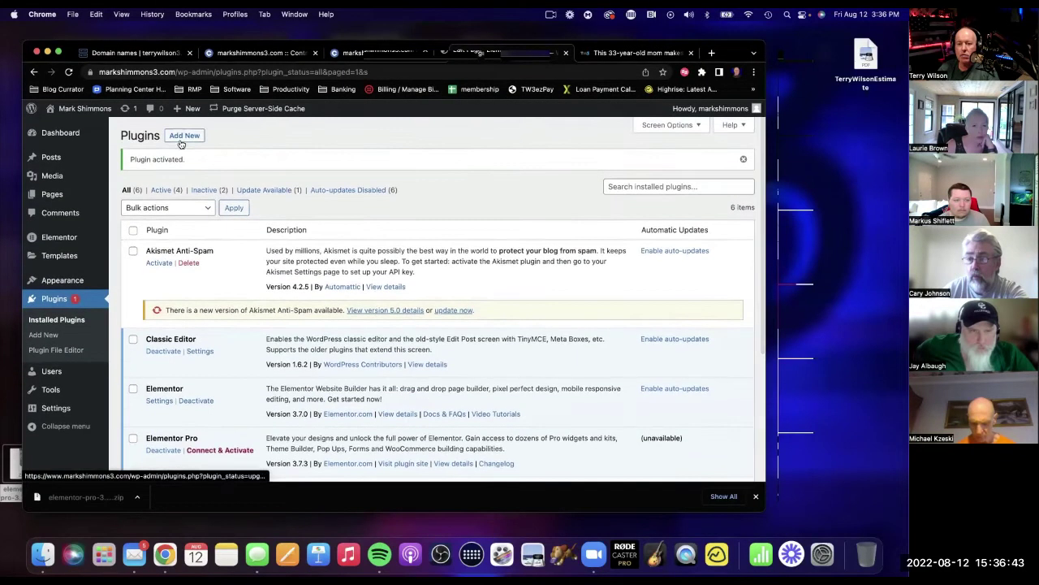
pyautogui.click(182, 137)
pyautogui.click(648, 166)
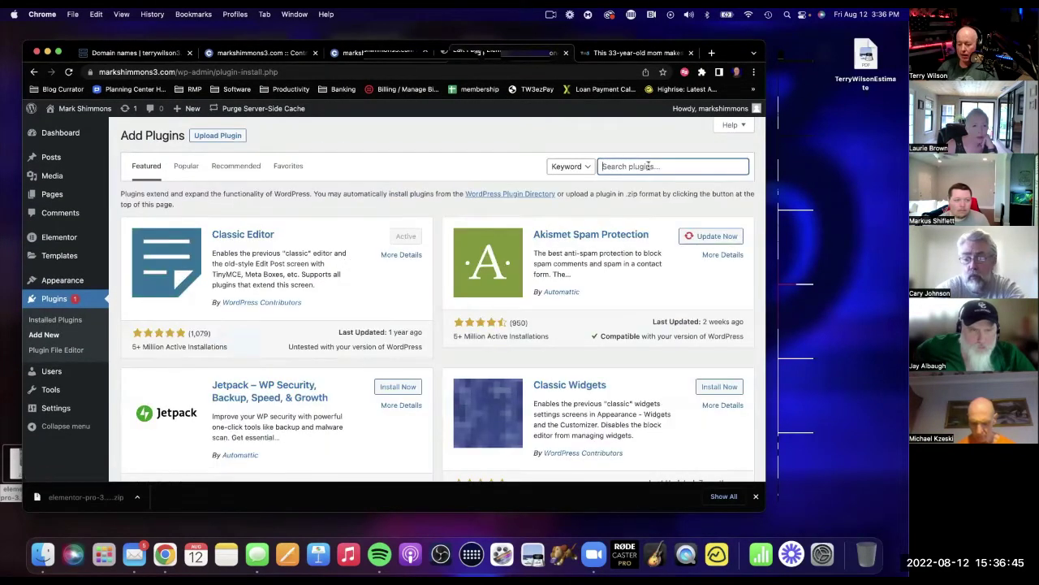
pyautogui.write('WPforms')
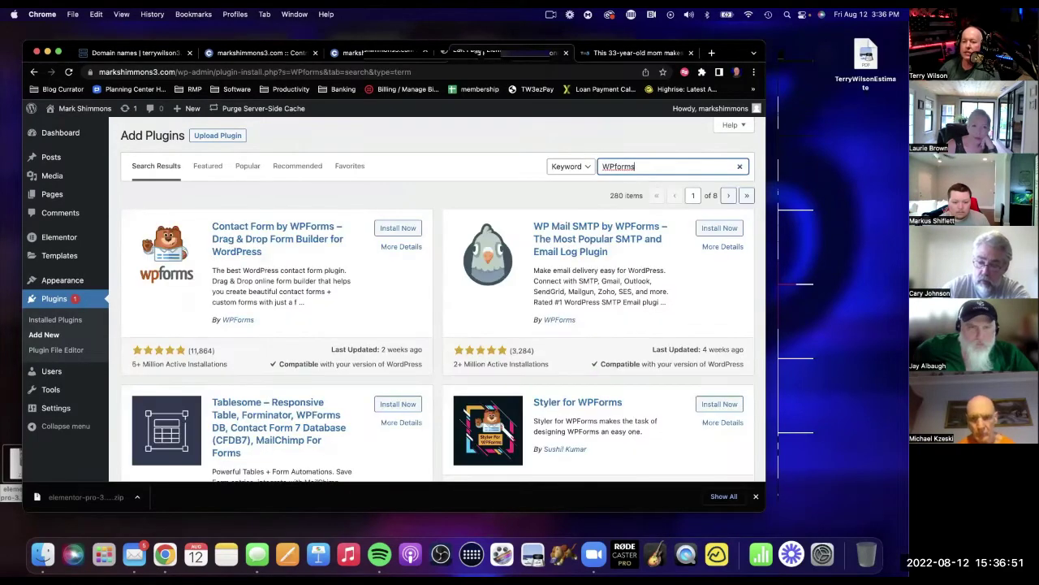
pyautogui.click(390, 231)
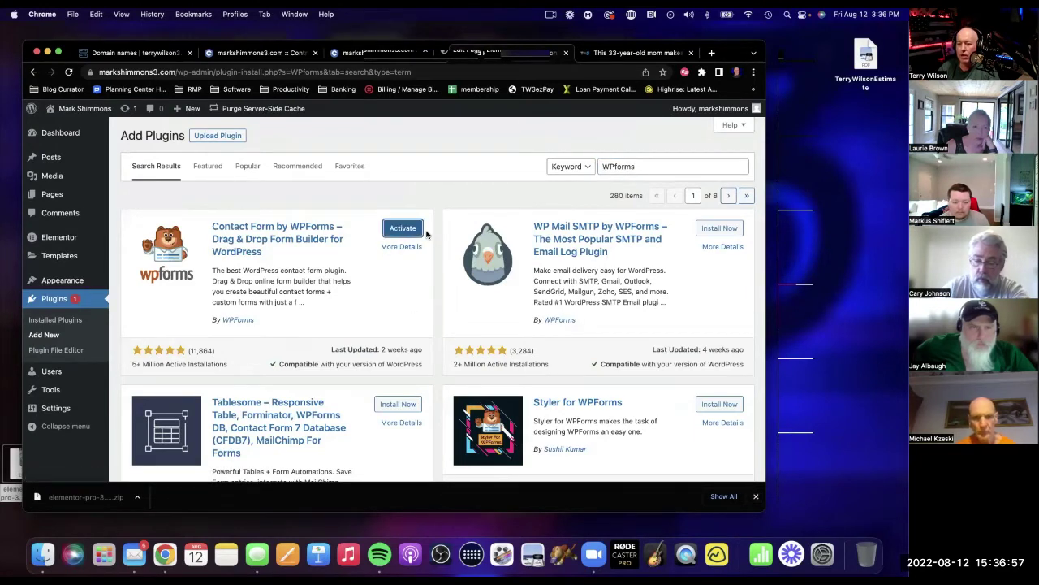
pyautogui.click(410, 231)
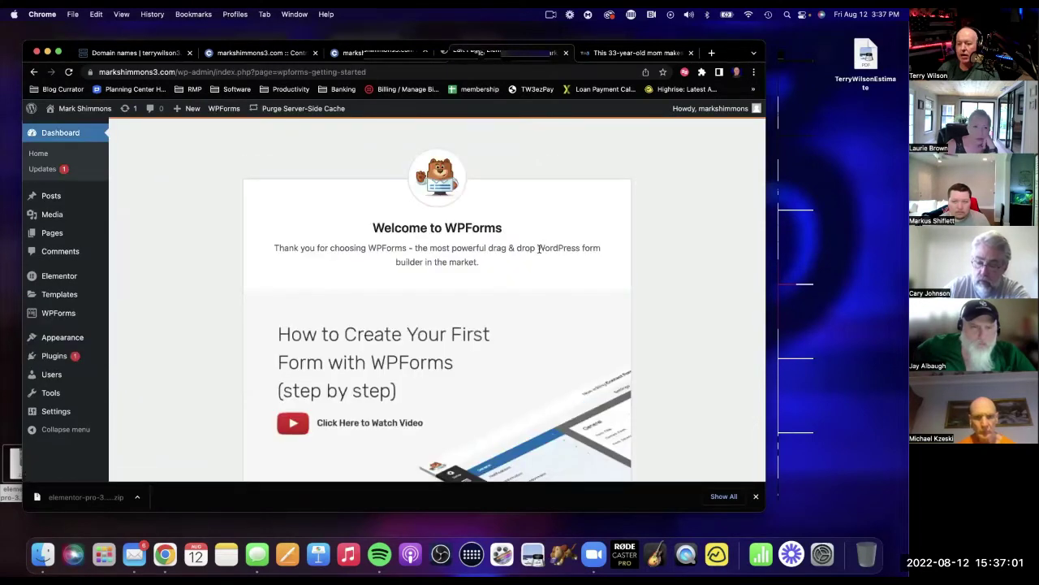
# - Dismiss the browser downloads bar and reposition the window over the Welcome to WPForms page
pyautogui.scroll(-15, 540, 249)
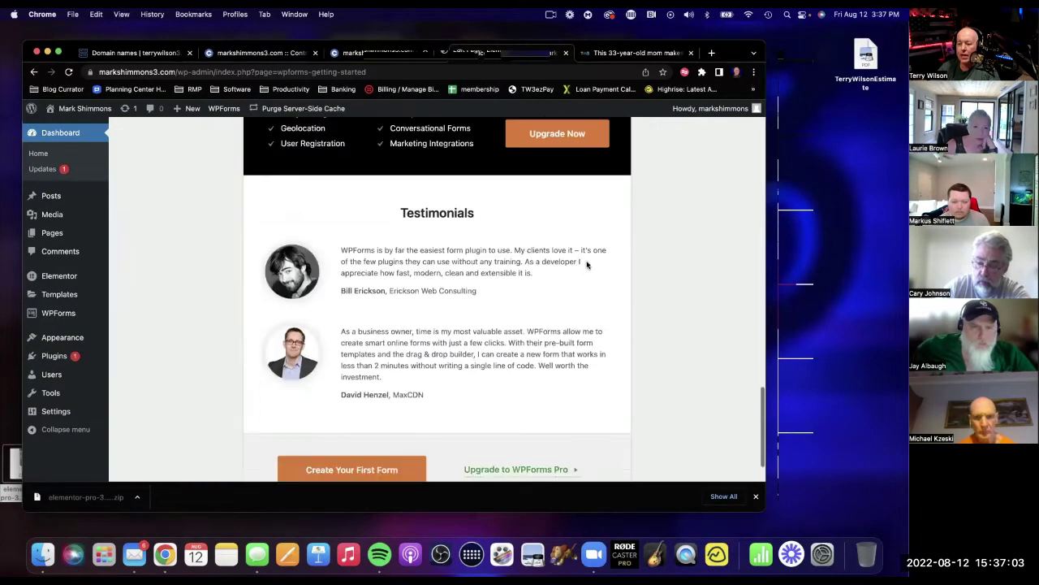
pyautogui.scroll(10, 589, 267)
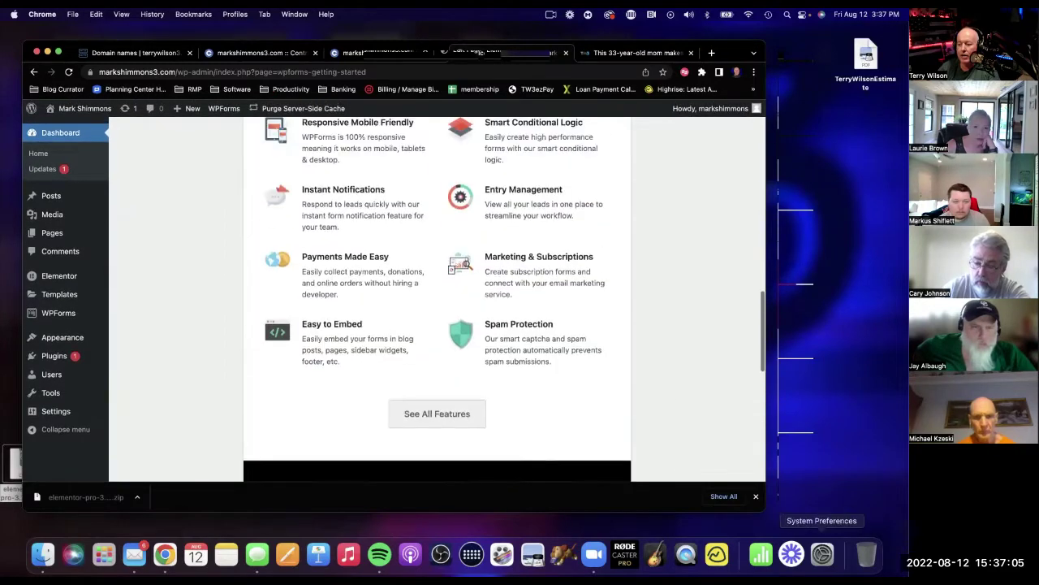
pyautogui.scroll(1, 436, 300)
pyautogui.click(755, 497)
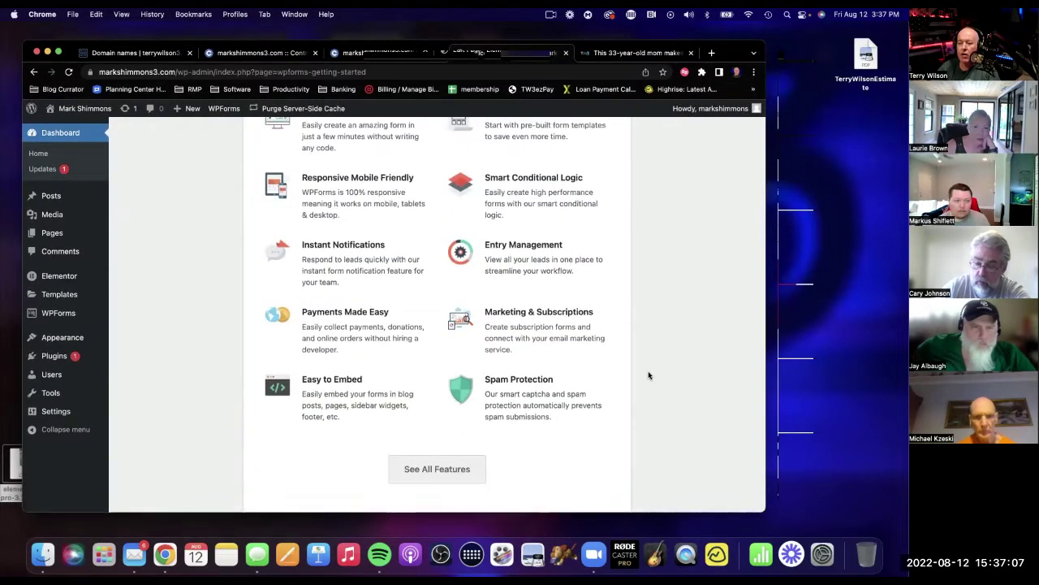
pyautogui.scroll(10, 649, 375)
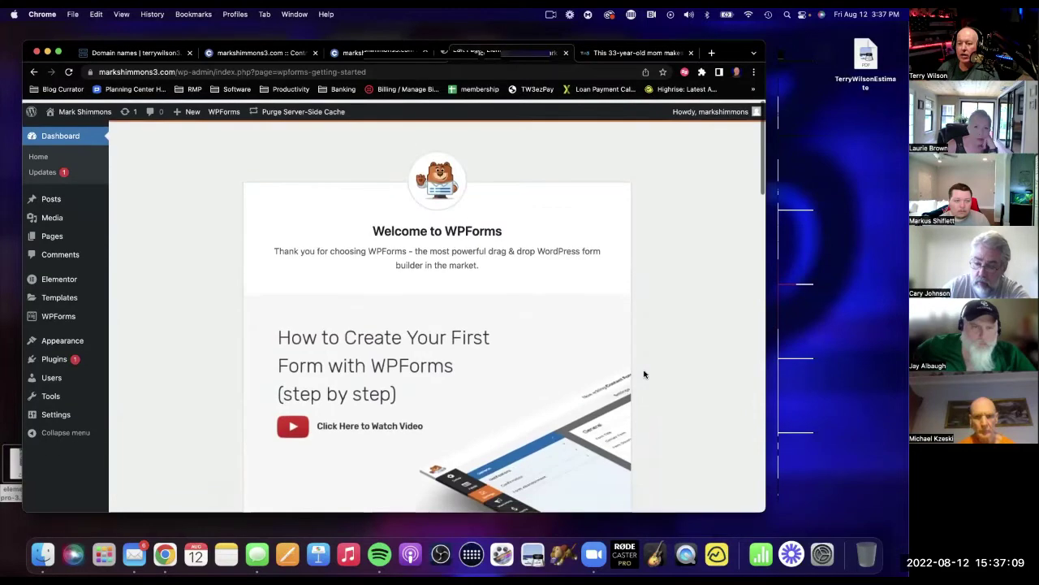
pyautogui.scroll(-5, 643, 375)
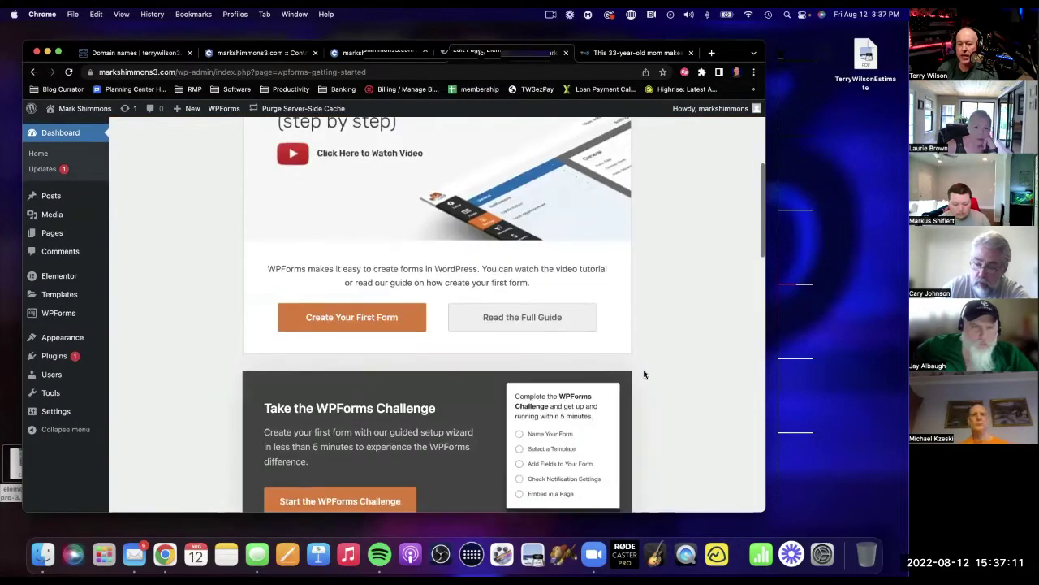
pyautogui.scroll(-10, 644, 375)
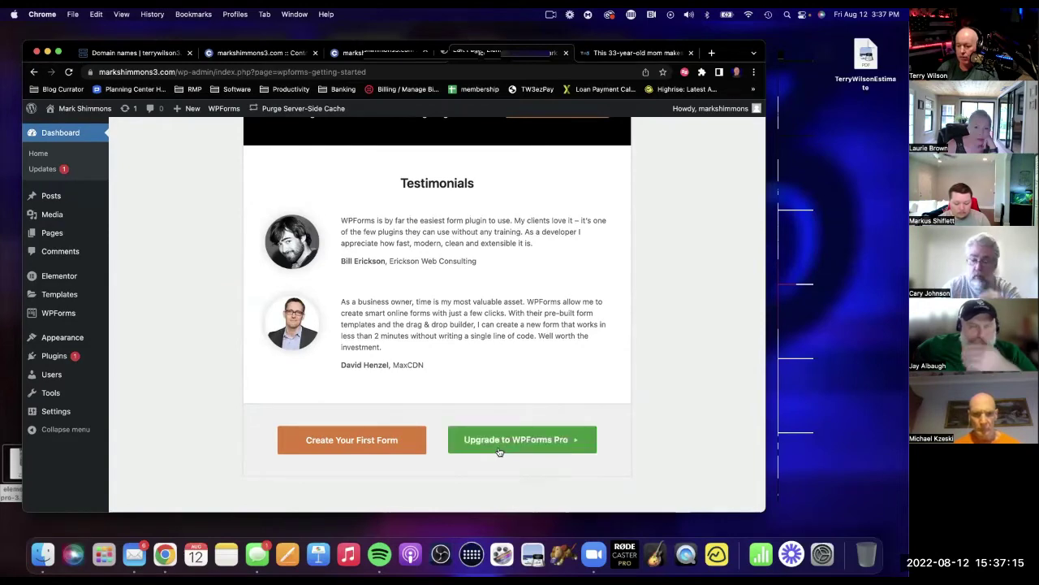
pyautogui.moveTo(121, 53); pyautogui.dragTo(135, 95)
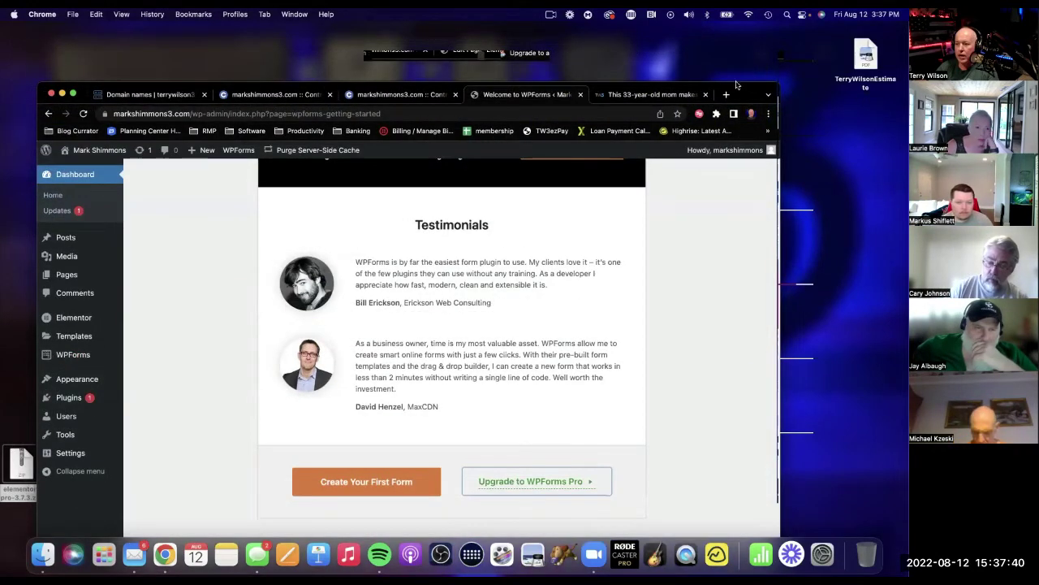
pyautogui.moveTo(736, 83); pyautogui.dragTo(733, 58)
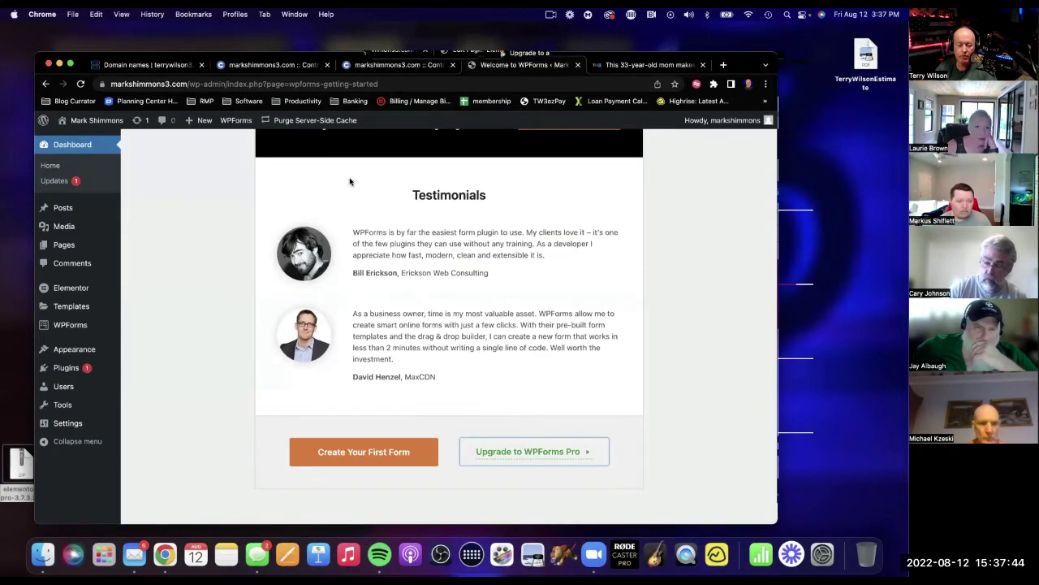
pyautogui.scroll(15, 210, 318)
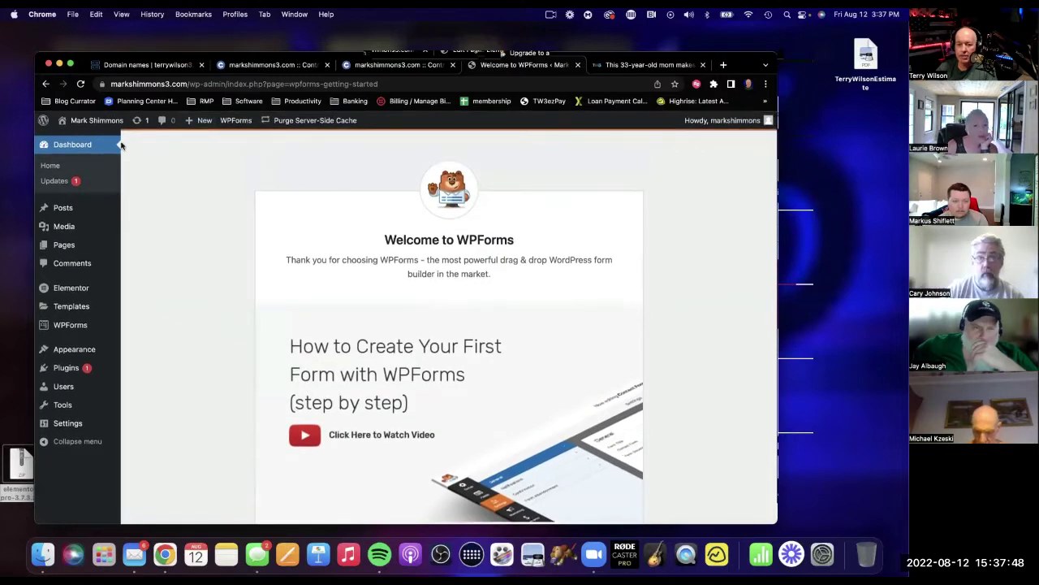
pyautogui.moveTo(78, 326)
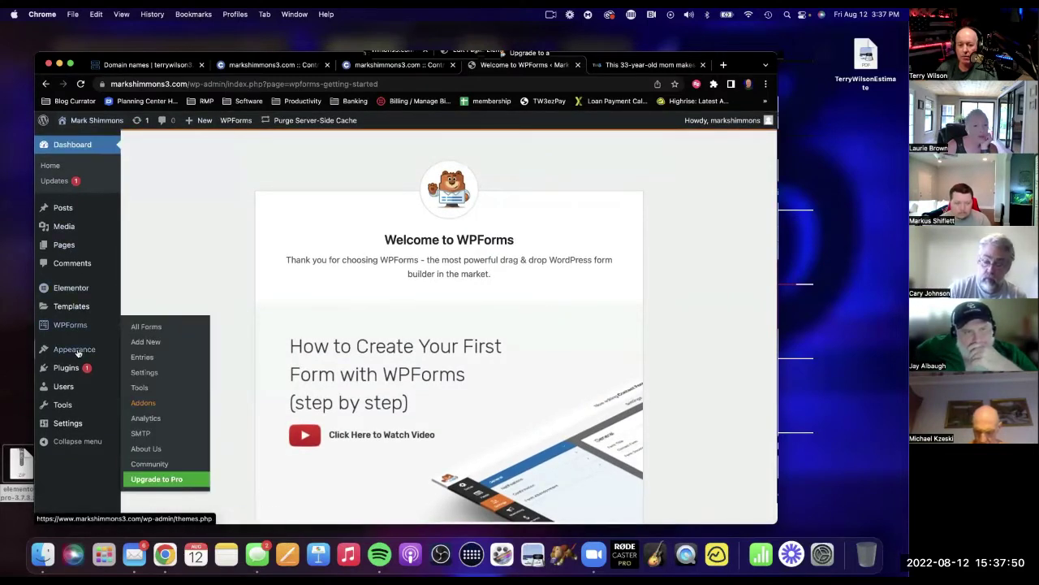
pyautogui.moveTo(77, 387)
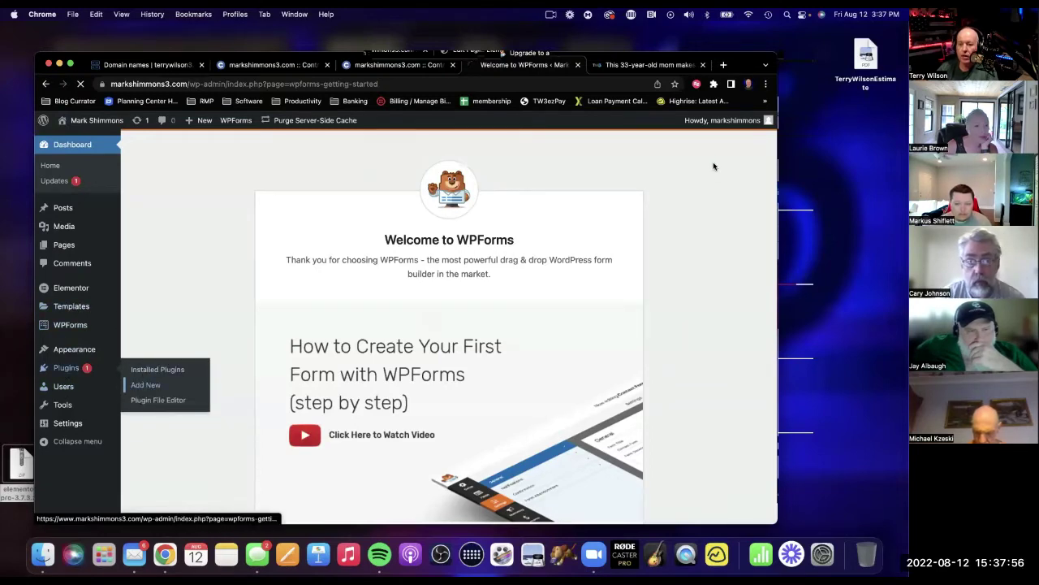
# - Search plugins for 'leadconnector', then install and activate the LeadConnector plugin
pyautogui.click(142, 383)
pyautogui.click(658, 180)
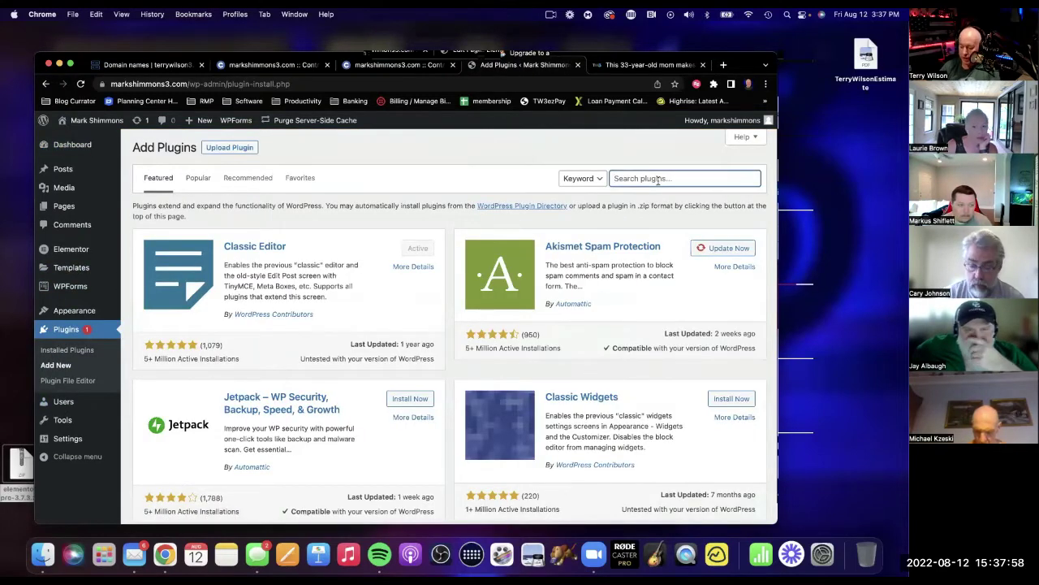
pyautogui.write('leadconne')
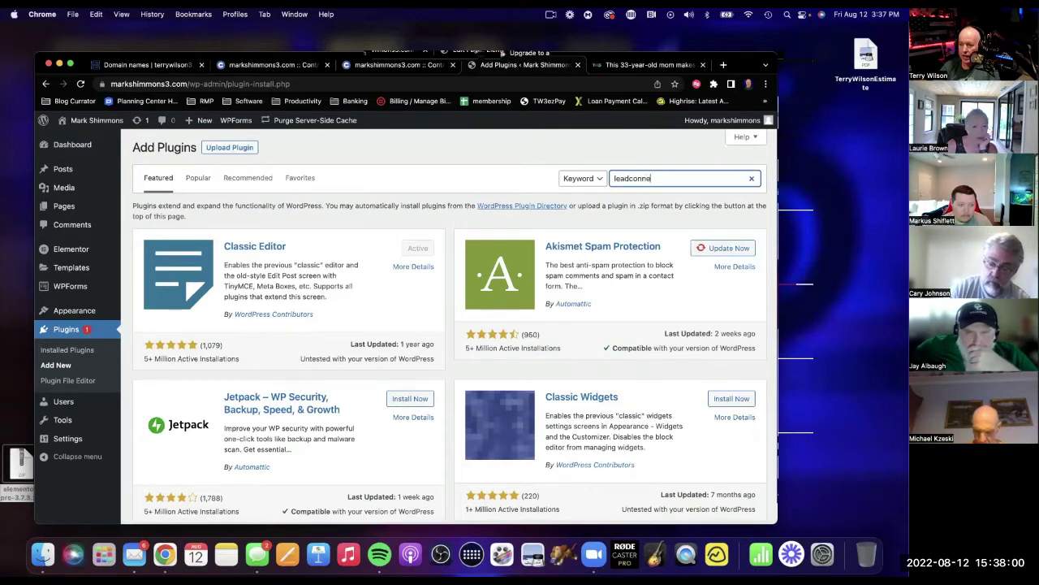
pyautogui.write('ctor')
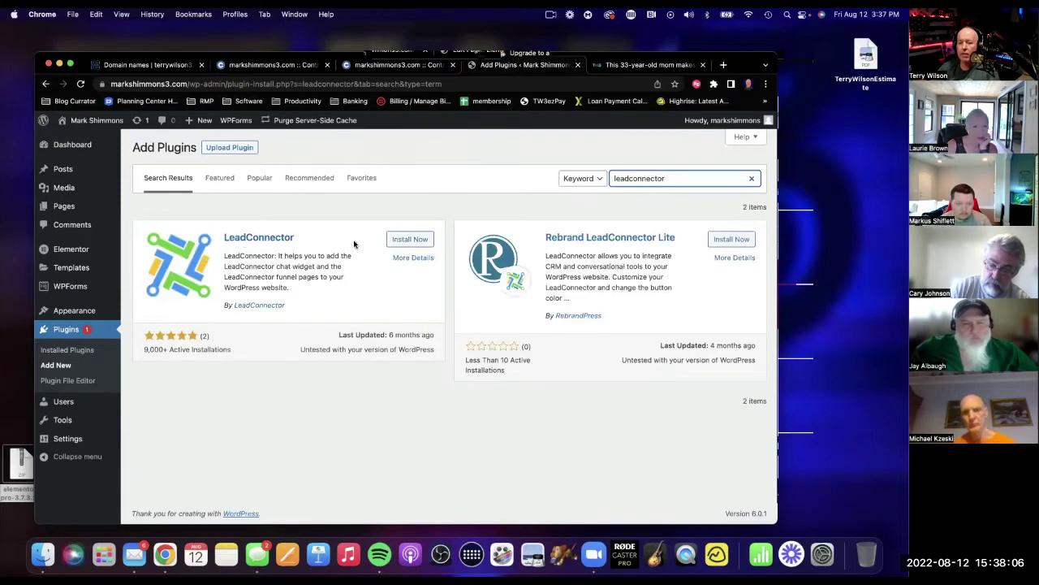
pyautogui.click(400, 239)
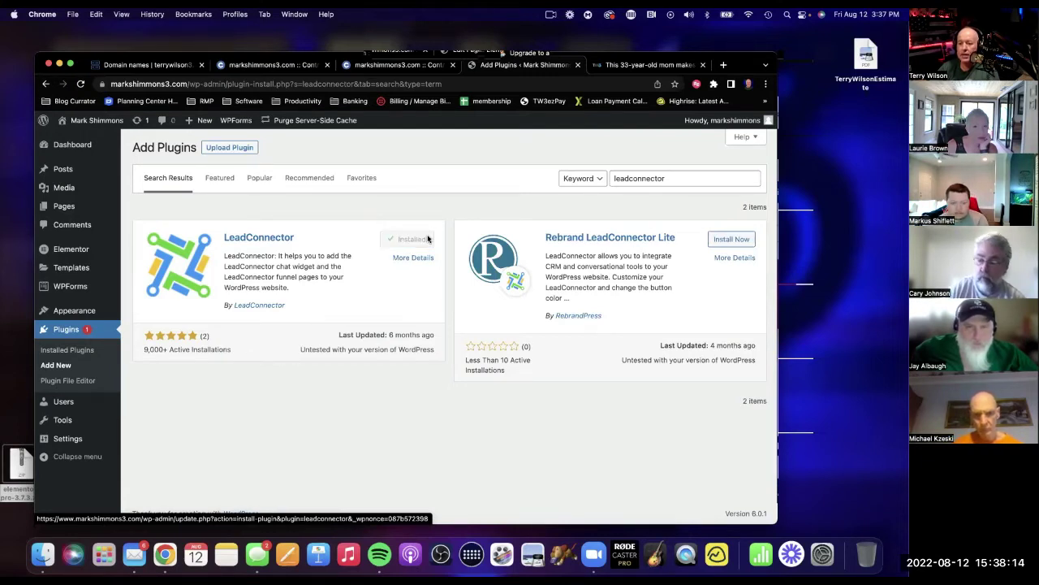
pyautogui.click(415, 238)
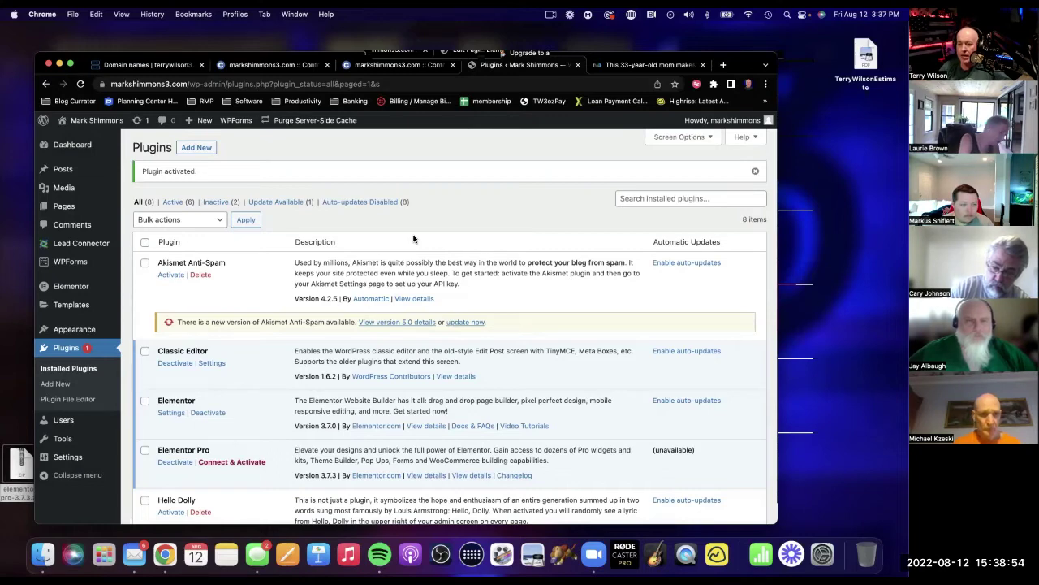
# - Open terrywilson3.com/wp-admin in a new tab and sign in with the saved credentials
pyautogui.click(722, 65)
pyautogui.write('terrywilson3.')
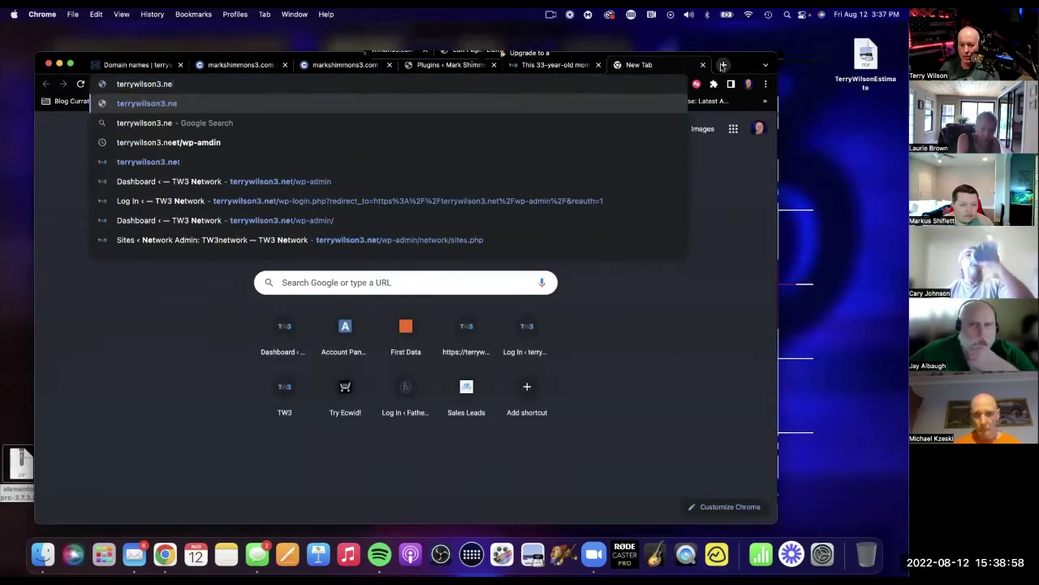
pyautogui.write('com')
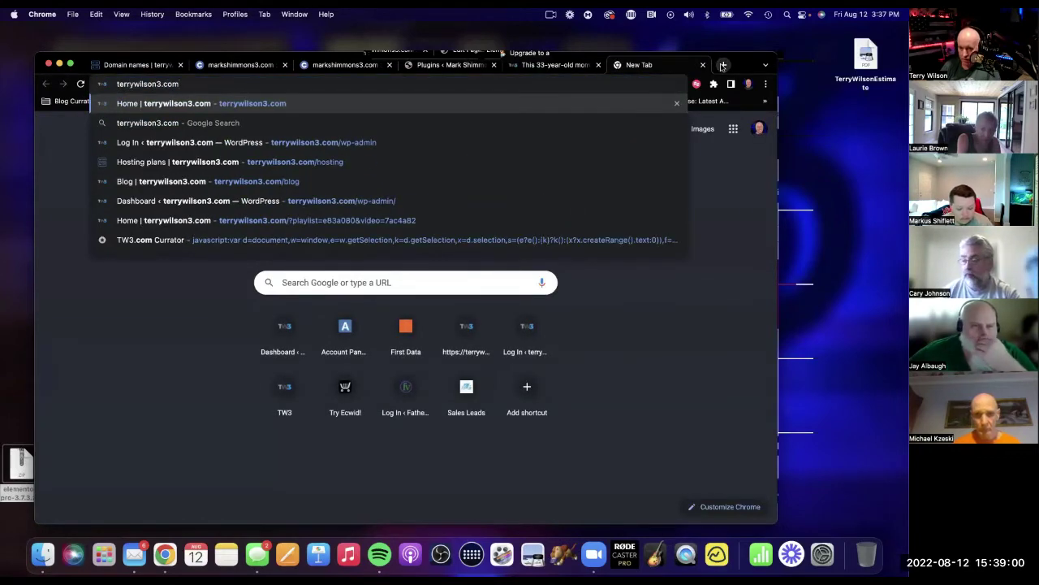
pyautogui.write('/wp-admin')
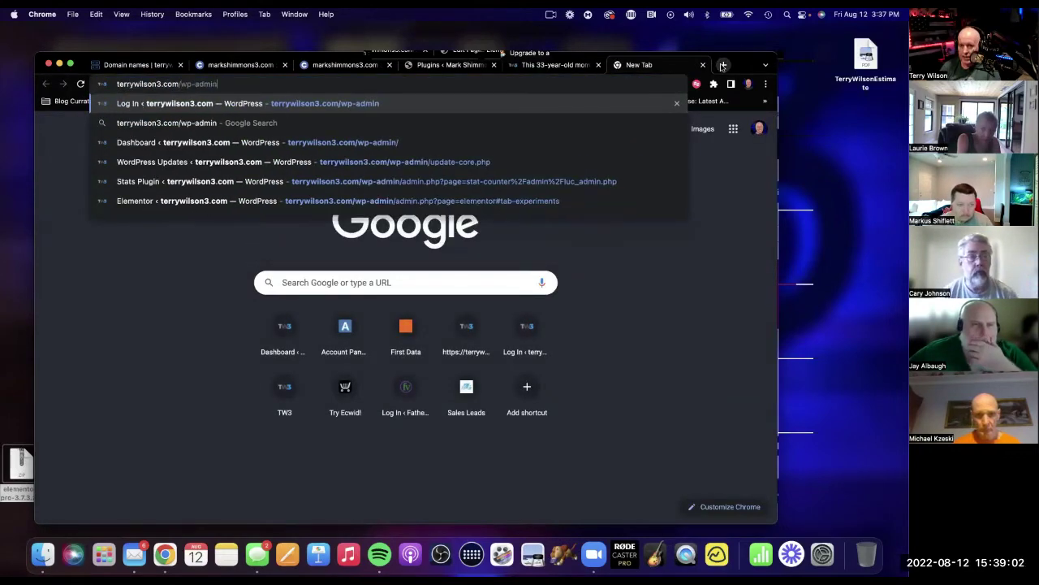
pyautogui.press('Return')
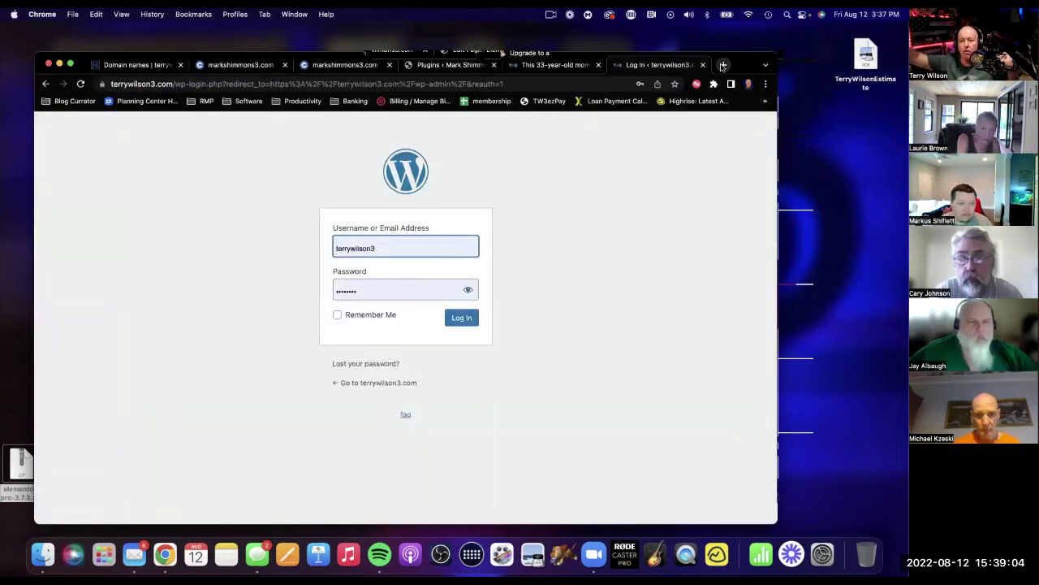
pyautogui.press('Return')
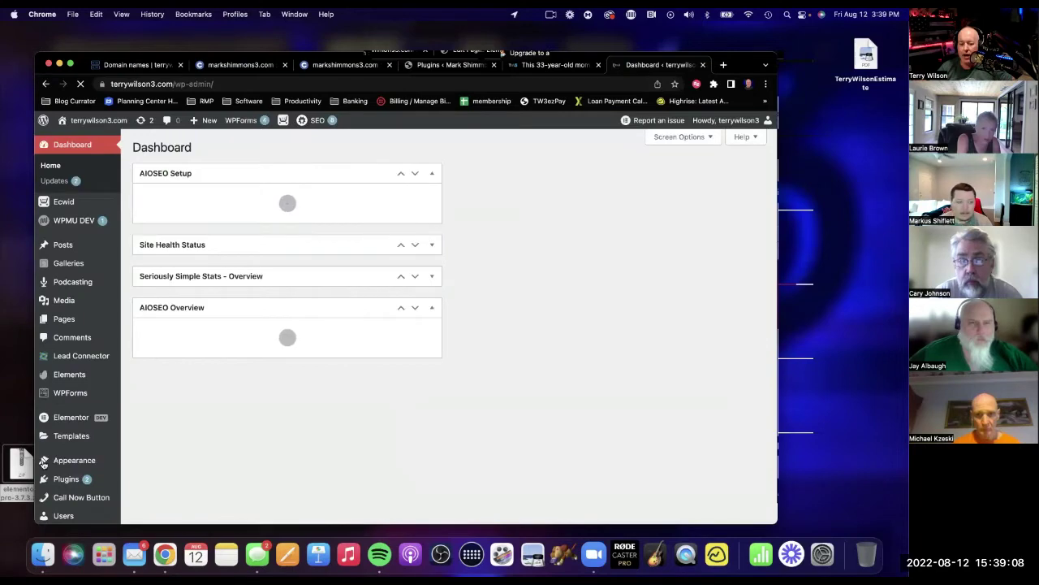
pyautogui.scroll(-5, 65, 379)
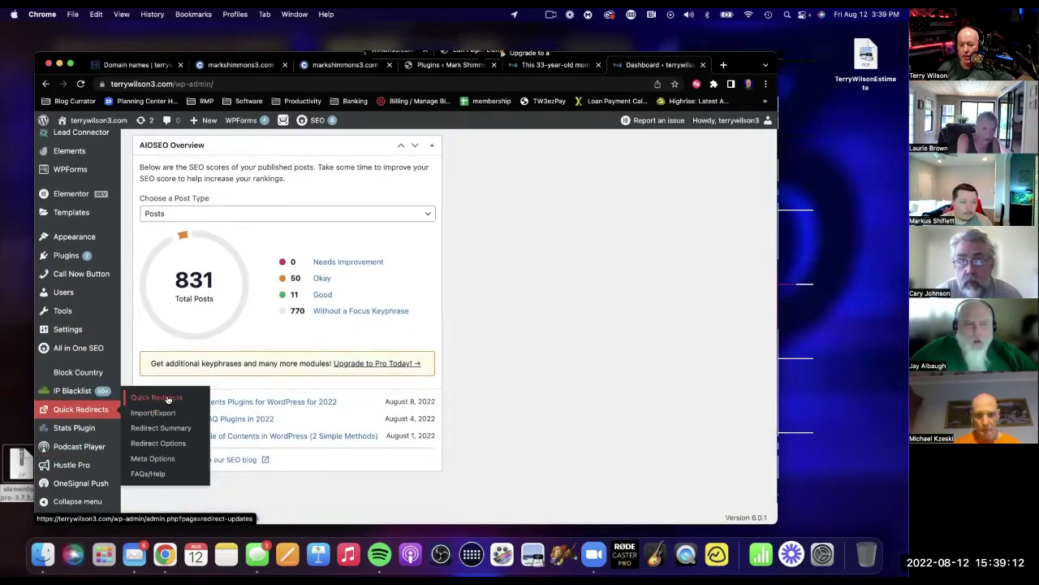
# - Open the Quick Redirects page and scroll through the existing redirects back to the top
pyautogui.click(166, 398)
pyautogui.scroll(-5, 276, 332)
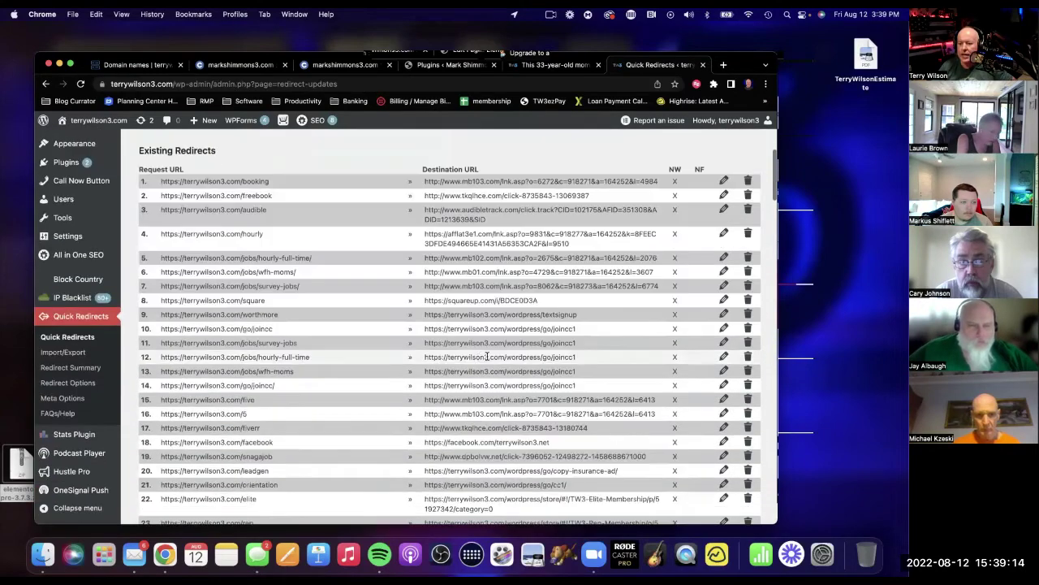
pyautogui.scroll(-20, 316, 337)
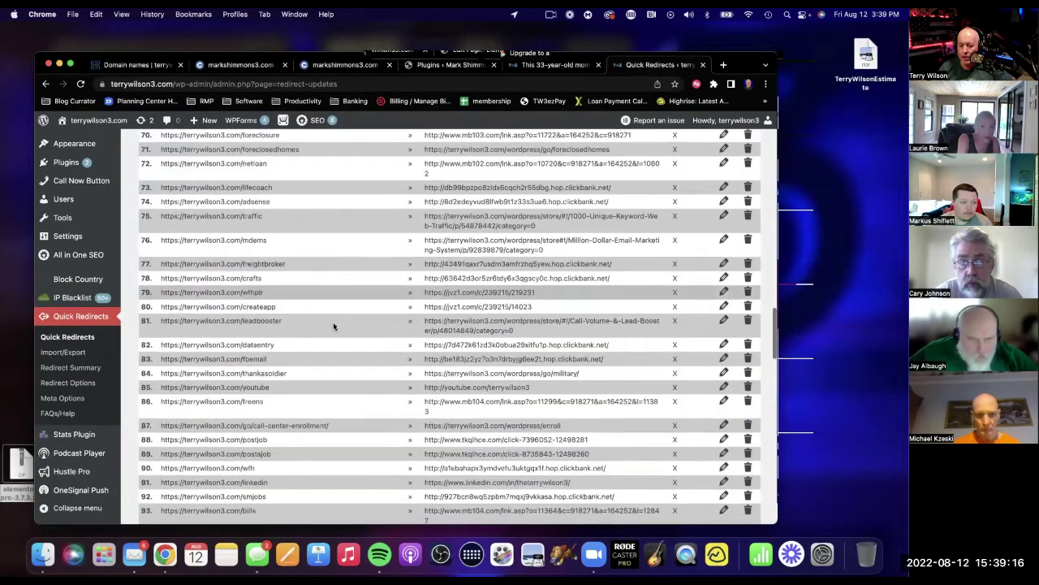
pyautogui.scroll(-4, 339, 327)
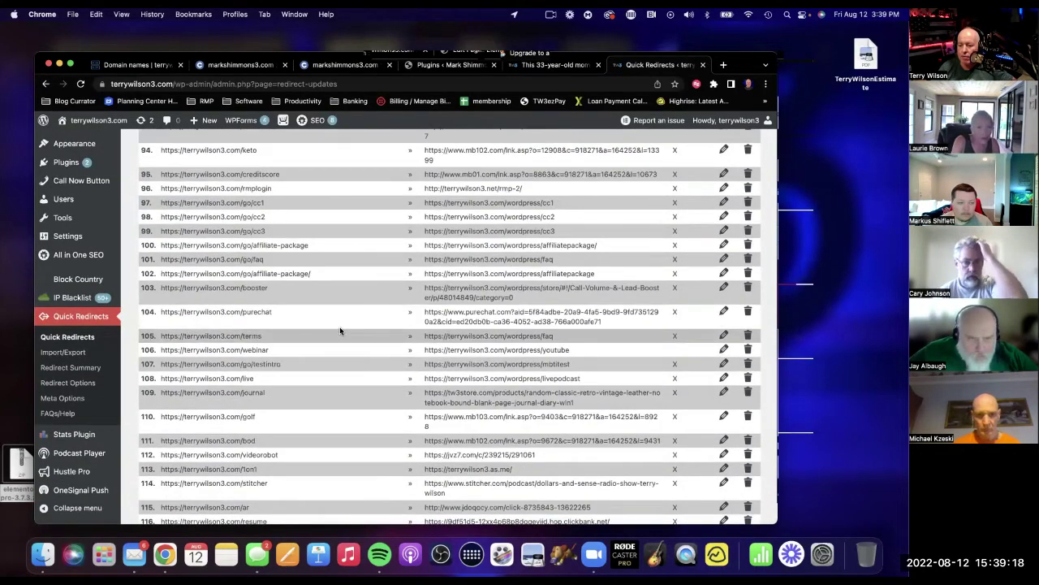
pyautogui.scroll(5, 565, 284)
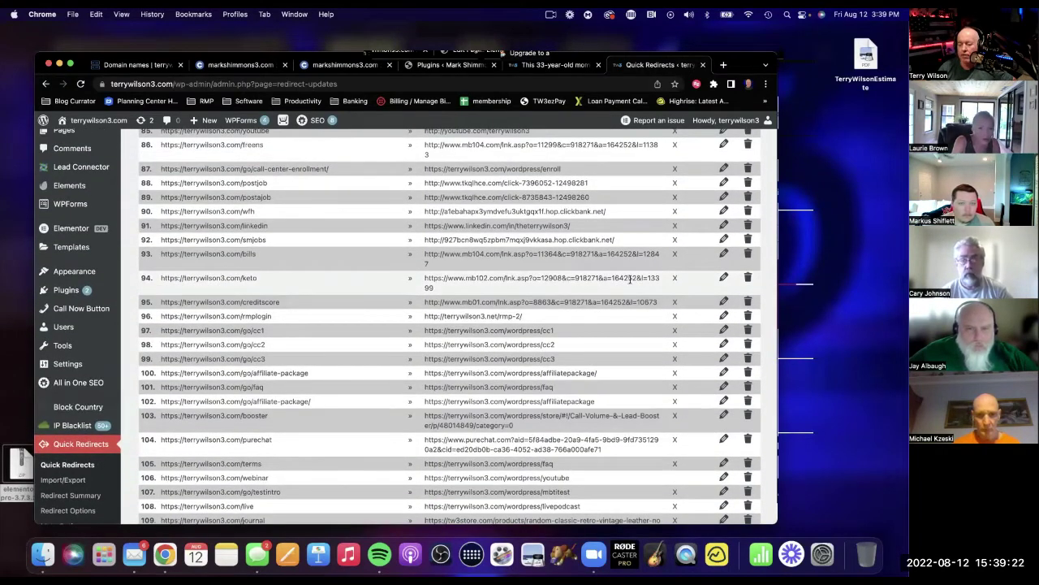
pyautogui.scroll(4, 630, 279)
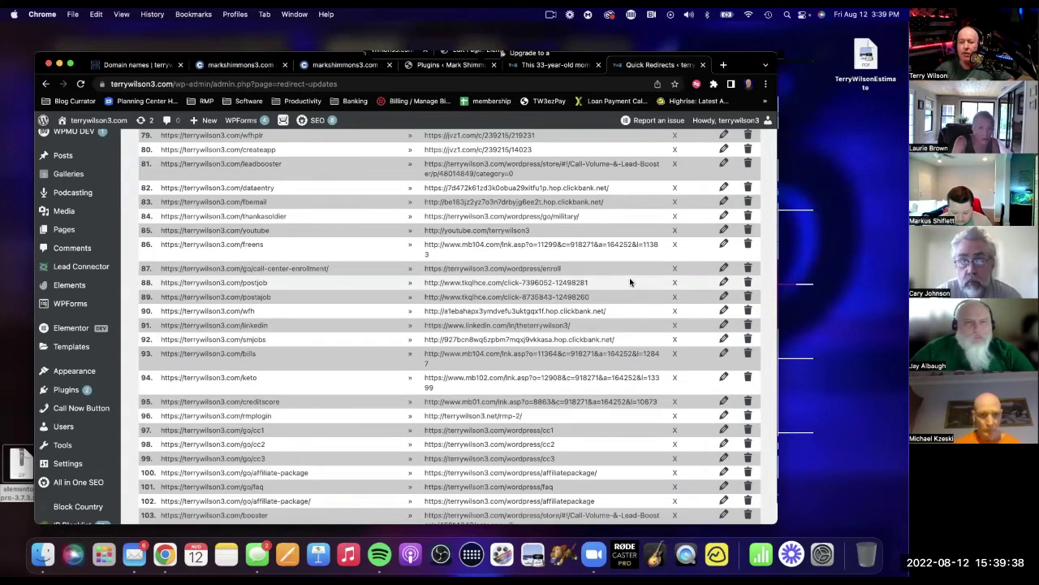
pyautogui.scroll(10, 556, 317)
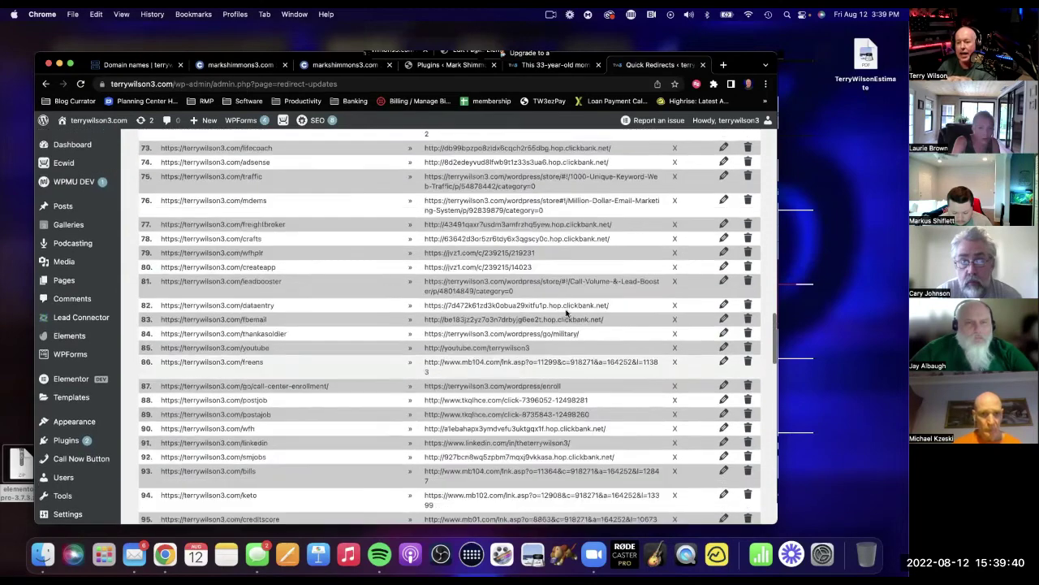
pyautogui.scroll(2, 509, 256)
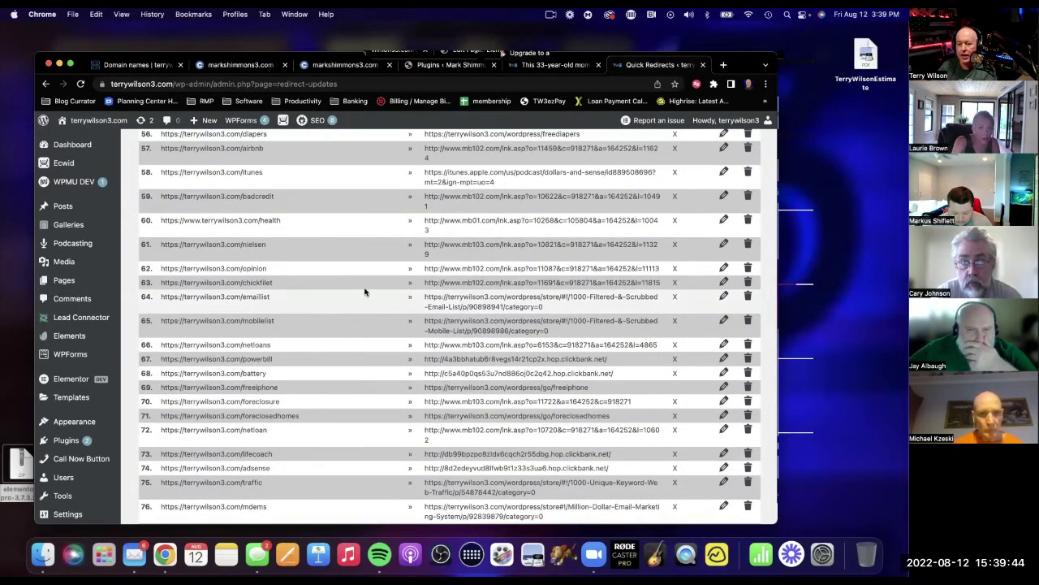
pyautogui.scroll(5, 365, 293)
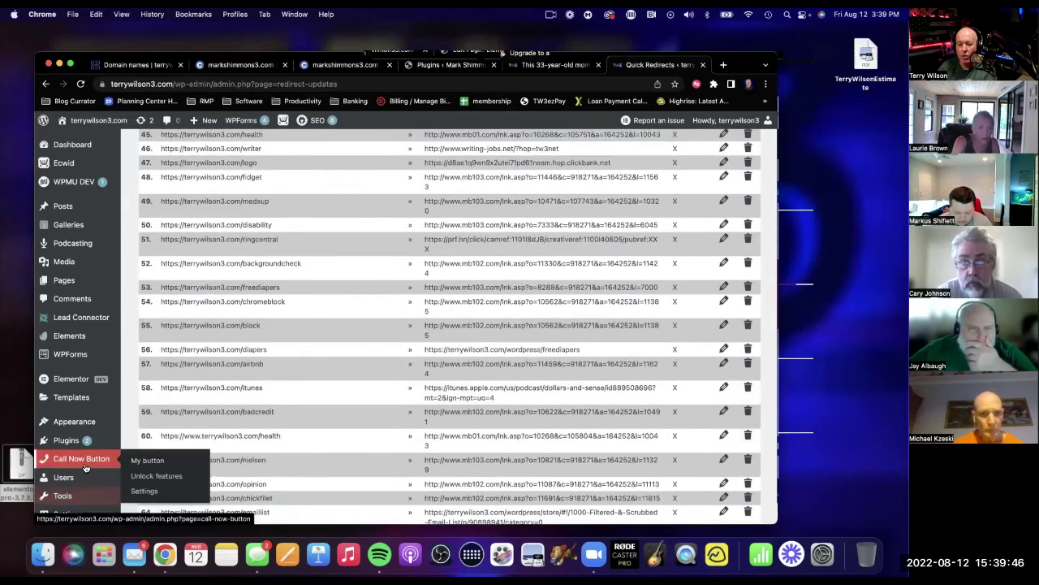
pyautogui.scroll(20, 324, 423)
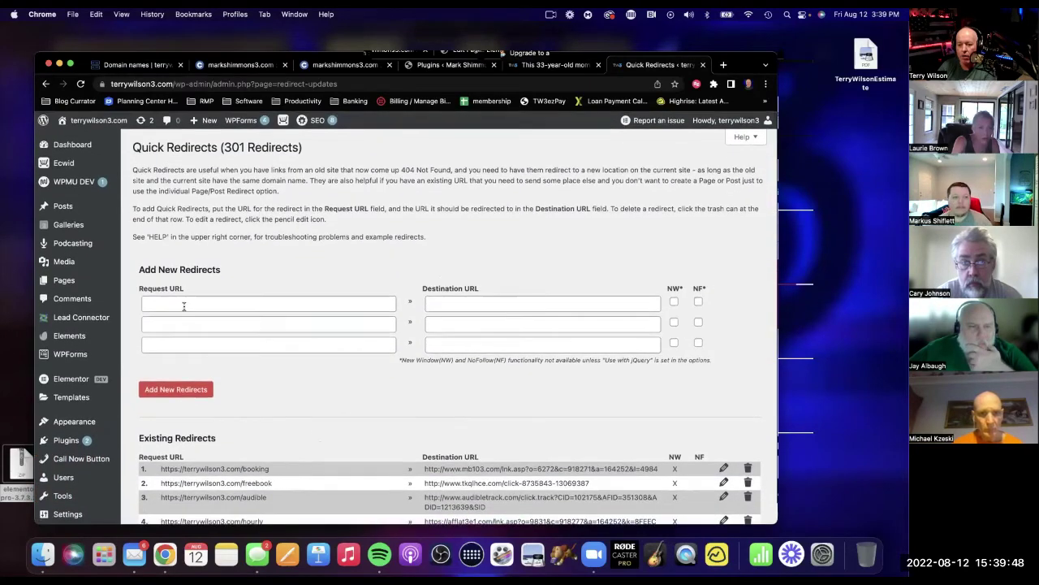
pyautogui.click(183, 301)
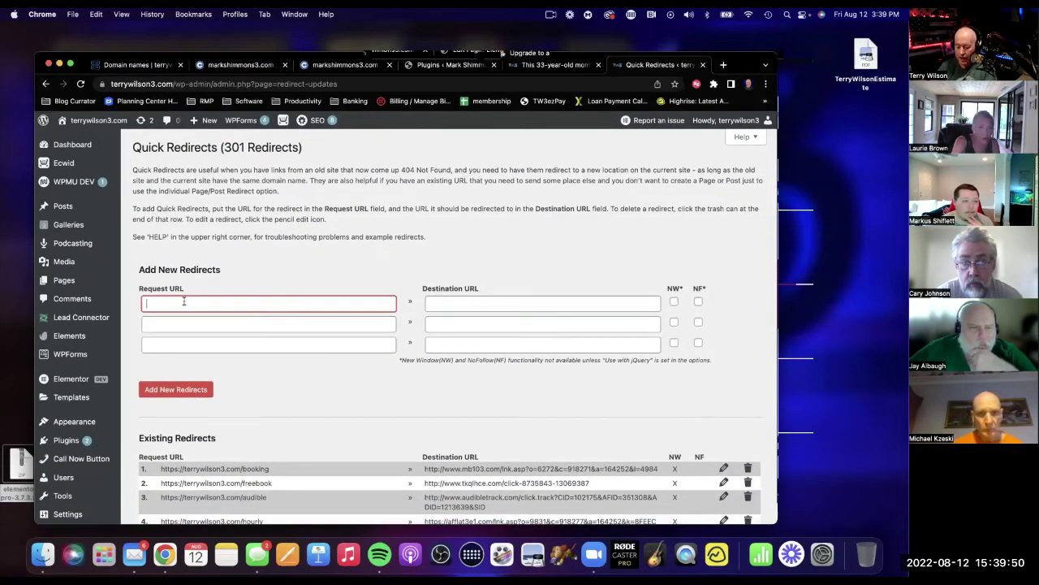
pyautogui.write('htt')
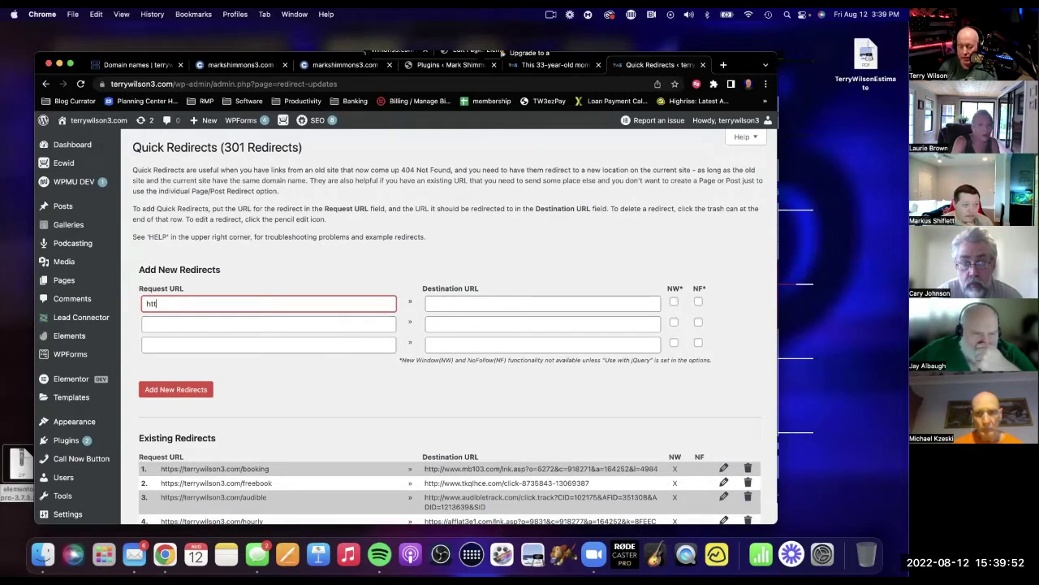
pyautogui.write('ps')
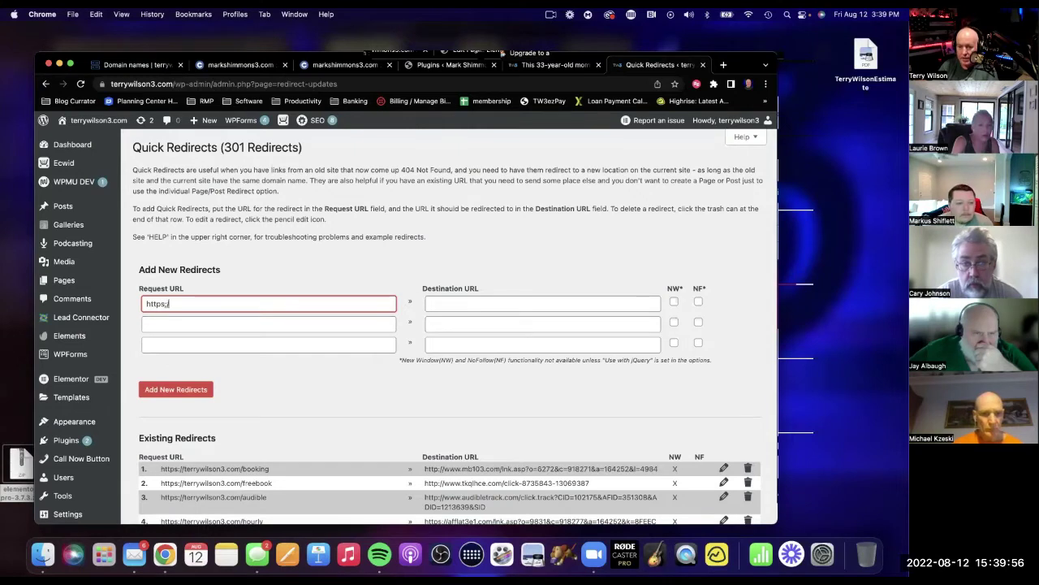
pyautogui.write(':/')
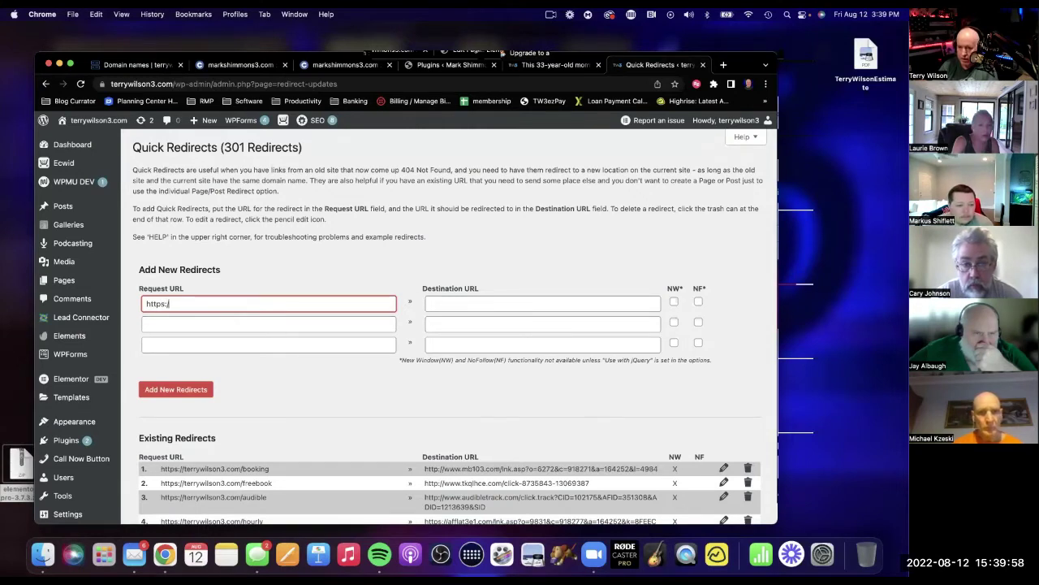
pyautogui.write('/terrywilson')
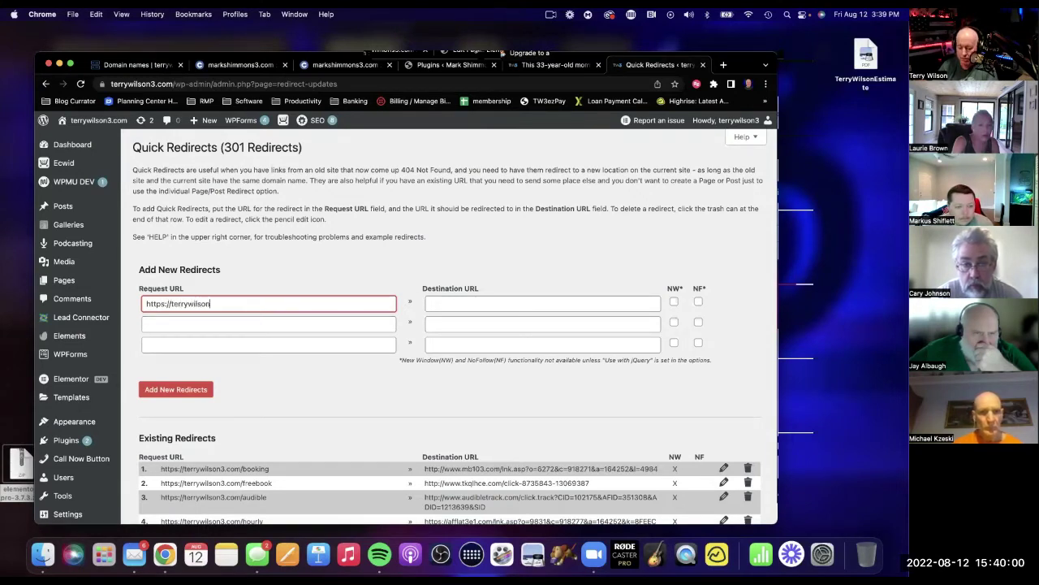
pyautogui.write('3.com/')
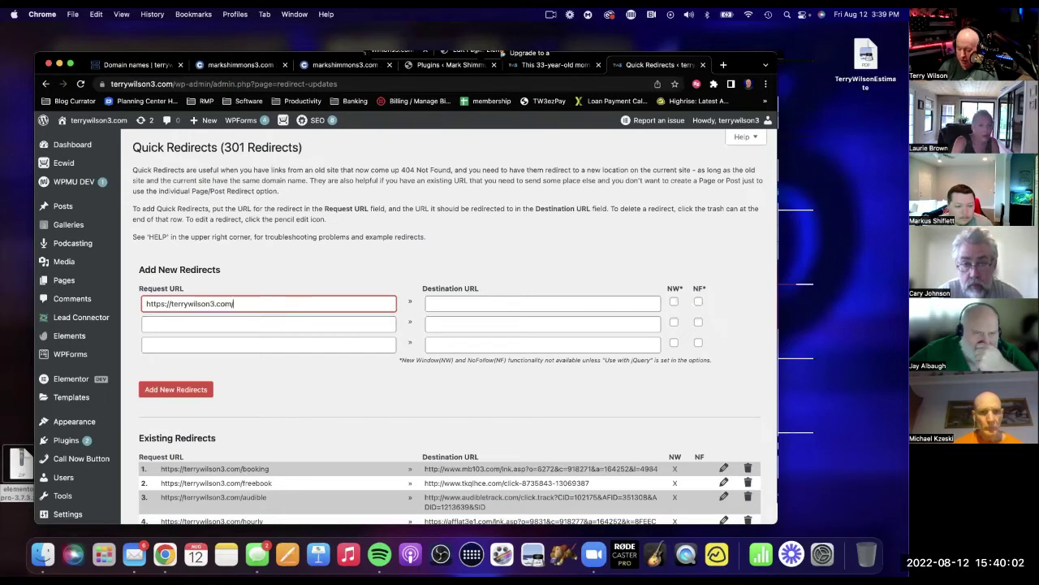
pyautogui.write('laurie')
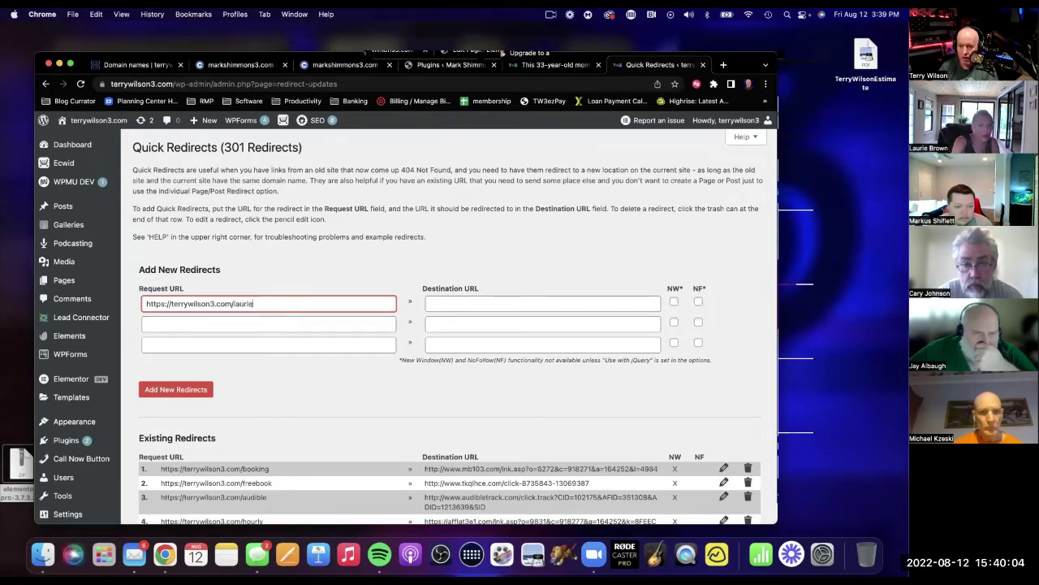
pyautogui.click(467, 305)
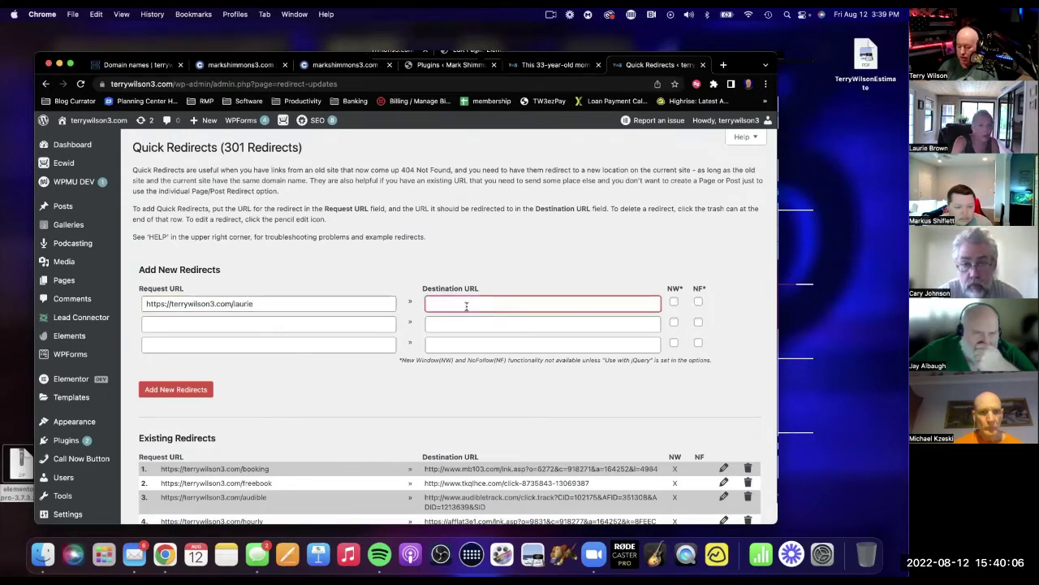
pyautogui.write('https://terry')
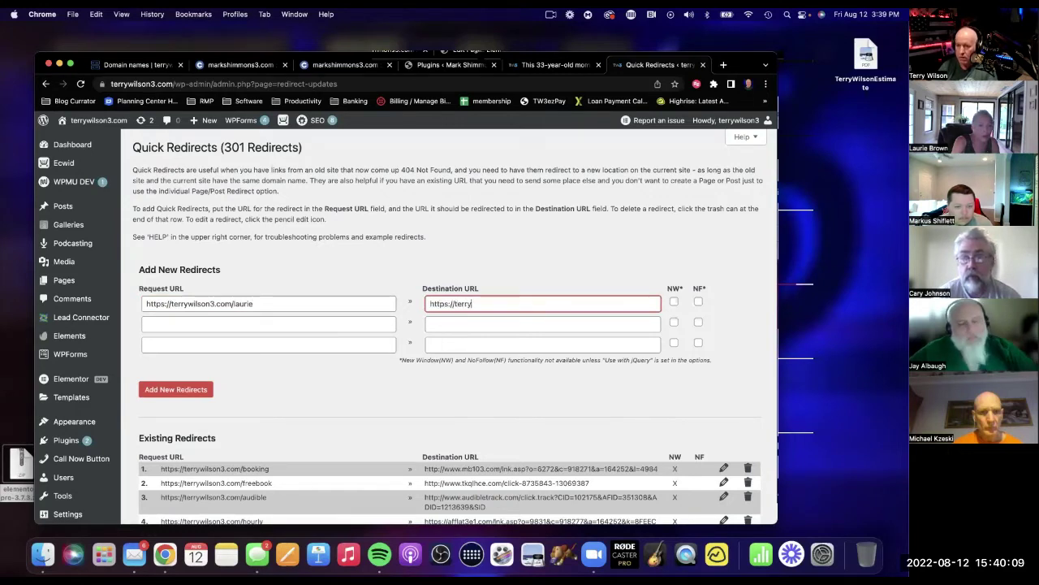
pyautogui.press('BackSpace')
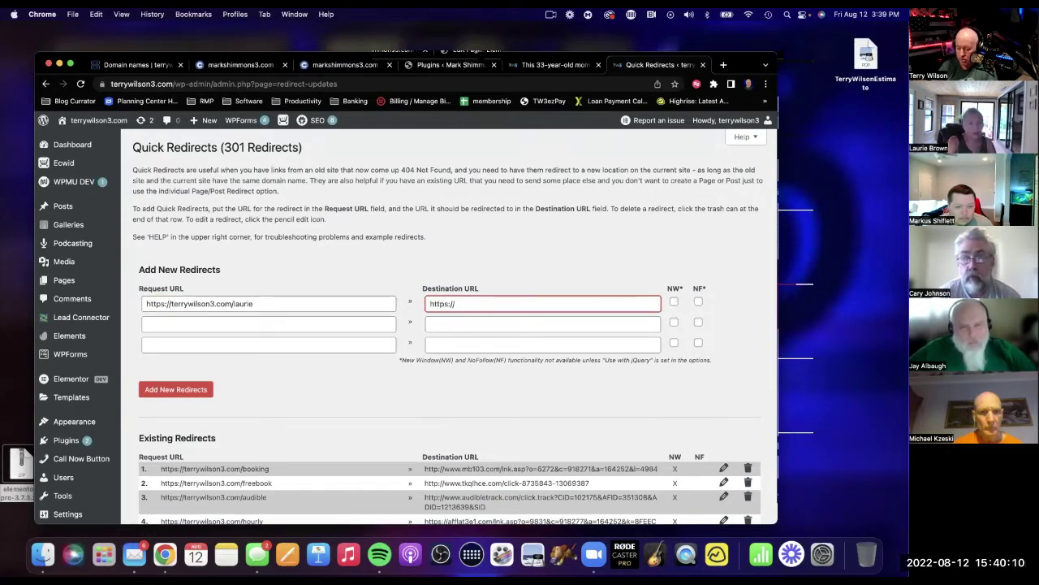
pyautogui.write('lauribrown7.com')
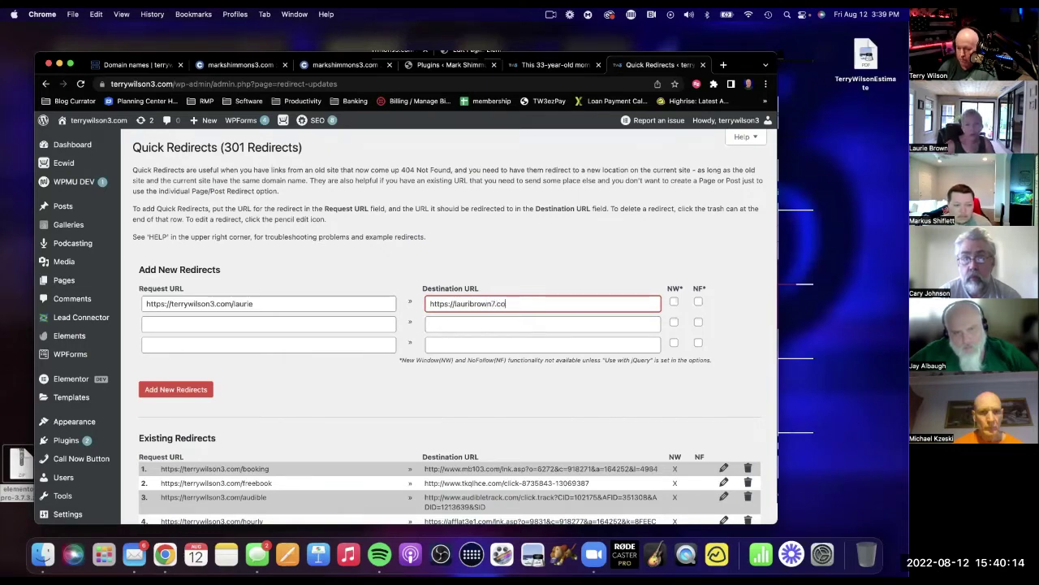
pyautogui.click(674, 302)
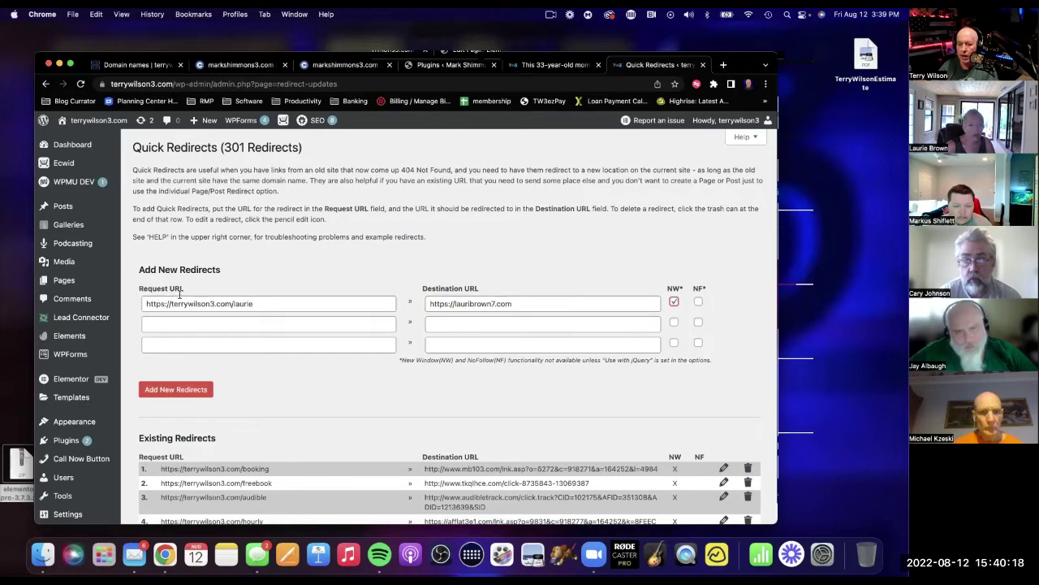
pyautogui.click(188, 390)
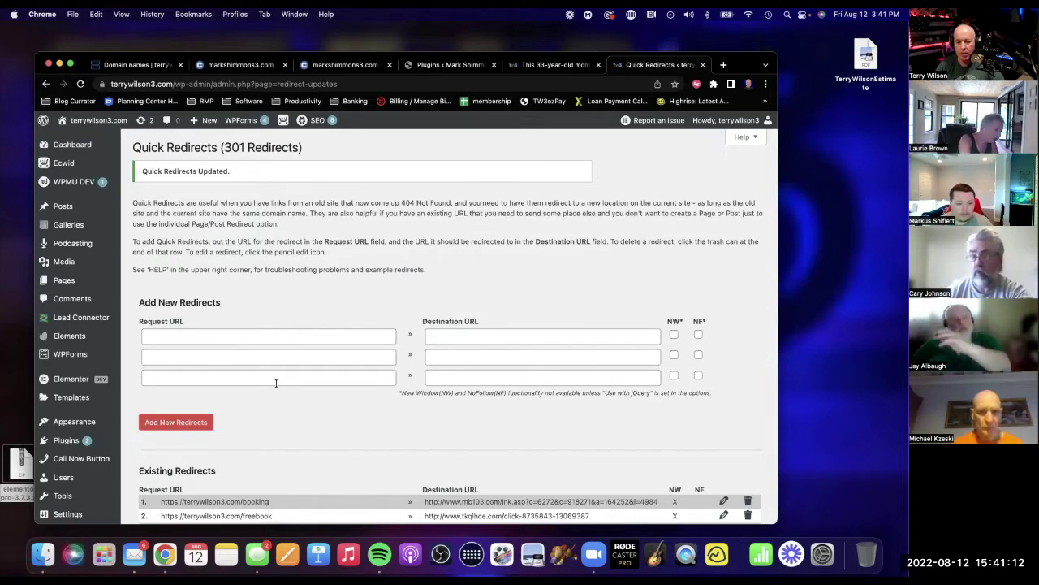
pyautogui.moveTo(61, 424)
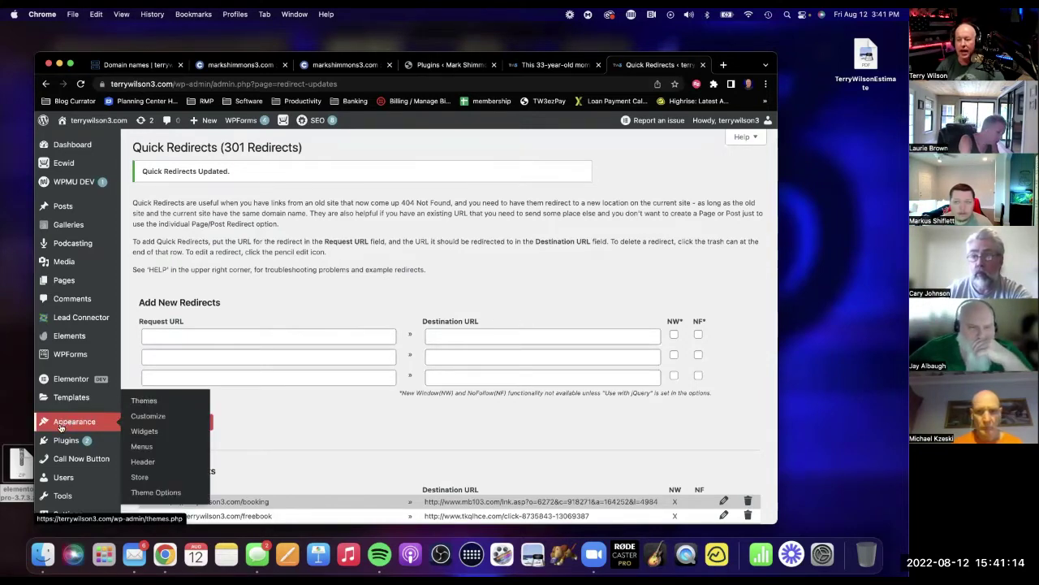
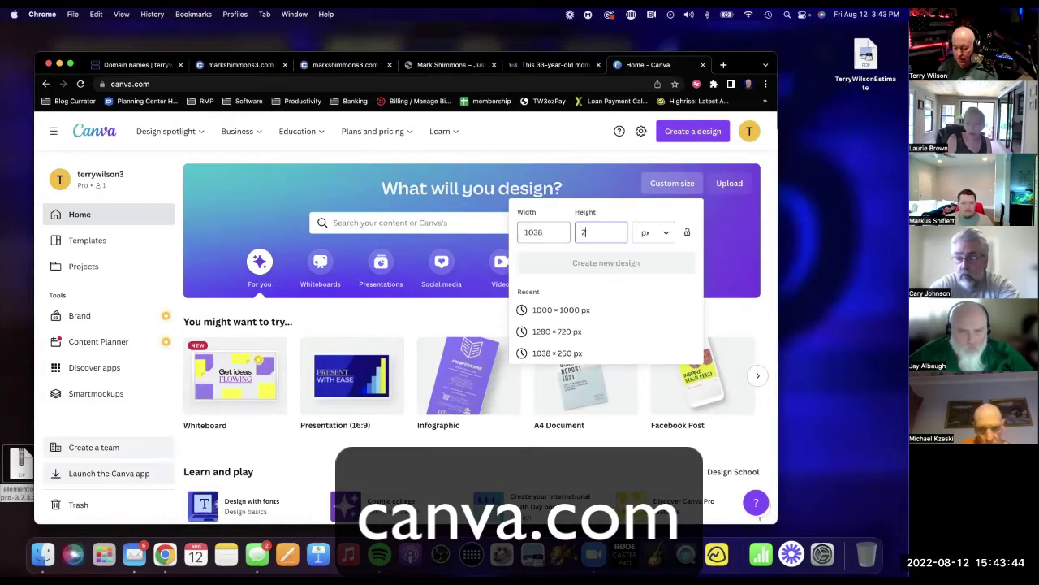
# - Create a 1038×250 Canva design and give it a blue background
pyautogui.write('0')
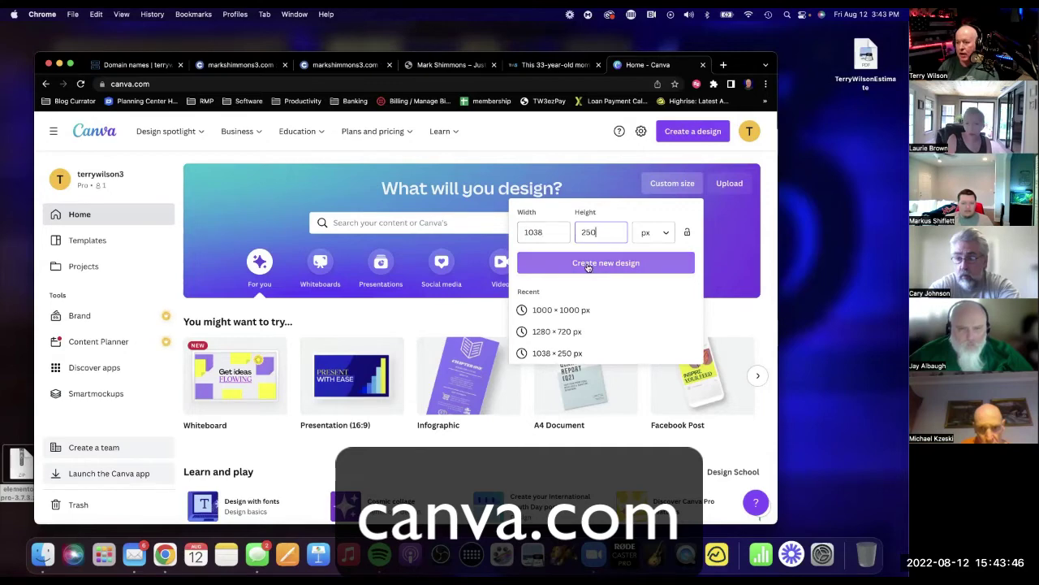
pyautogui.click(600, 262)
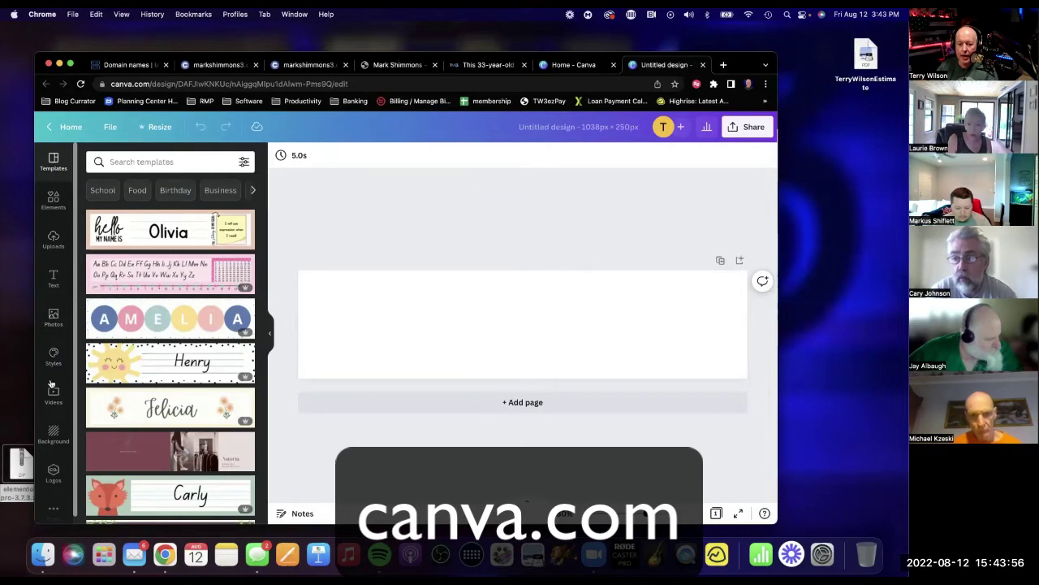
pyautogui.scroll(-1, 54, 398)
pyautogui.click(54, 423)
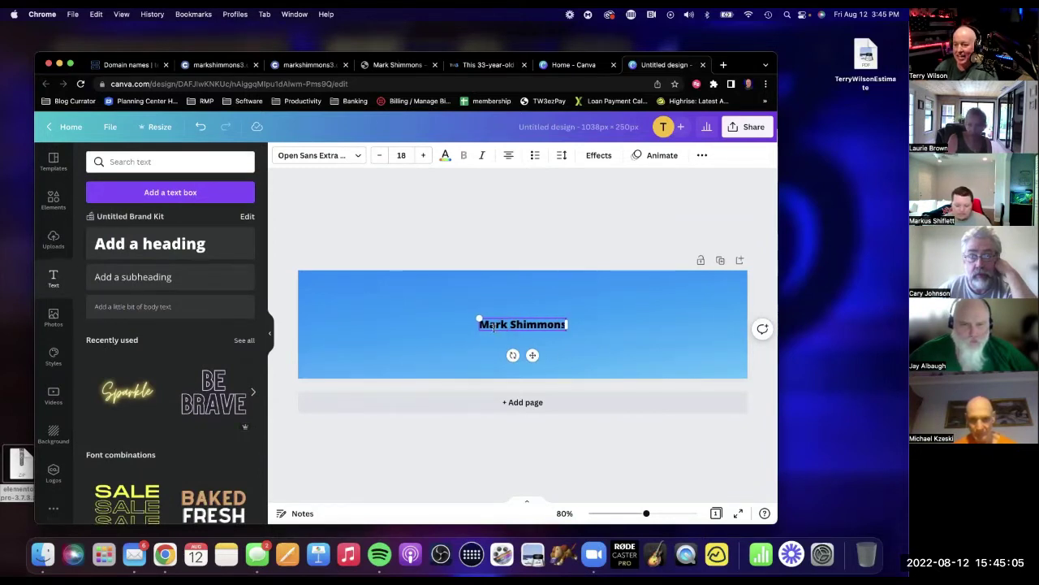
pyautogui.moveTo(444, 297); pyautogui.dragTo(372, 303)
pyautogui.moveTo(566, 329); pyautogui.dragTo(670, 414)
pyautogui.click(529, 235)
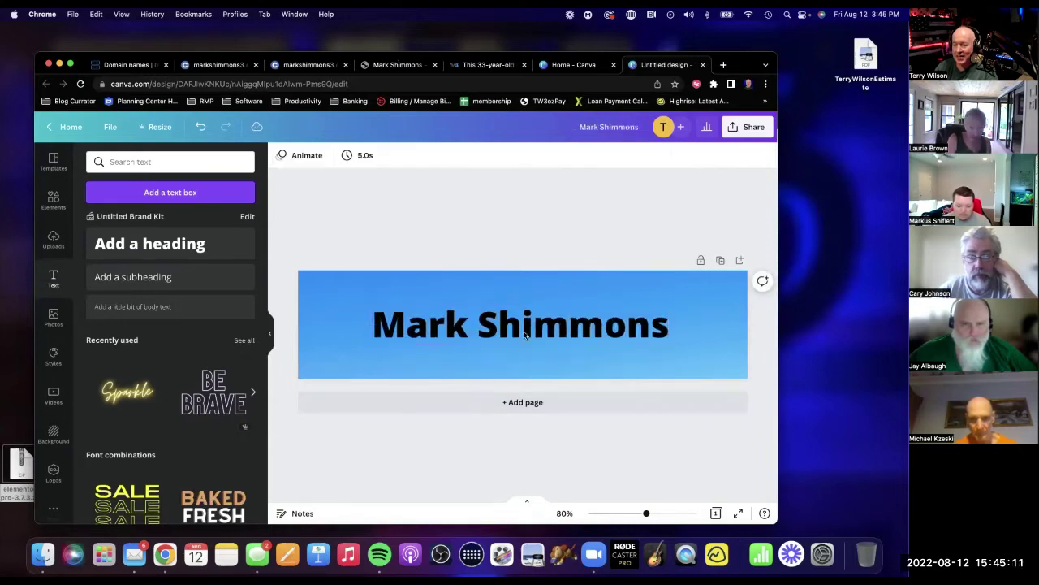
pyautogui.moveTo(525, 334)
pyautogui.mouseDown()
pyautogui.moveTo(528, 324)
pyautogui.moveTo(528, 332)
pyautogui.mouseUp()
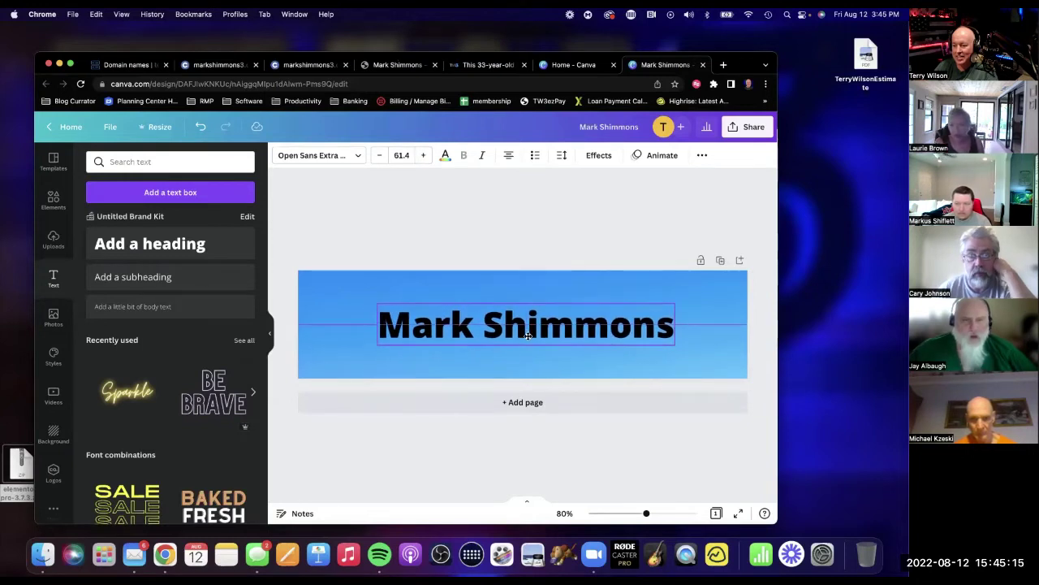
pyautogui.click(529, 333)
pyautogui.press('super+a')
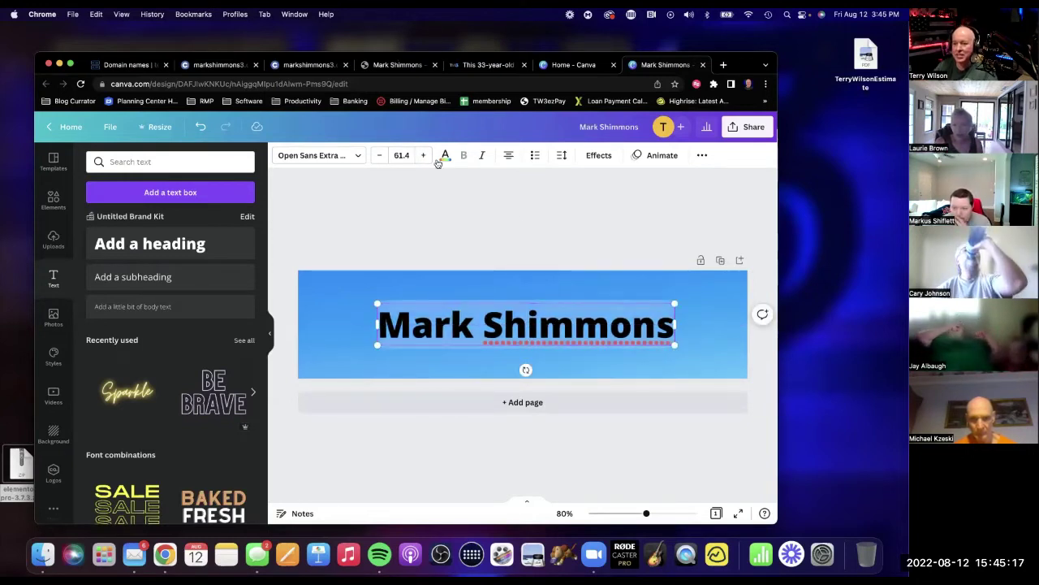
pyautogui.click(445, 155)
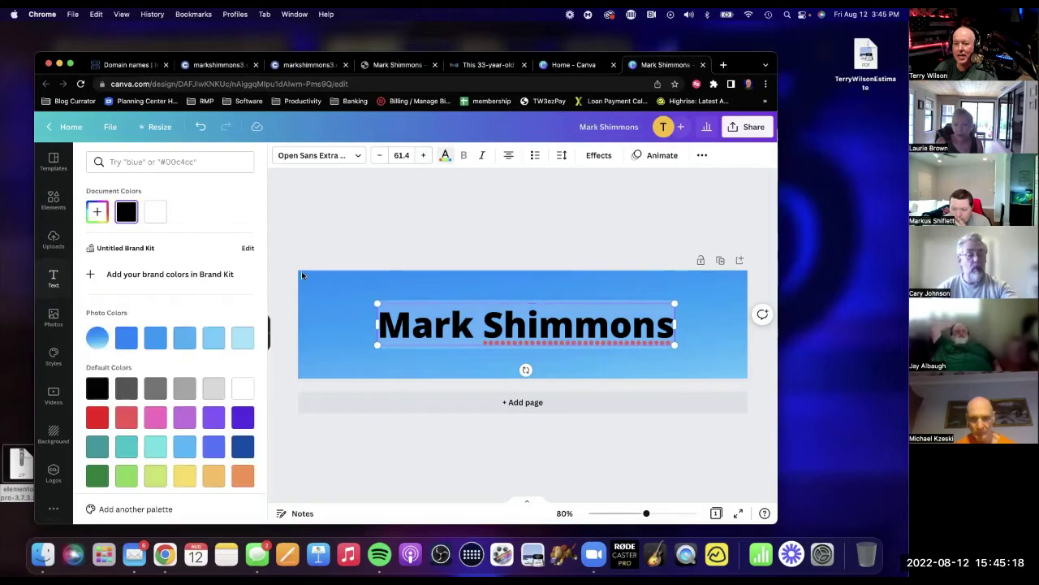
pyautogui.click(220, 398)
pyautogui.click(485, 209)
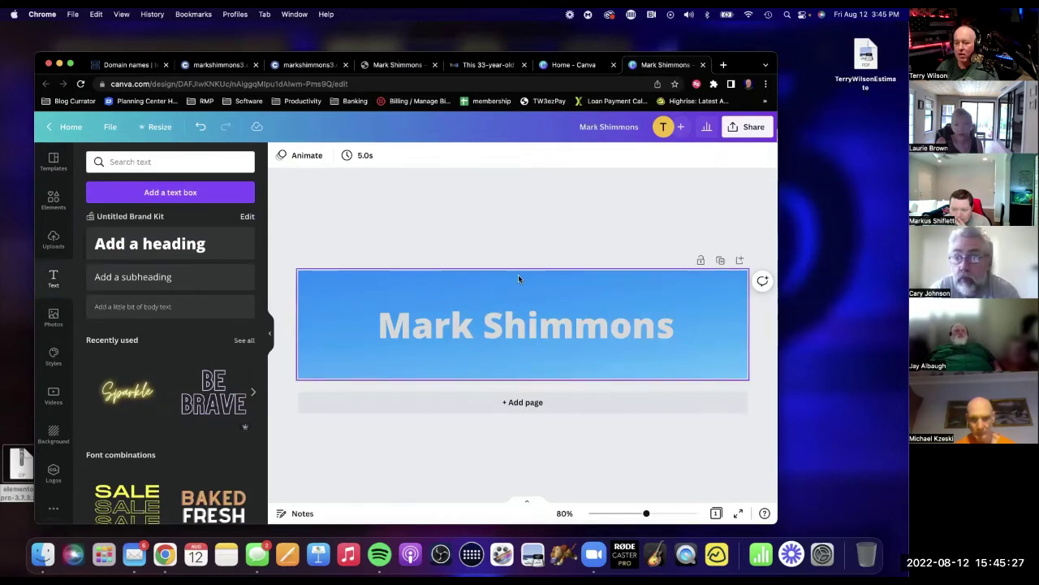
pyautogui.click(53, 201)
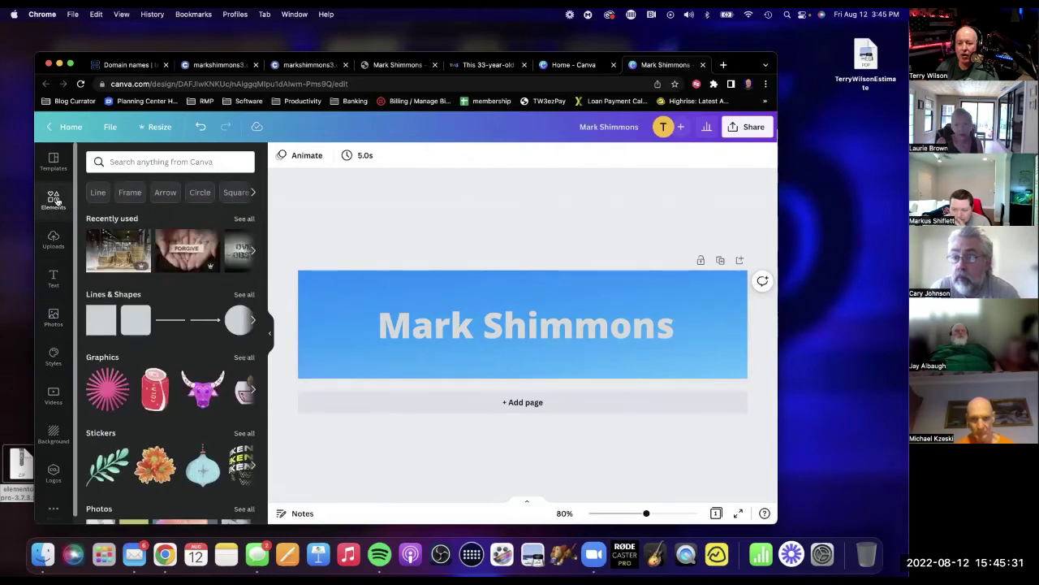
# - Add the monitor graphic from a 'marketing' elements search at the banner's left side
pyautogui.click(173, 162)
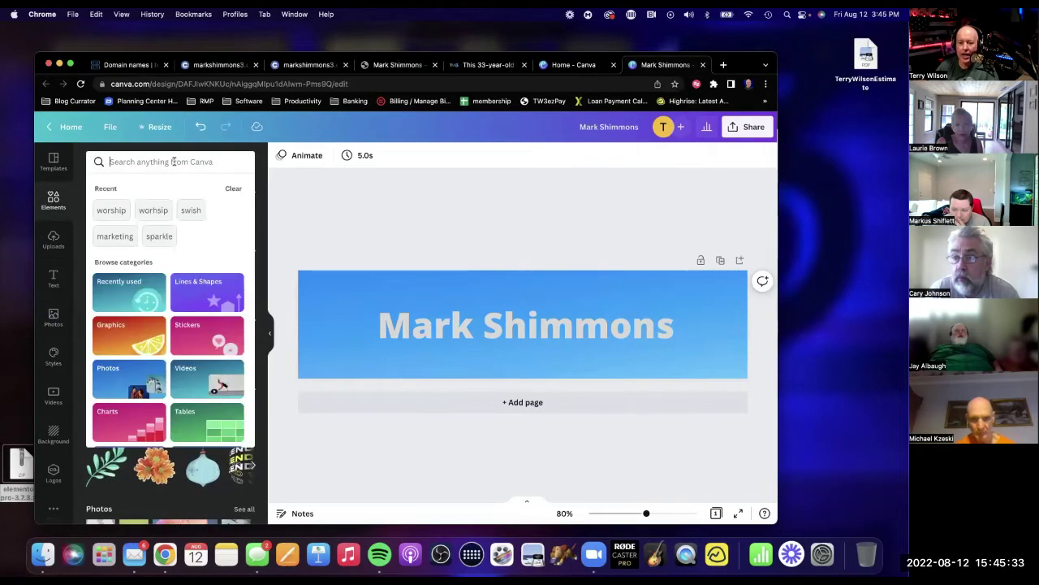
pyautogui.write('marke')
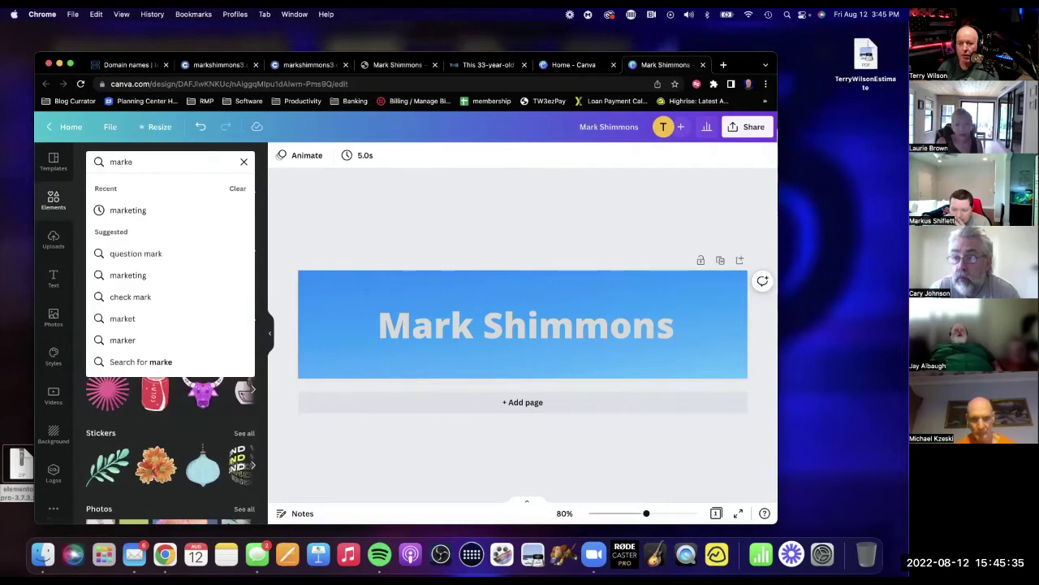
pyautogui.write('ting')
pyautogui.press('Return')
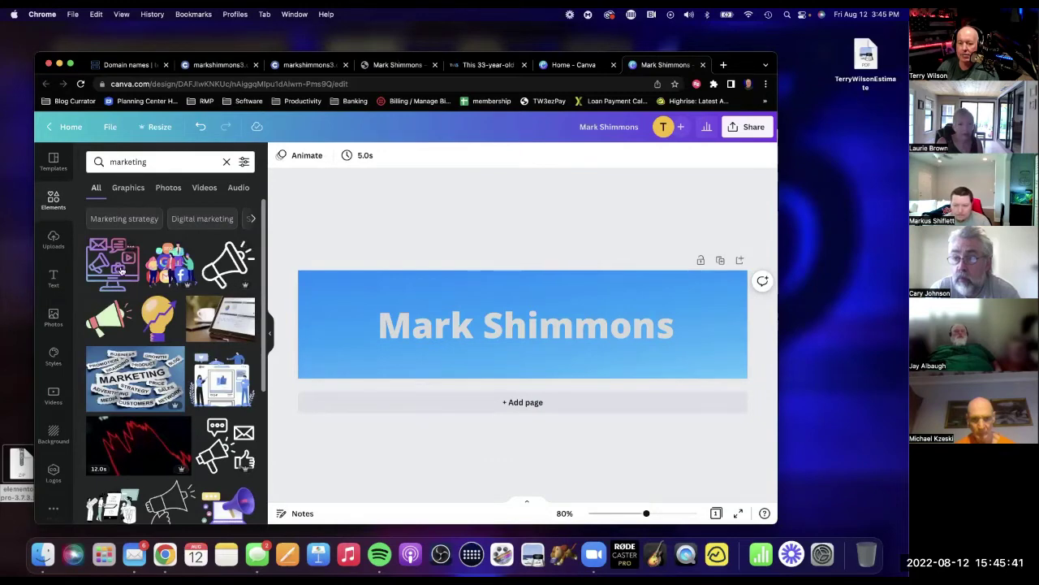
pyautogui.click(120, 271)
pyautogui.moveTo(355, 329); pyautogui.dragTo(335, 327)
pyautogui.click(406, 325)
pyautogui.click(385, 226)
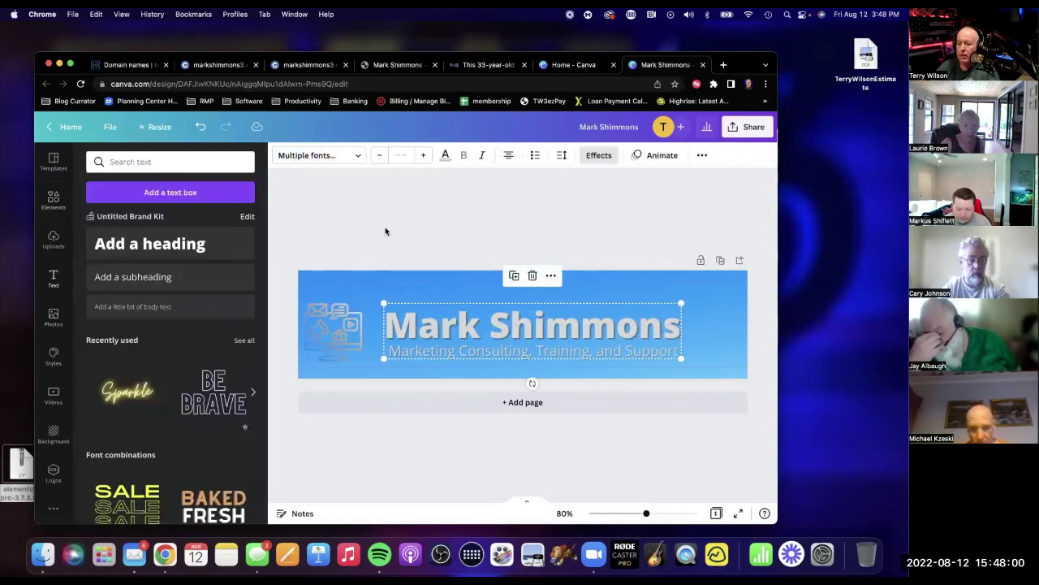
# - Download the finished banner as a PNG
pyautogui.click(729, 126)
pyautogui.click(596, 387)
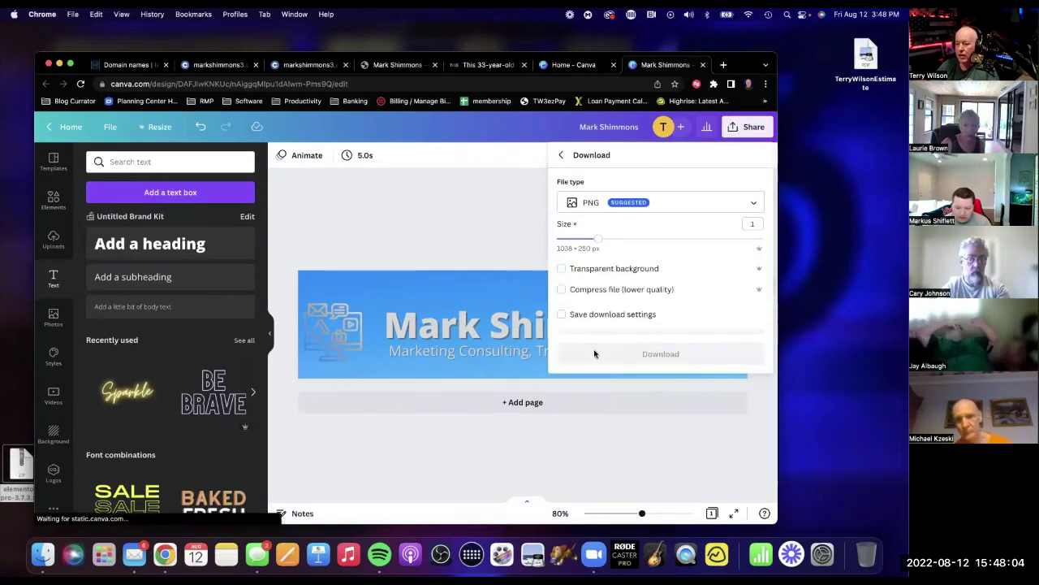
pyautogui.click(621, 352)
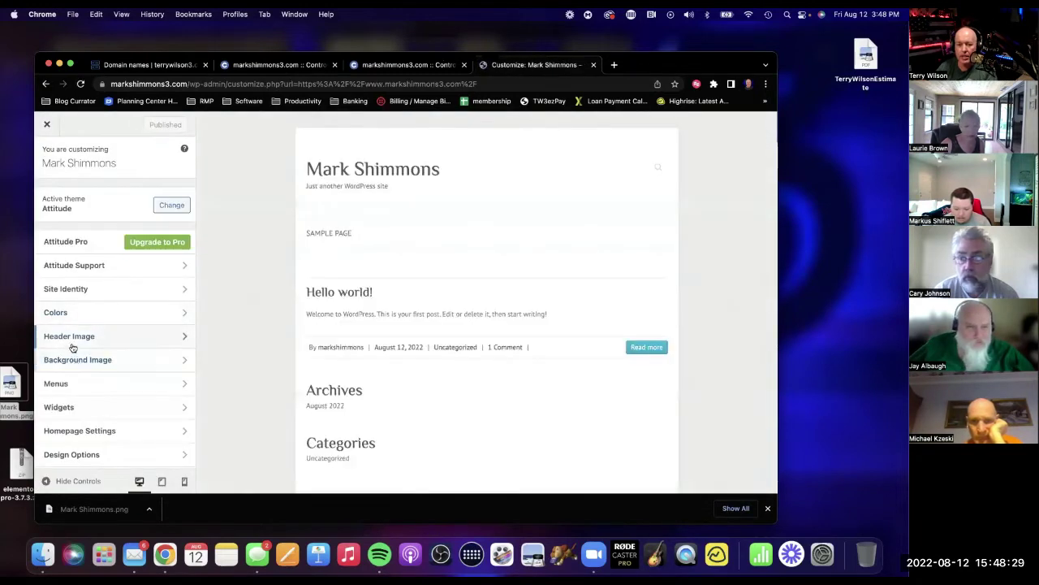
pyautogui.click(72, 341)
pyautogui.click(72, 299)
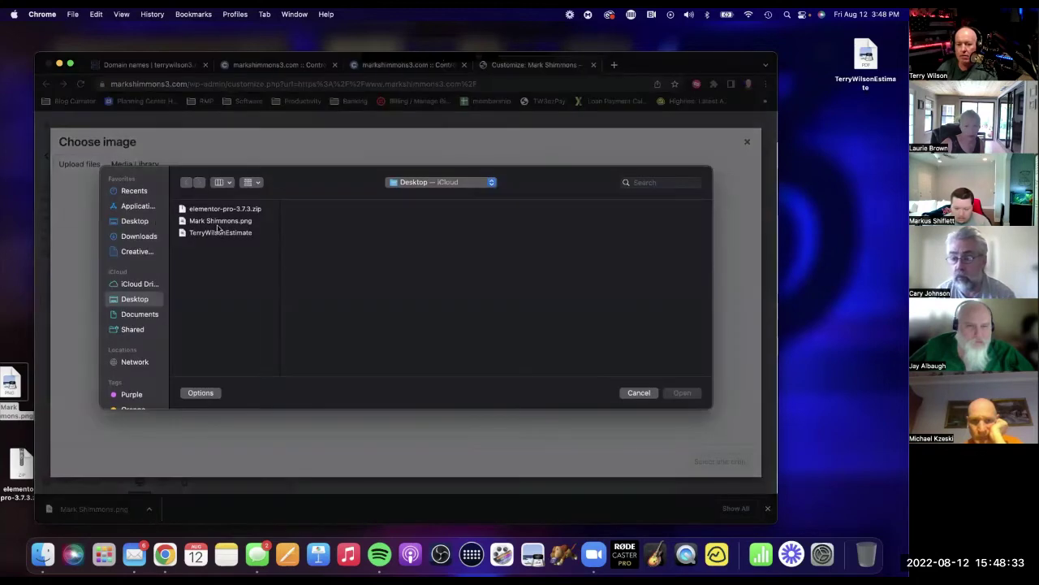
pyautogui.click(216, 233)
pyautogui.click(218, 221)
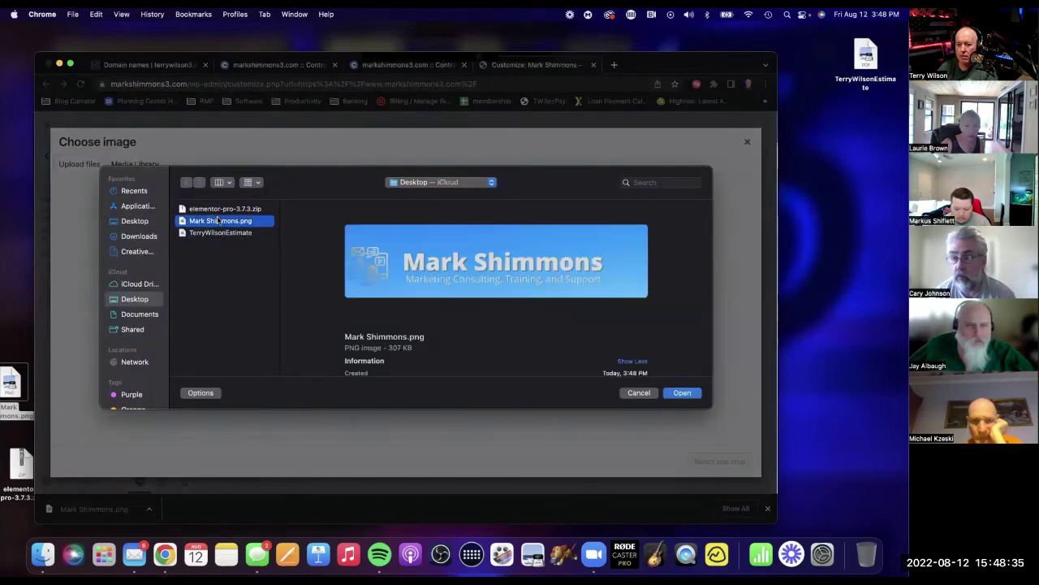
pyautogui.click(695, 397)
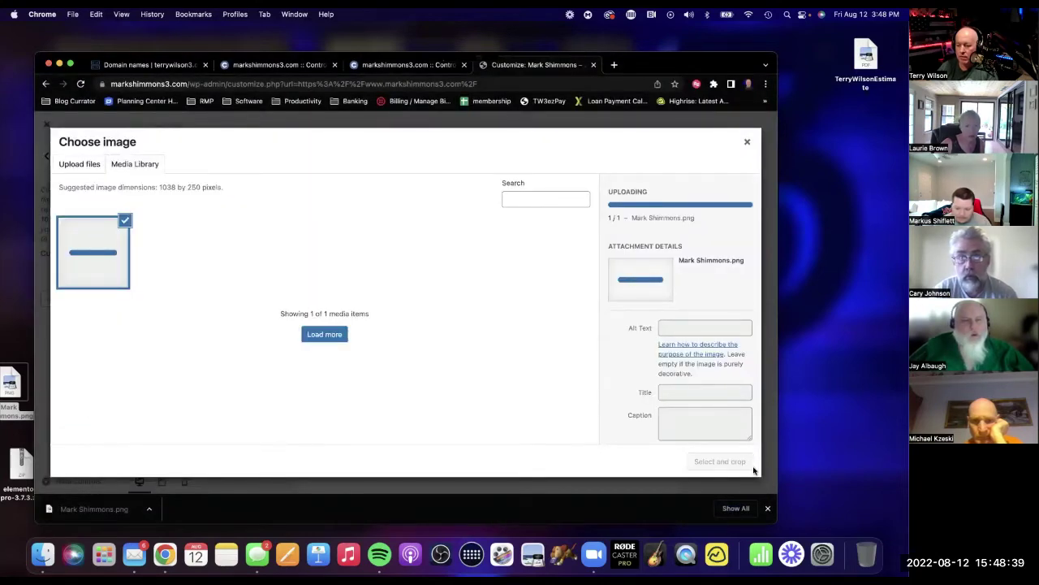
pyautogui.click(722, 461)
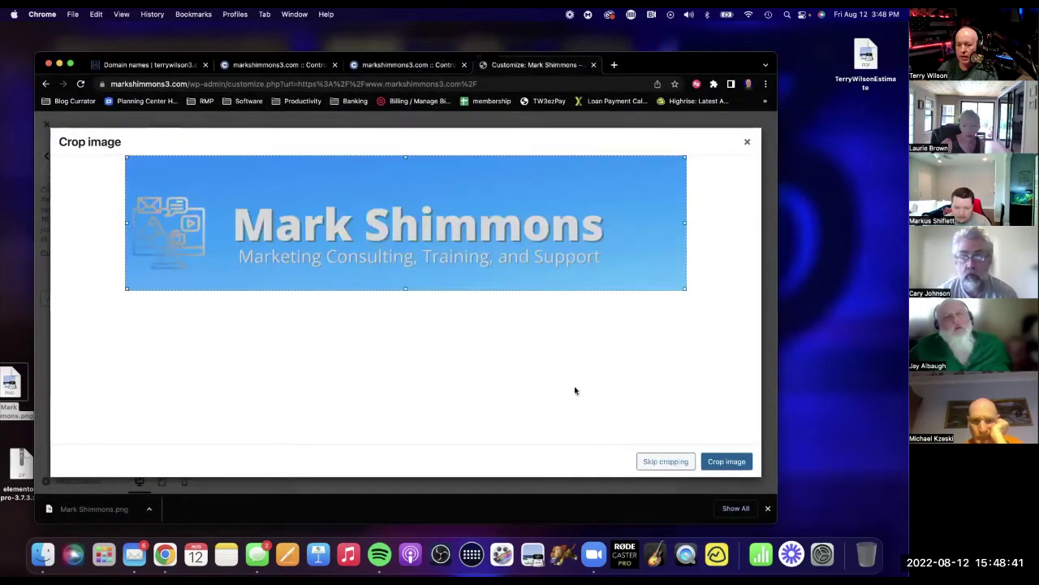
pyautogui.click(726, 464)
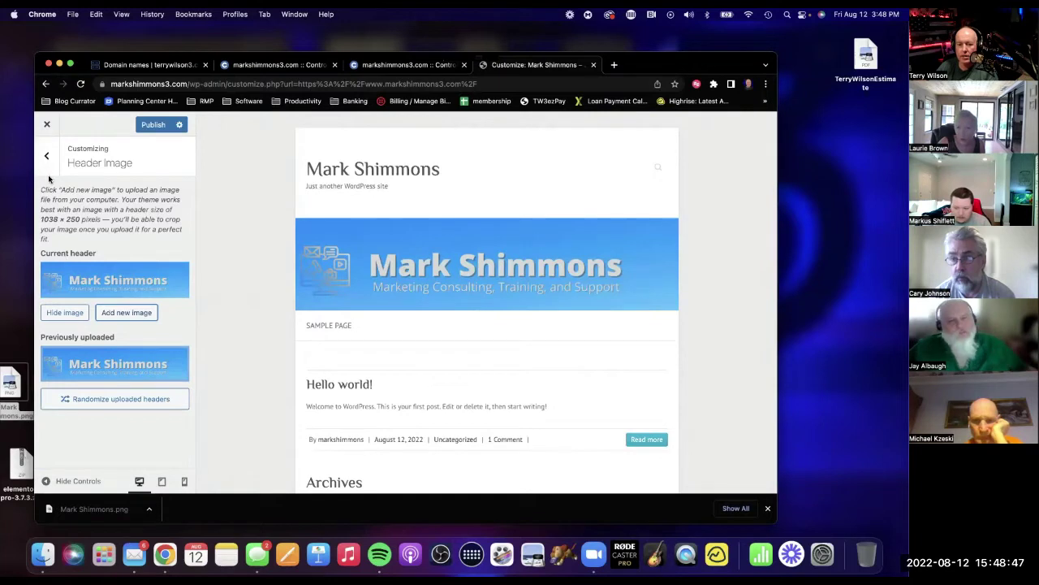
# - Disable the custom header title and tagline and switch the site to Wide Layout
pyautogui.click(47, 157)
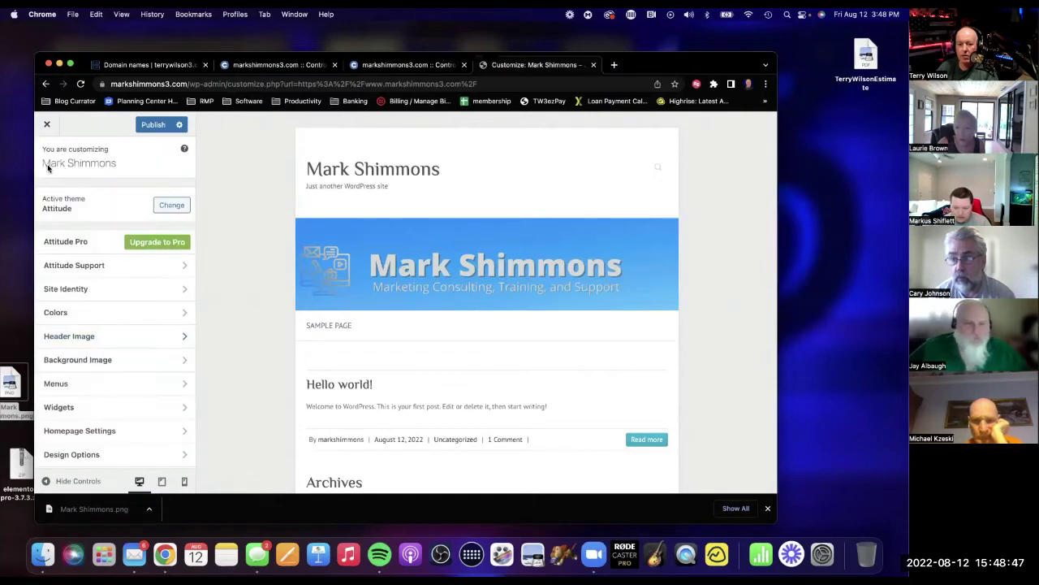
pyautogui.click(107, 455)
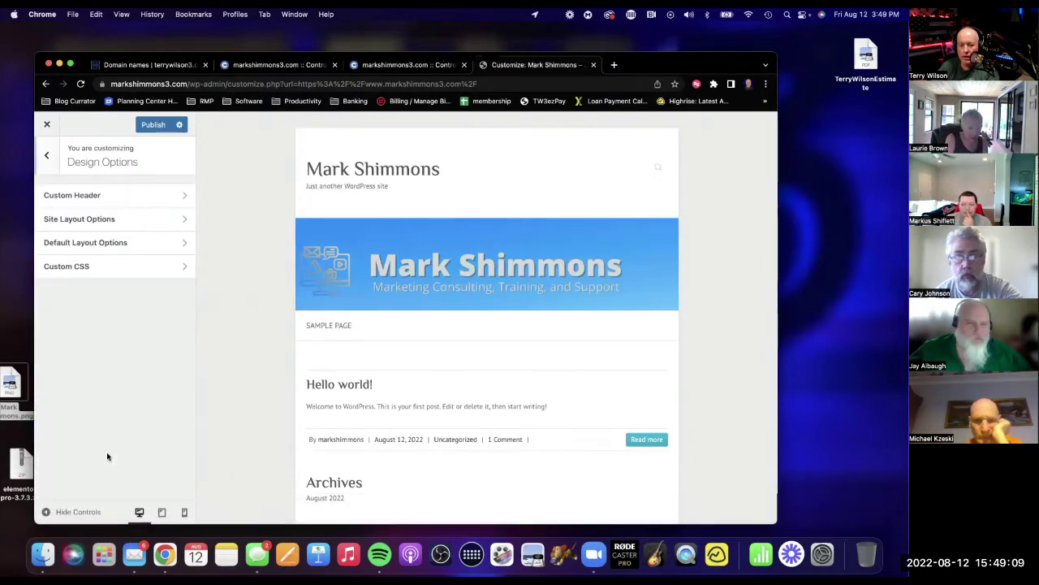
pyautogui.click(93, 201)
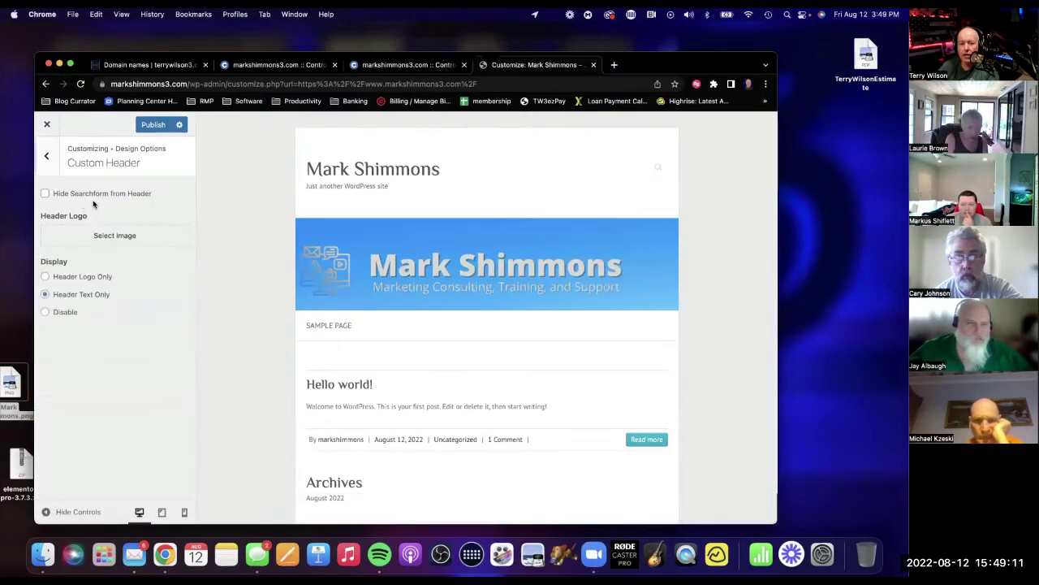
pyautogui.click(44, 313)
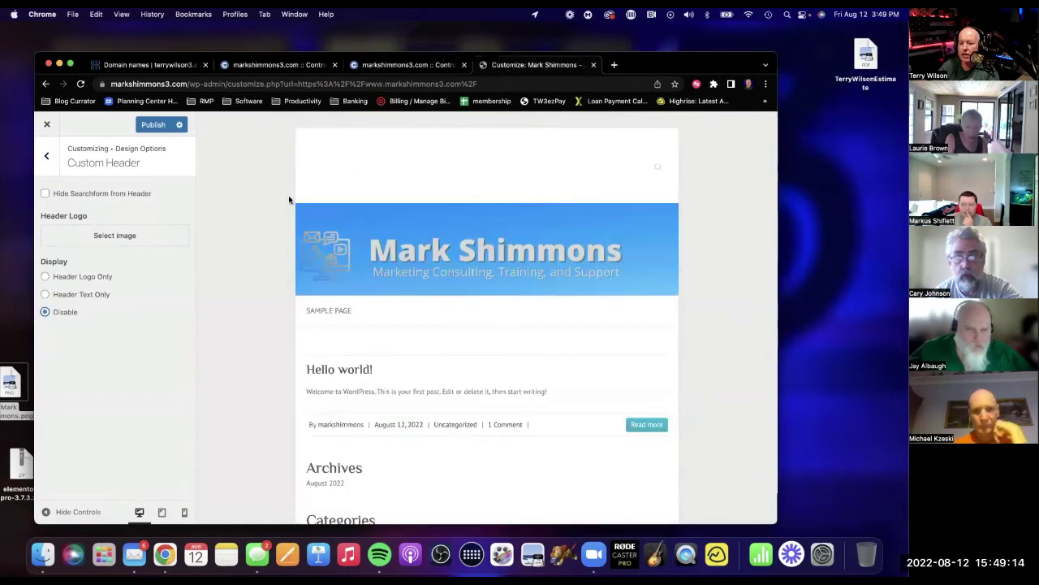
pyautogui.click(48, 160)
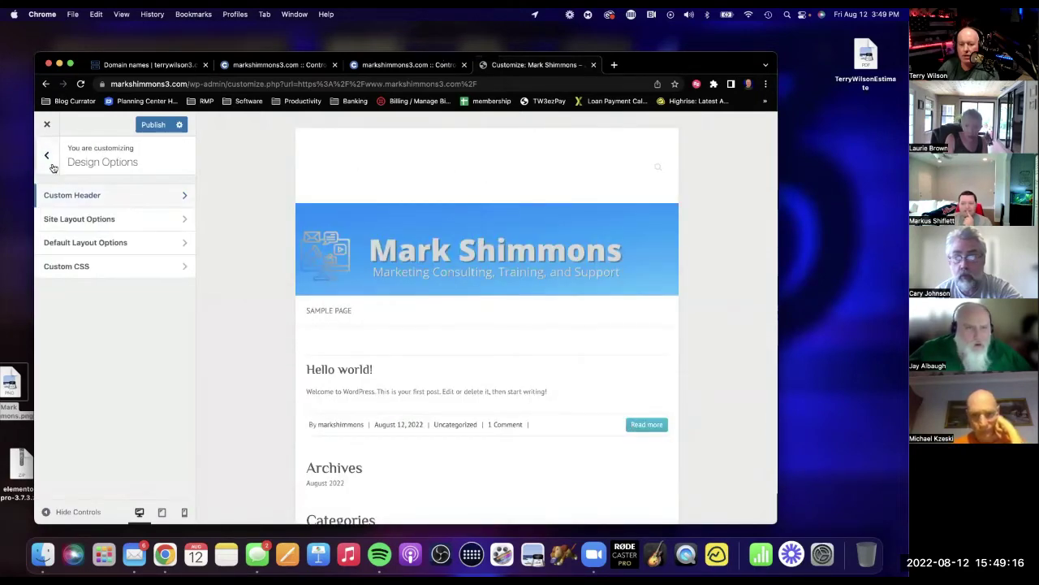
pyautogui.click(121, 222)
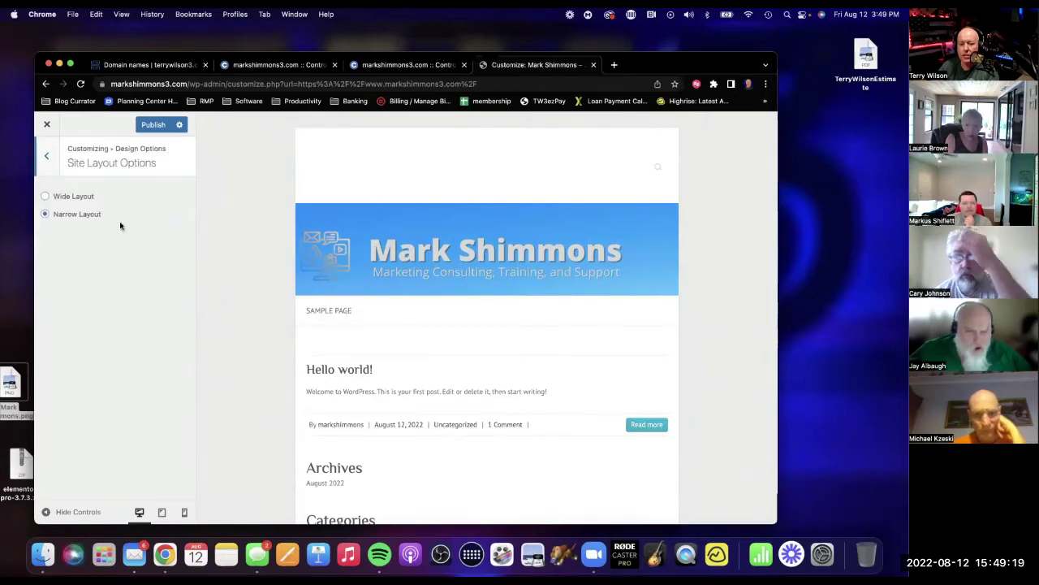
pyautogui.click(47, 196)
# - Set the default layout to No Sidebar, Full Width, publish, and view the live site
pyautogui.click(48, 160)
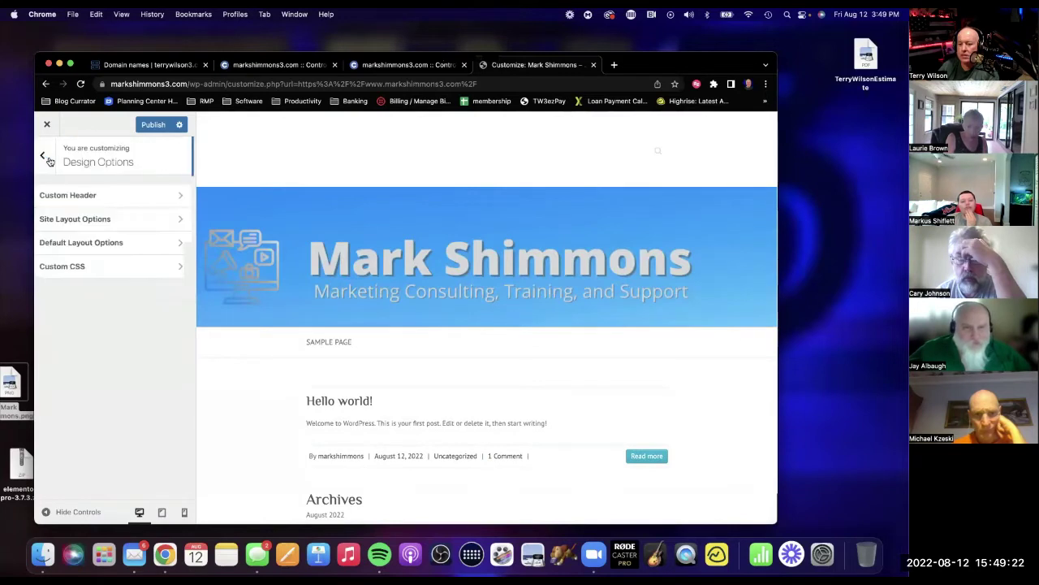
pyautogui.click(74, 242)
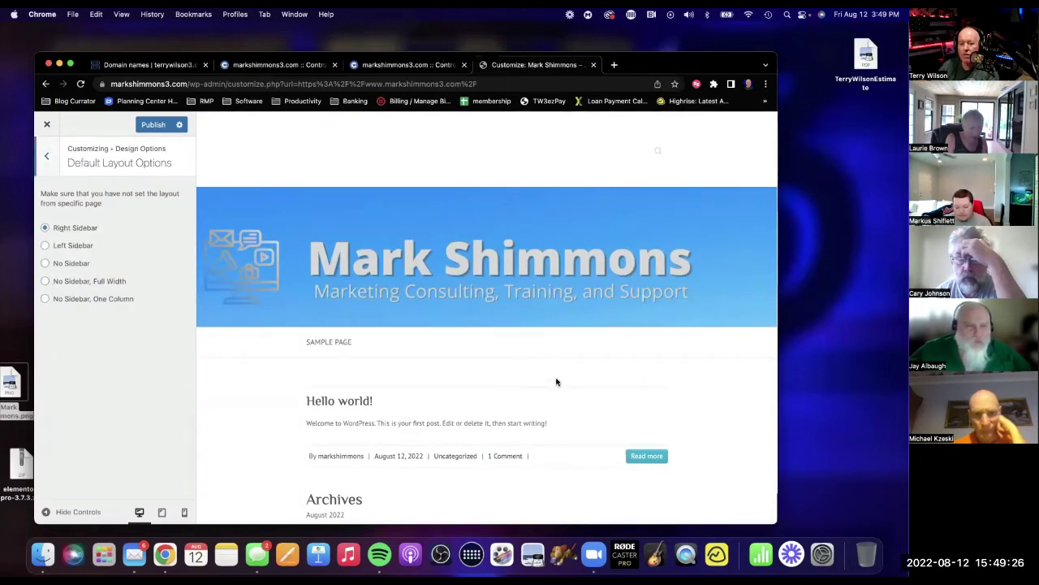
pyautogui.scroll(-3, 661, 417)
pyautogui.scroll(2, 664, 422)
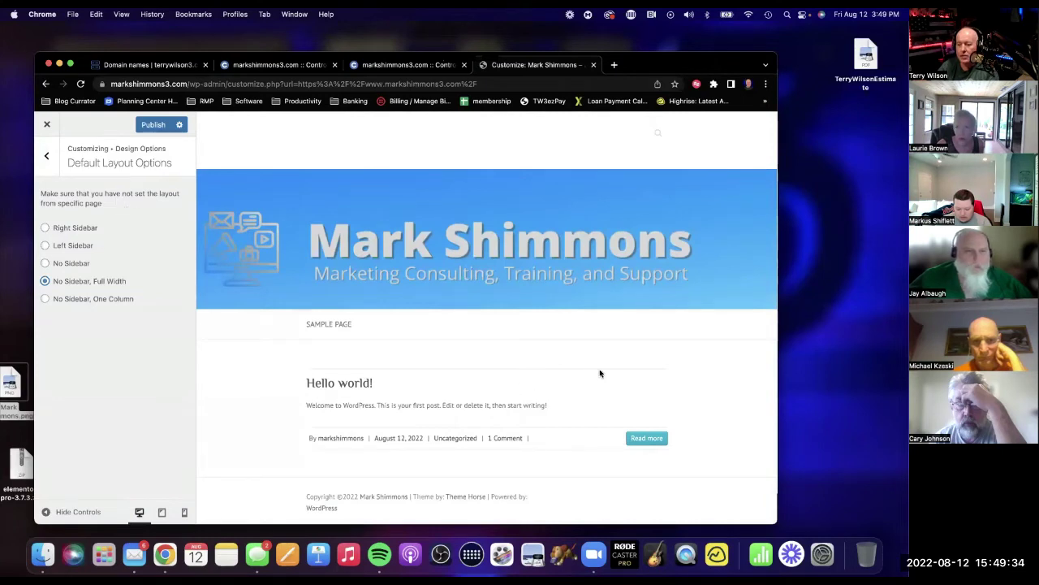
pyautogui.click(151, 124)
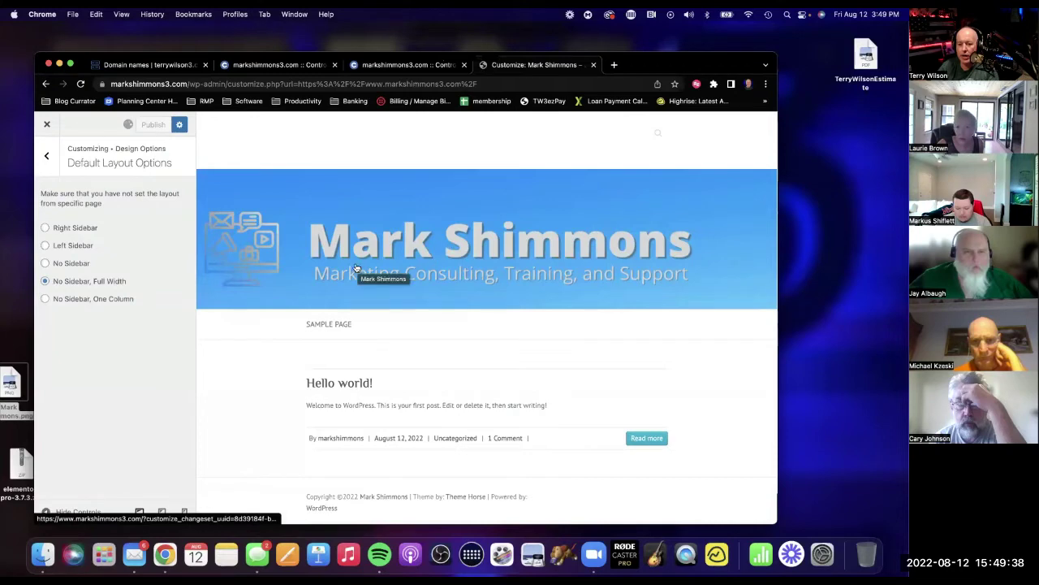
pyautogui.click(47, 125)
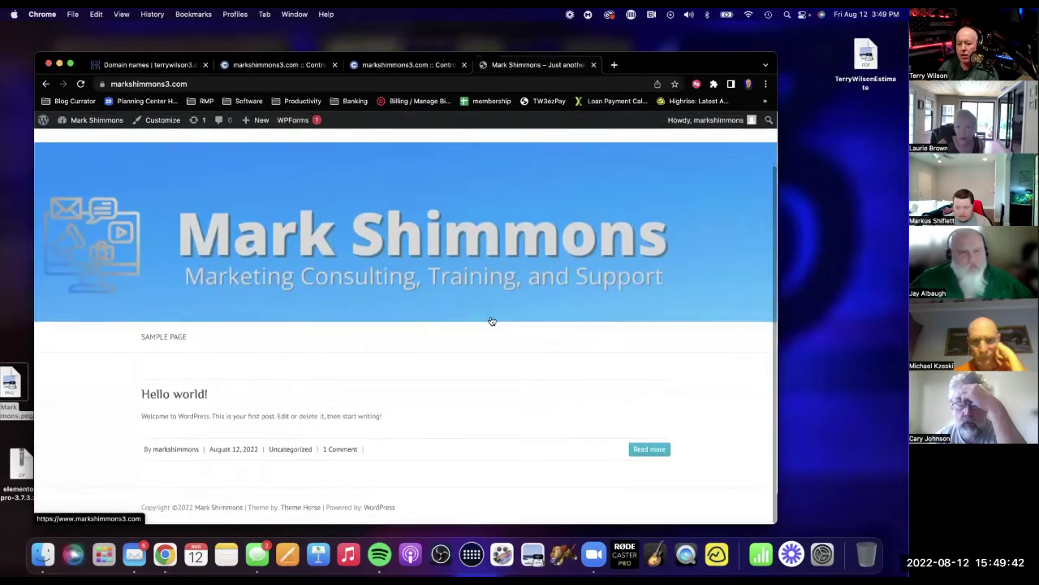
pyautogui.scroll(2, 492, 320)
pyautogui.scroll(-2, 487, 297)
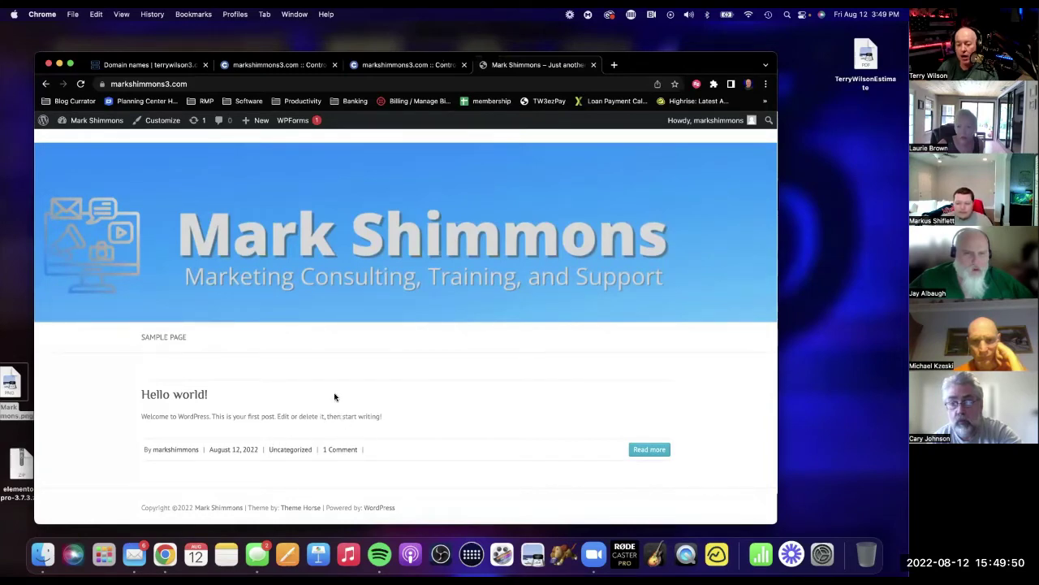
pyautogui.scroll(2, 542, 406)
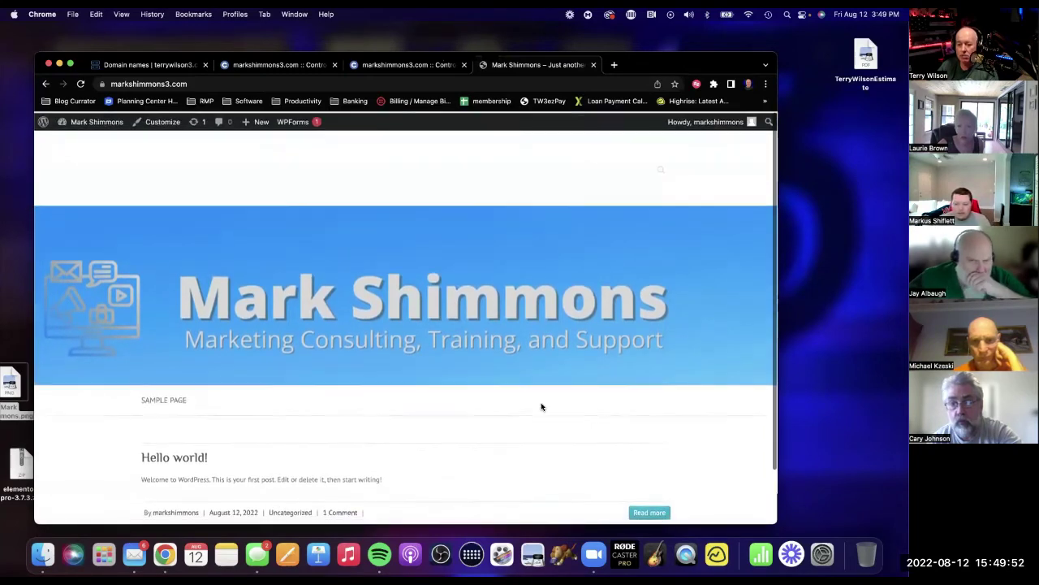
pyautogui.scroll(-2, 542, 407)
pyautogui.scroll(1, 542, 406)
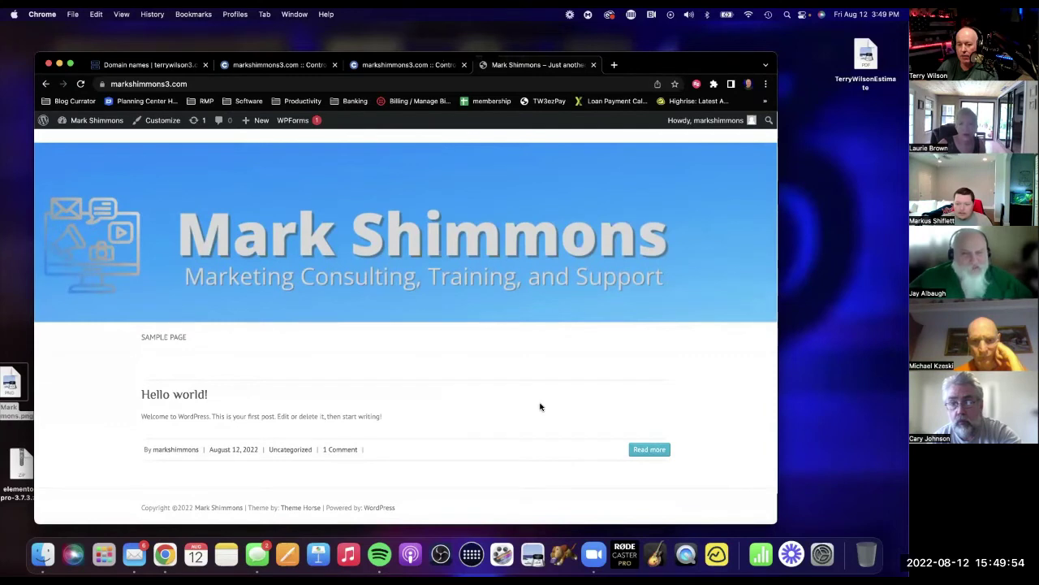
pyautogui.scroll(2, 540, 407)
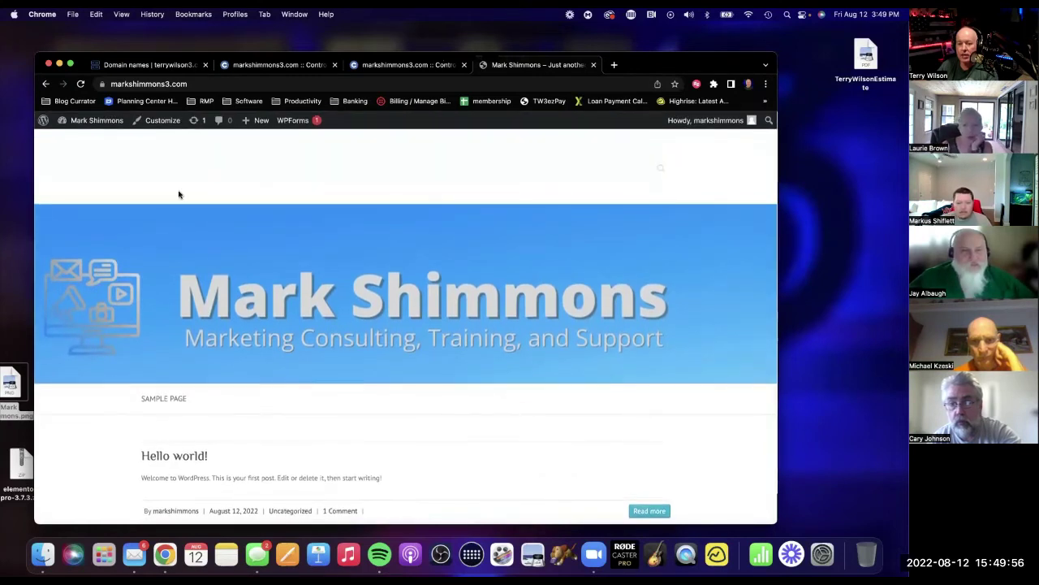
pyautogui.moveTo(96, 123)
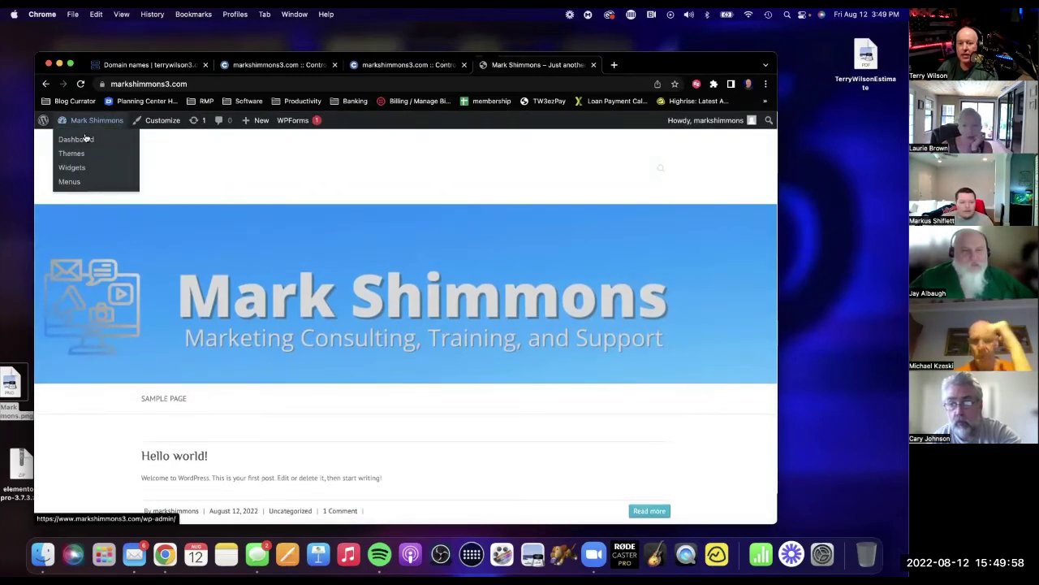
# - Move all three default pages to the trash with a bulk action
pyautogui.click(85, 141)
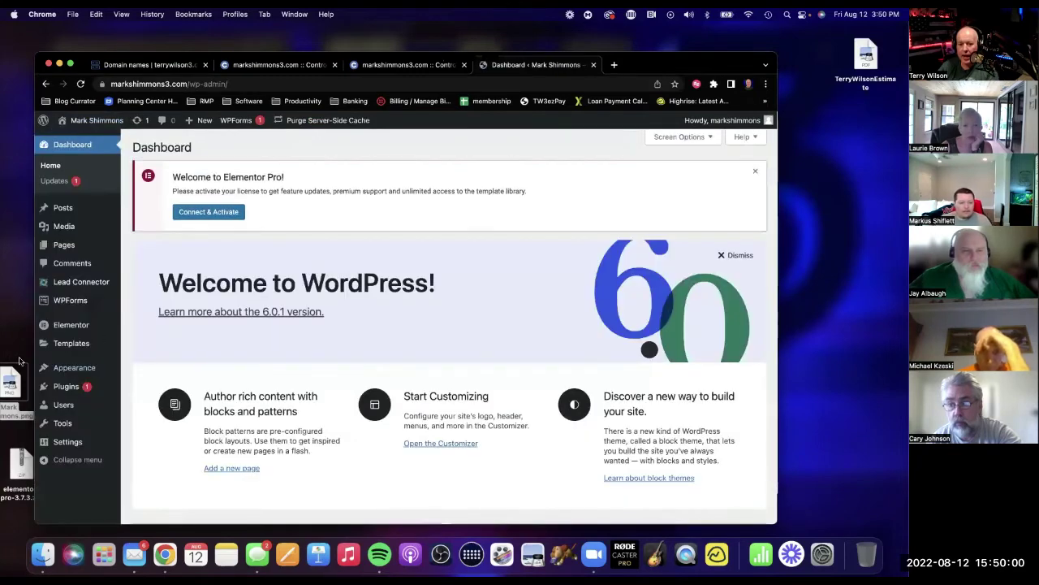
pyautogui.click(64, 245)
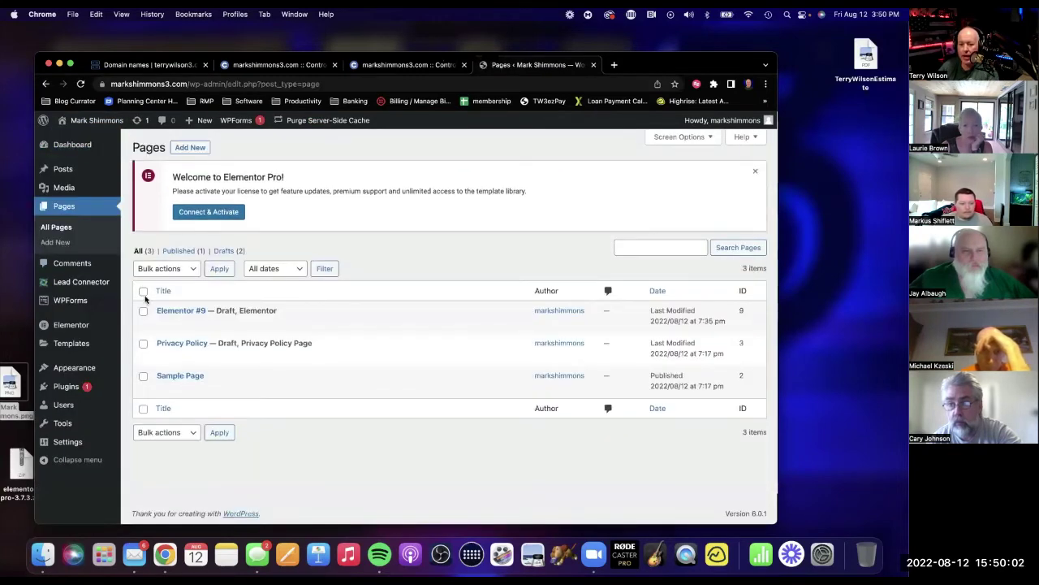
pyautogui.click(161, 432)
pyautogui.click(163, 457)
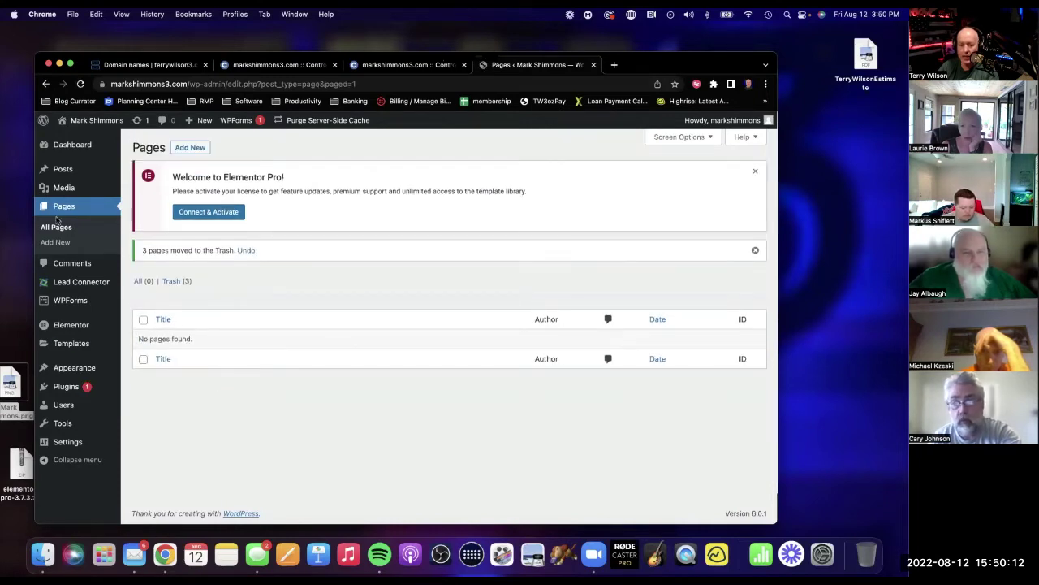
# - Move the Hello world! post to the trash
pyautogui.click(62, 168)
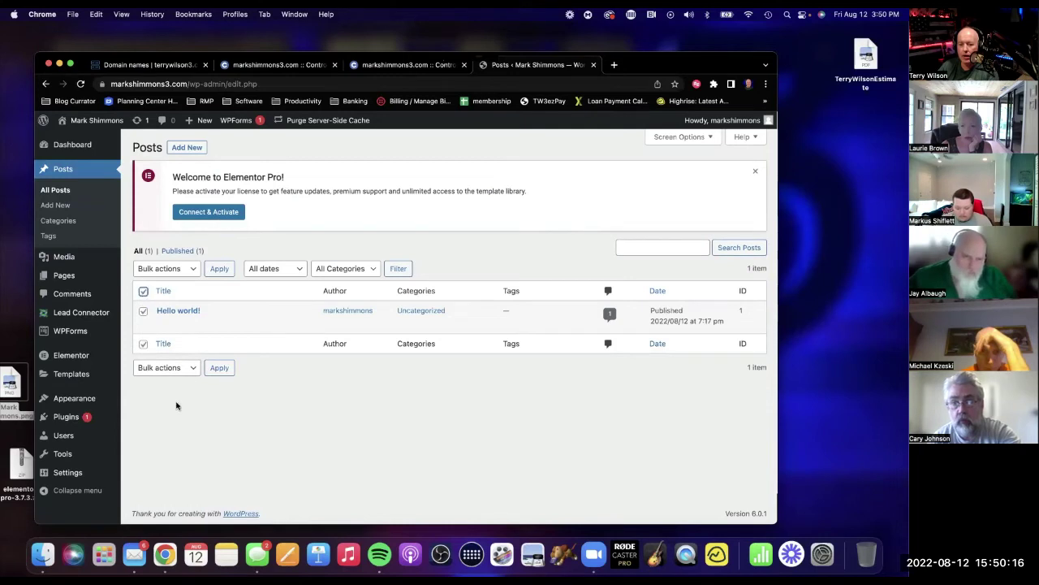
pyautogui.click(154, 367)
pyautogui.click(155, 393)
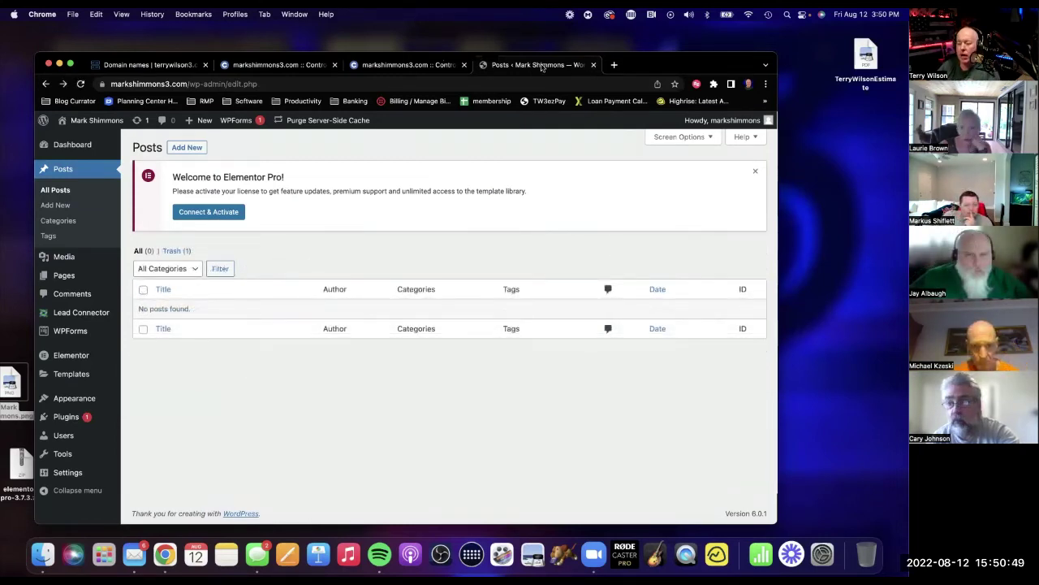
pyautogui.click(615, 65)
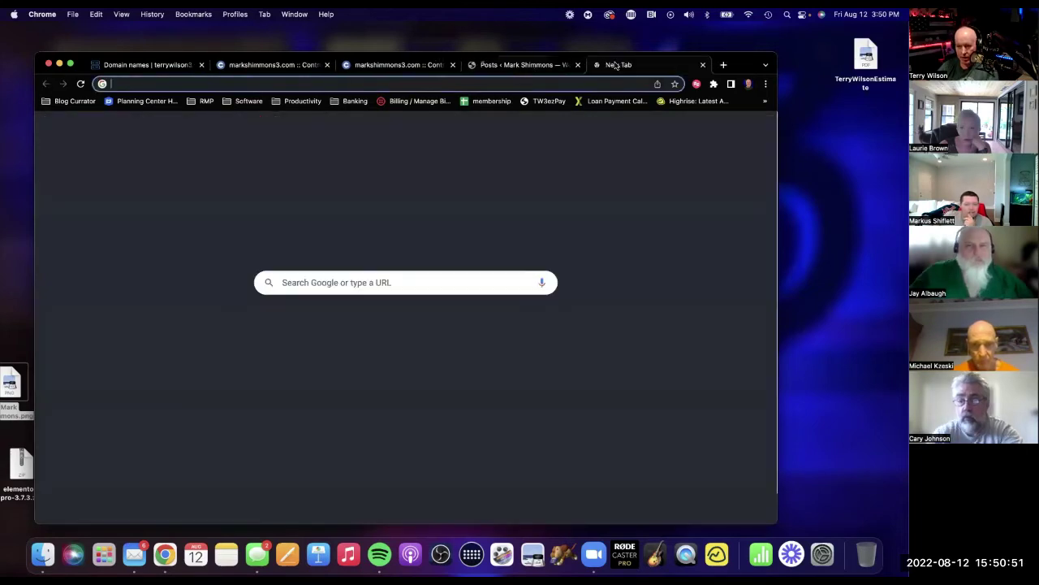
# - Load terrywilson3.com/wp-admin in the new tab to reach its dashboard
pyautogui.write('terrywilson3.ne')
pyautogui.press('BackSpace')
pyautogui.press('BackSpace')
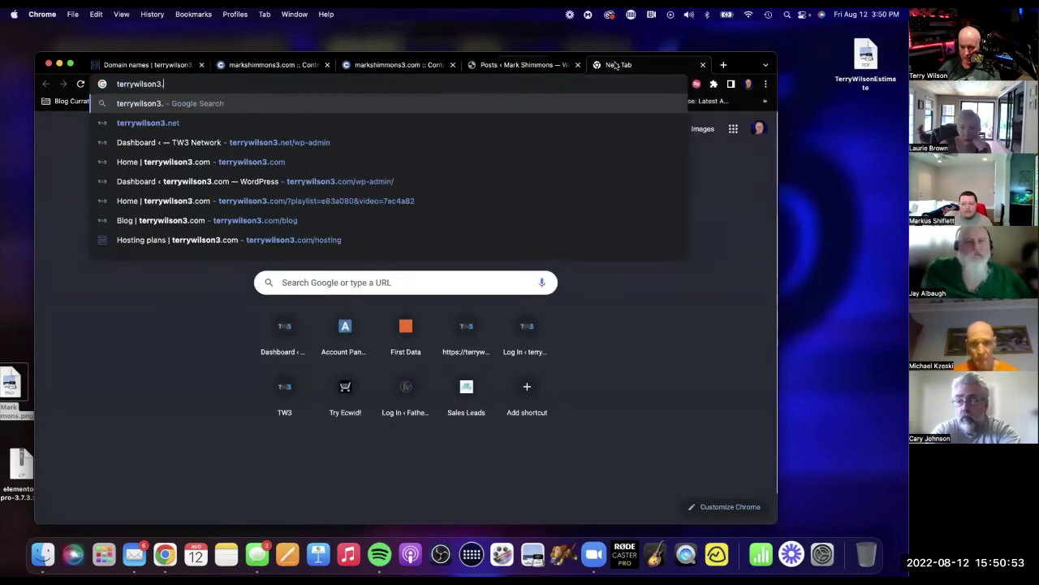
pyautogui.write('com')
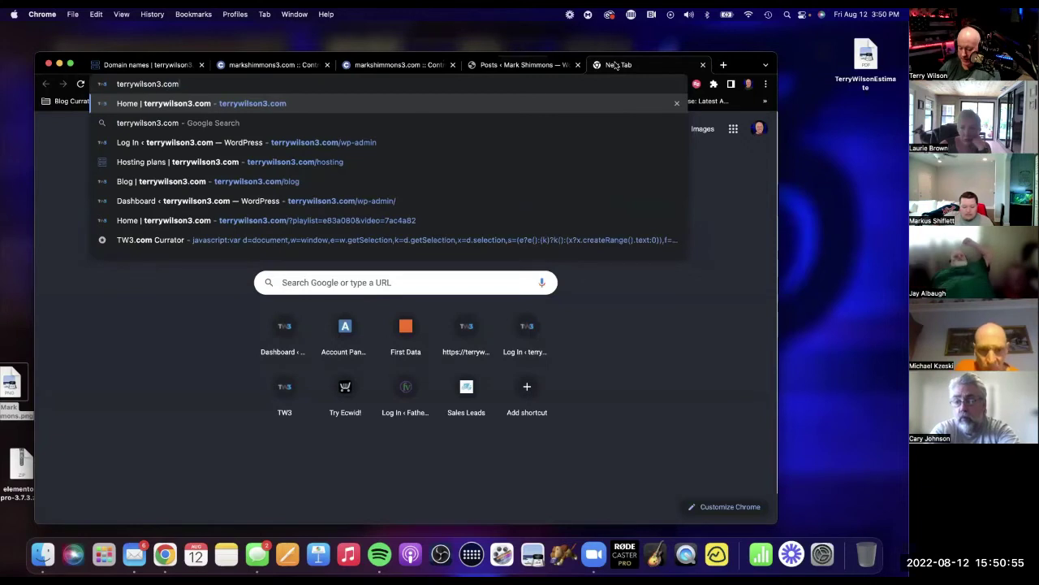
pyautogui.write('/')
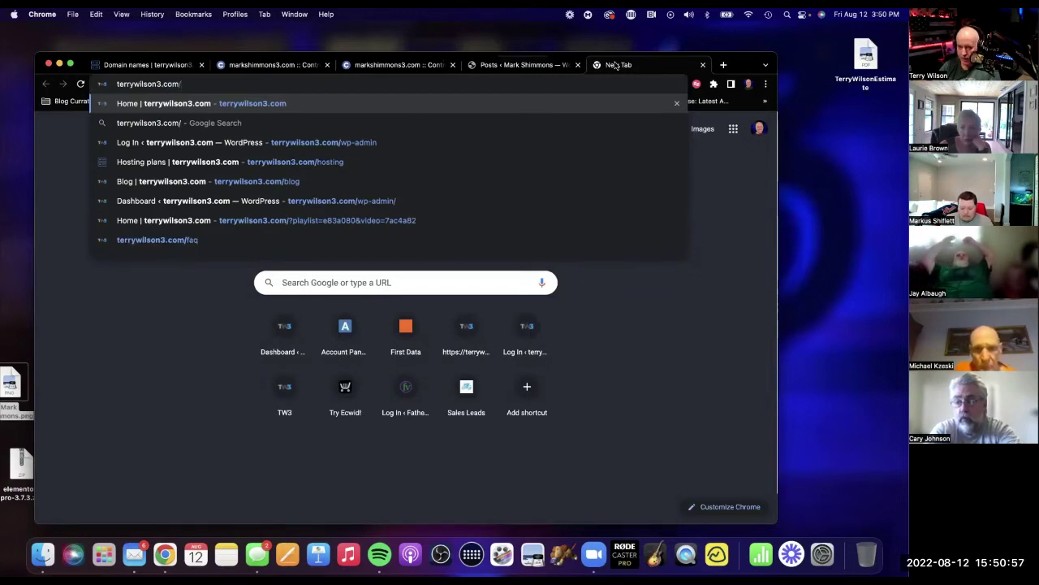
pyautogui.write('wp')
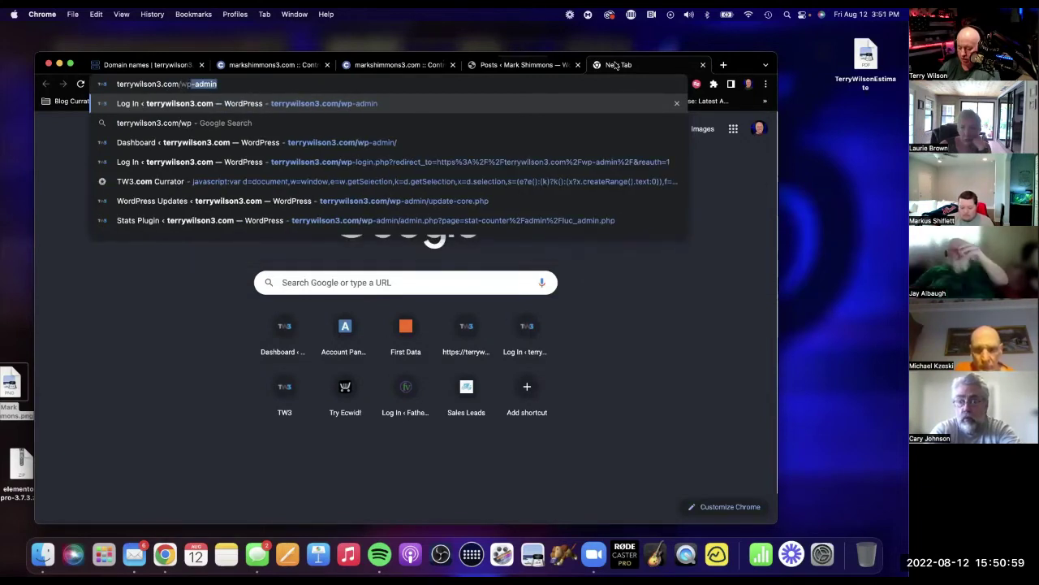
pyautogui.press('Return')
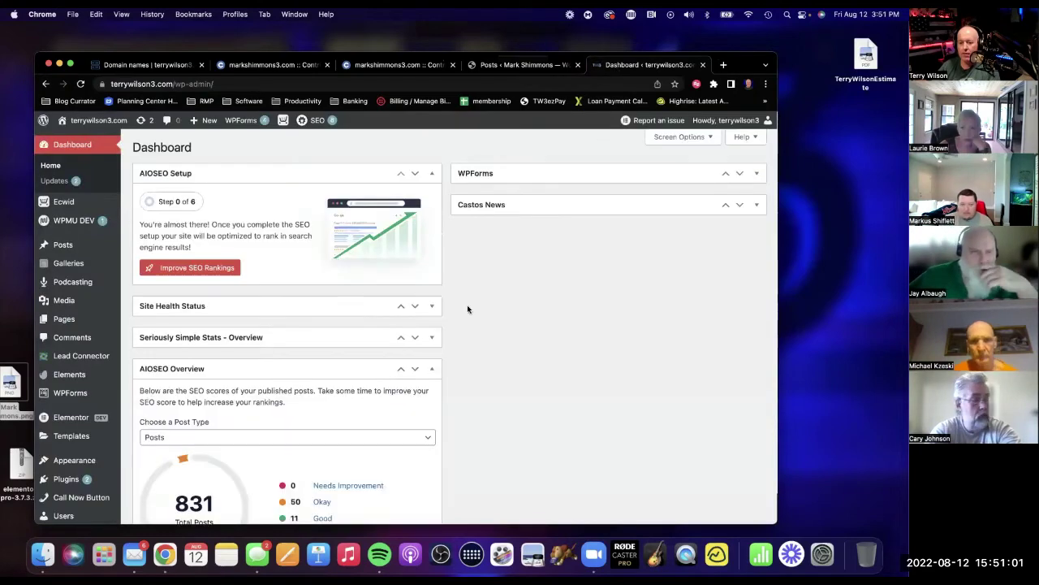
pyautogui.scroll(-5, 401, 342)
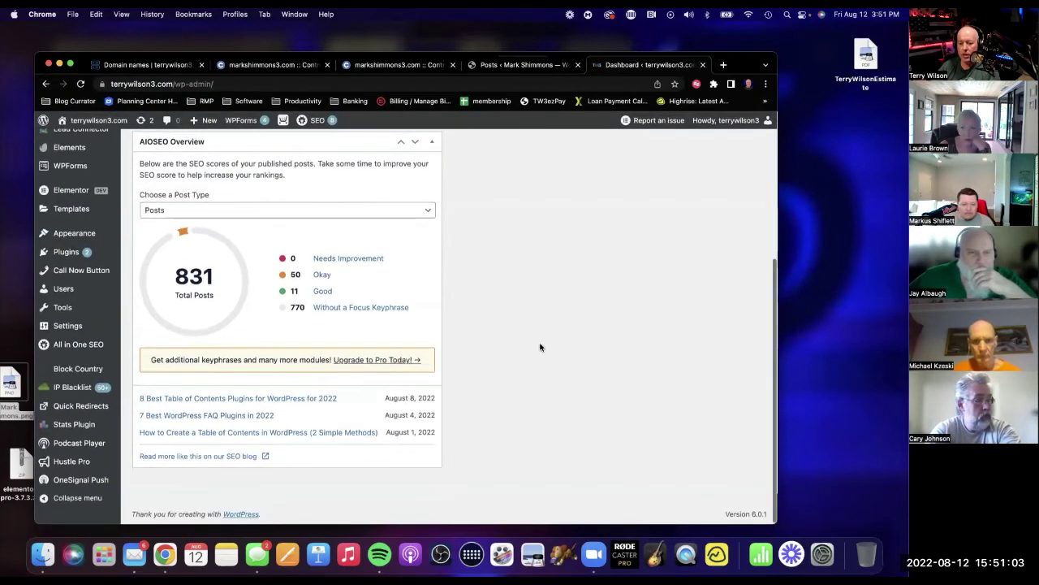
pyautogui.scroll(5, 541, 346)
pyautogui.scroll(-5, 215, 290)
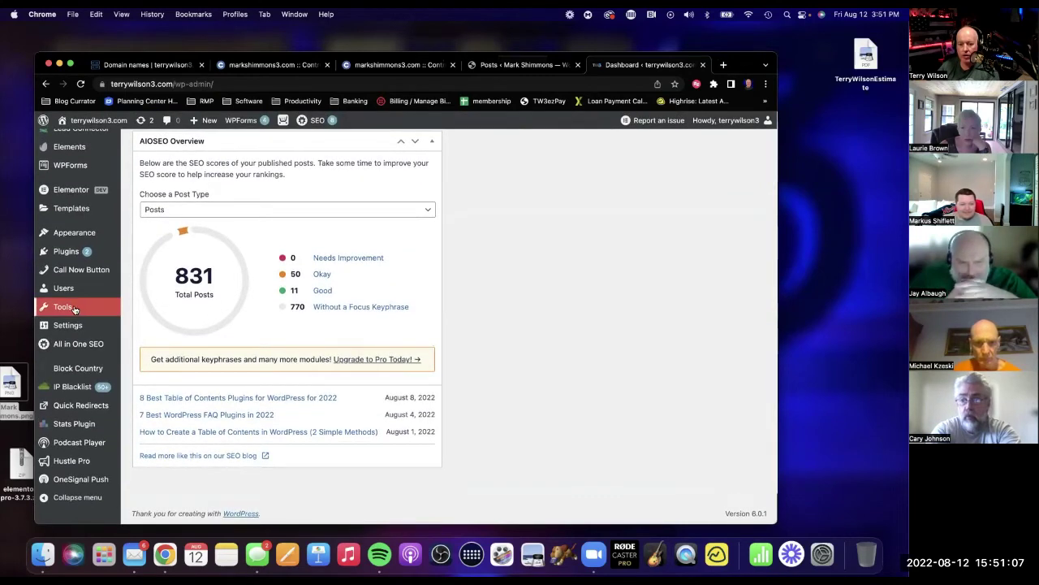
pyautogui.moveTo(74, 309)
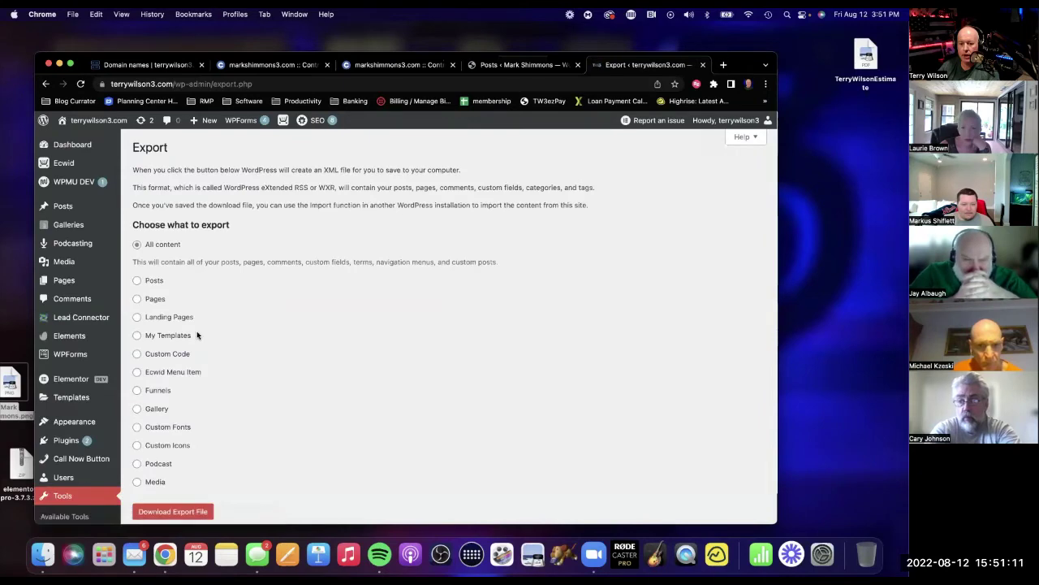
pyautogui.scroll(-3, 196, 333)
pyautogui.scroll(3, 197, 333)
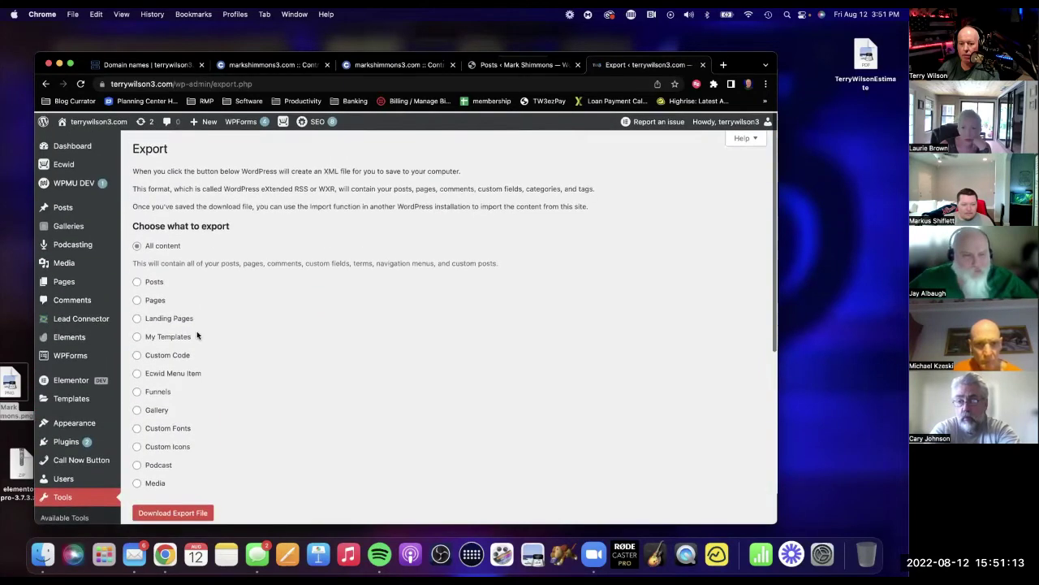
pyautogui.scroll(-3, 316, 309)
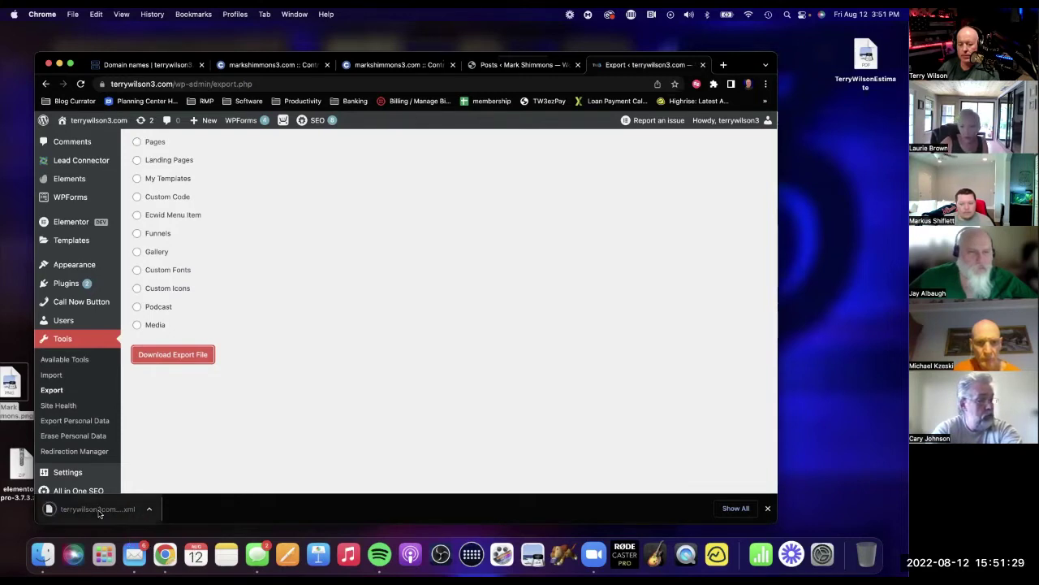
pyautogui.moveTo(99, 513); pyautogui.dragTo(12, 250)
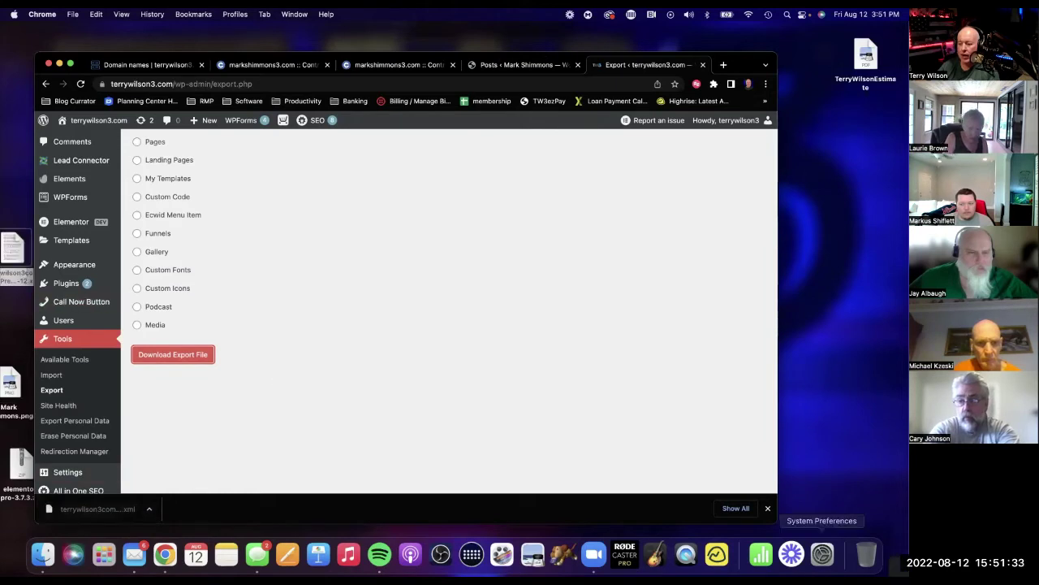
pyautogui.click(768, 508)
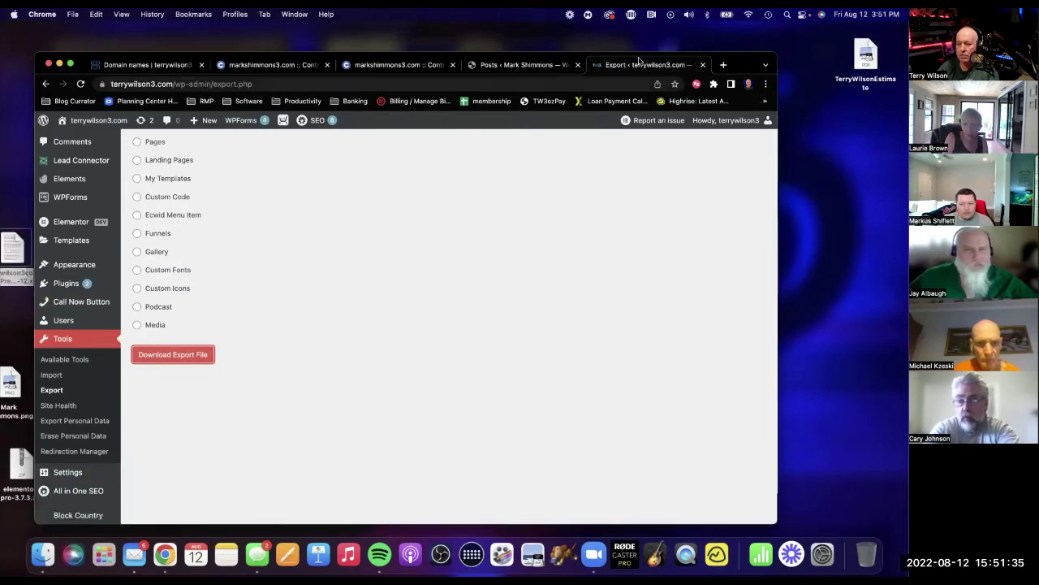
pyautogui.click(524, 65)
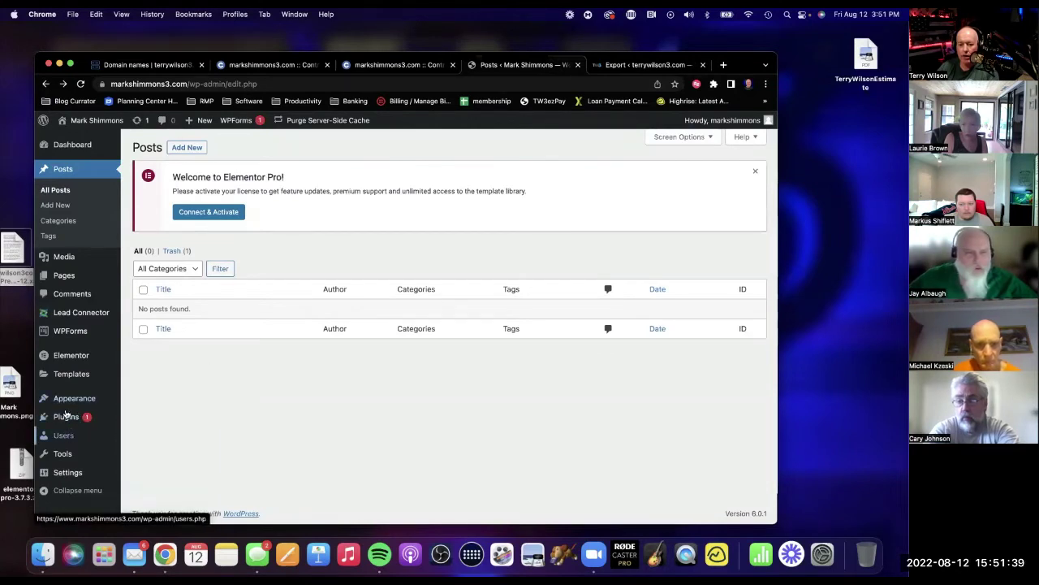
# - Install the WordPress importer from Tools > Import and run it
pyautogui.moveTo(70, 278)
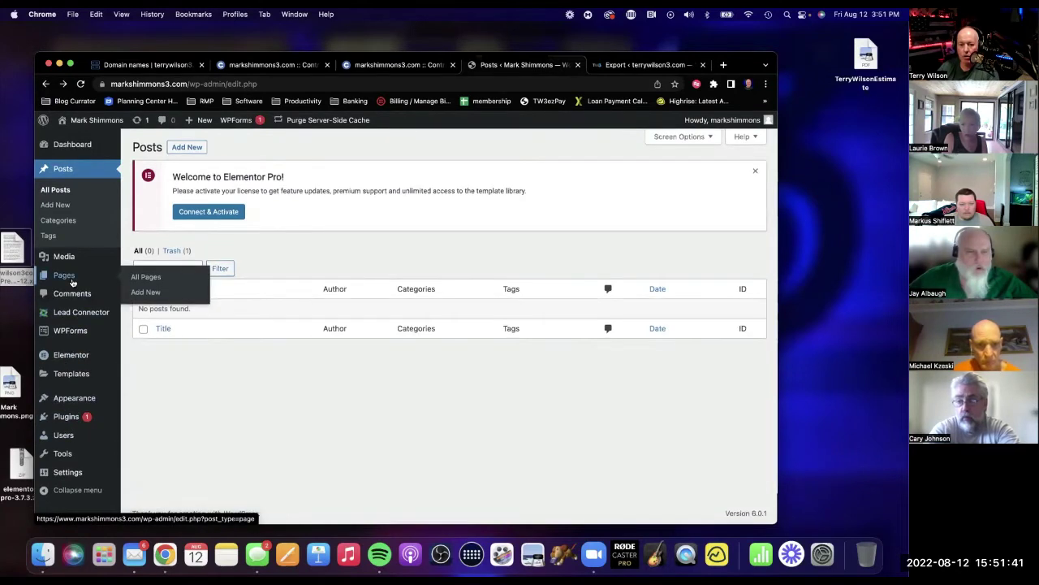
pyautogui.moveTo(75, 457)
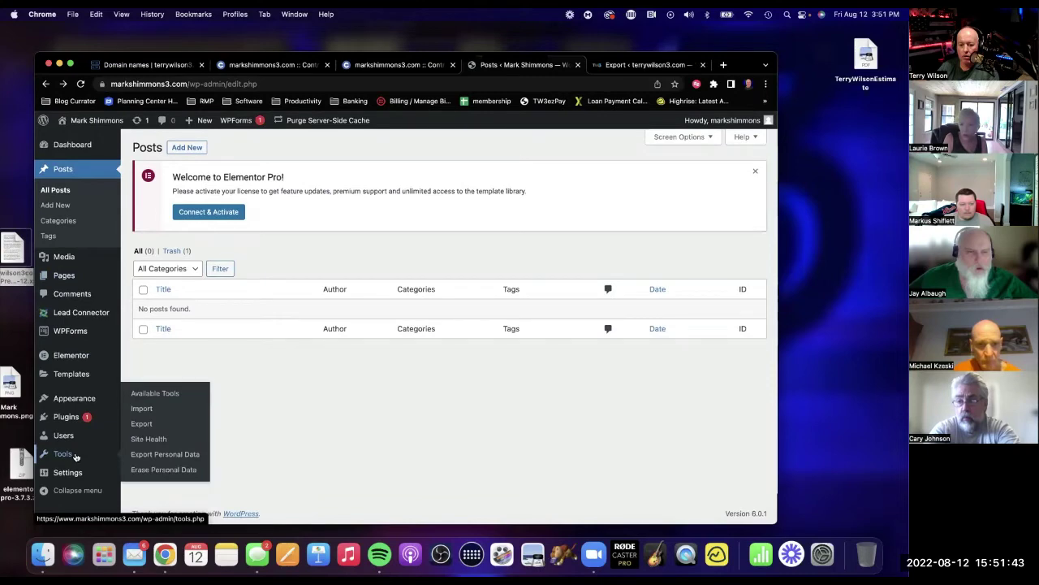
pyautogui.click(139, 408)
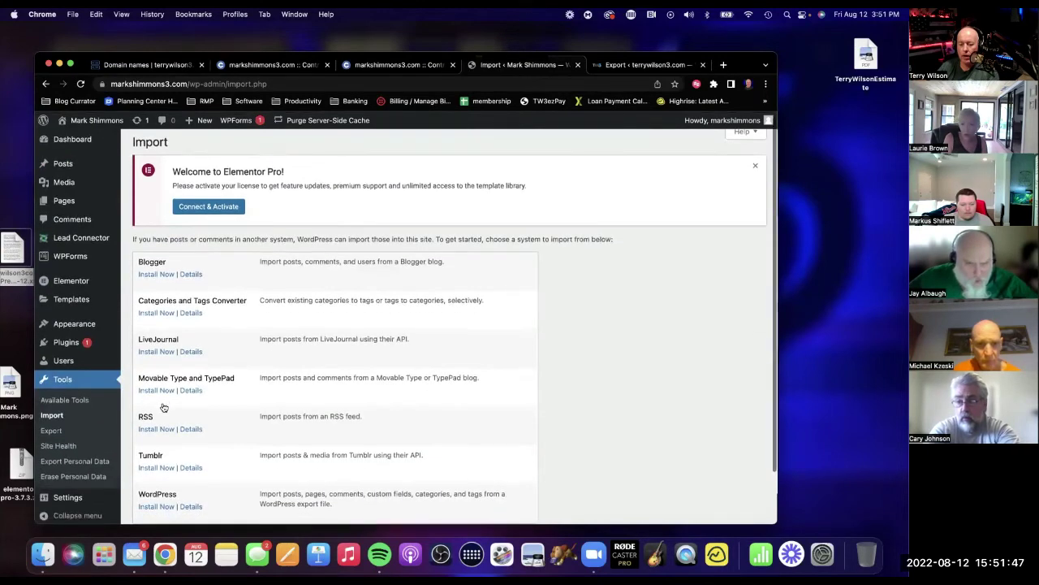
pyautogui.scroll(-3, 162, 408)
pyautogui.scroll(4, 164, 404)
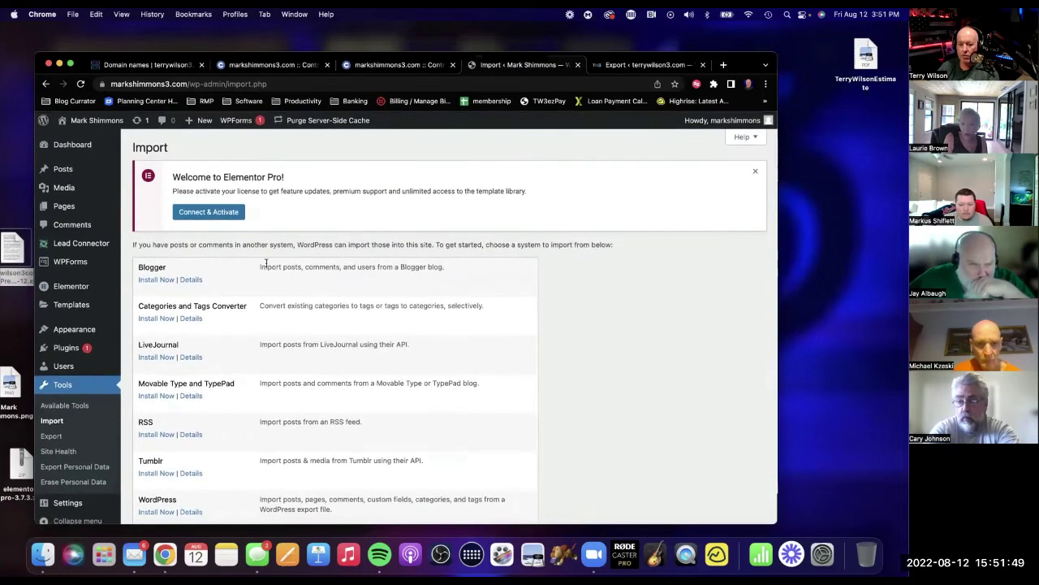
pyautogui.scroll(-2, 228, 359)
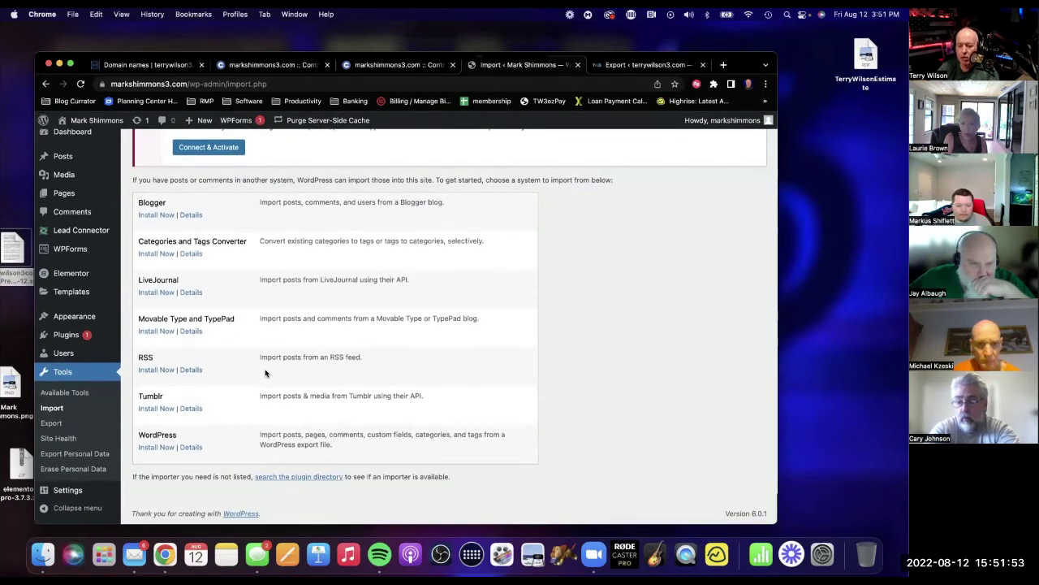
pyautogui.click(155, 446)
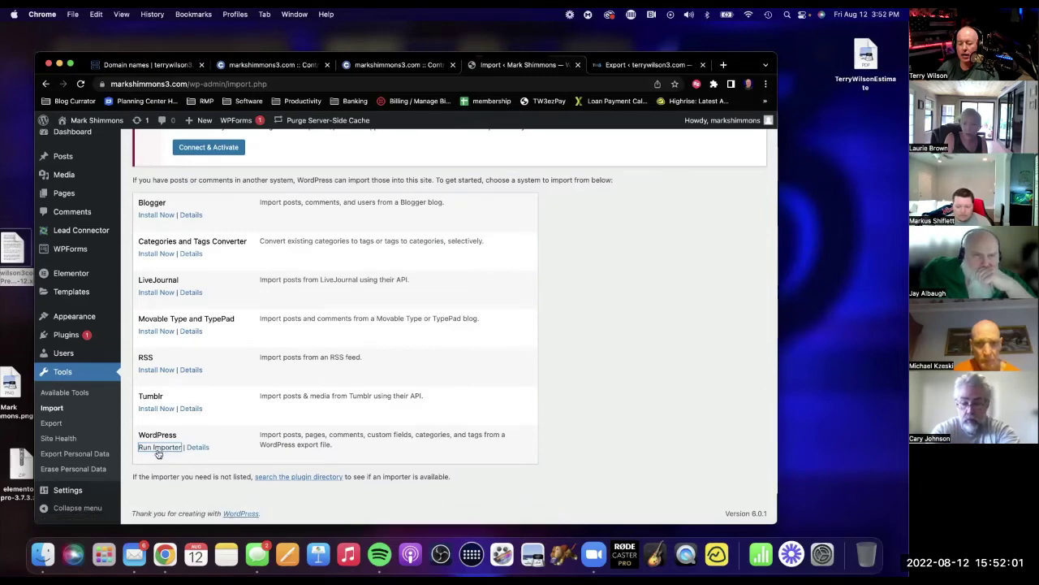
pyautogui.click(160, 449)
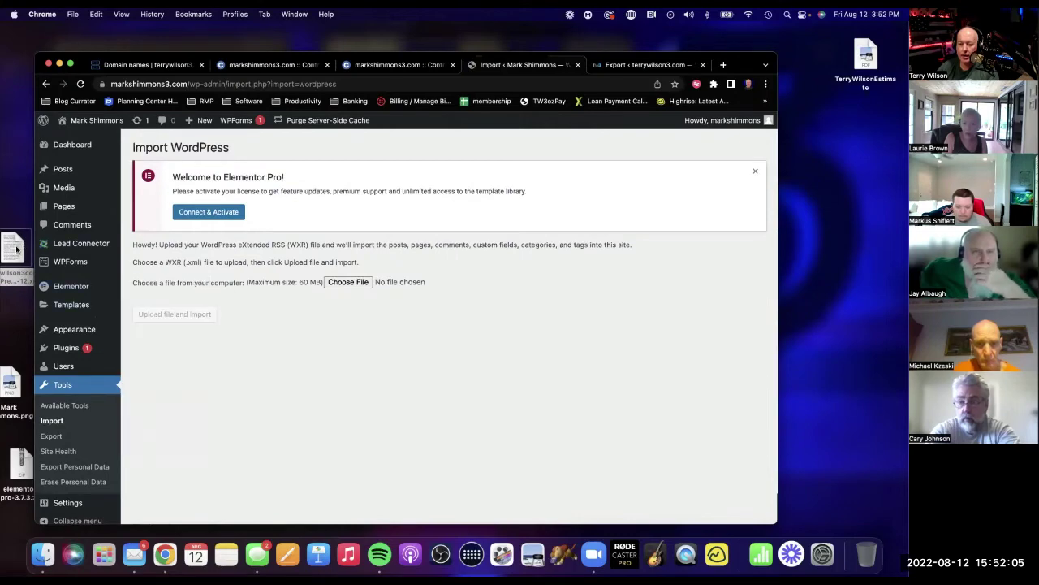
# - Choose the exported XML file from Documents > master > TechBundle
pyautogui.click(348, 282)
pyautogui.click(138, 313)
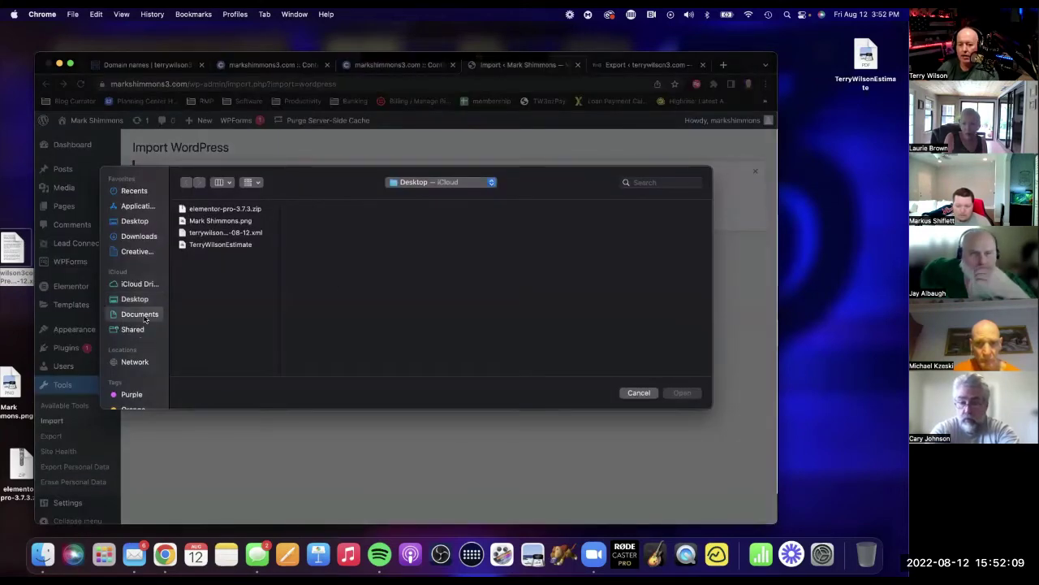
pyautogui.click(203, 280)
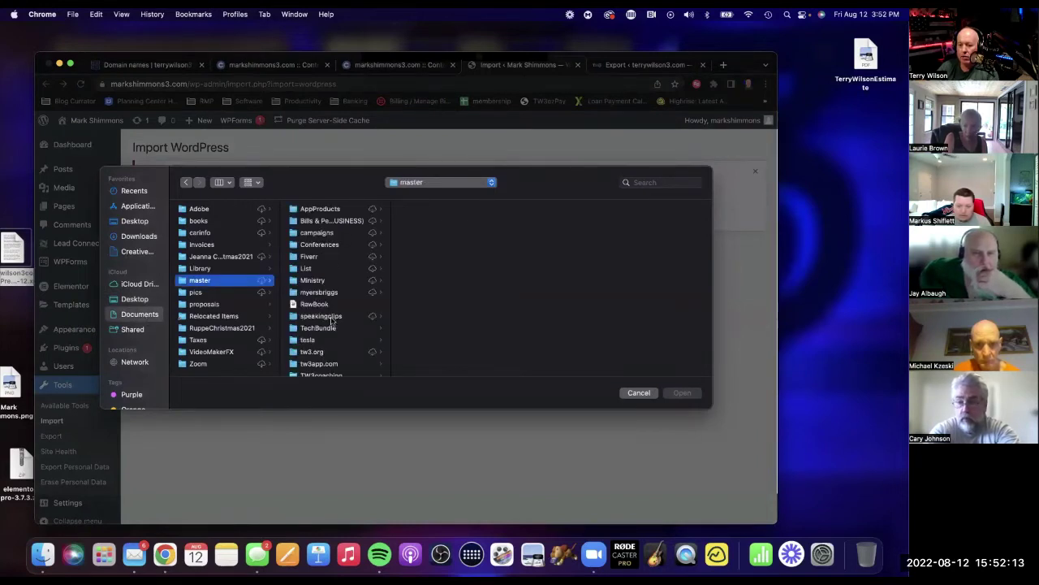
pyautogui.click(329, 328)
pyautogui.click(438, 257)
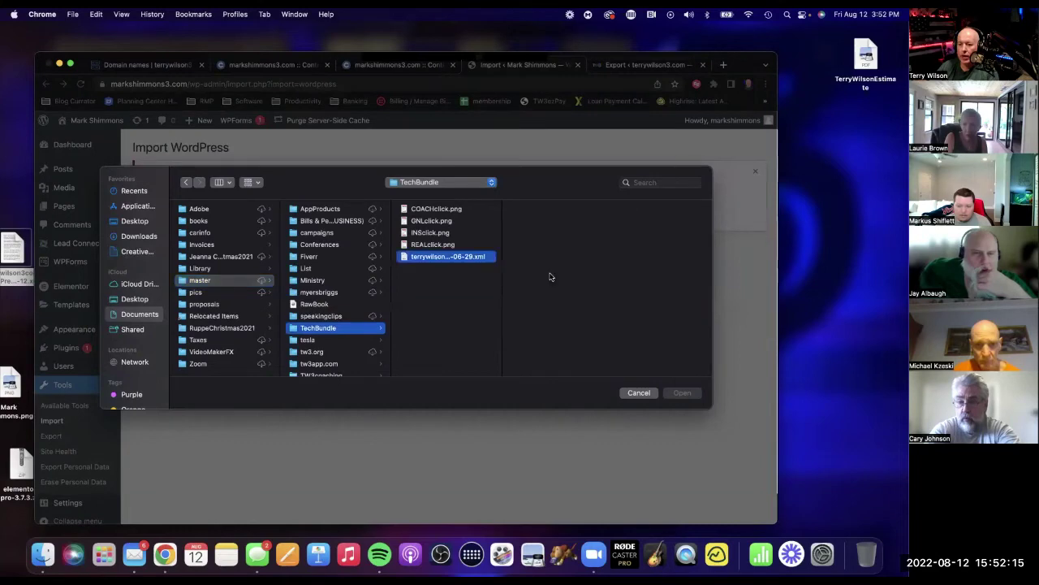
pyautogui.click(682, 393)
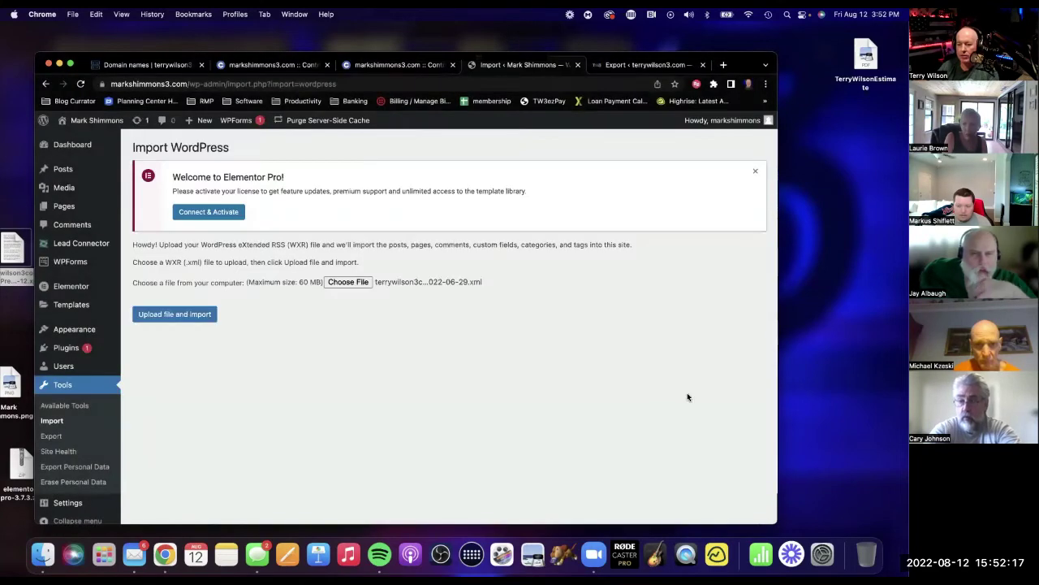
# - Upload the export file and assign the imported posts to the existing site user
pyautogui.click(201, 319)
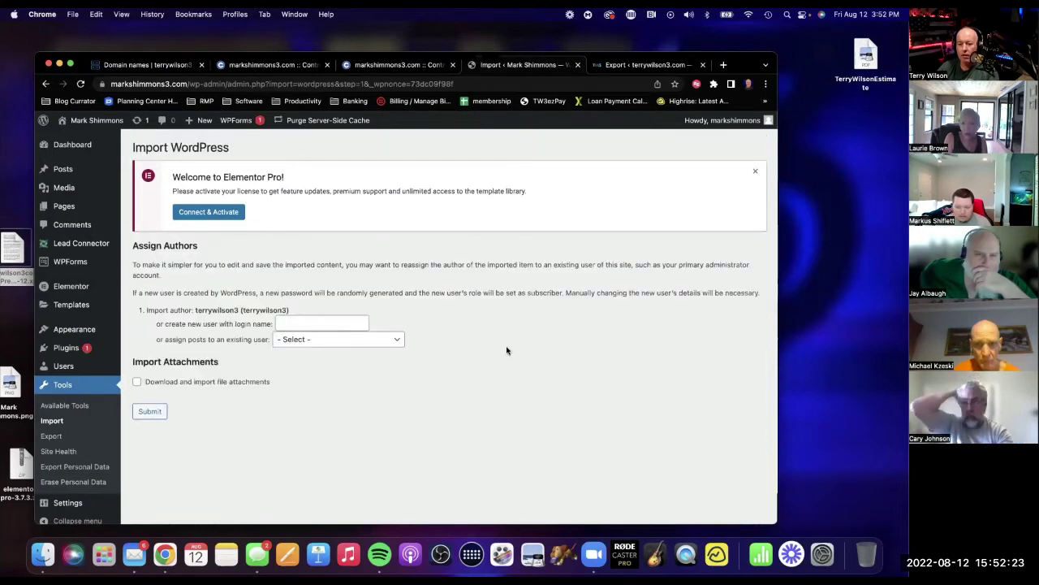
pyautogui.click(283, 338)
pyautogui.click(547, 420)
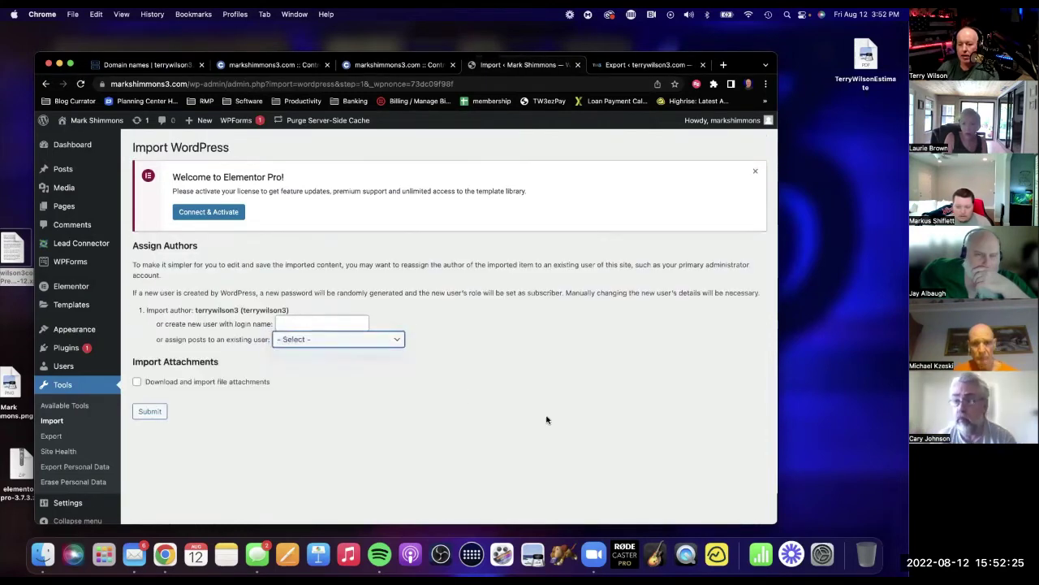
pyautogui.press('Down')
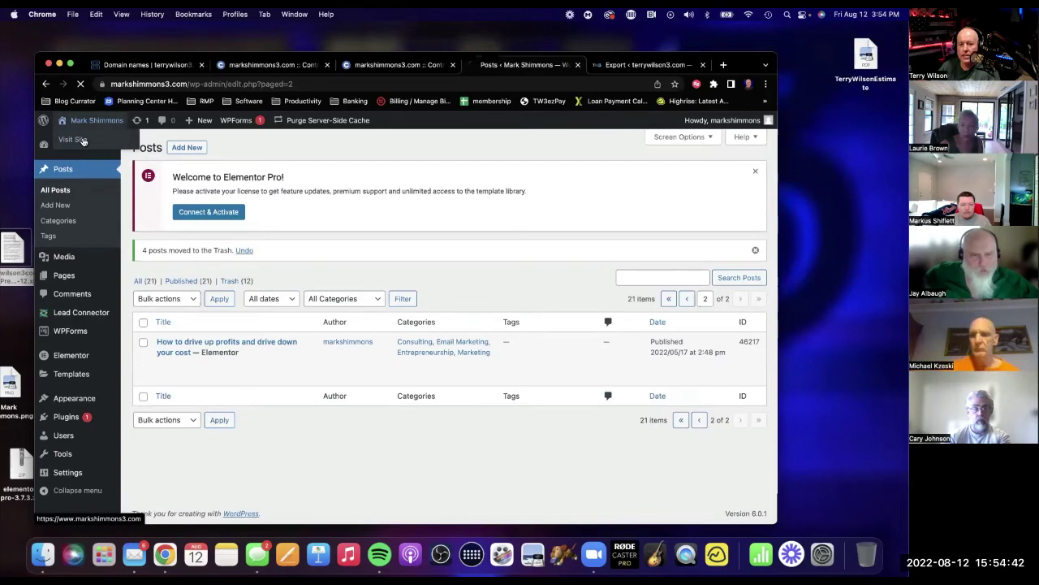
# - Visit the public site and read through the ghosting prospect blog post
pyautogui.click(82, 140)
pyautogui.scroll(-10, 408, 289)
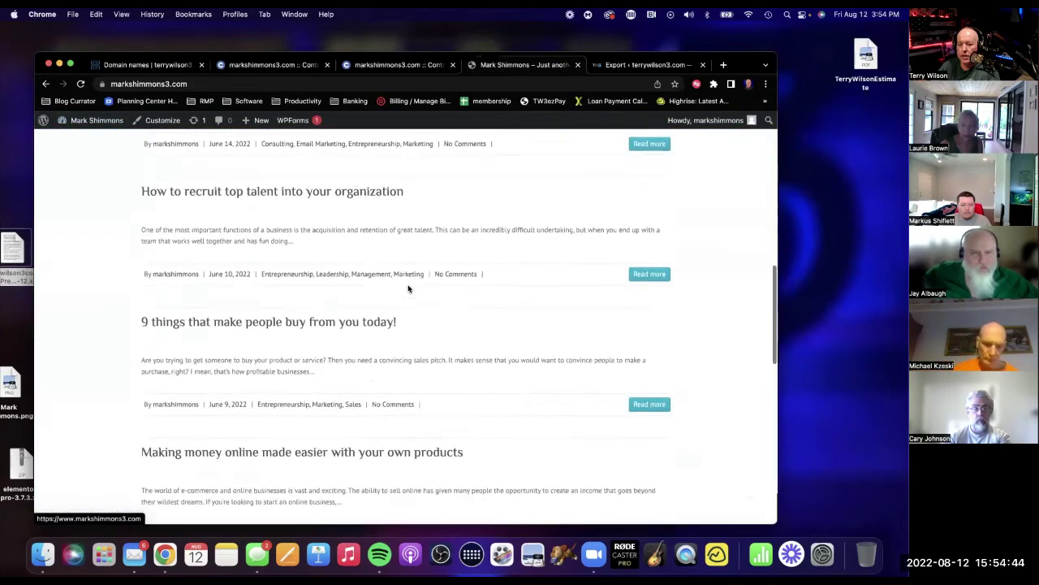
pyautogui.scroll(-10, 409, 289)
pyautogui.scroll(20, 410, 289)
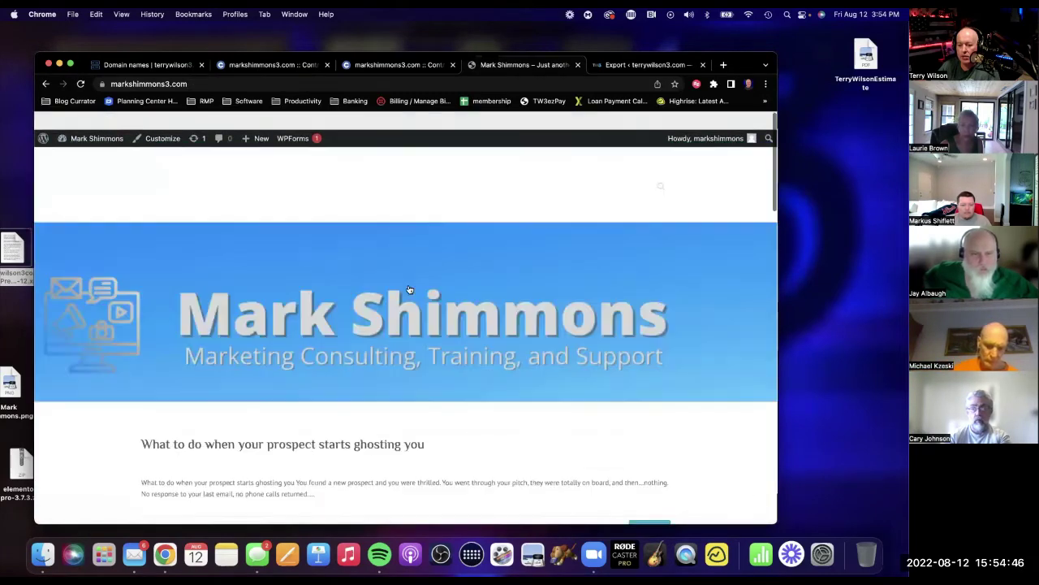
pyautogui.scroll(-5, 381, 276)
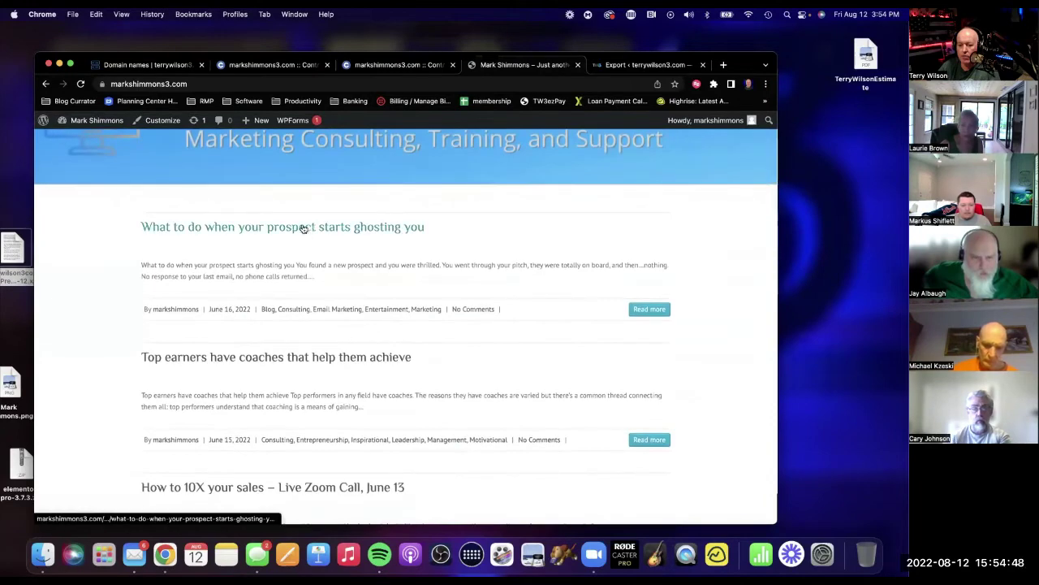
pyautogui.click(302, 228)
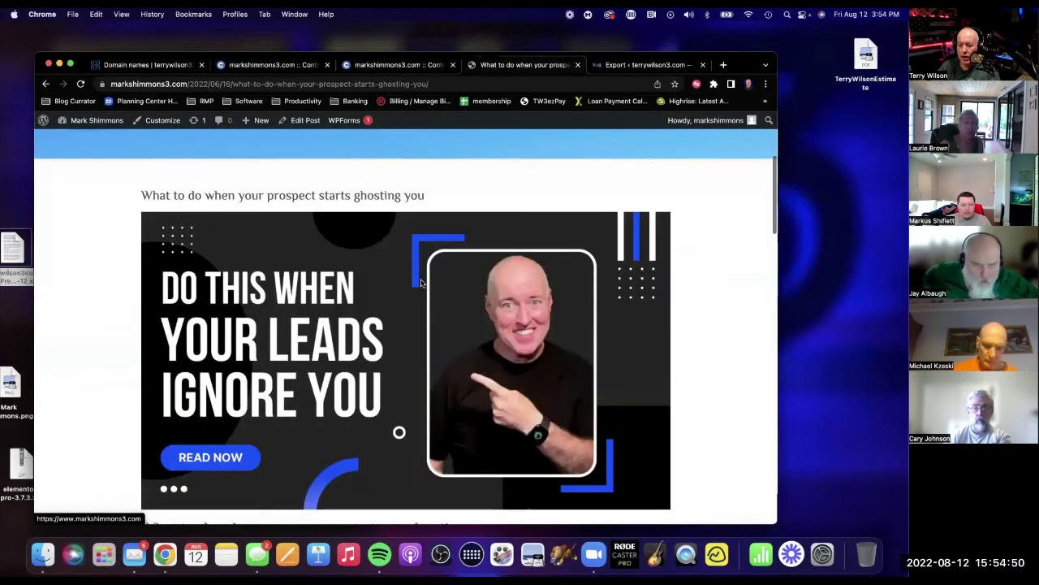
pyautogui.scroll(-6, 421, 282)
pyautogui.scroll(-4, 494, 227)
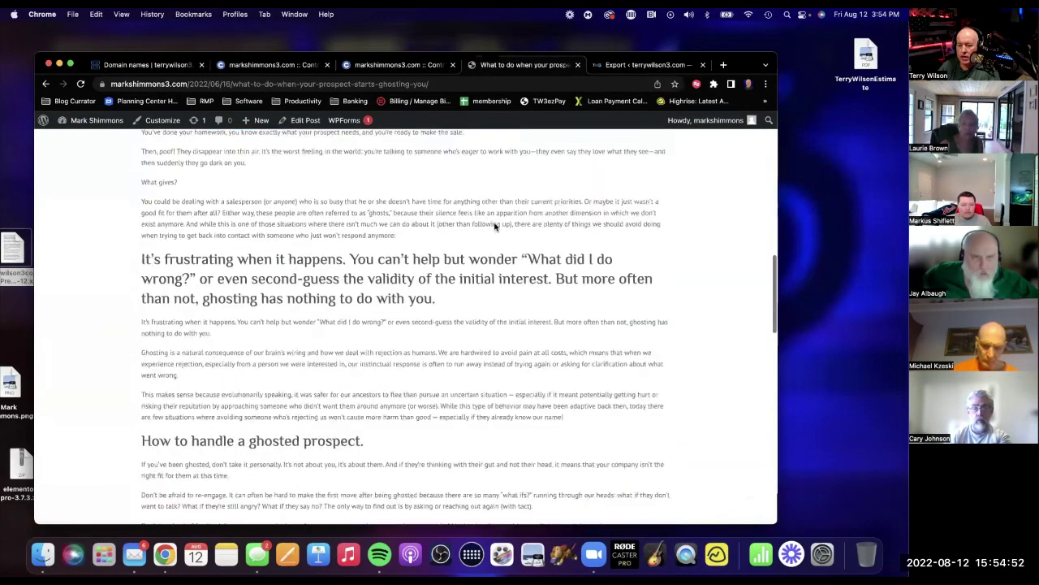
pyautogui.scroll(-15, 494, 227)
pyautogui.scroll(4, 598, 292)
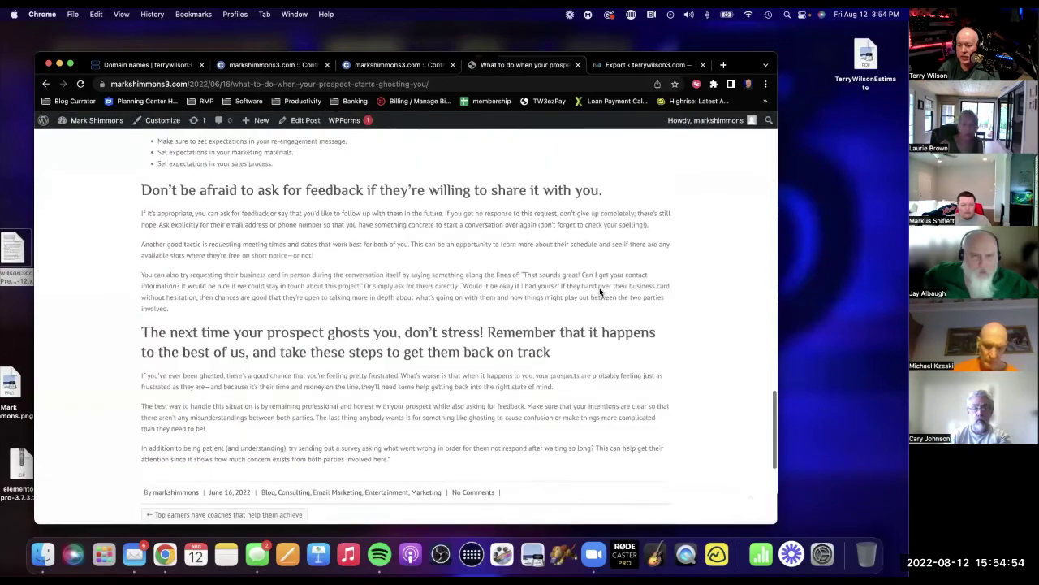
pyautogui.scroll(10, 600, 292)
pyautogui.click(306, 286)
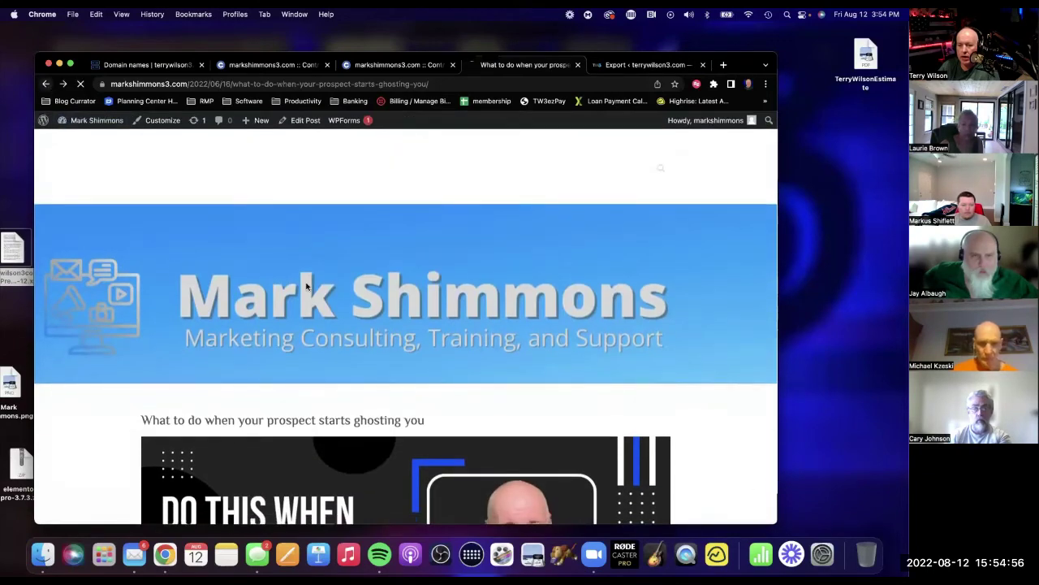
# - Check the How to 10X your sales post, then return to the admin dashboard
pyautogui.scroll(-10, 306, 286)
pyautogui.click(274, 253)
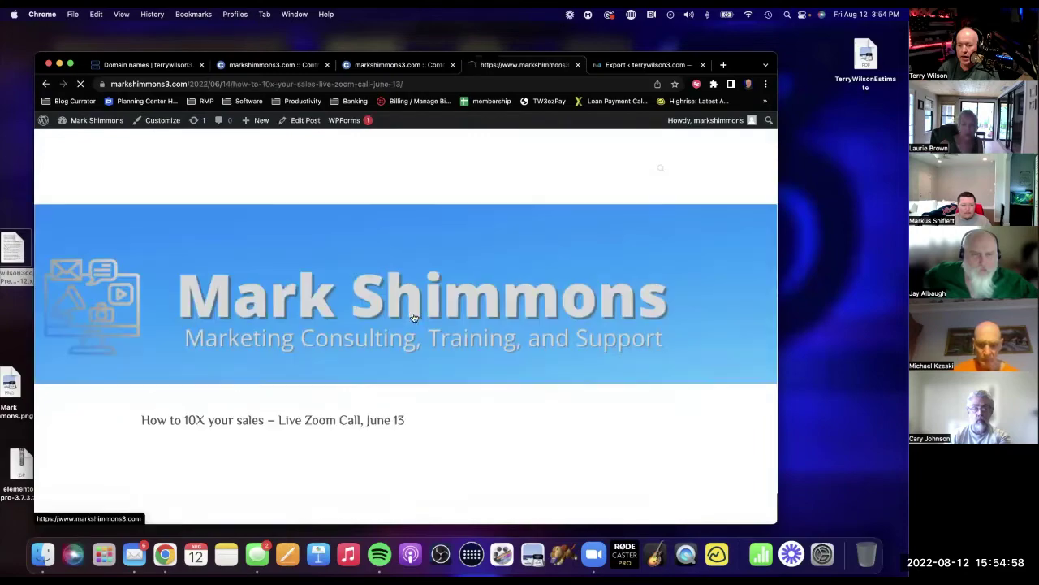
pyautogui.scroll(-20, 463, 320)
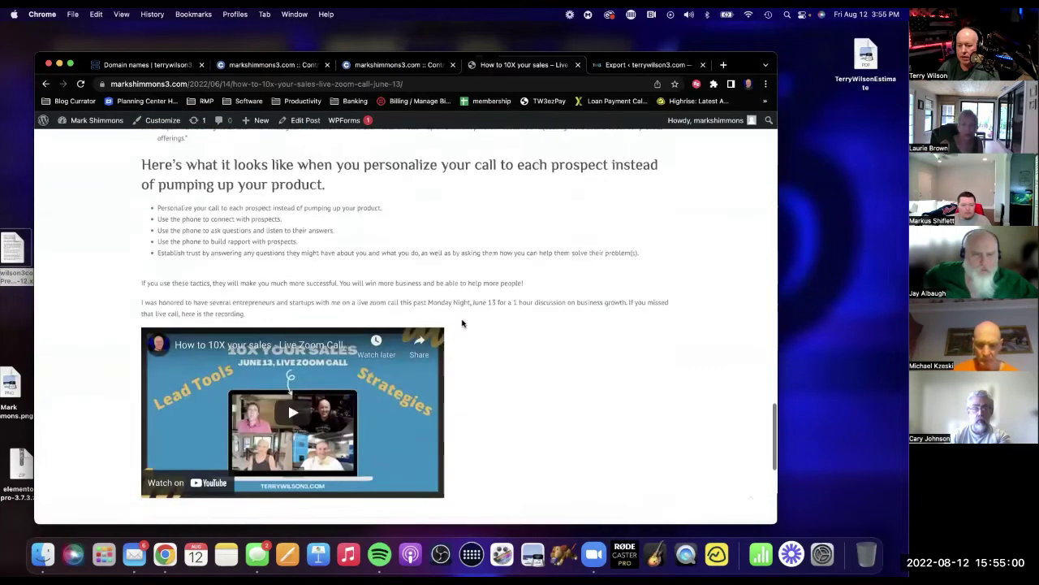
pyautogui.scroll(-5, 462, 323)
pyautogui.scroll(3, 378, 262)
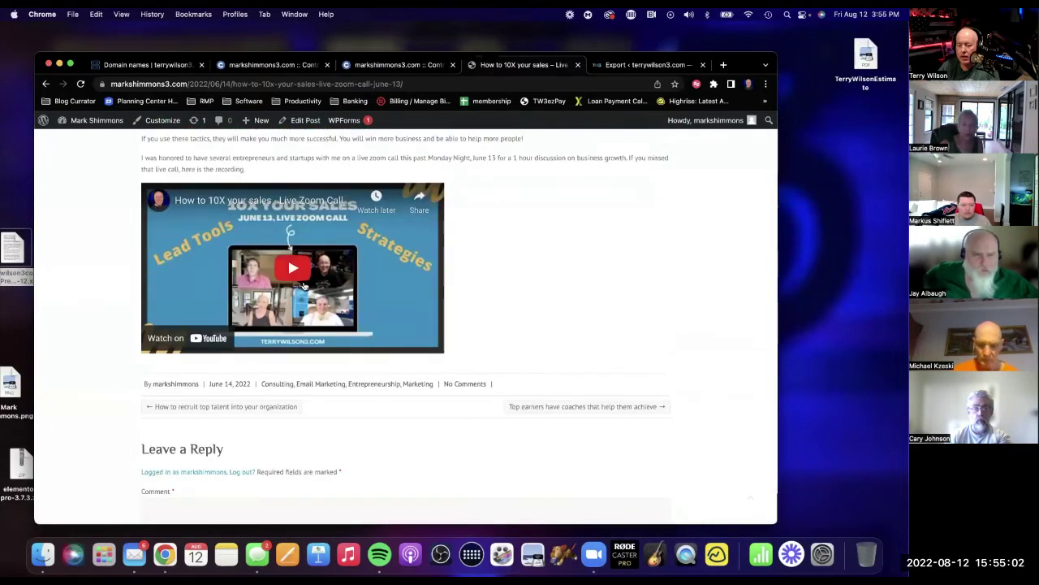
pyautogui.scroll(15, 553, 256)
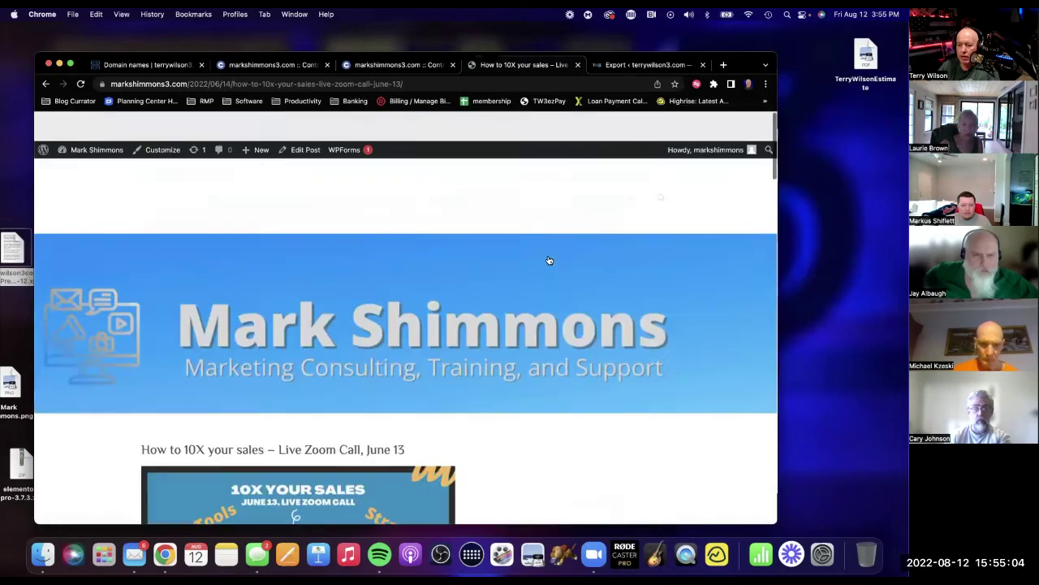
pyautogui.click(46, 85)
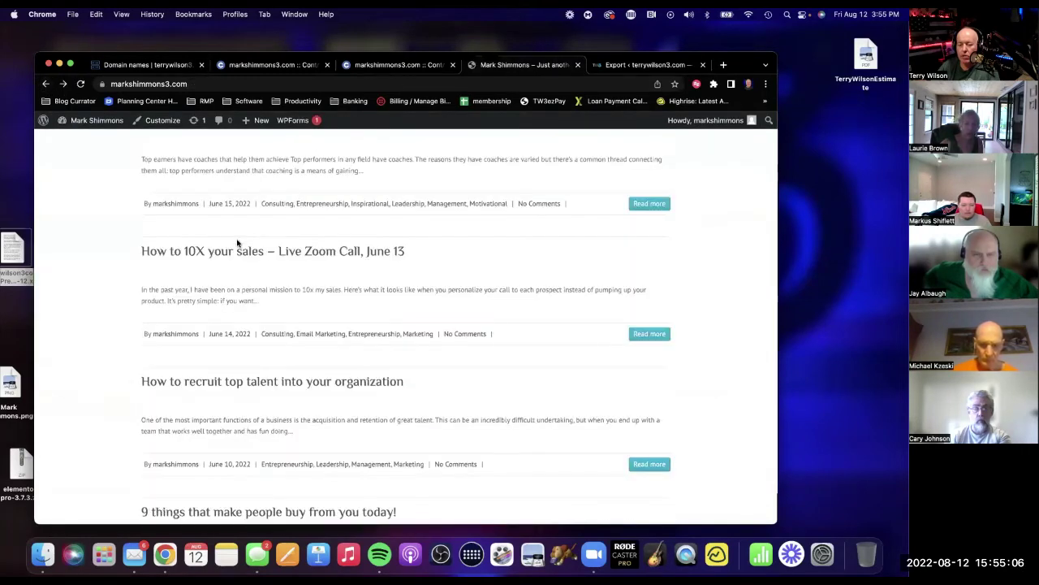
pyautogui.scroll(10, 420, 357)
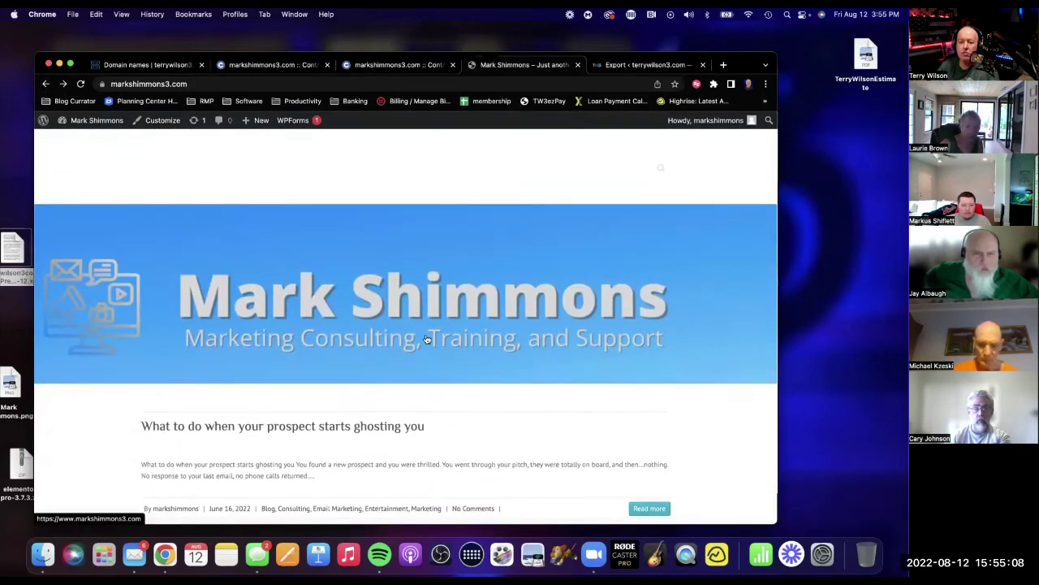
pyautogui.moveTo(75, 134)
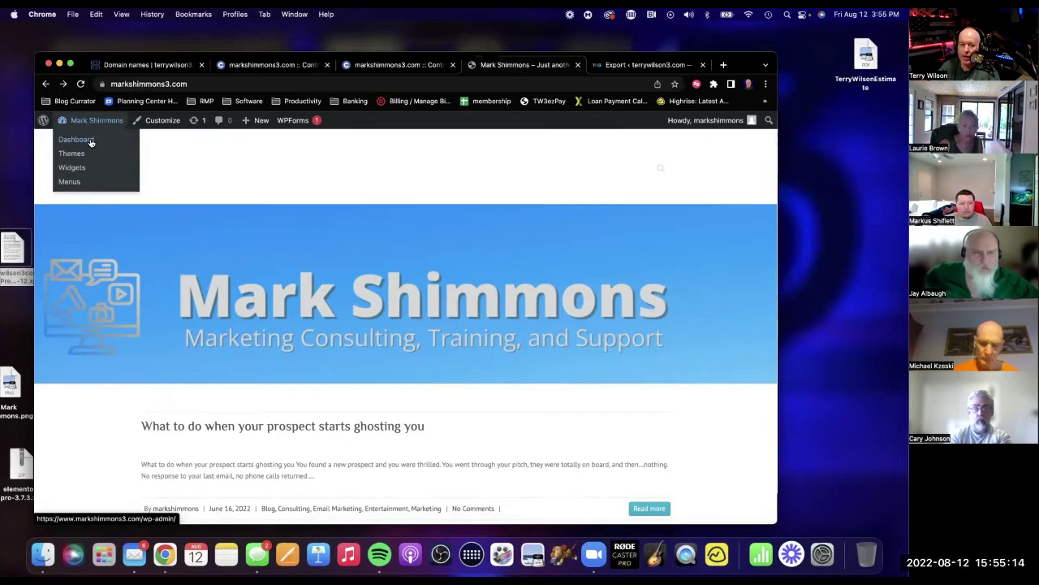
pyautogui.click(76, 139)
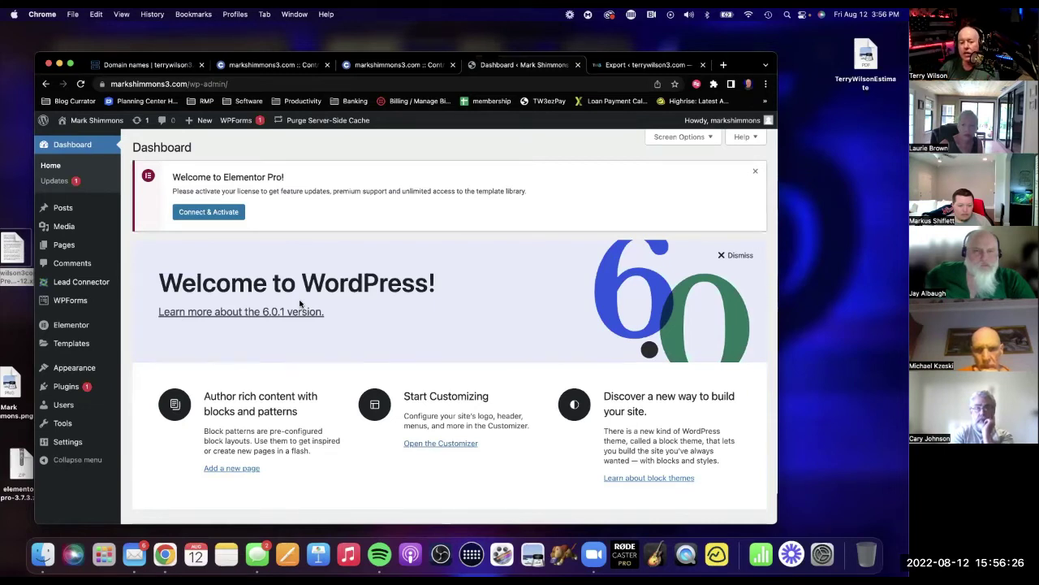
# - Open the LeadConnector plugin settings page with its API key field
pyautogui.click(81, 282)
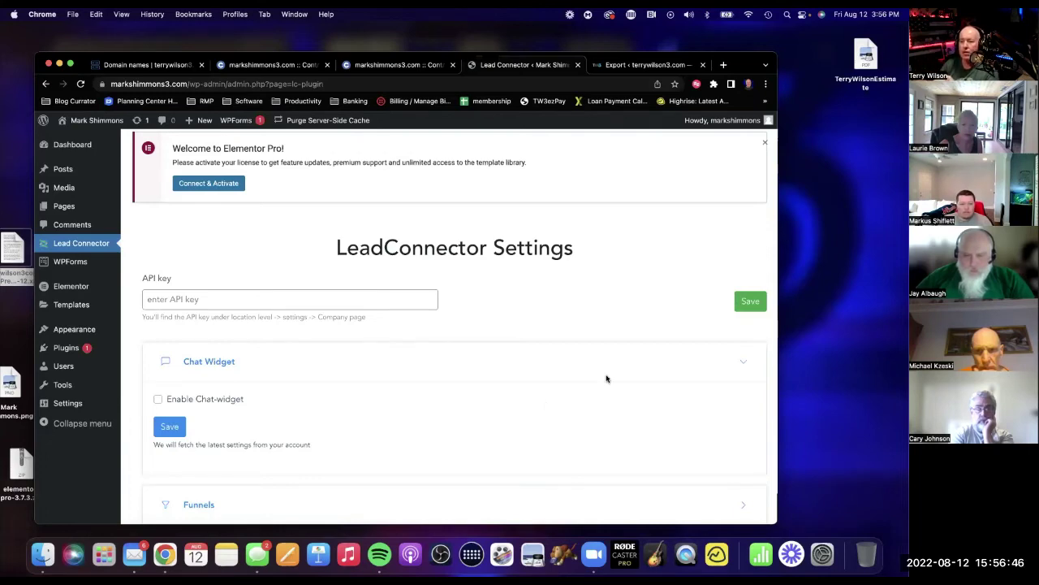
# - Load app.tw3app.com in a new browser tab
pyautogui.click(723, 65)
pyautogui.write('app.tw3app.com')
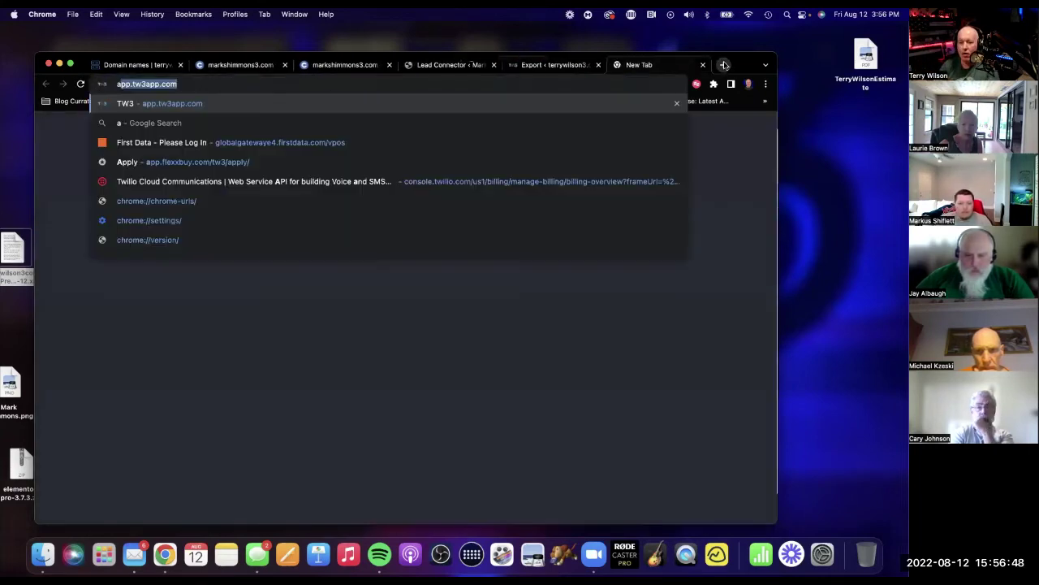
pyautogui.press('Return')
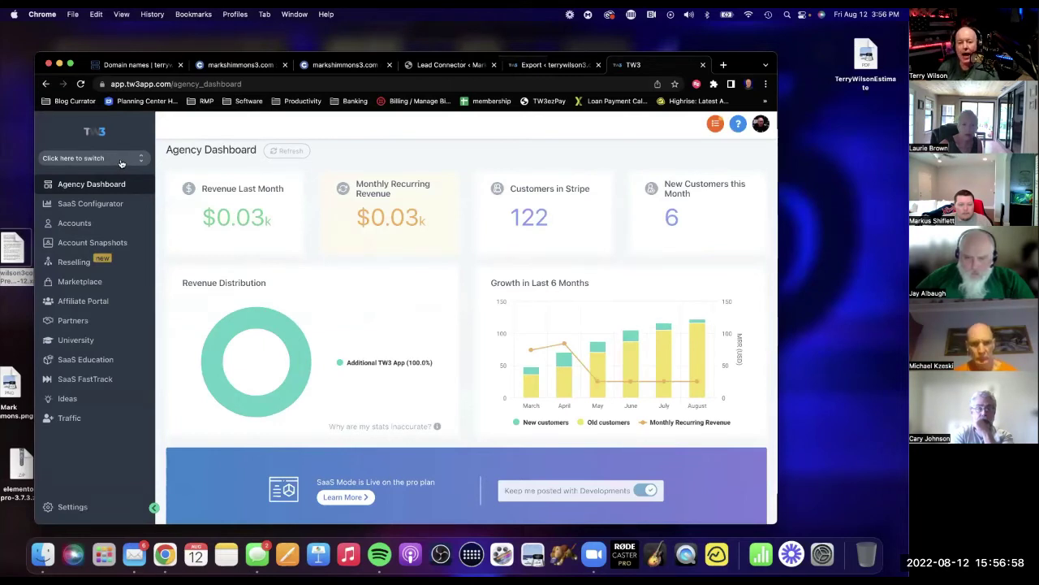
# - Switch from the agency view into the site owner's ELT sub-account dashboard
pyautogui.click(121, 162)
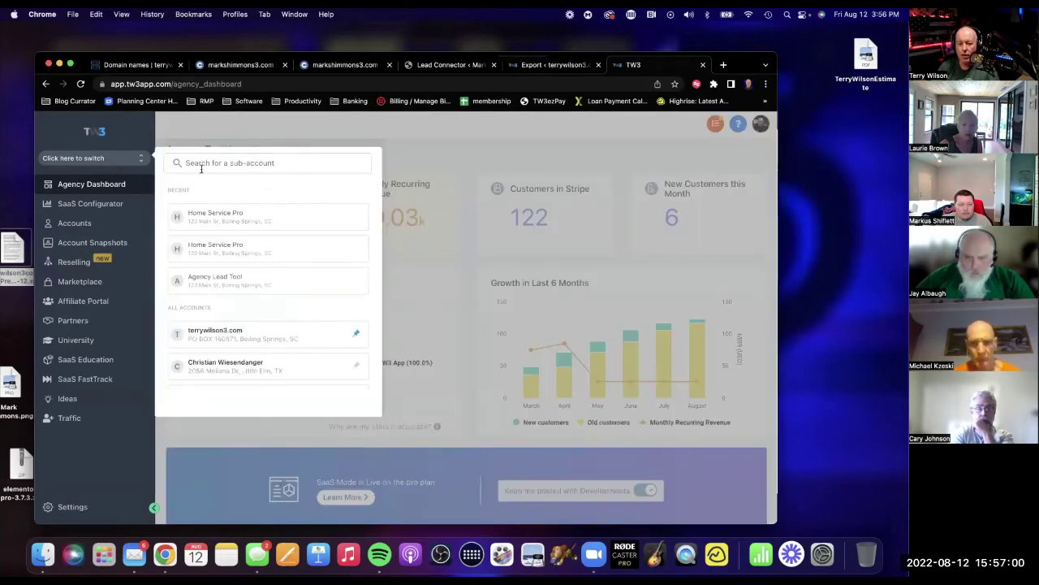
pyautogui.click(213, 163)
pyautogui.write('mark')
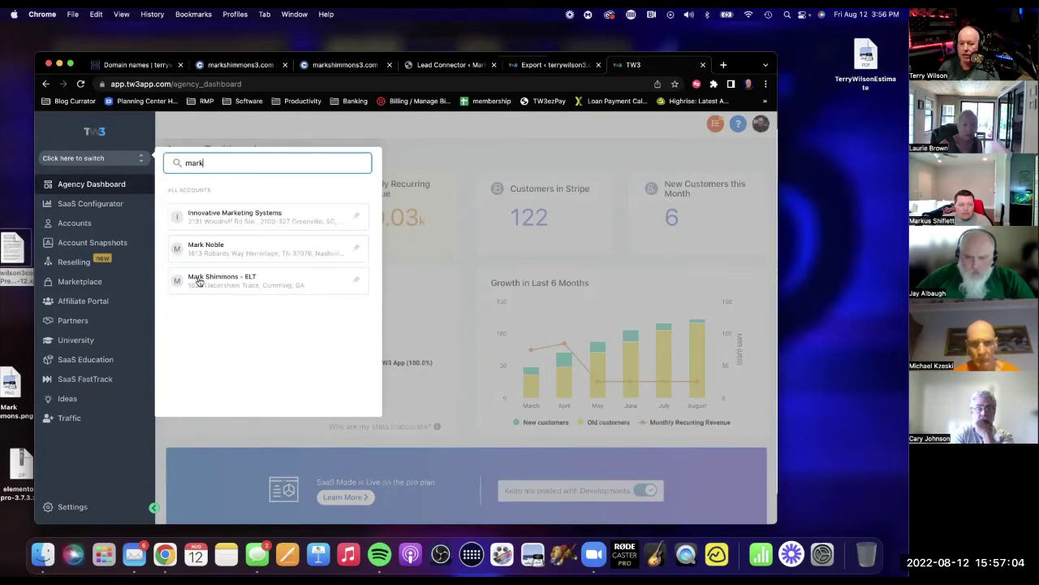
pyautogui.click(207, 278)
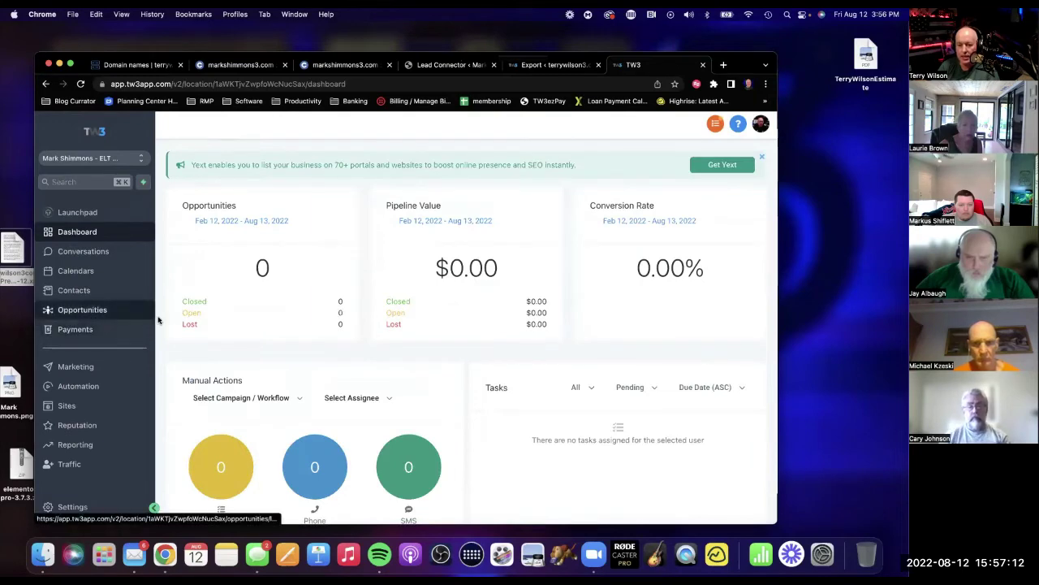
pyautogui.scroll(-2, 159, 319)
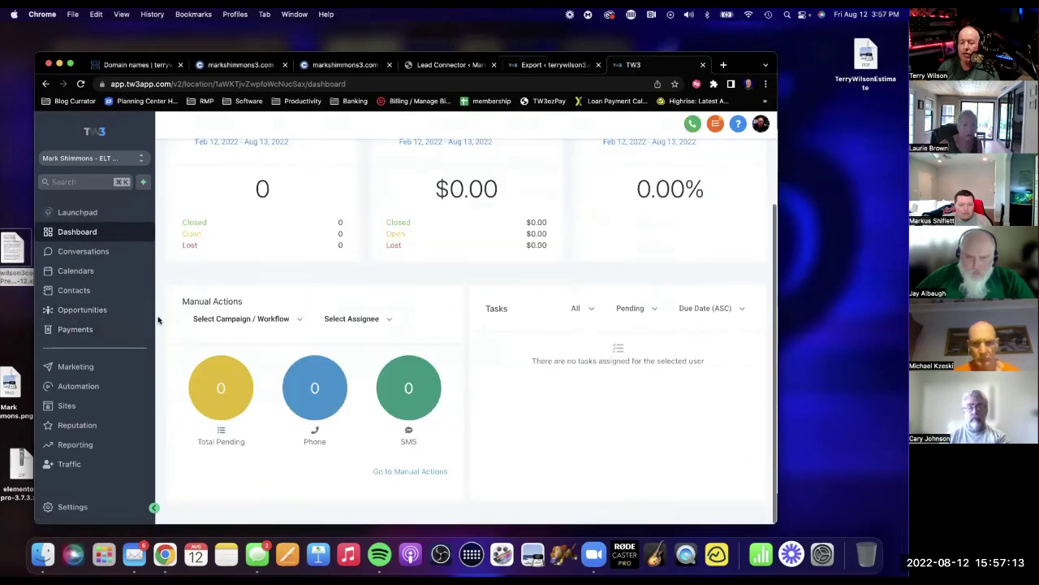
# - Open the sub-account's Business Info settings and scroll to the API key
pyautogui.click(73, 506)
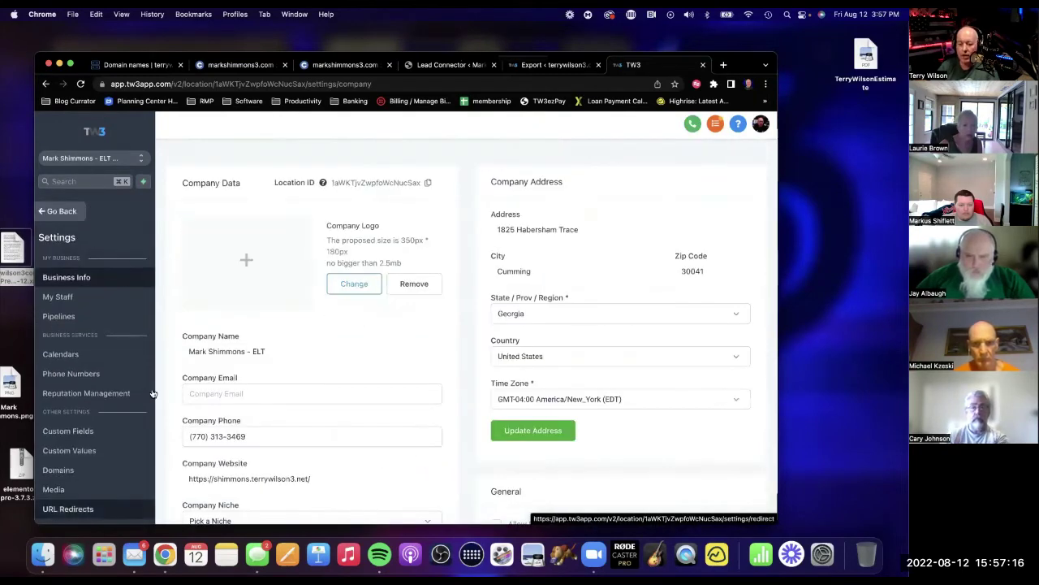
pyautogui.scroll(-5, 157, 385)
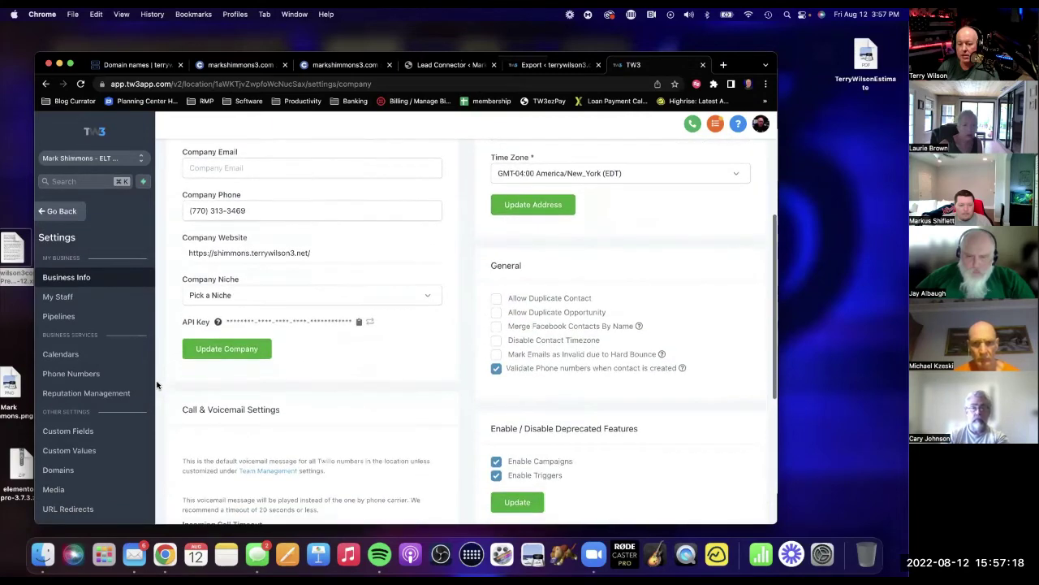
pyautogui.scroll(5, 158, 381)
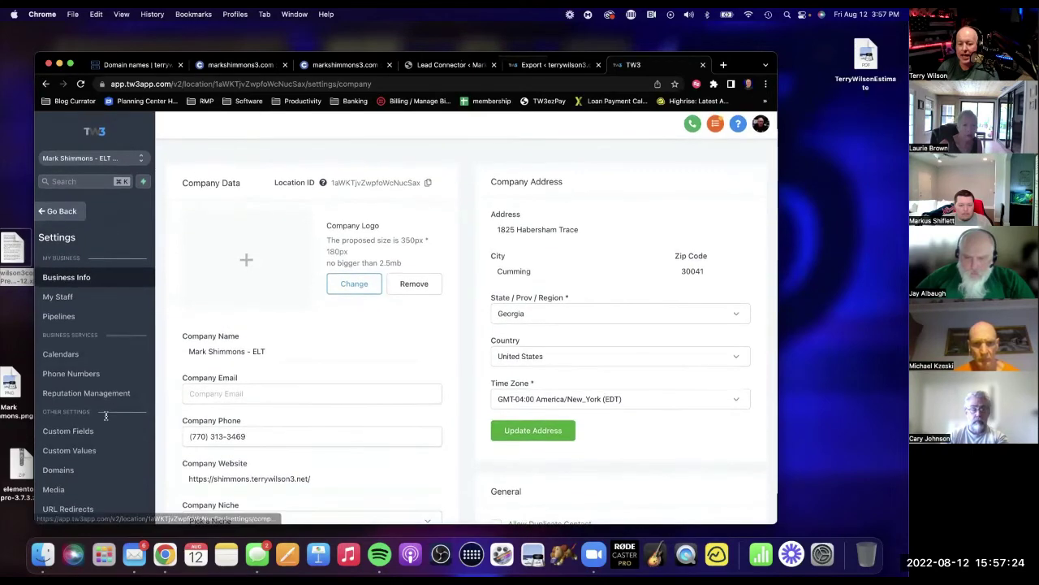
pyautogui.scroll(-3, 105, 415)
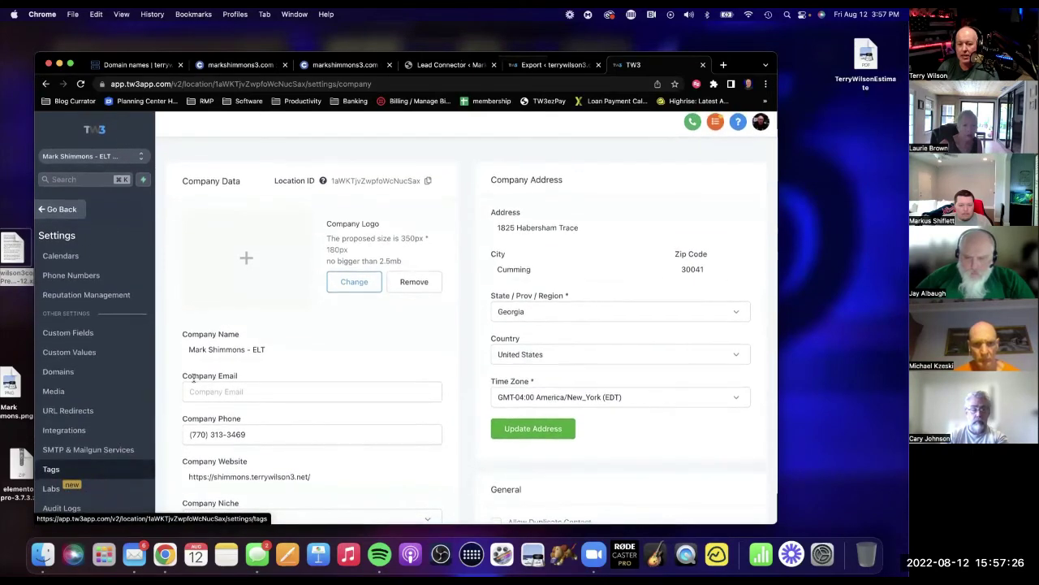
pyautogui.scroll(-3, 320, 309)
pyautogui.scroll(3, 320, 309)
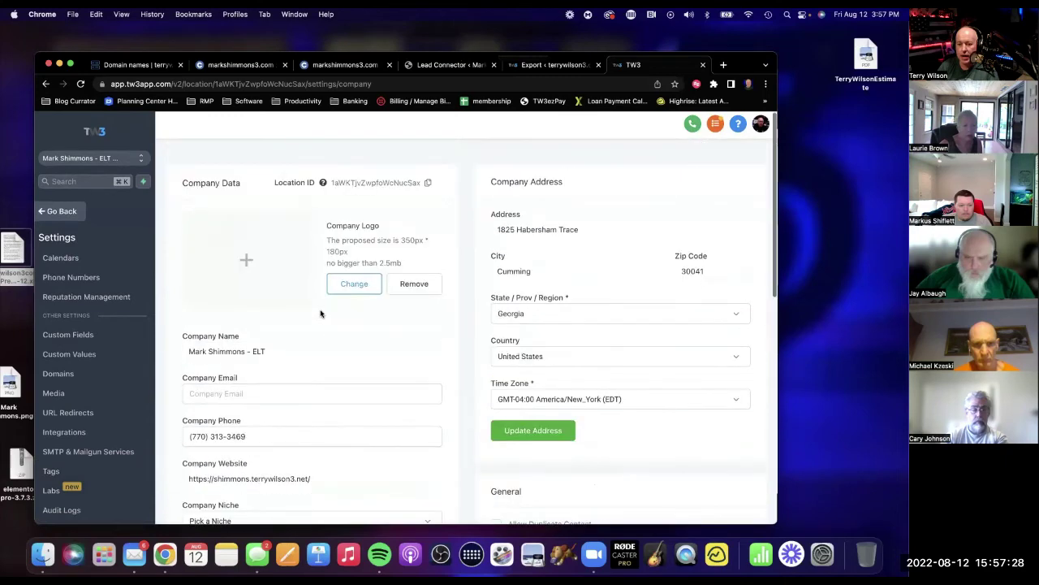
pyautogui.scroll(-6, 320, 313)
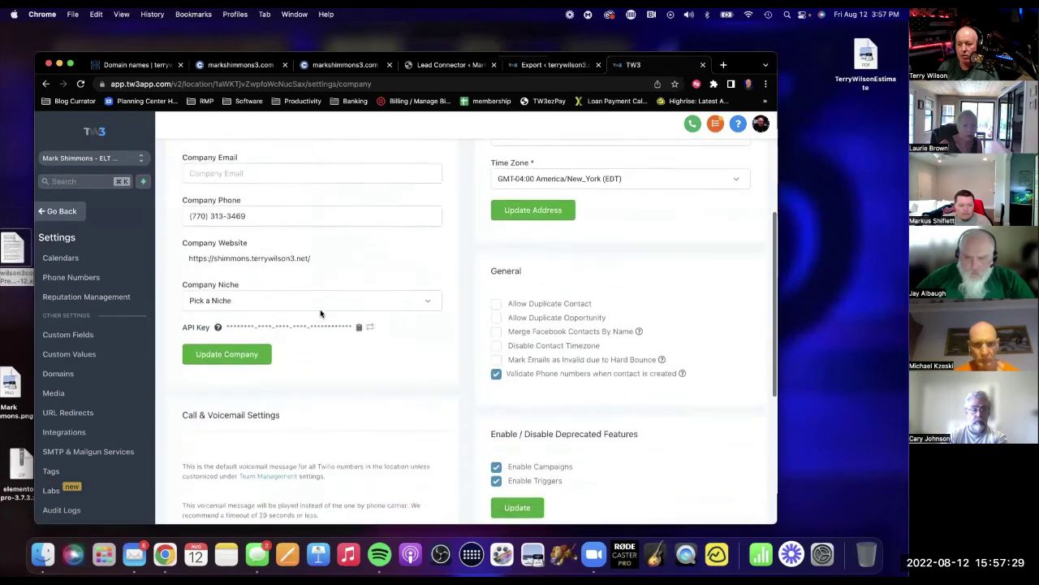
# - Copy the API key and close the leftover WordPress export tab
pyautogui.click(358, 328)
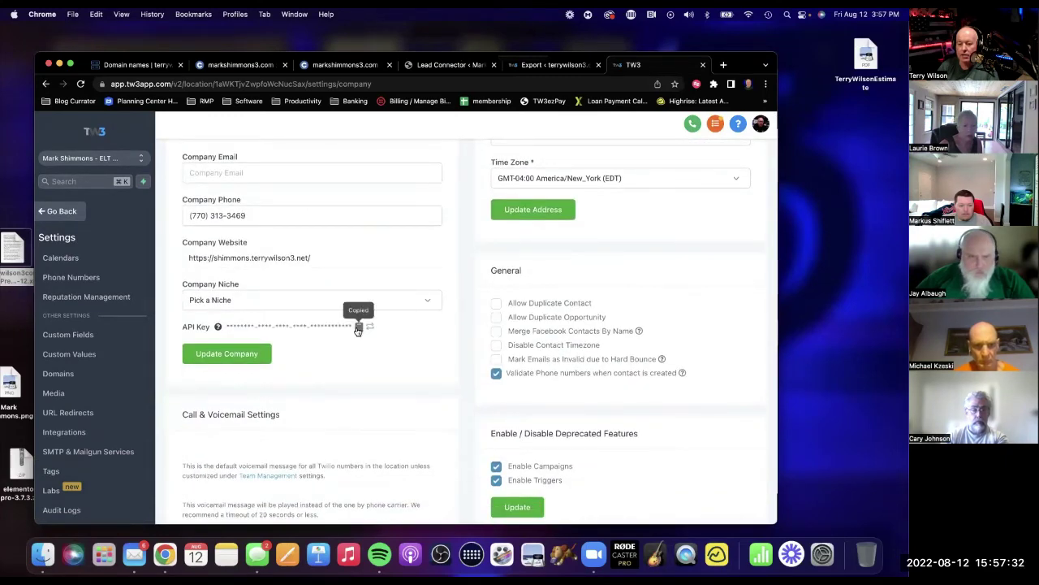
pyautogui.click(589, 65)
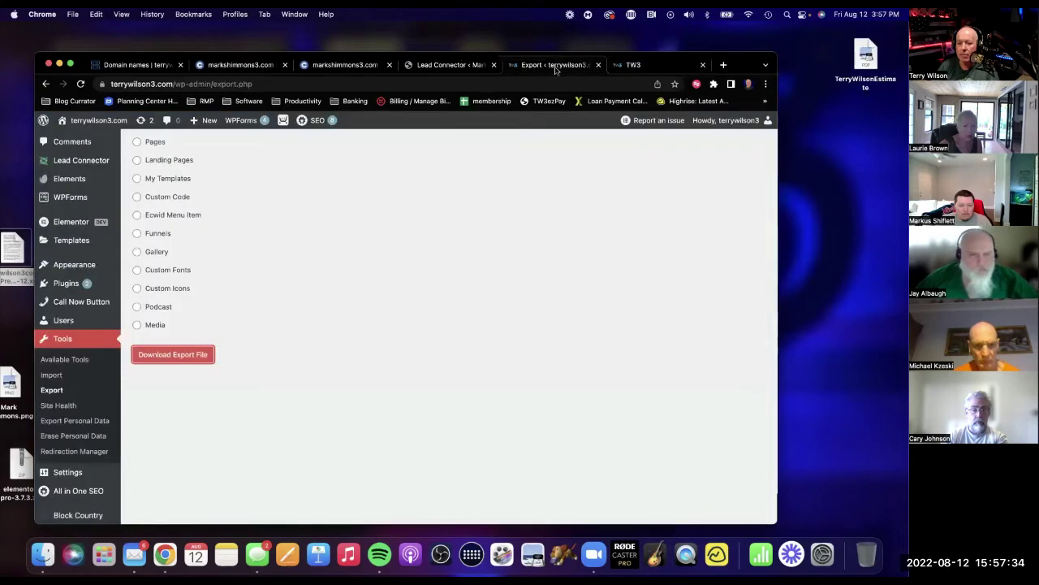
pyautogui.click(597, 65)
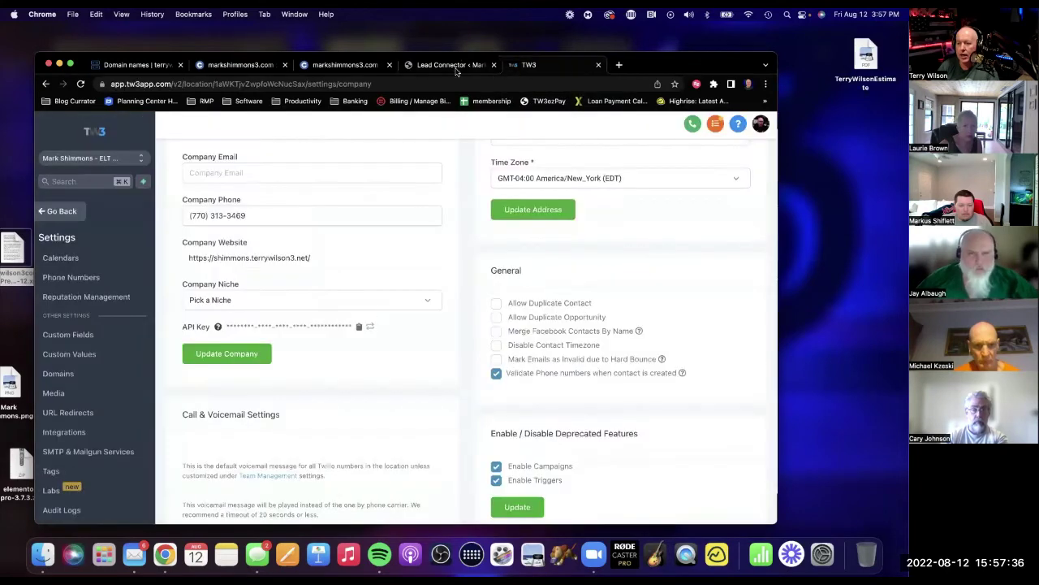
# - Paste the copied API key into LeadConnector Settings and save it
pyautogui.click(456, 69)
pyautogui.click(178, 300)
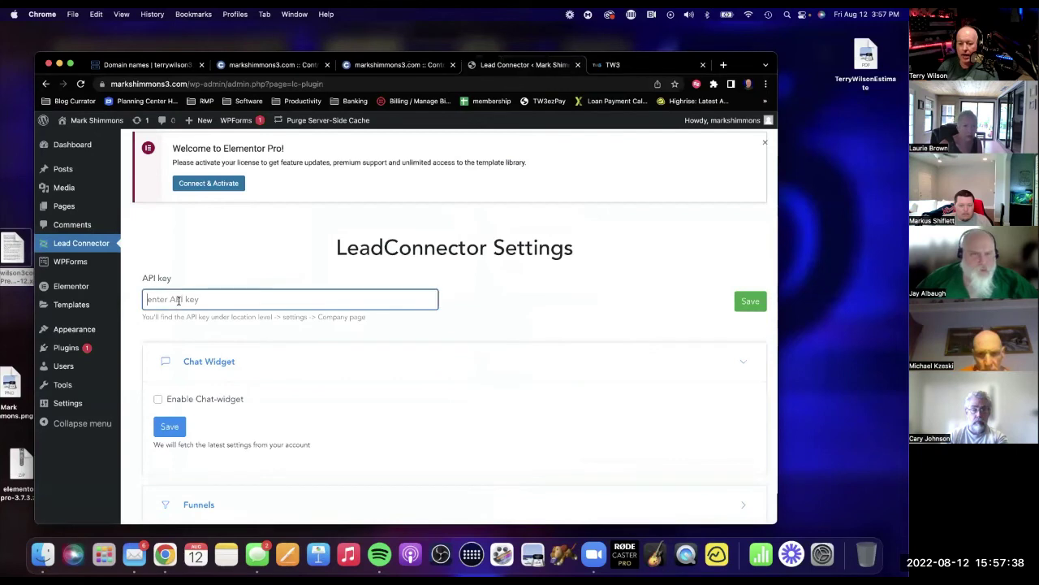
pyautogui.press('super+v')
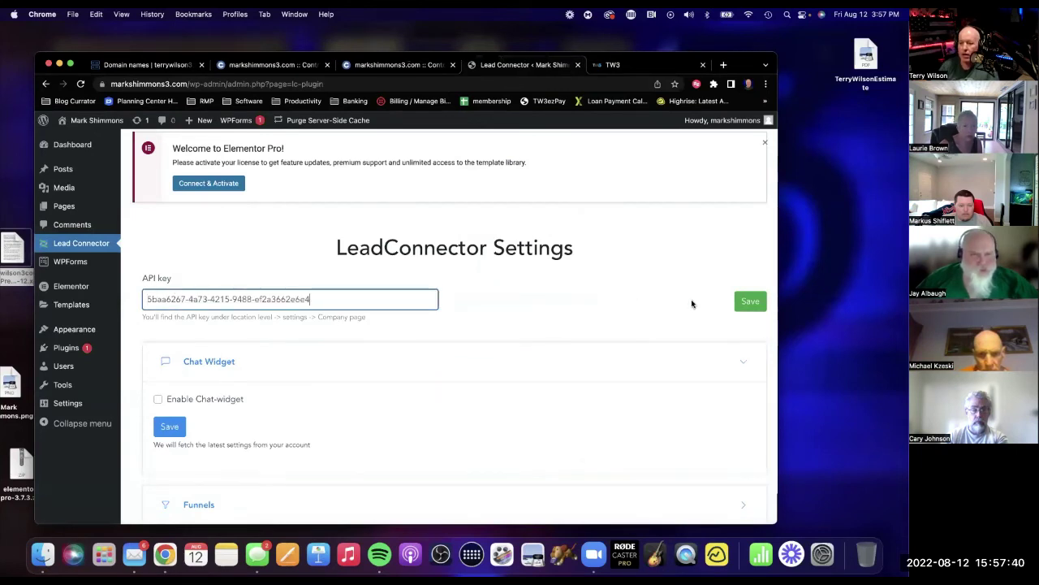
pyautogui.click(738, 301)
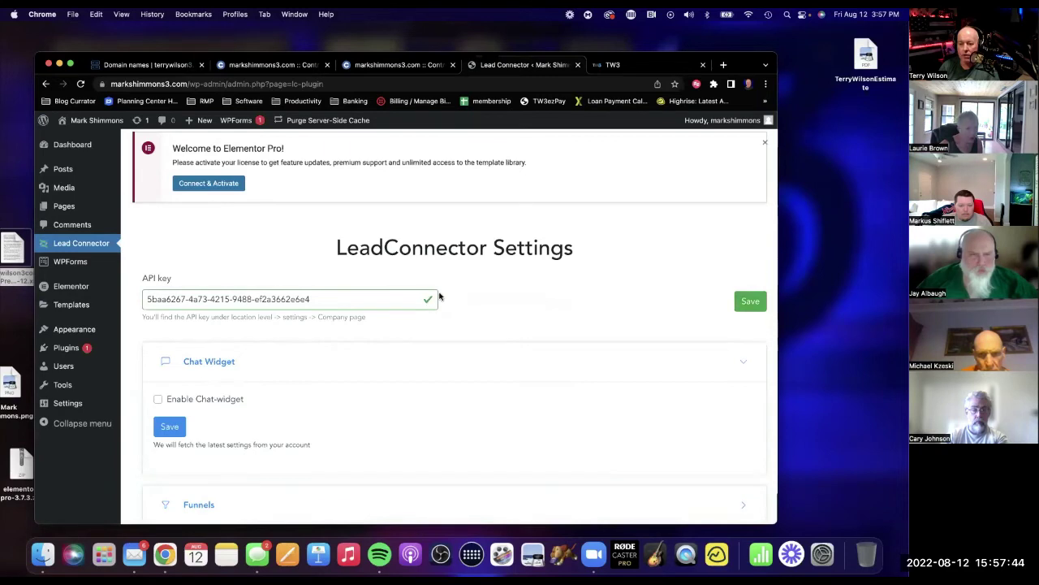
# - Enable the Chat-widget and run Pull and Save for its settings
pyautogui.click(159, 400)
pyautogui.scroll(-1, 392, 390)
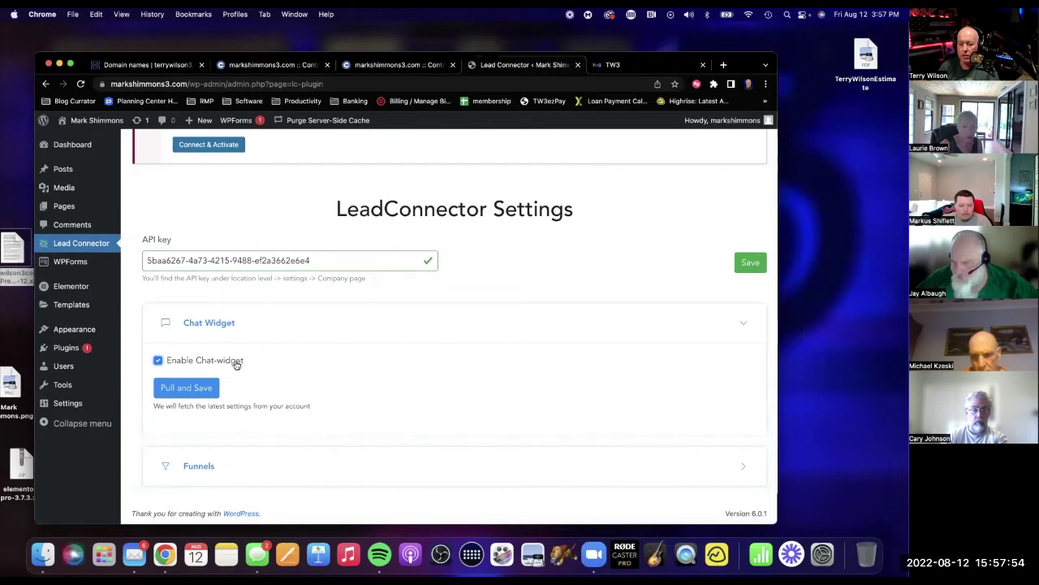
pyautogui.click(194, 387)
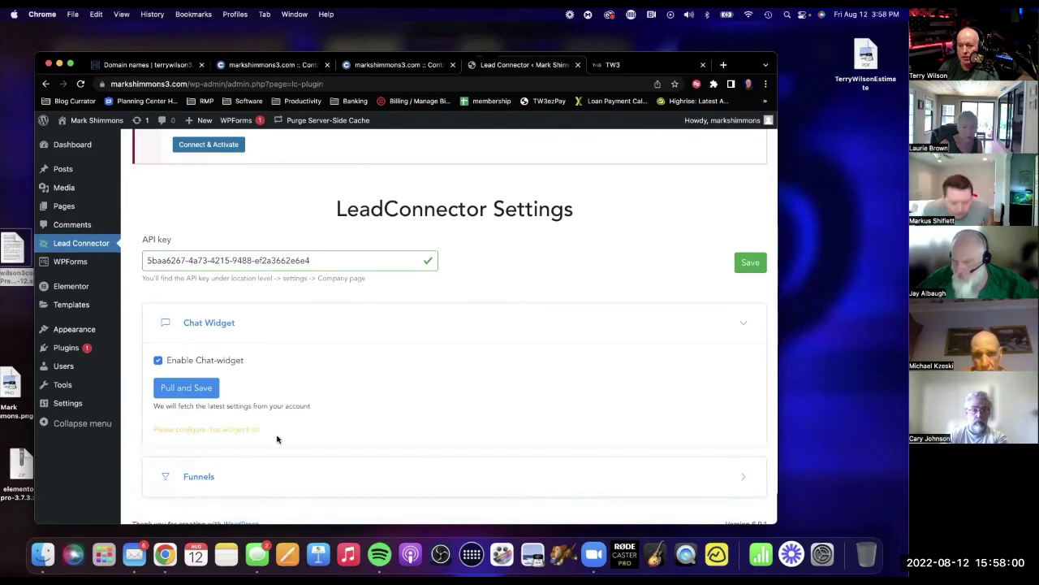
pyautogui.click(626, 69)
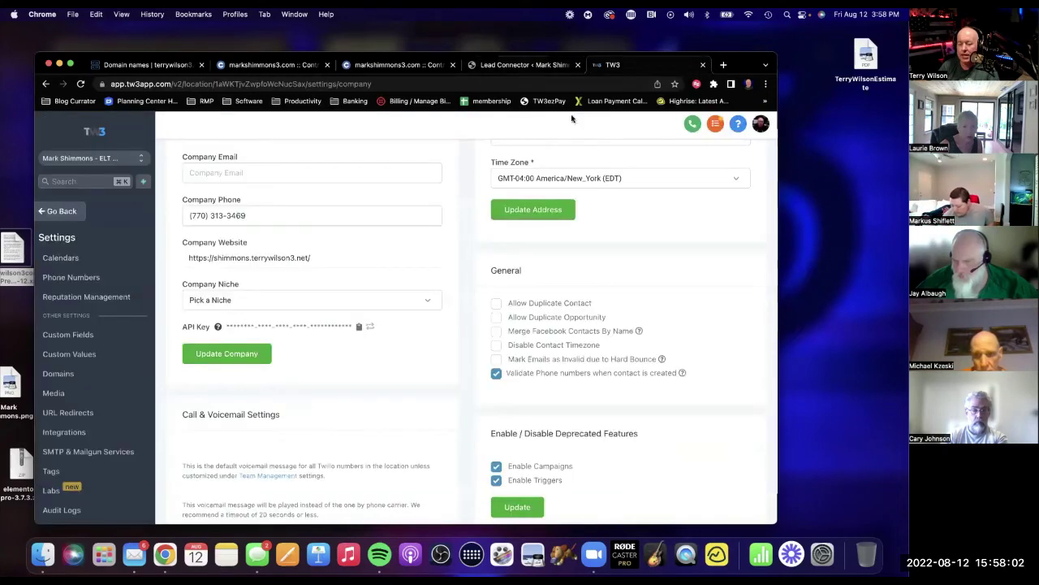
# - Save the Sites > Chat Widget settings in TW3, then Pull and Save them in LeadConnector
pyautogui.click(59, 212)
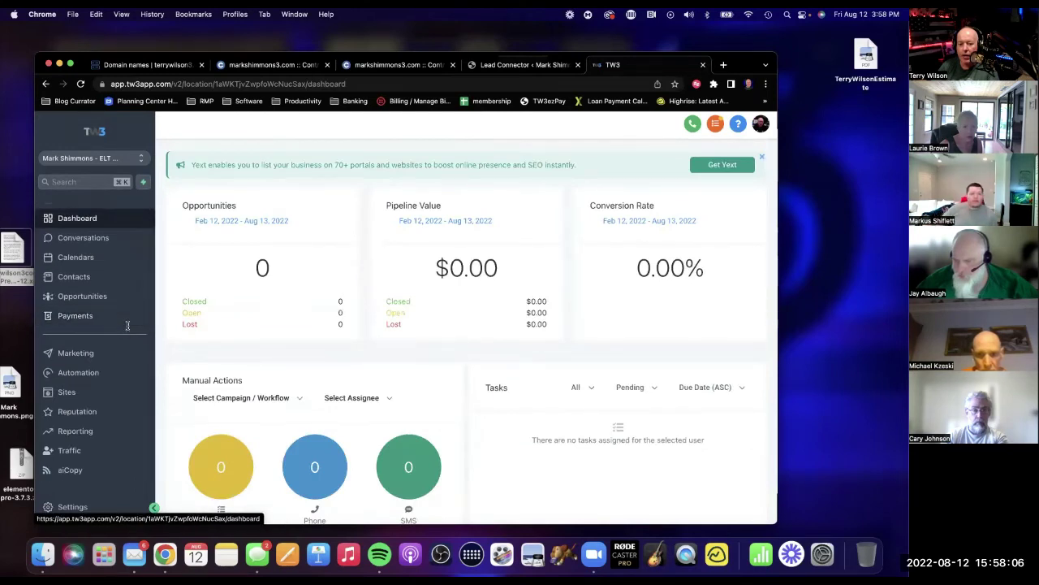
pyautogui.click(67, 392)
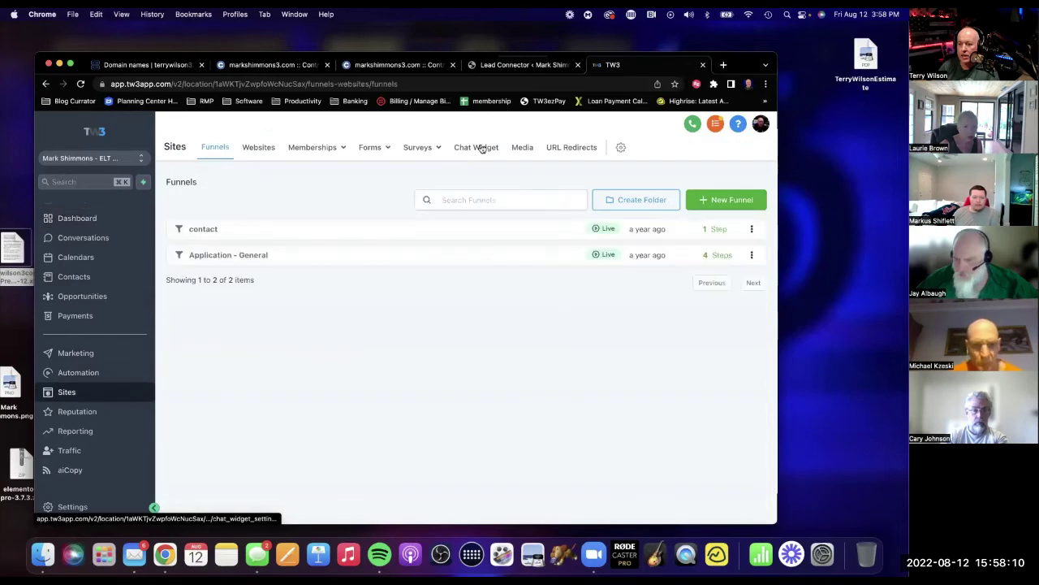
pyautogui.click(479, 147)
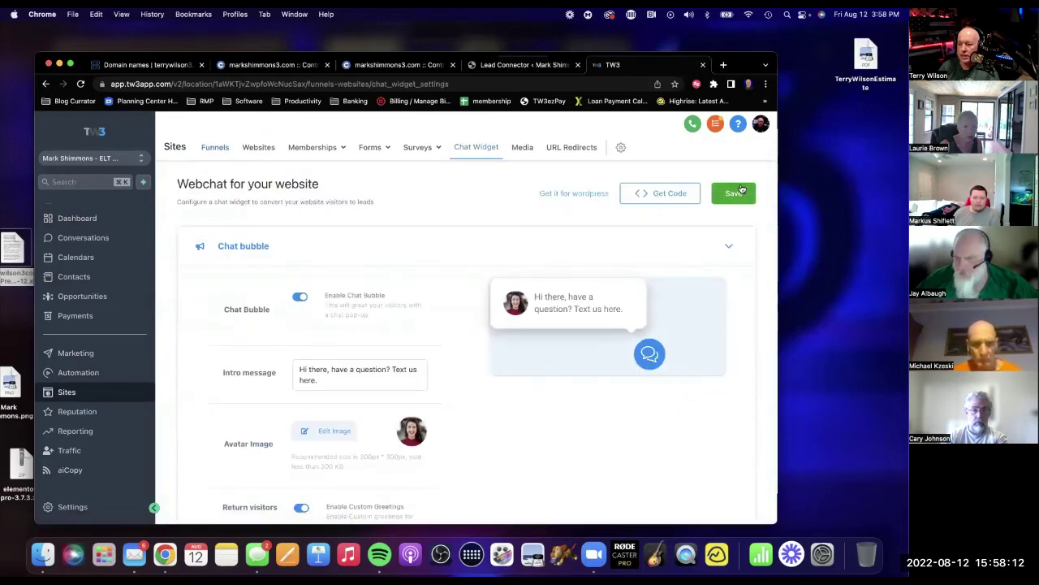
pyautogui.click(735, 193)
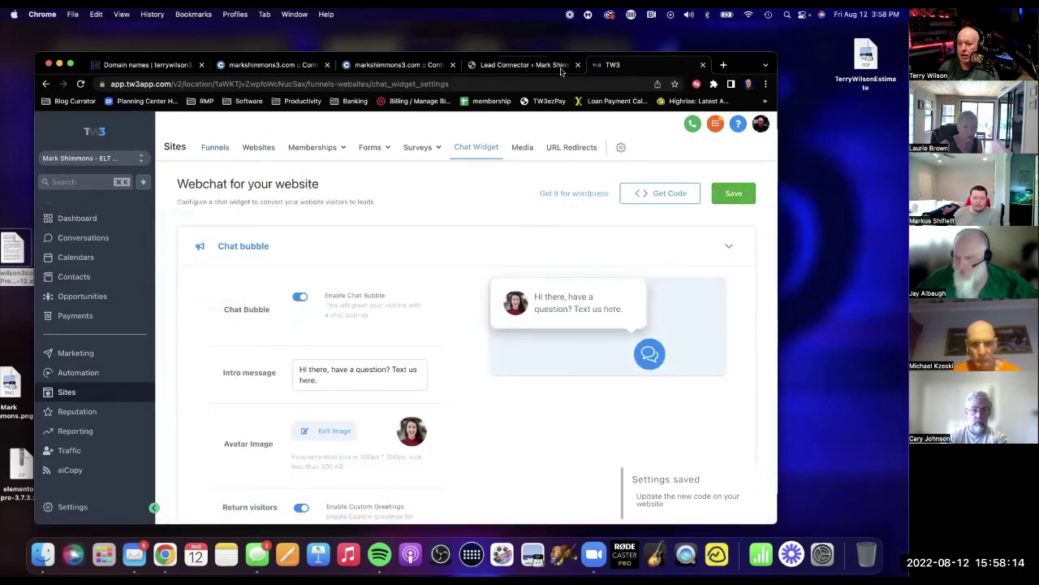
pyautogui.click(560, 68)
pyautogui.click(203, 391)
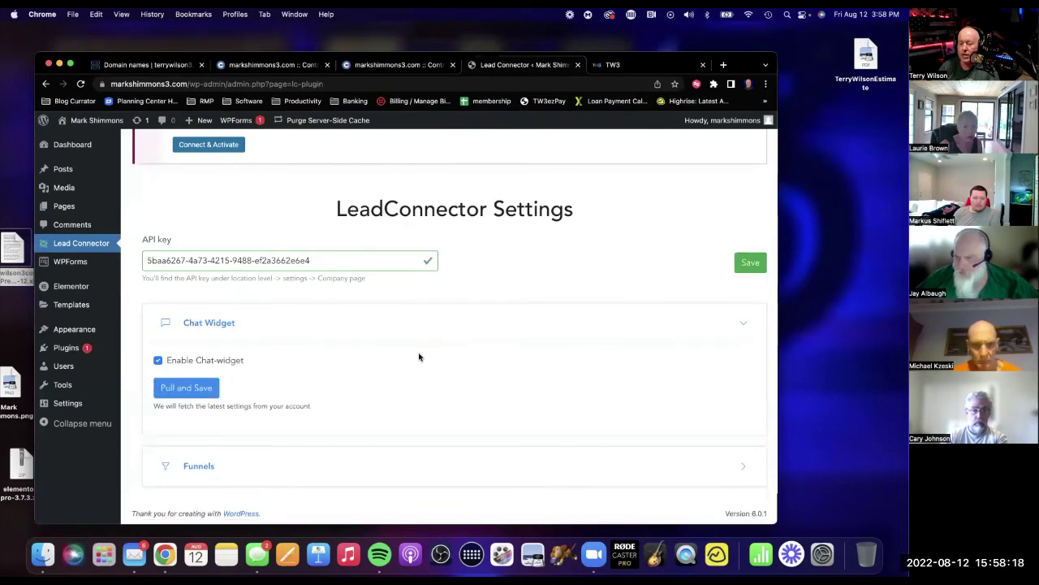
# - Visit the live site and open the chat bubble's Name, Mobile Phone and Message form
pyautogui.moveTo(85, 120)
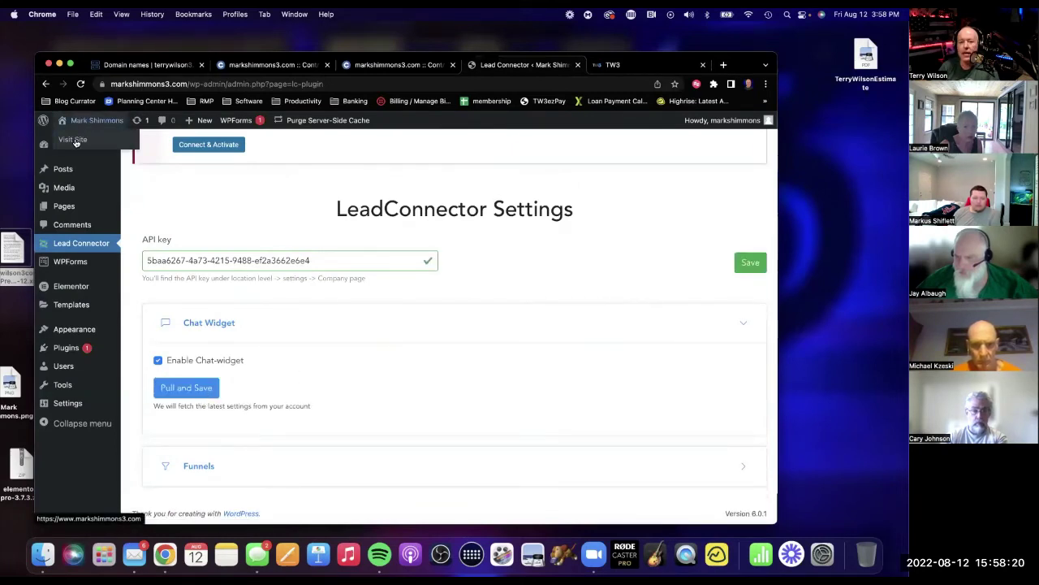
pyautogui.click(74, 140)
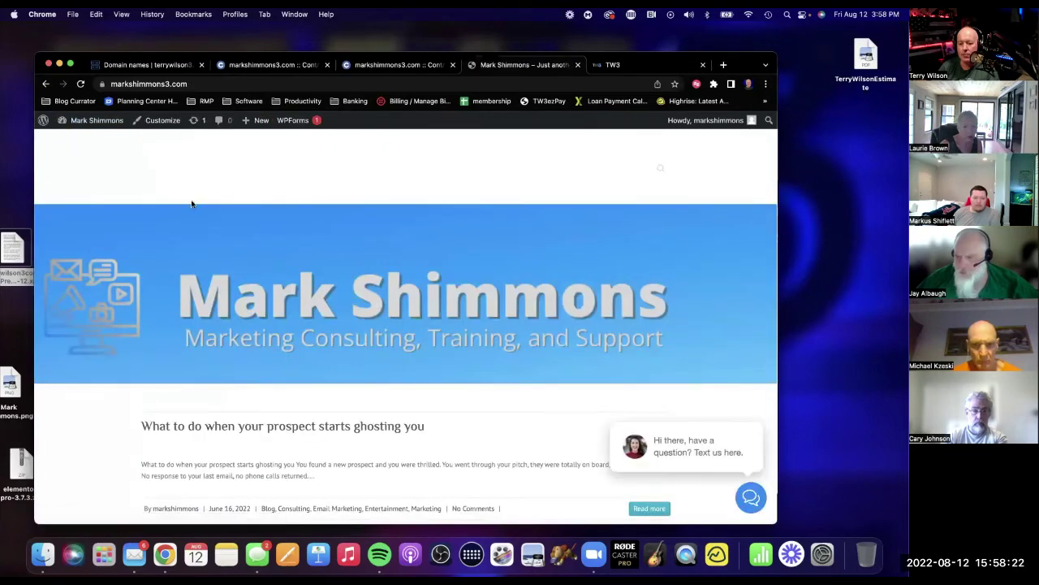
pyautogui.scroll(-4, 548, 279)
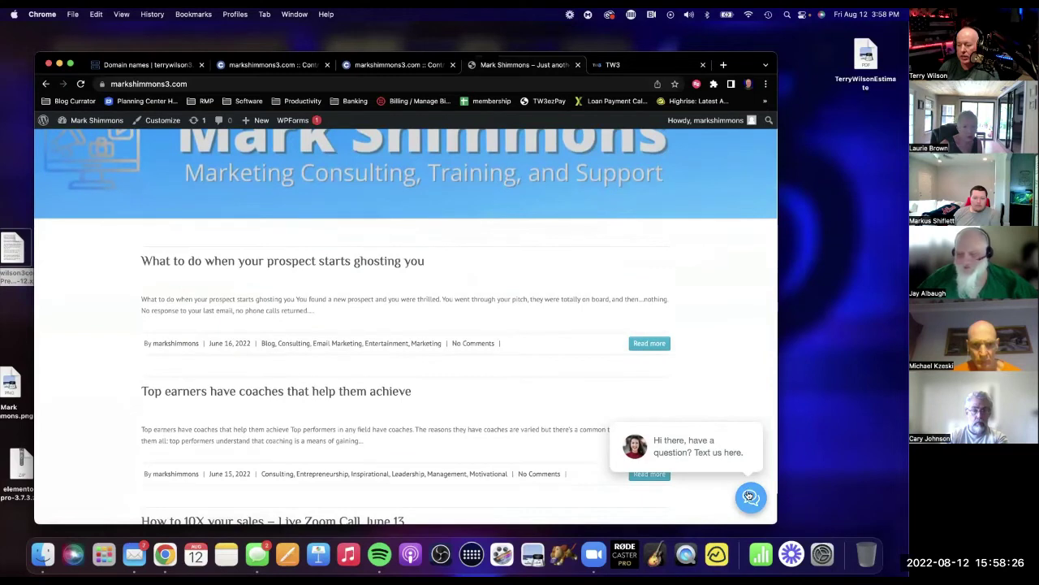
pyautogui.click(749, 494)
pyautogui.click(641, 260)
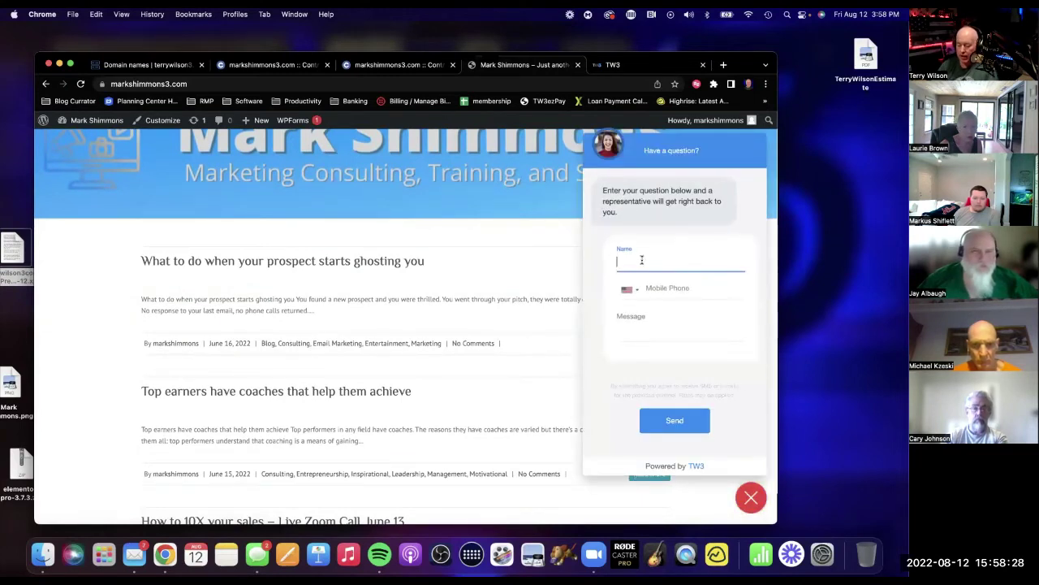
# - Send a test chat with a name, mobile number and short greeting, getting the Thank You confirmation
pyautogui.write('Terry')
pyautogui.press('Tab')
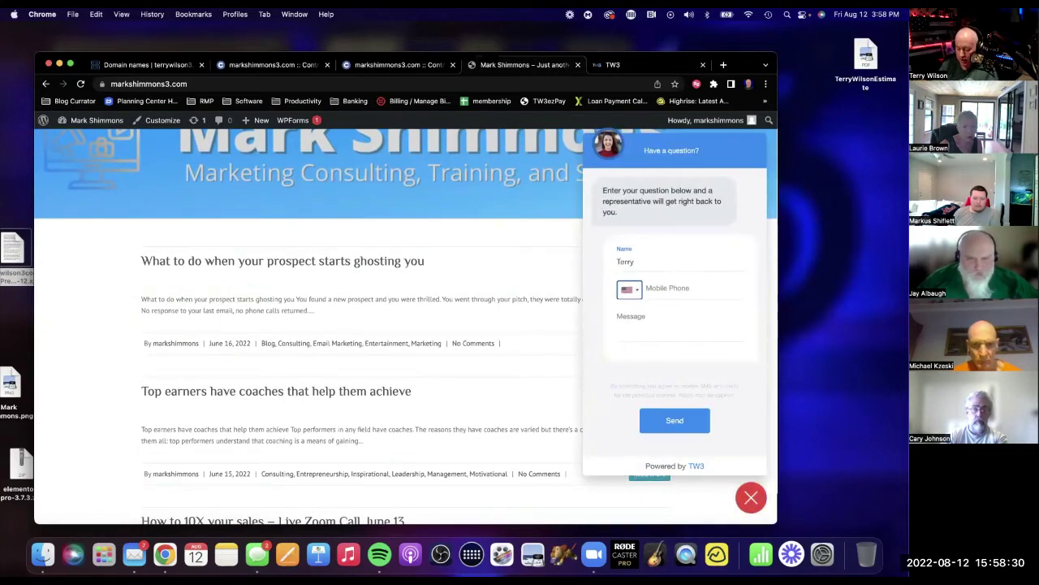
pyautogui.click(650, 290)
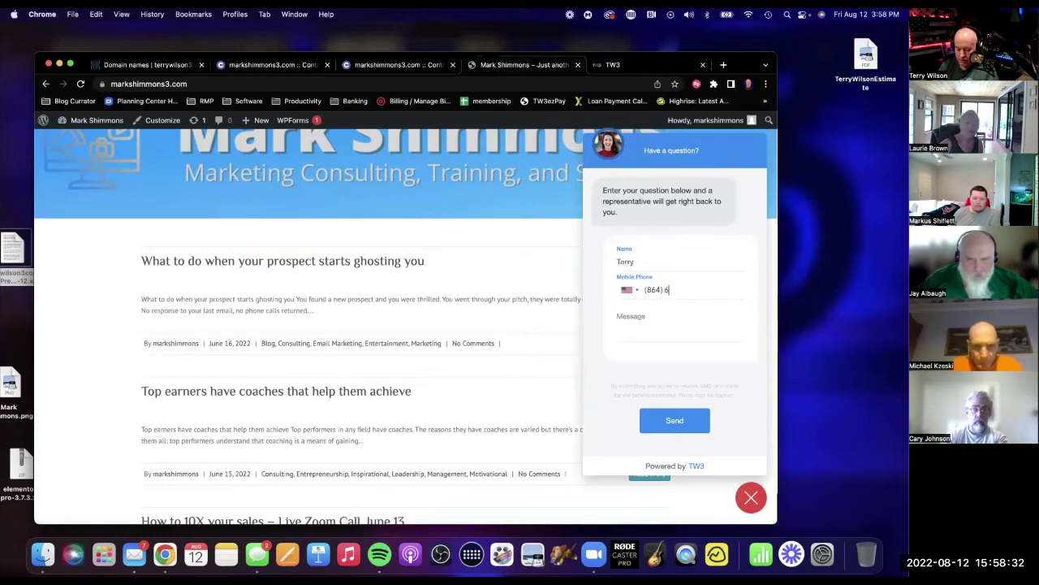
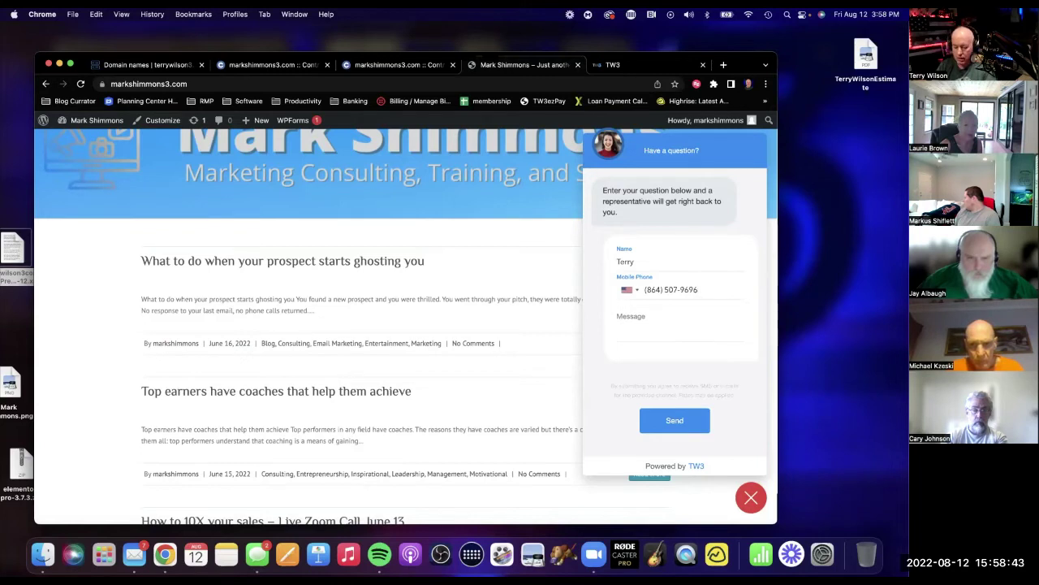
pyautogui.click(618, 318)
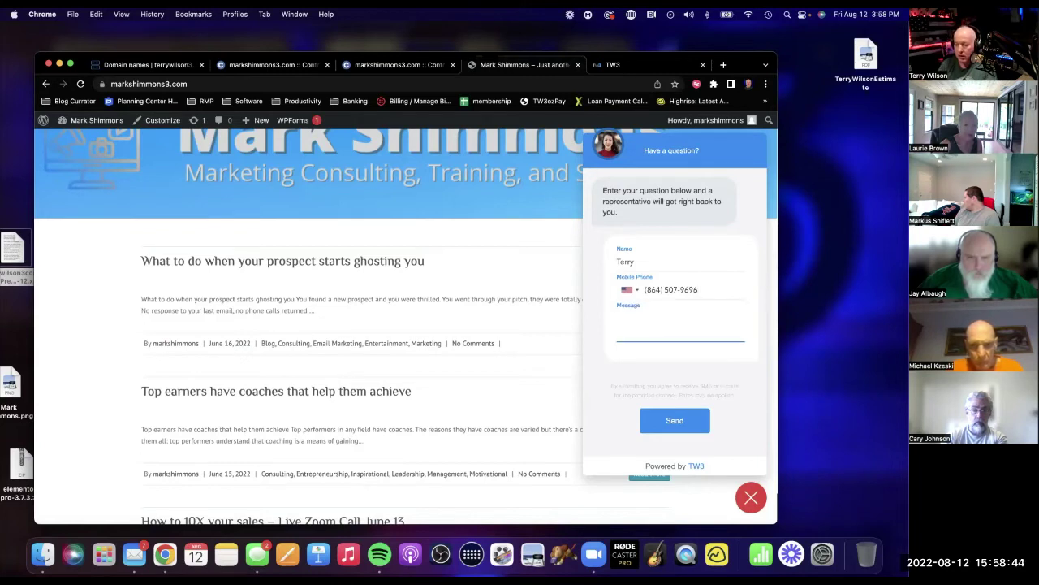
pyautogui.write('He')
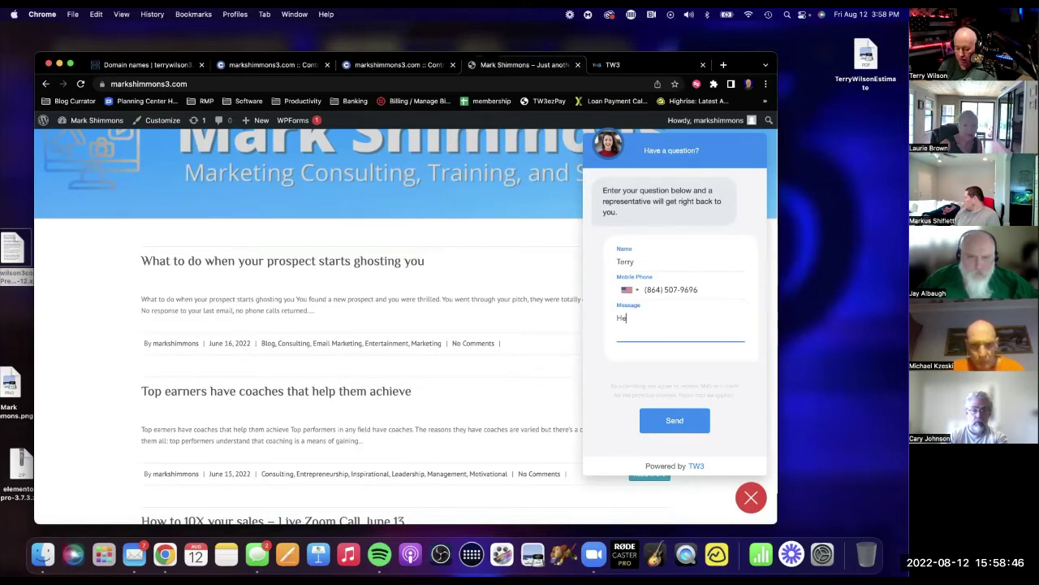
pyautogui.write('y Mark! Sale me somthing!')
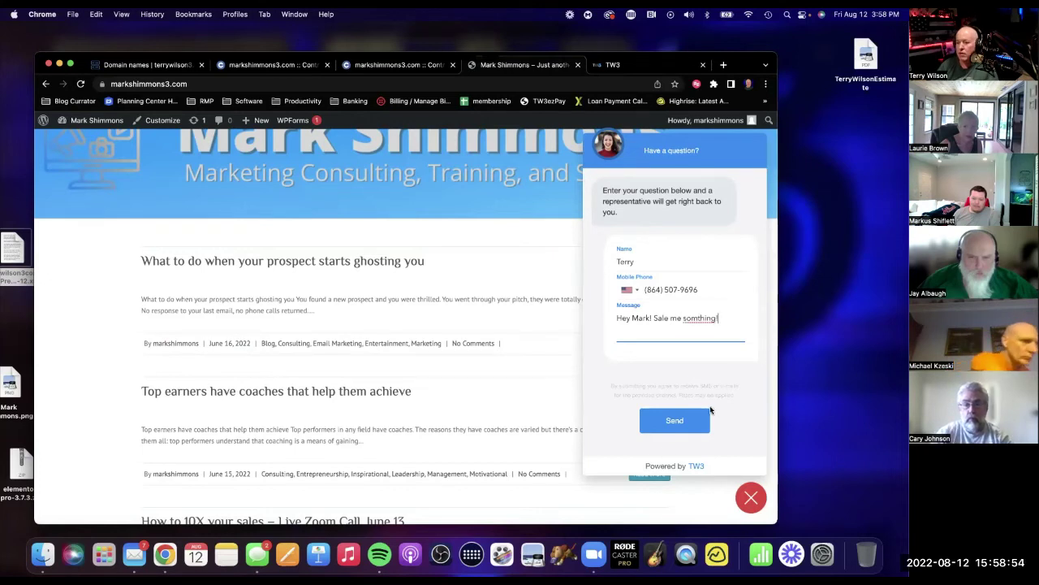
pyautogui.click(663, 430)
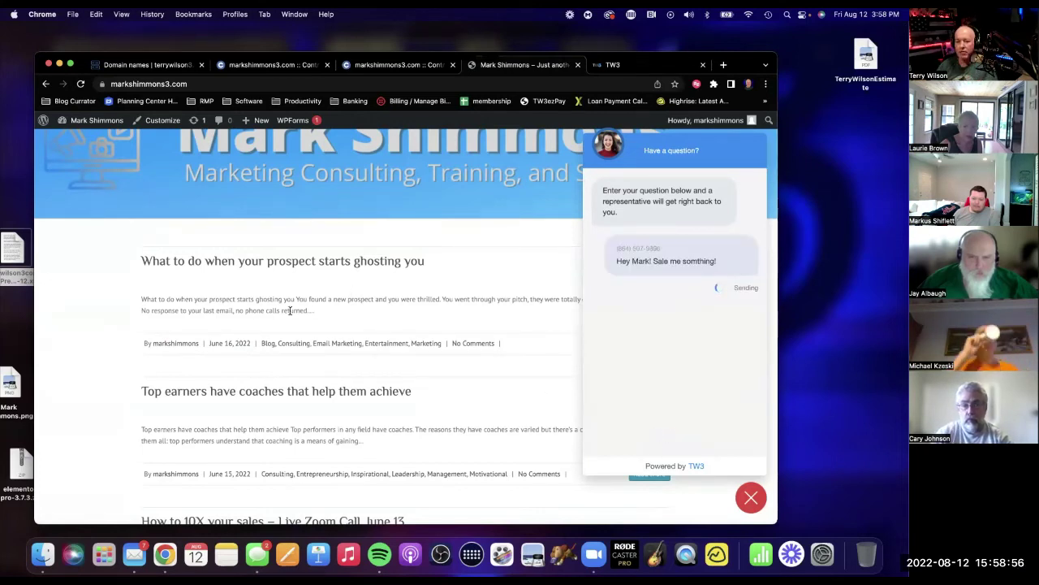
pyautogui.scroll(-3, 377, 318)
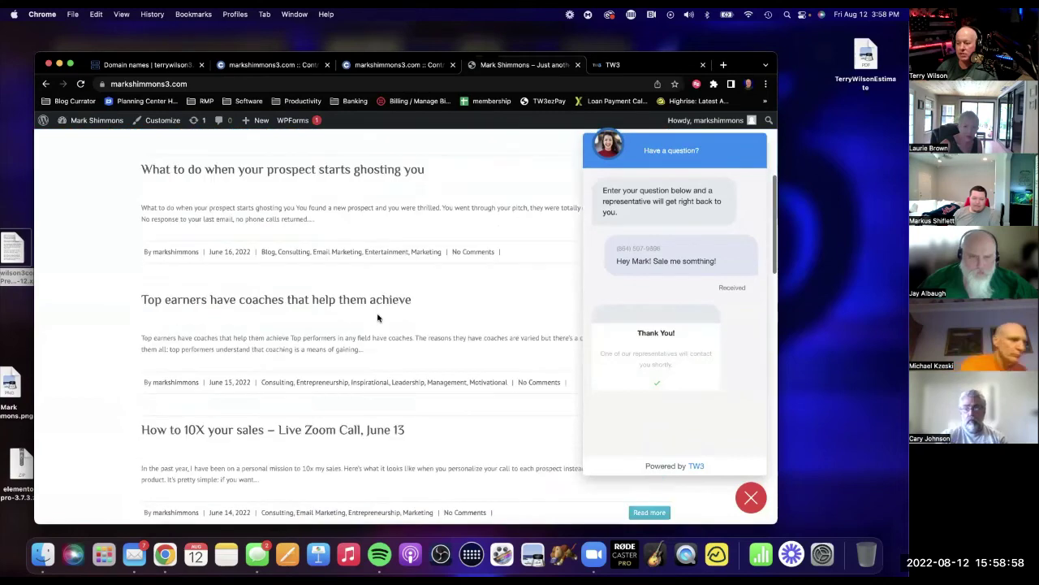
pyautogui.scroll(6, 378, 318)
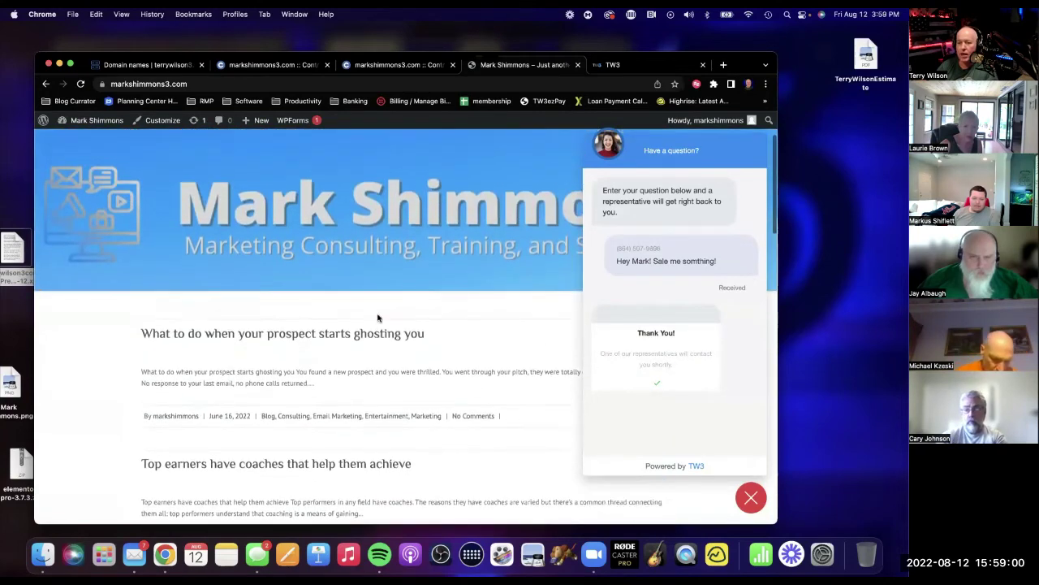
pyautogui.click(633, 67)
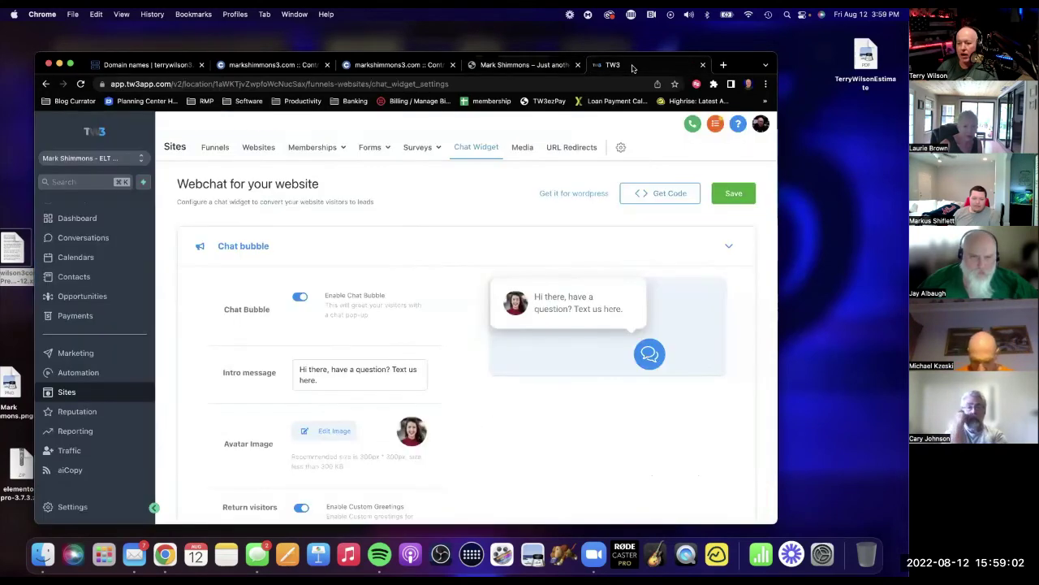
# - Reply 'I don't sale to your kind!' to the new test conversation, then close the TW3 tab
pyautogui.click(82, 237)
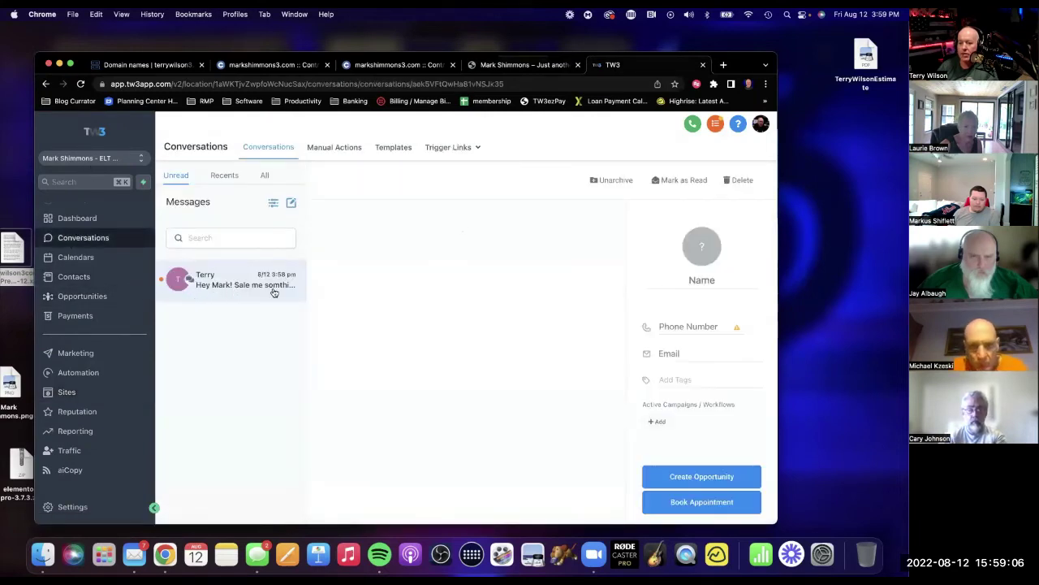
pyautogui.click(229, 283)
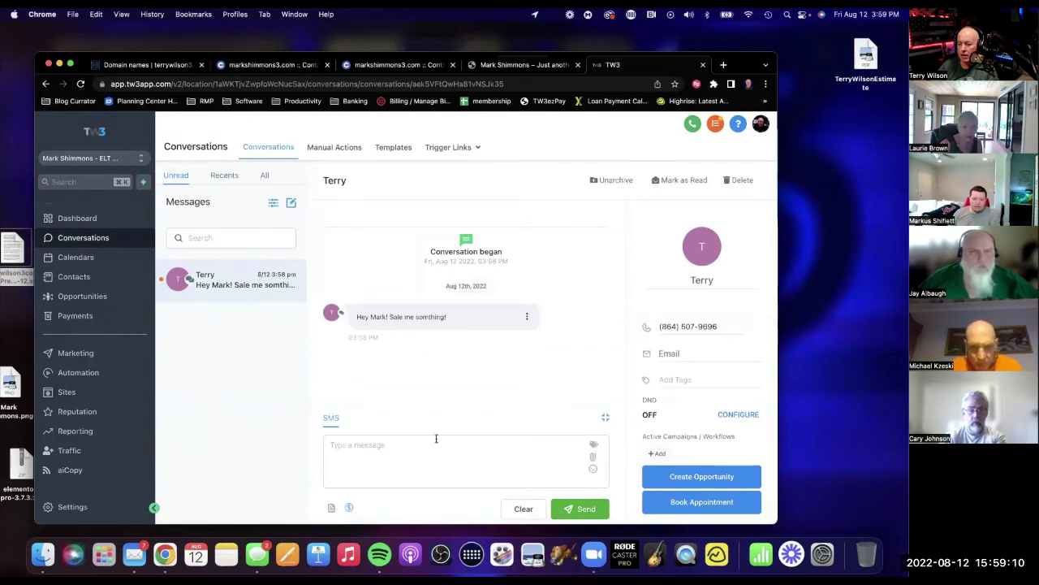
pyautogui.click(436, 470)
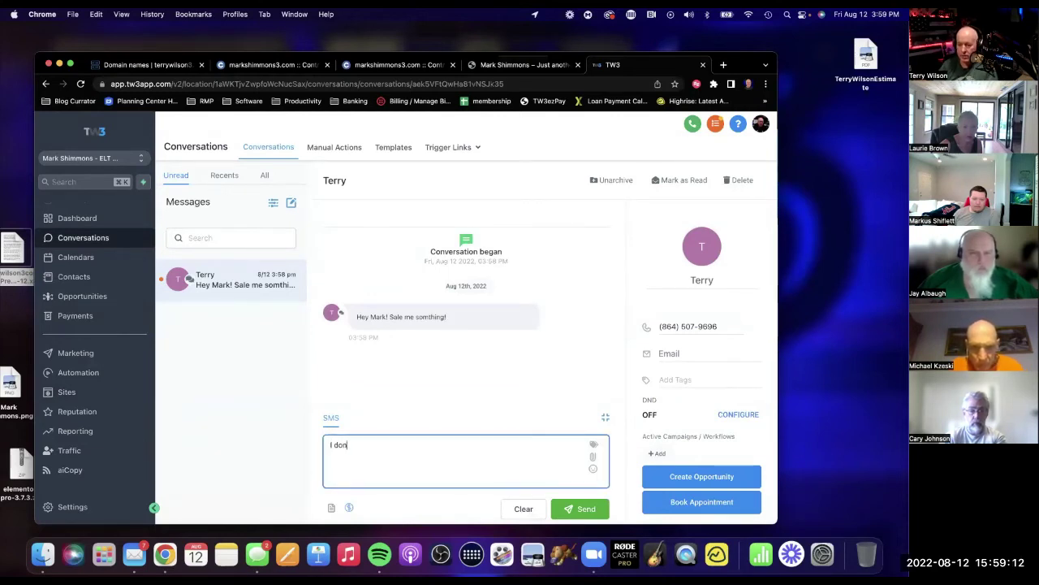
pyautogui.write("I don't sae")
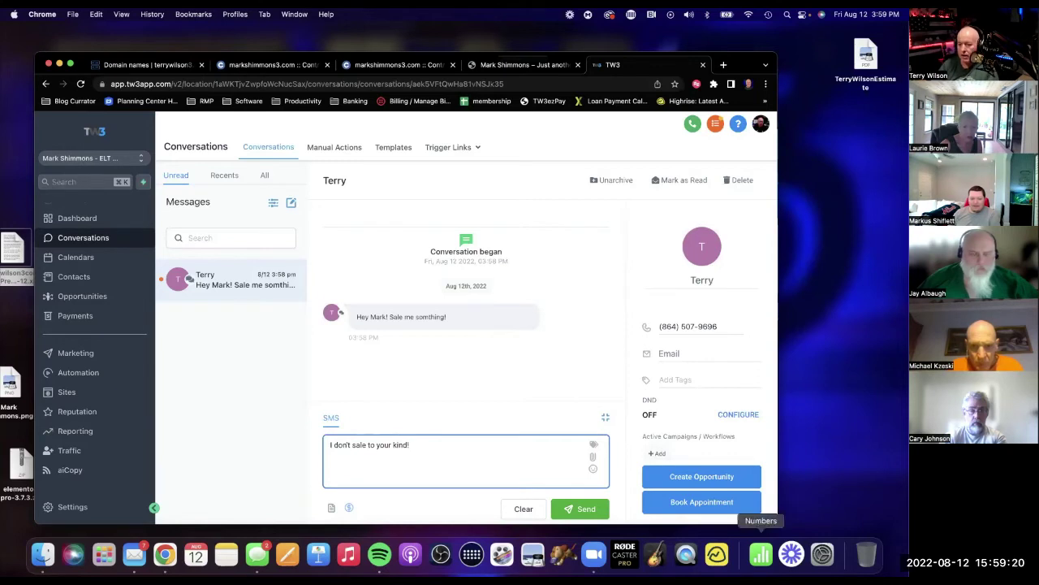
pyautogui.click(585, 508)
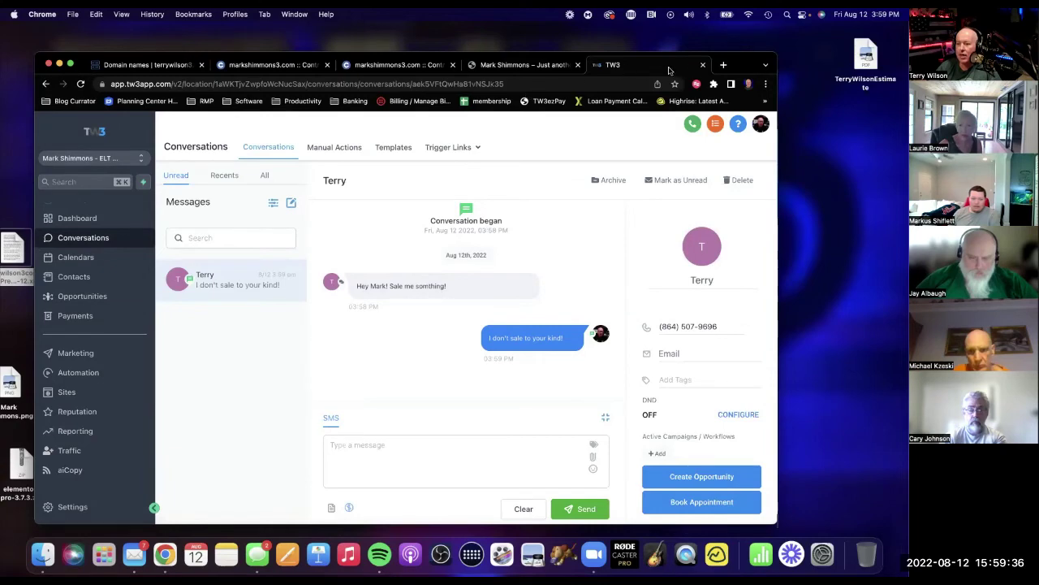
pyautogui.click(704, 65)
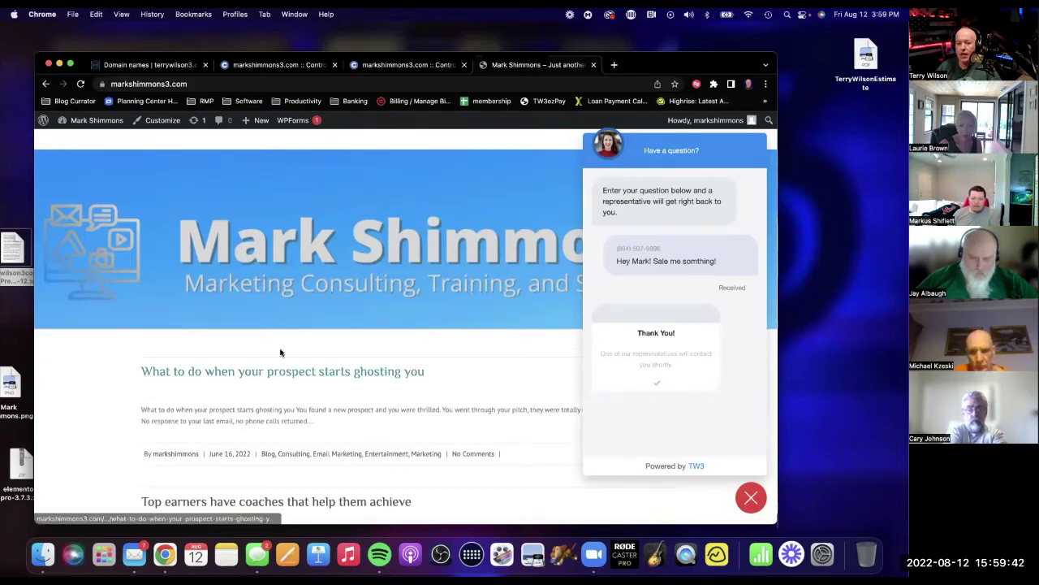
pyautogui.scroll(-3, 329, 355)
pyautogui.scroll(4, 329, 355)
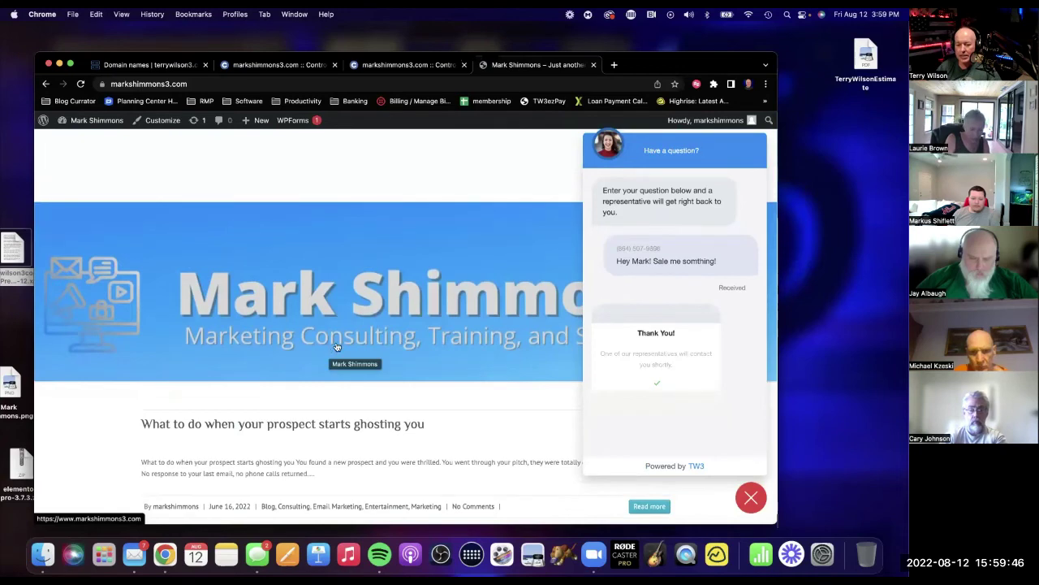
pyautogui.scroll(-2, 336, 346)
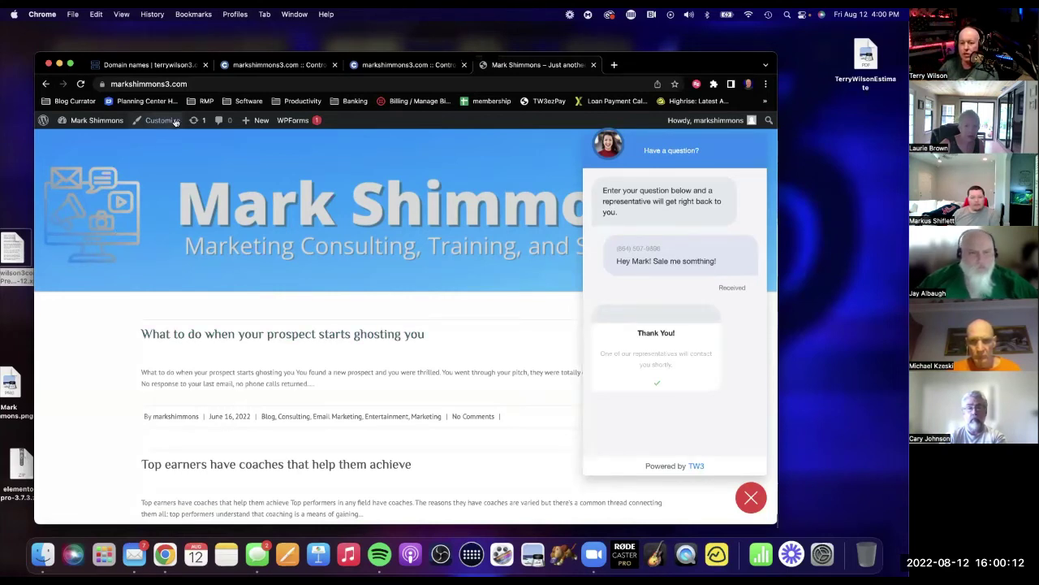
# - Go to Lead Connector from the admin Dashboard, expand Funnels and begin a new funnel page
pyautogui.moveTo(91, 130)
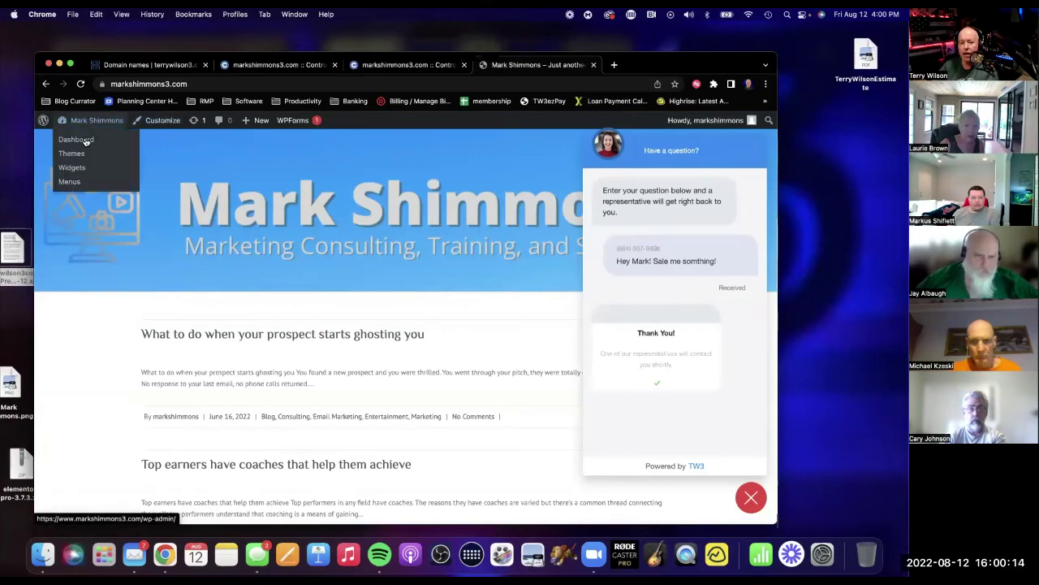
pyautogui.click(86, 141)
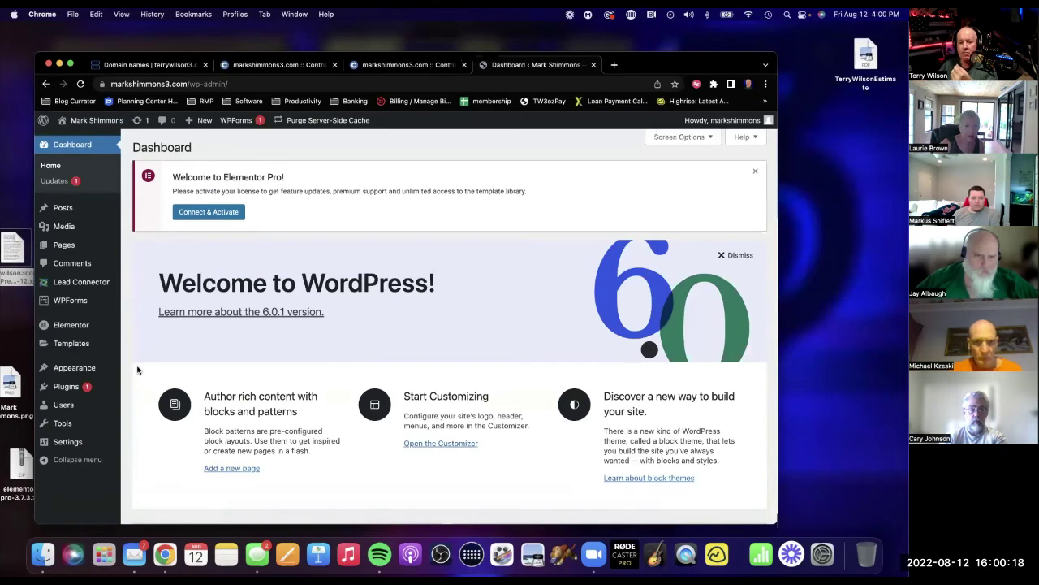
pyautogui.click(84, 284)
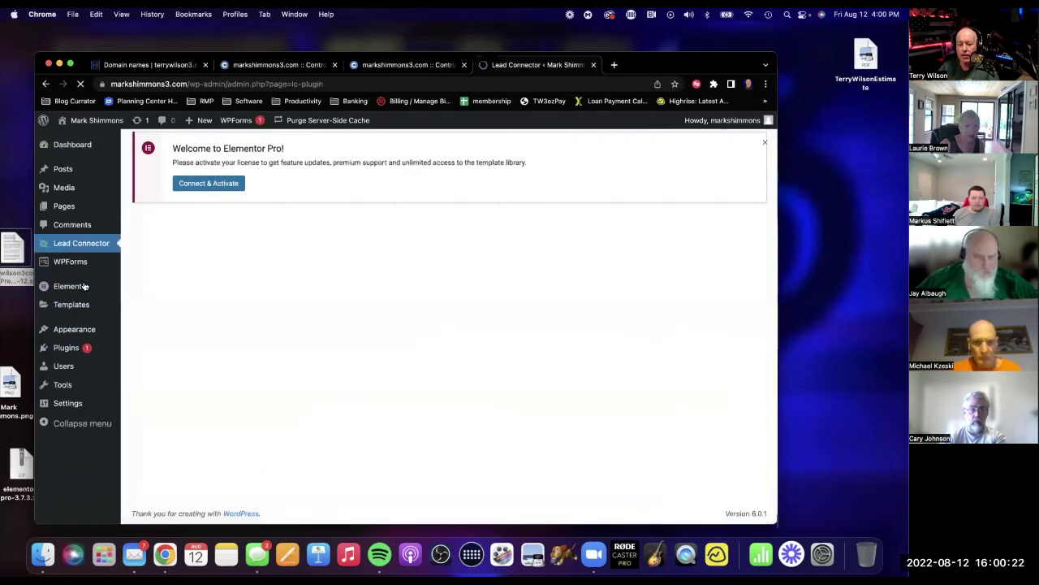
pyautogui.scroll(-1, 282, 409)
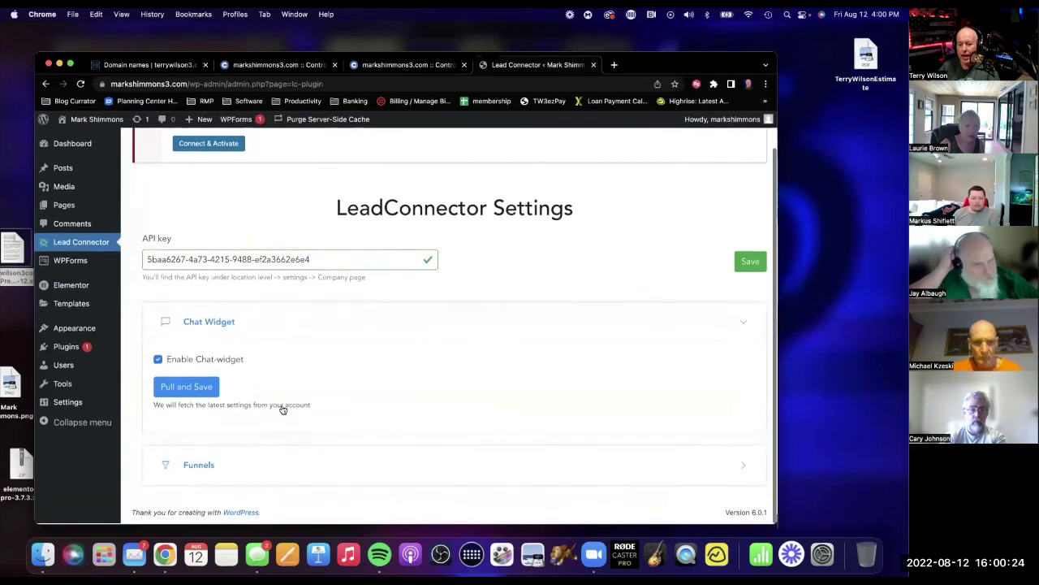
pyautogui.click(197, 466)
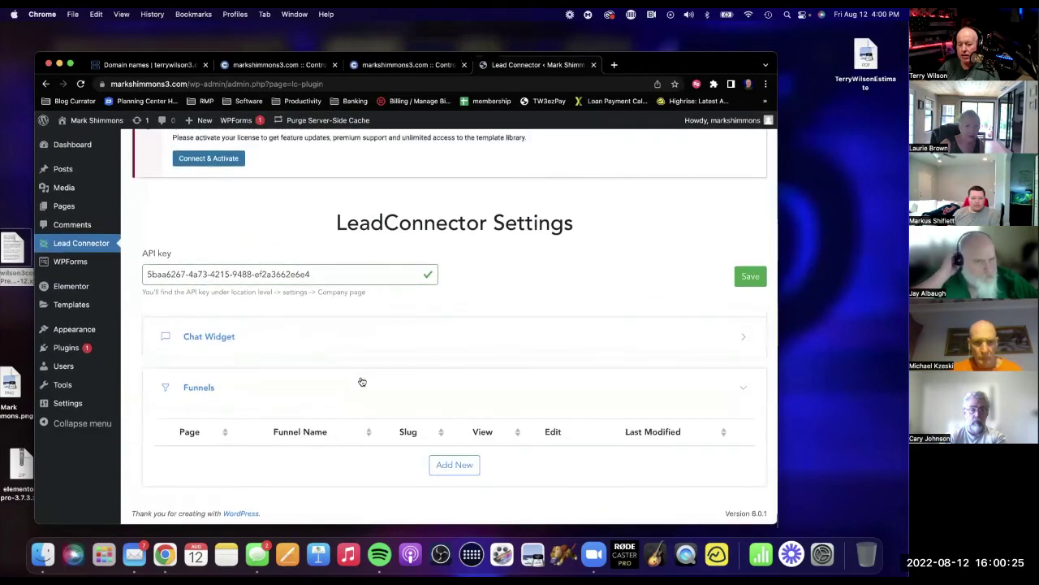
pyautogui.click(454, 465)
# - Publish the TW3 Membership Packages '3 Packages' step as a page with slug 'membership'
pyautogui.click(271, 209)
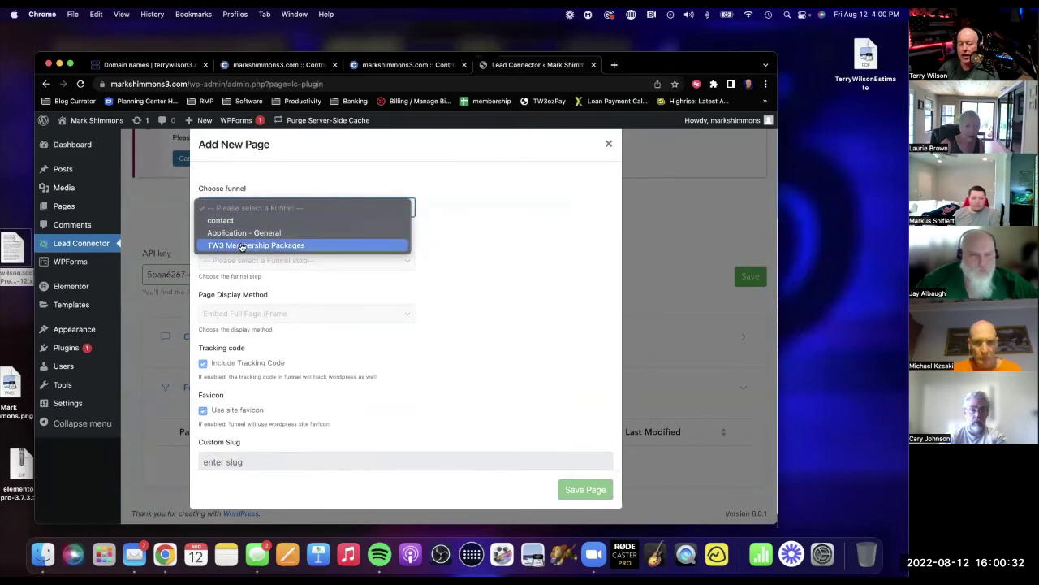
pyautogui.click(242, 246)
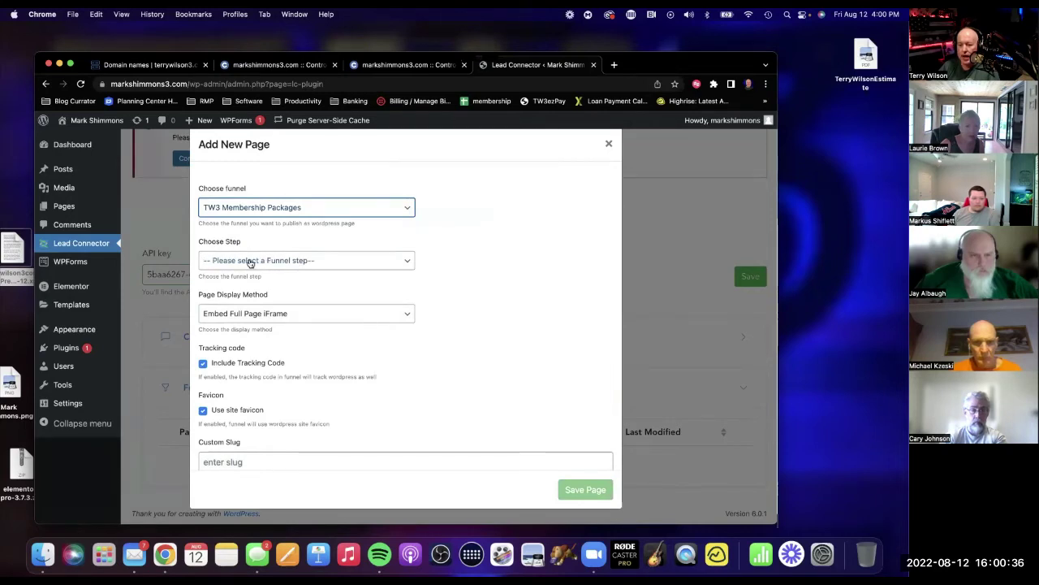
pyautogui.click(250, 262)
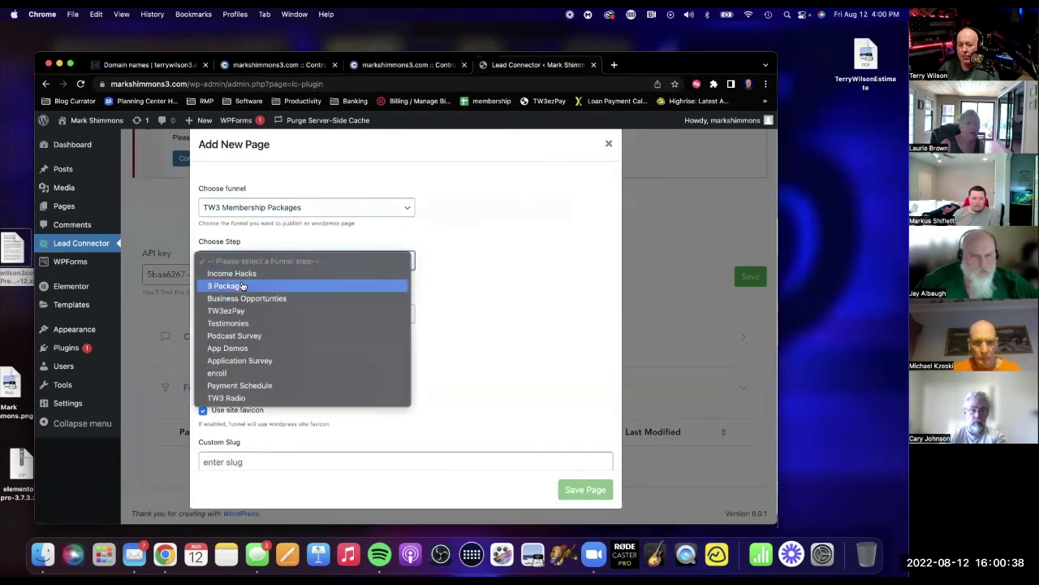
pyautogui.click(242, 286)
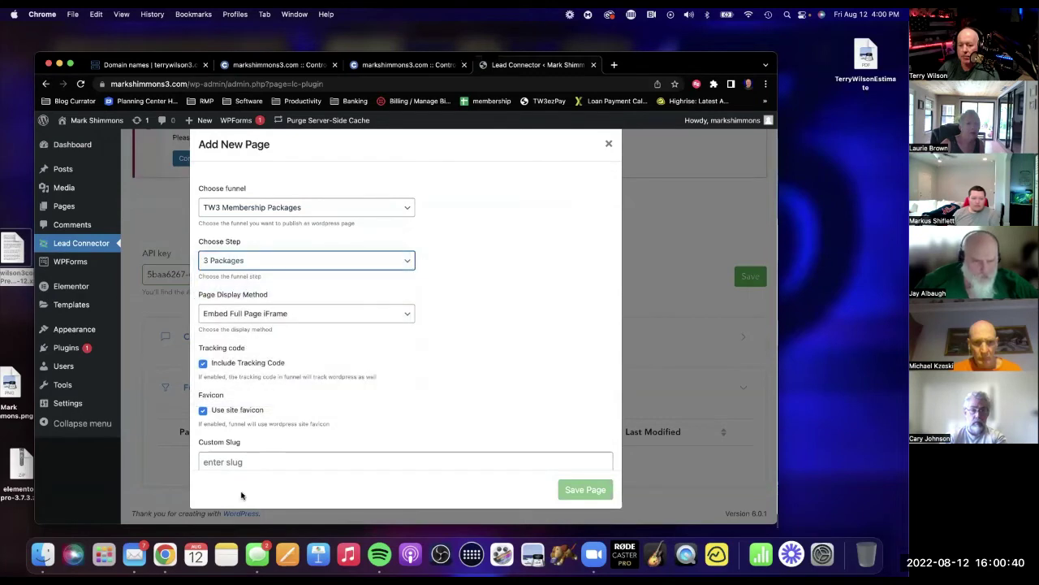
pyautogui.scroll(-2, 272, 440)
pyautogui.click(255, 371)
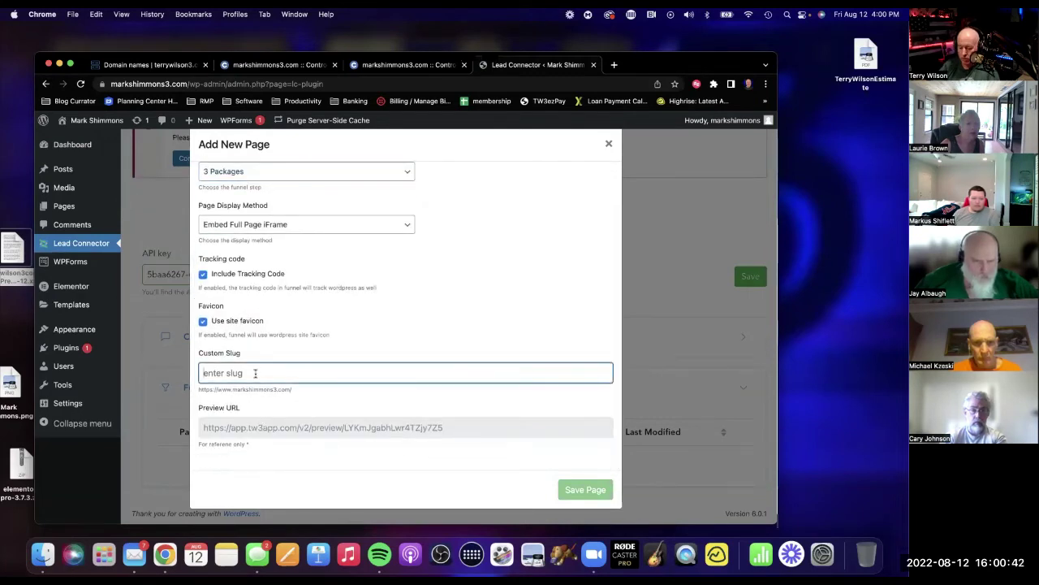
pyautogui.write('m')
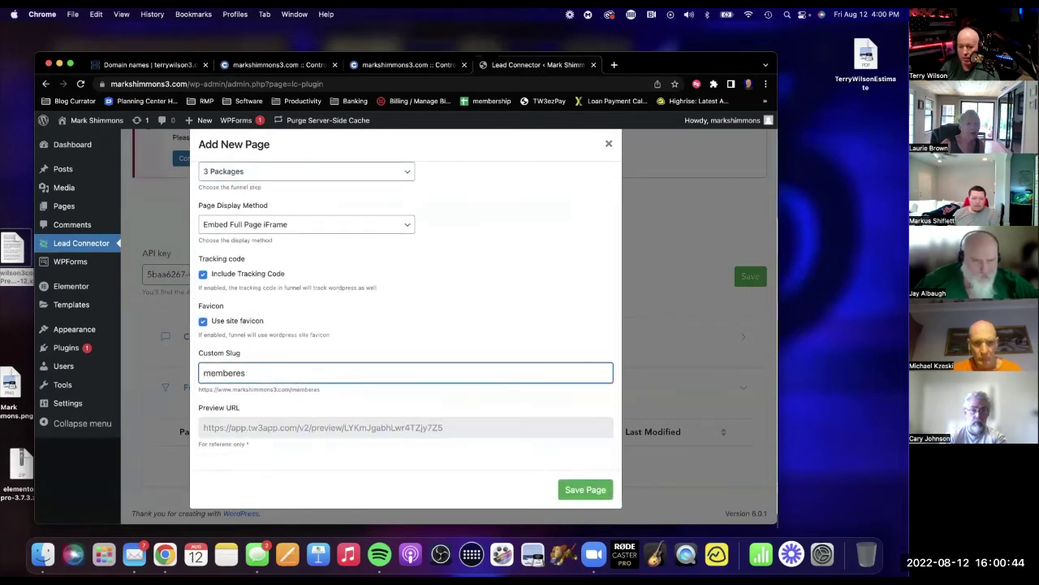
pyautogui.write('embership')
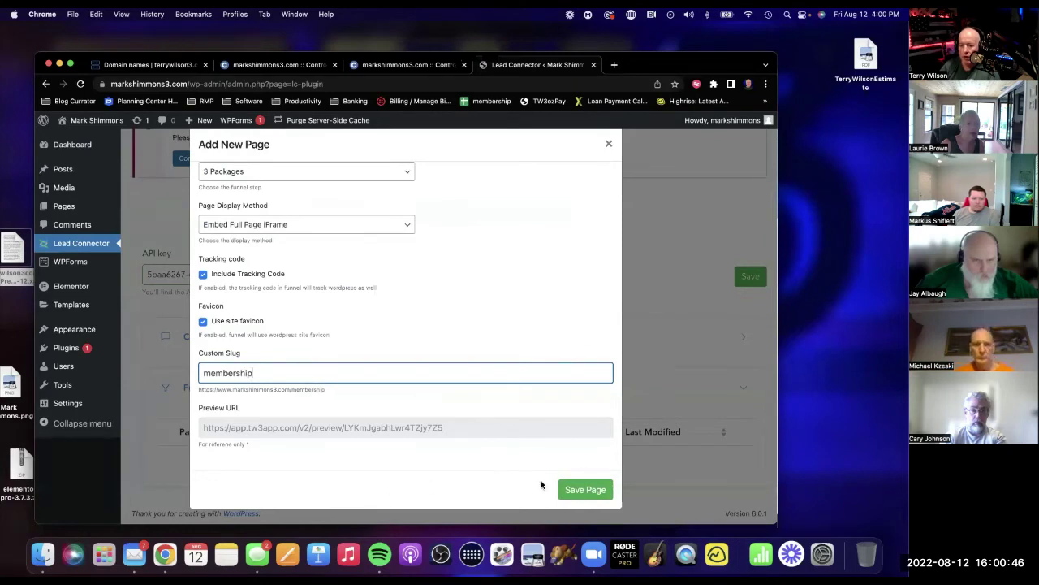
pyautogui.click(586, 490)
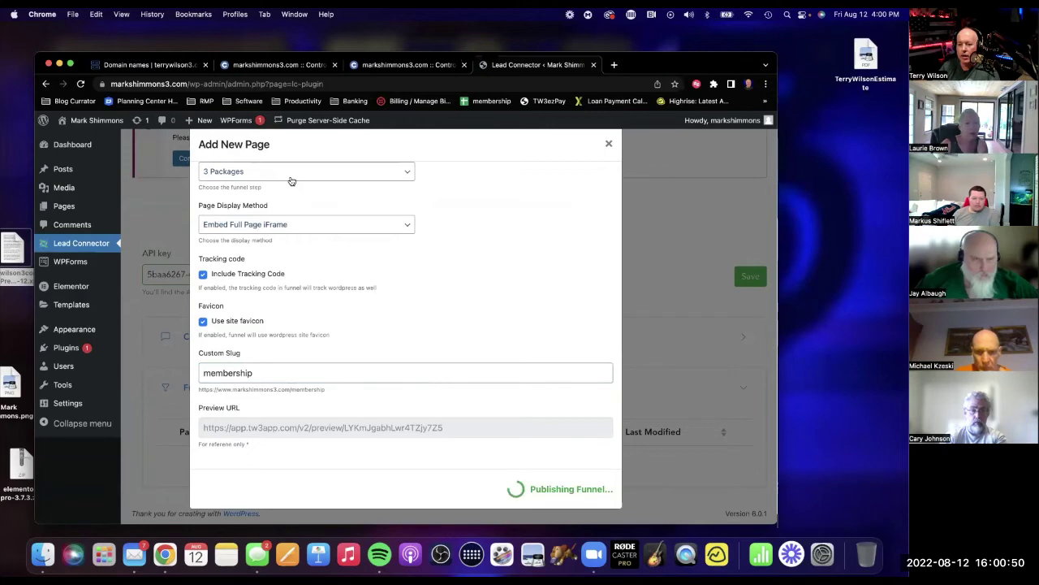
pyautogui.scroll(-1, 411, 407)
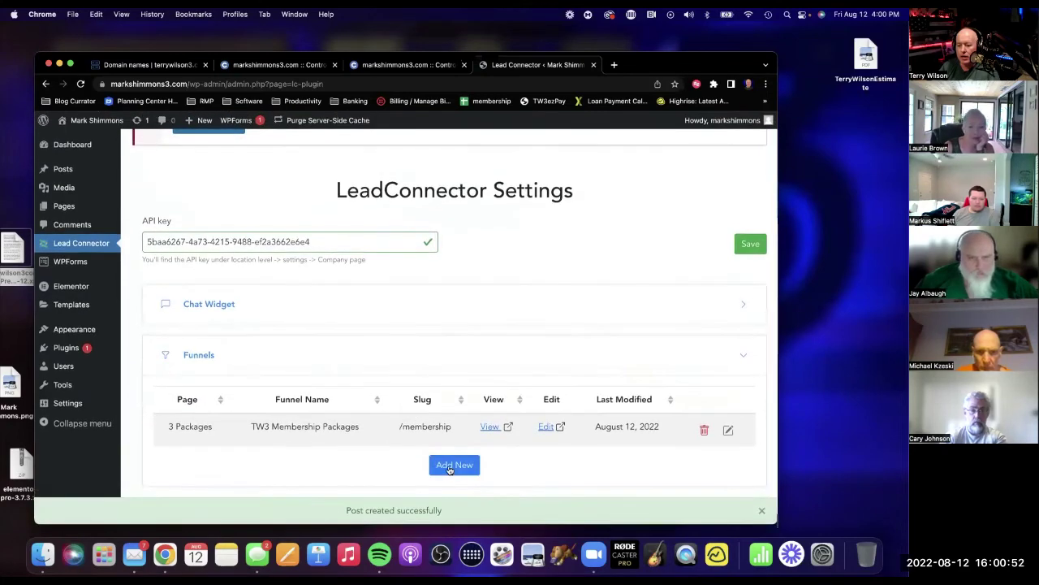
pyautogui.click(454, 462)
# - Add the TW3 Membership Packages 'Income Hacks' step as a page with slug 'demo' and save it
pyautogui.click(258, 204)
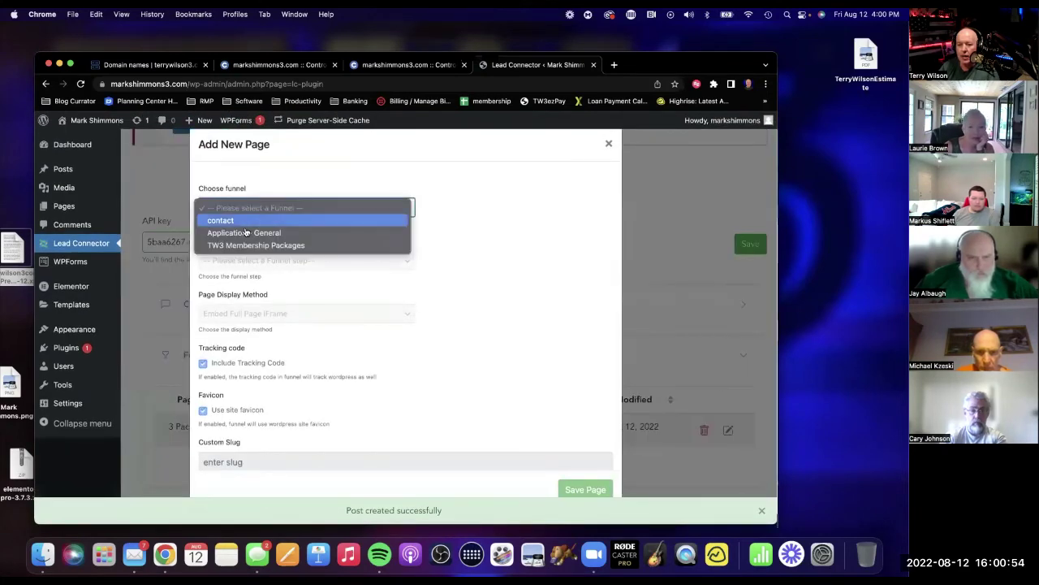
pyautogui.click(249, 260)
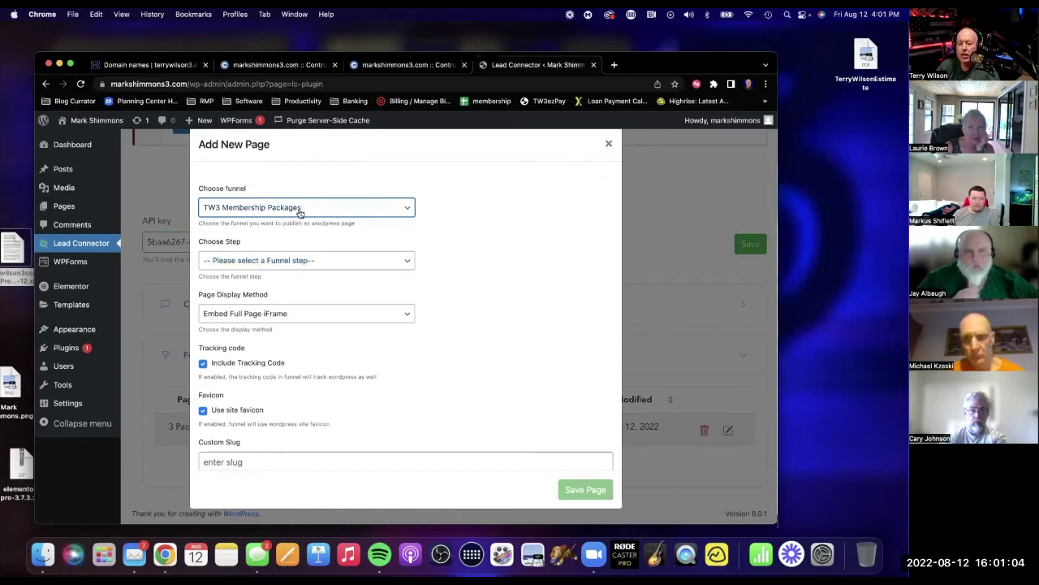
pyautogui.click(264, 262)
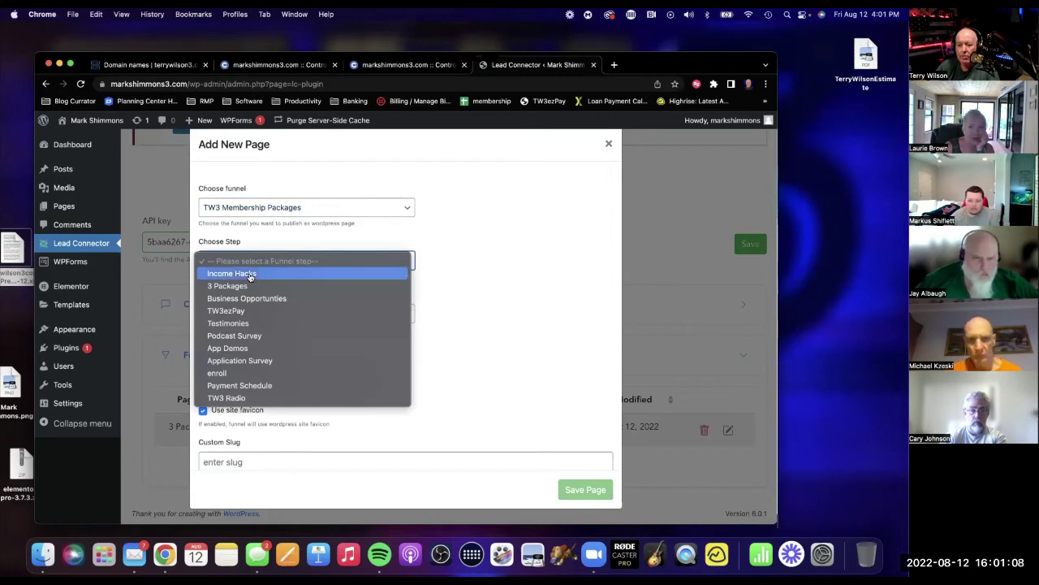
pyautogui.click(248, 273)
pyautogui.scroll(-2, 288, 442)
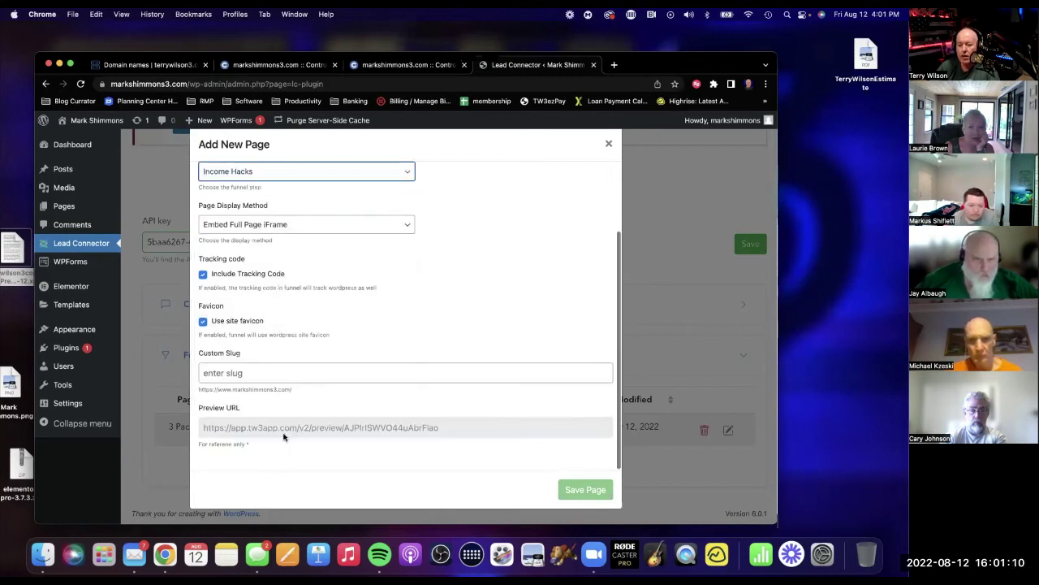
pyautogui.click(261, 372)
pyautogui.write('demo')
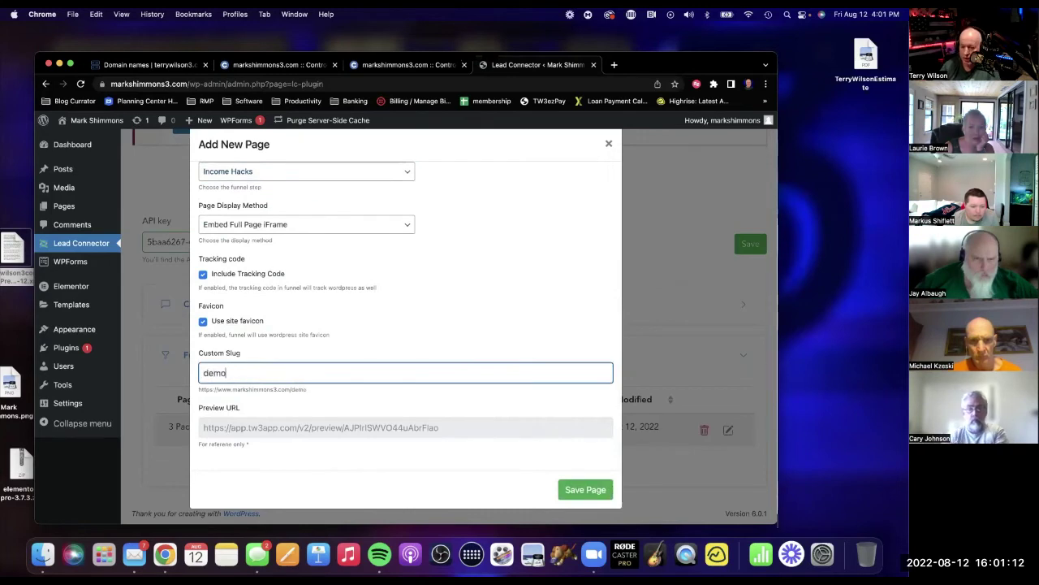
pyautogui.click(580, 484)
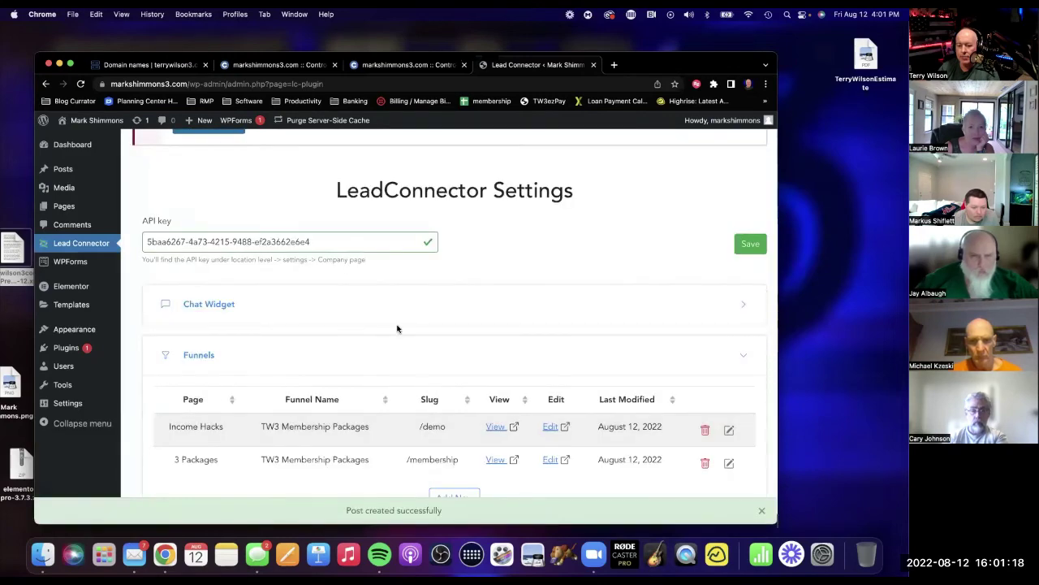
pyautogui.scroll(-2, 402, 330)
# - Add the TW3 Membership Packages 'Testimonies' step as a page with slug 'reviews' and save it
pyautogui.click(462, 463)
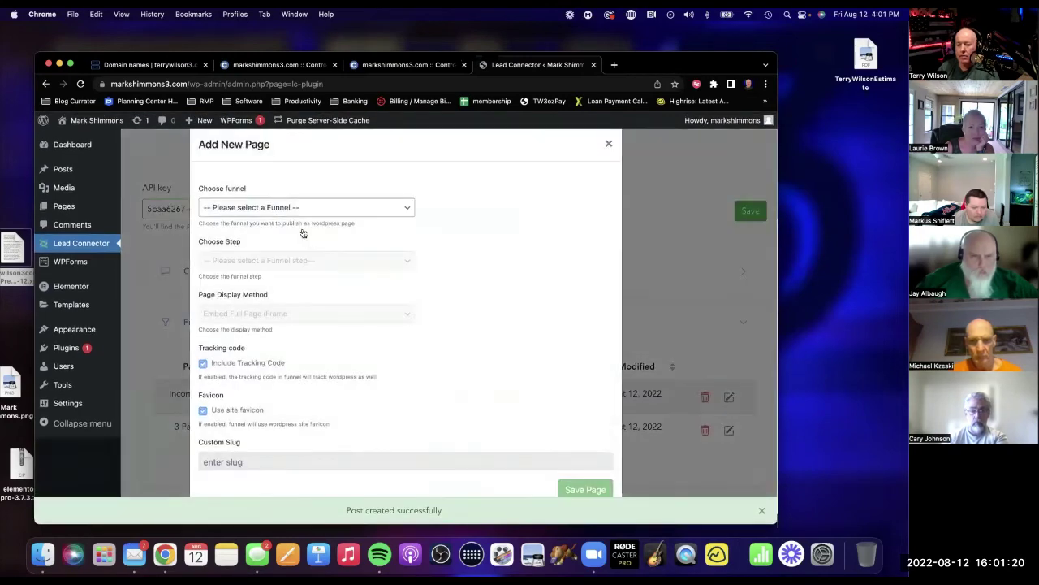
pyautogui.click(276, 209)
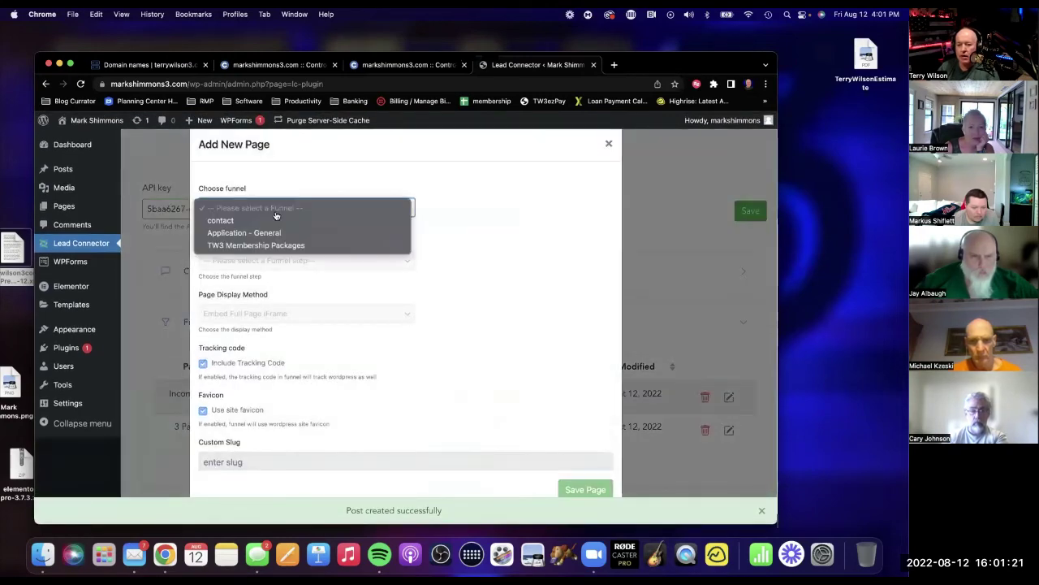
pyautogui.click(259, 245)
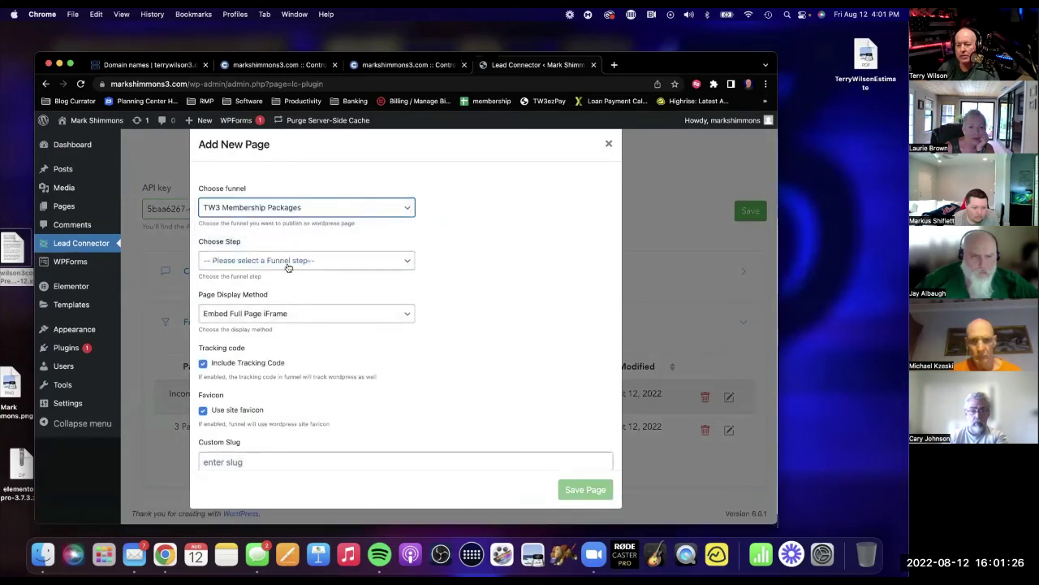
pyautogui.click(292, 261)
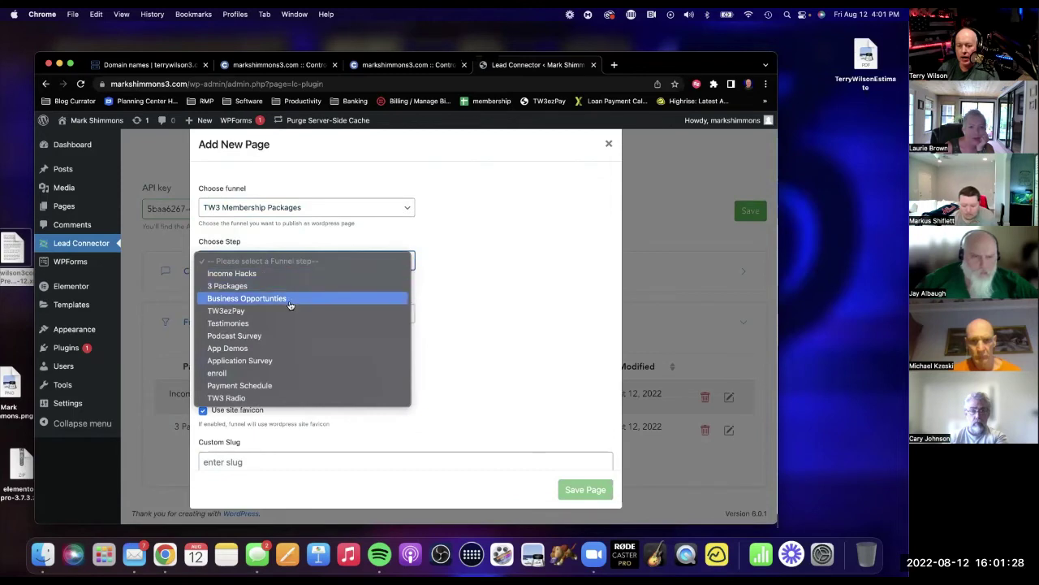
pyautogui.click(268, 322)
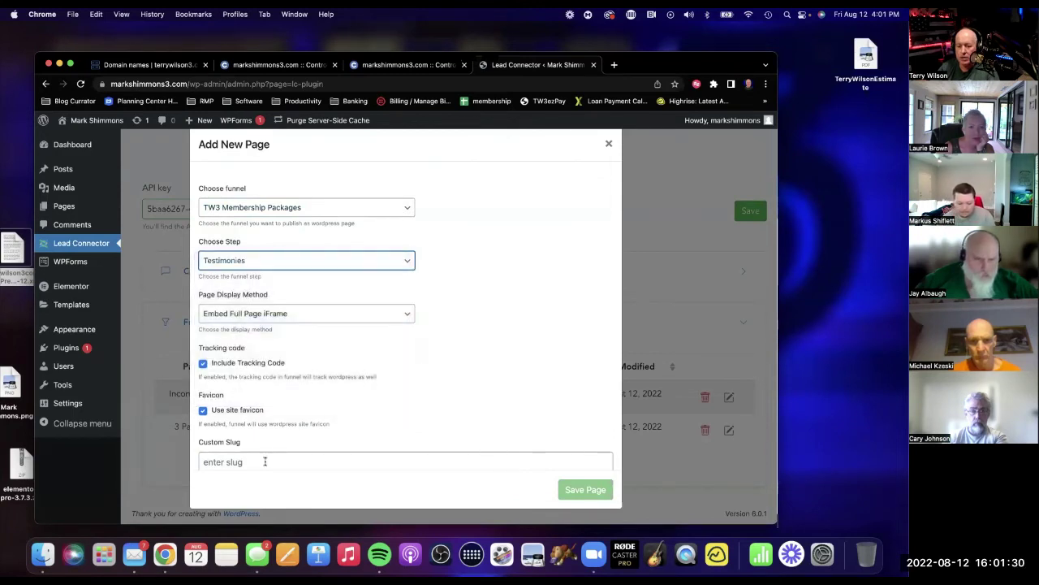
pyautogui.click(265, 462)
pyautogui.write('reviews')
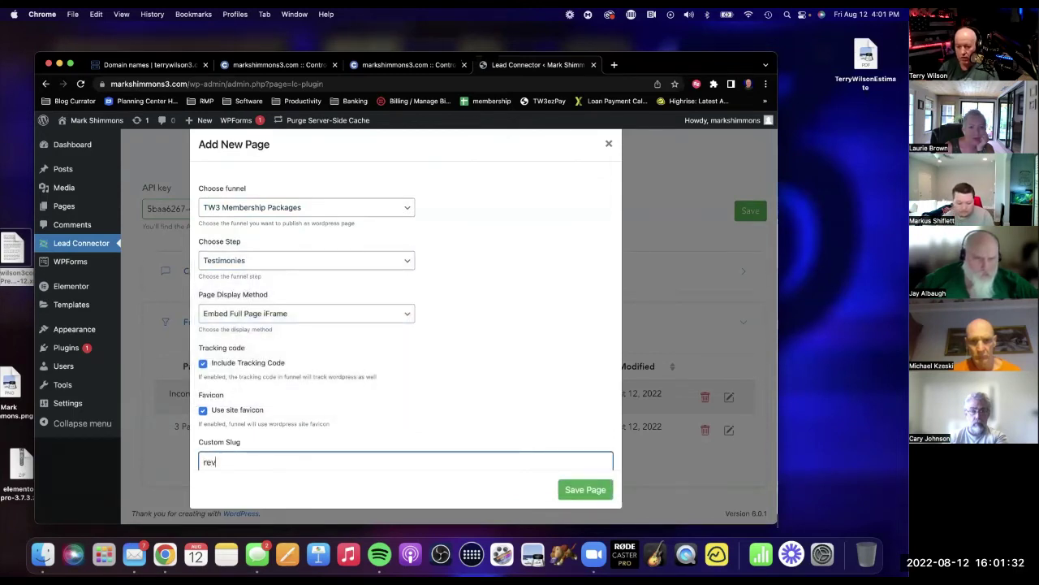
pyautogui.click(560, 489)
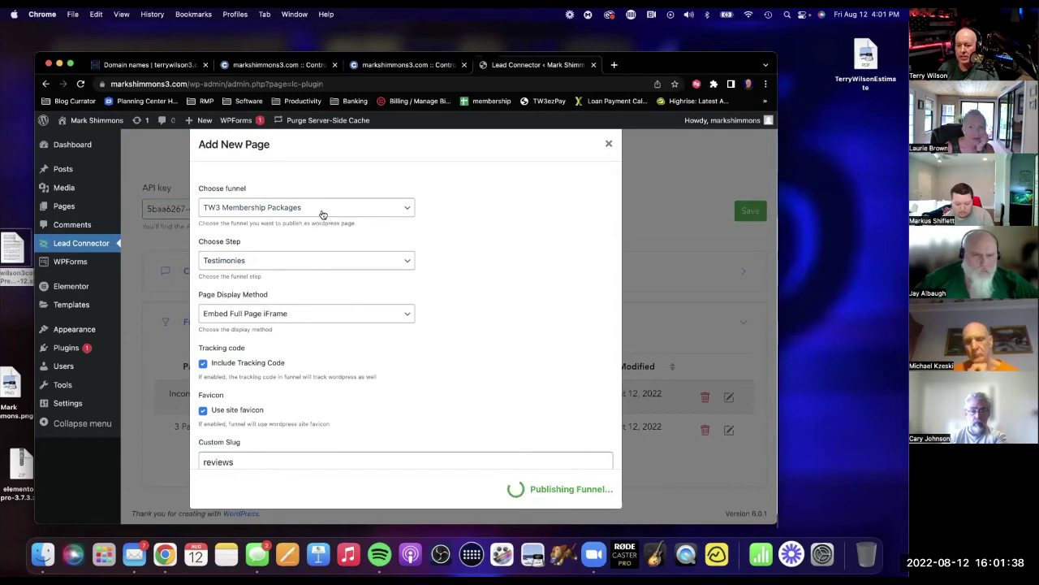
pyautogui.scroll(-1, 327, 272)
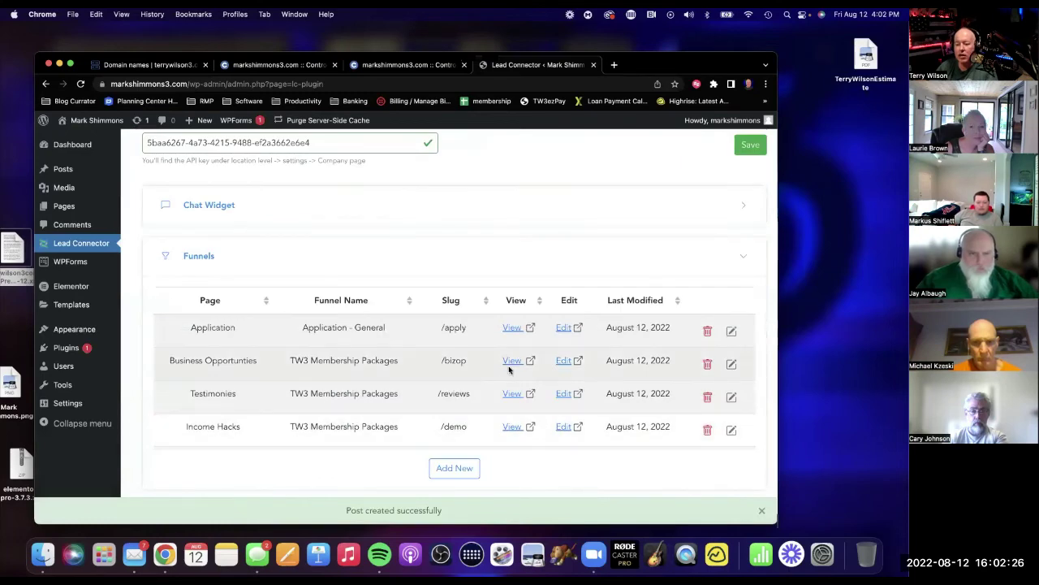
# - Create a new blank page titled 'Insurance'
pyautogui.scroll(3, 511, 370)
pyautogui.scroll(1, 512, 374)
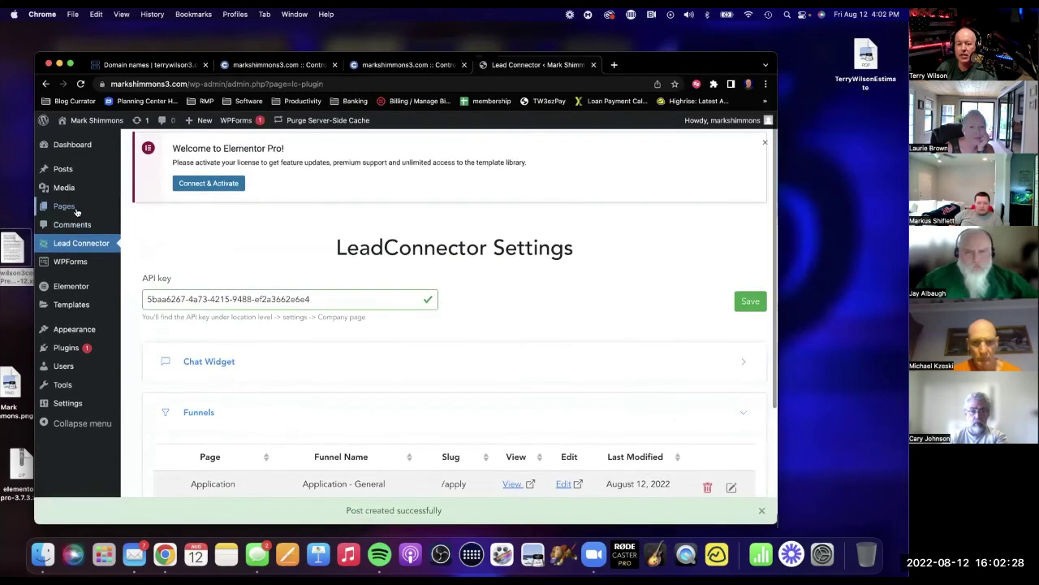
pyautogui.moveTo(112, 209)
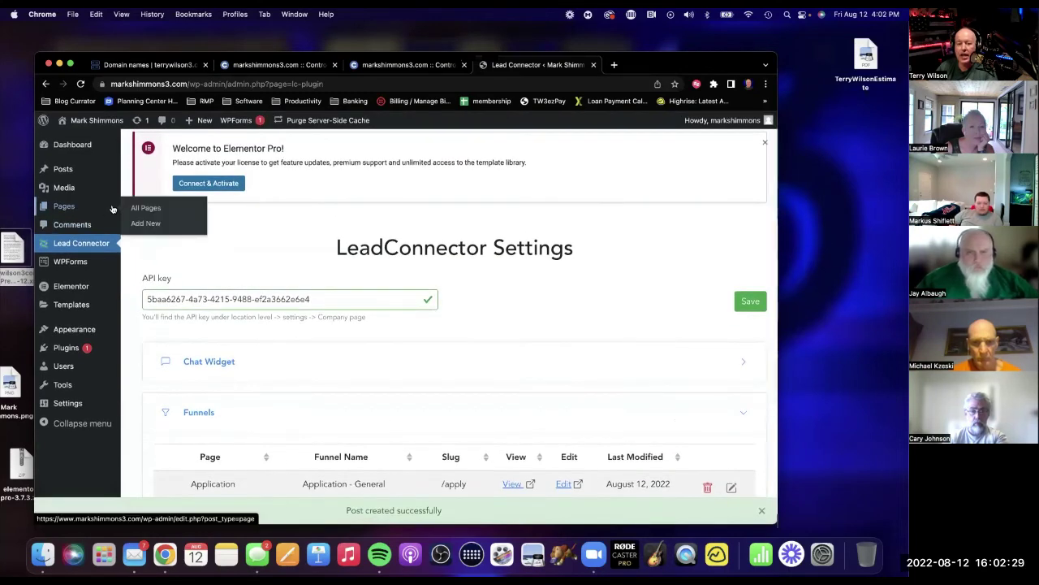
pyautogui.click(158, 224)
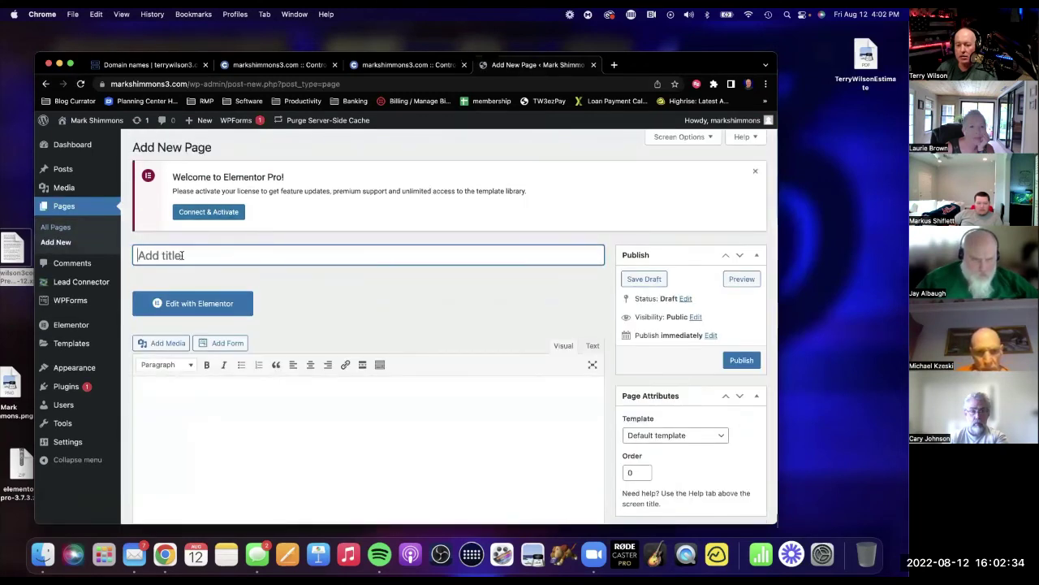
pyautogui.write('in')
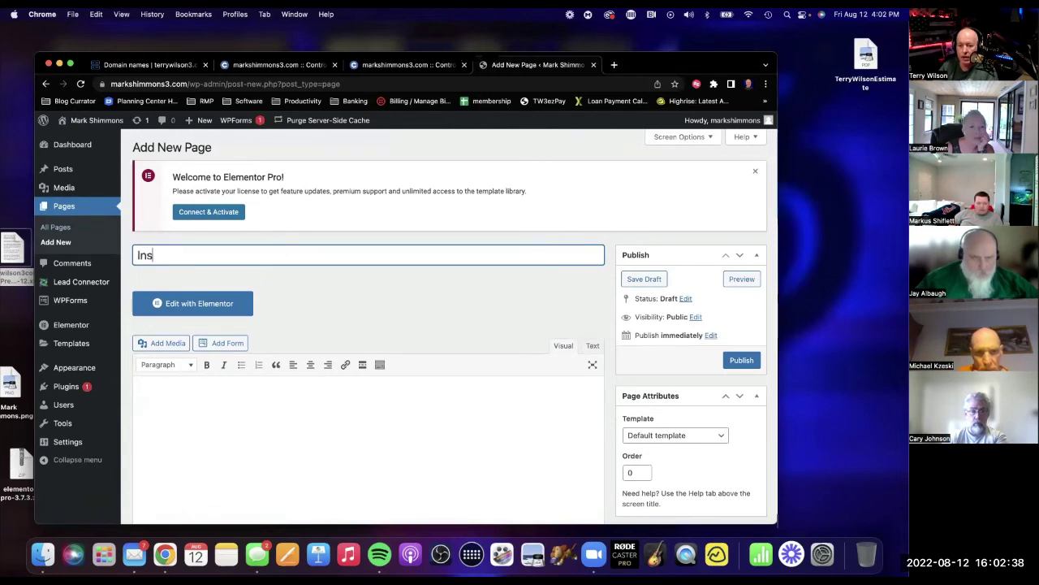
pyautogui.click(167, 343)
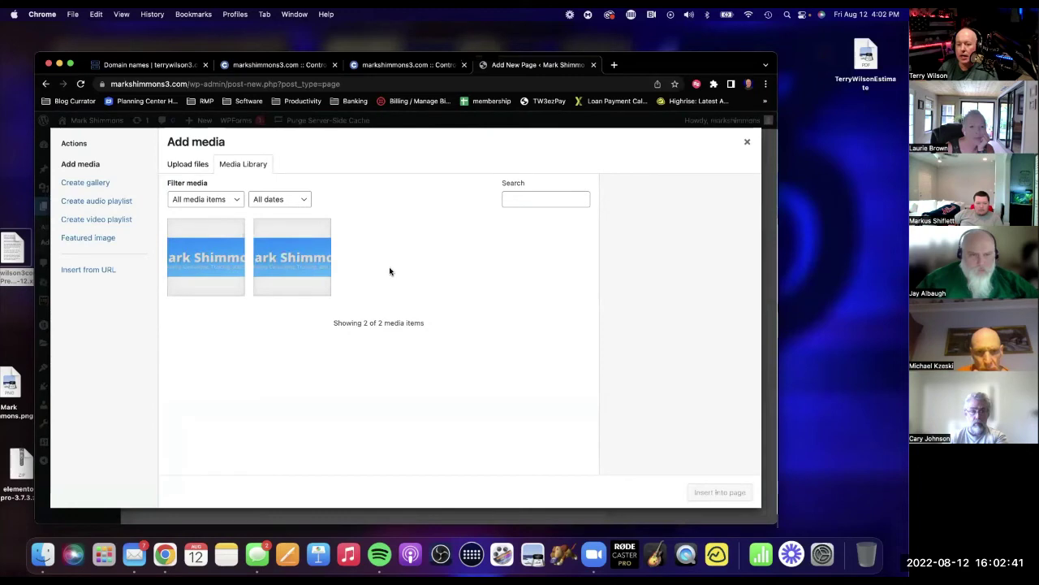
# - Upload INSclick.png and insert it into the page at Full Size (800 × 1200)
pyautogui.click(188, 164)
pyautogui.click(456, 324)
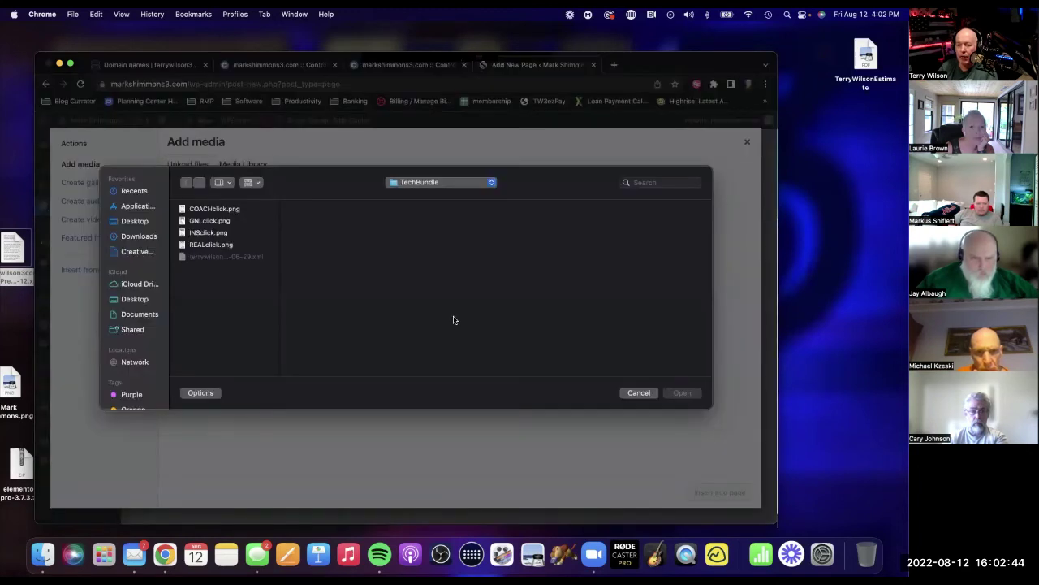
pyautogui.click(219, 232)
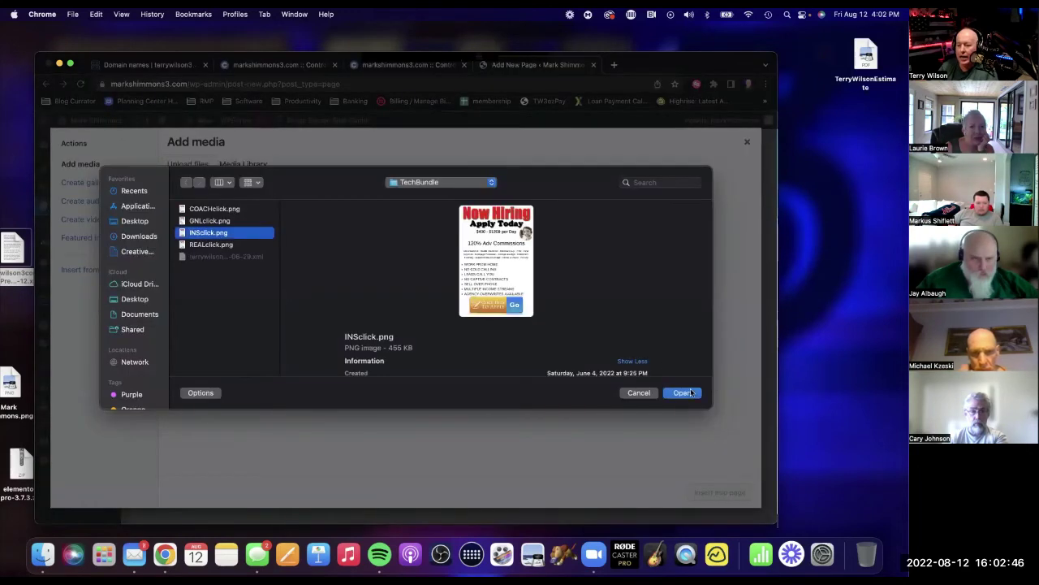
pyautogui.click(684, 393)
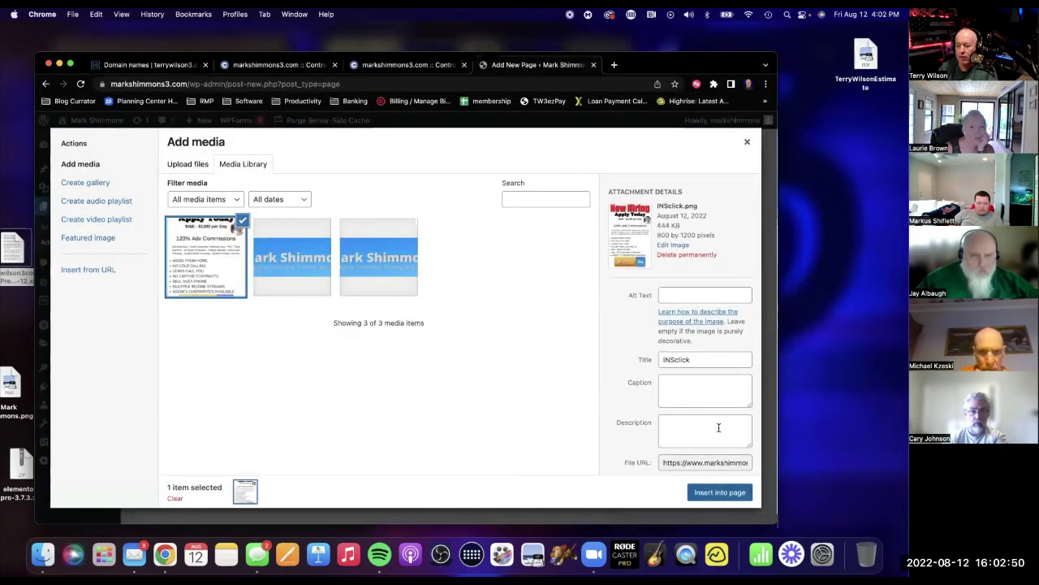
pyautogui.scroll(-3, 715, 435)
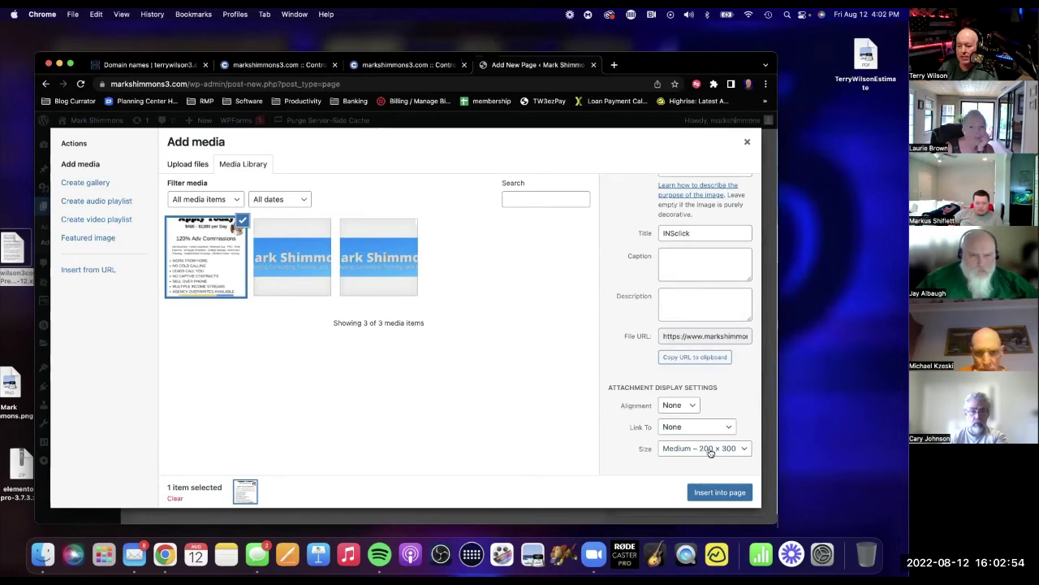
pyautogui.click(710, 452)
pyautogui.click(698, 474)
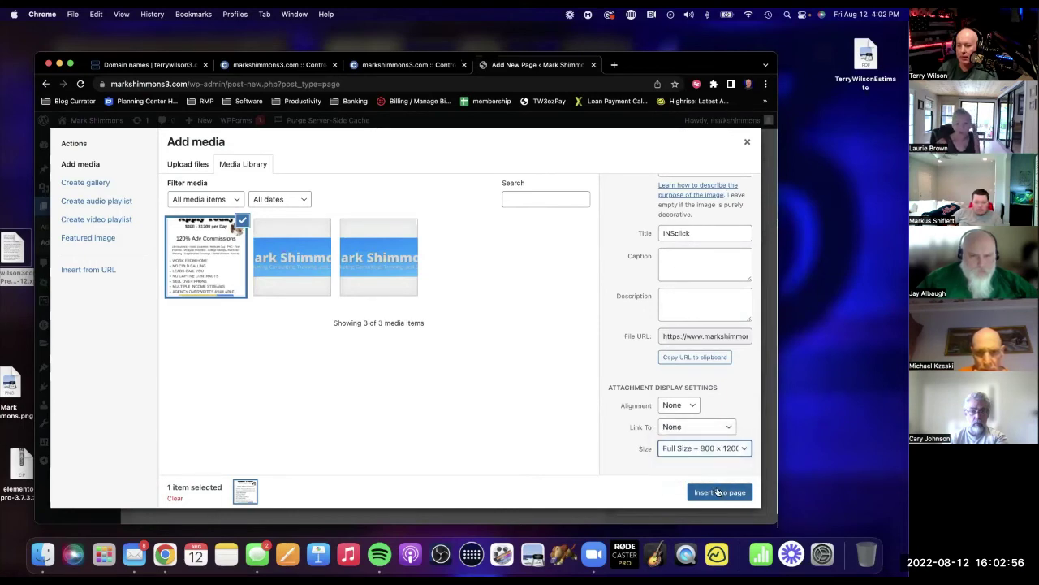
pyautogui.click(717, 492)
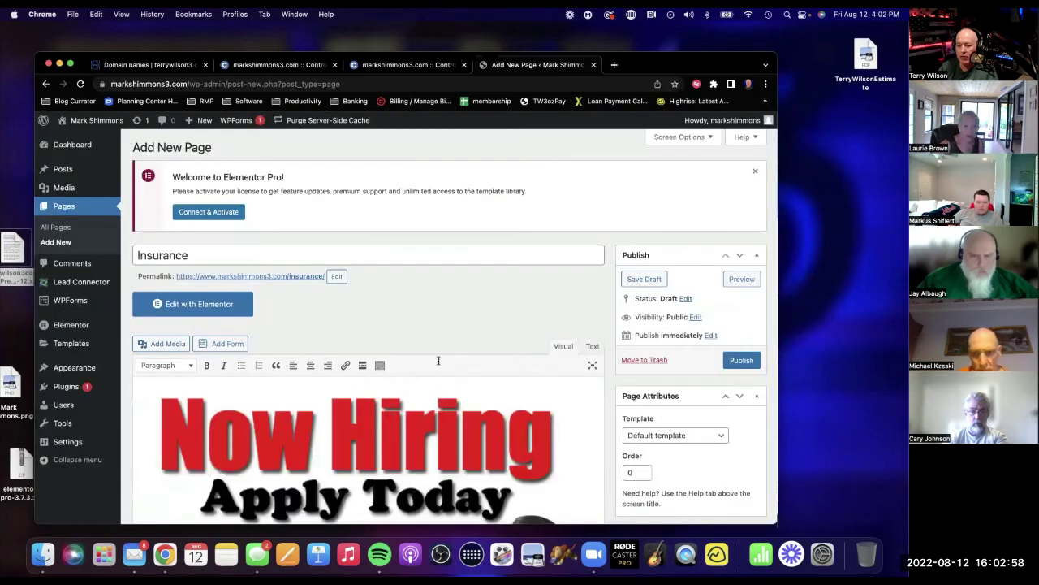
# - Link the Now Hiring image to the /apply page URL, then go to the Customizer
pyautogui.scroll(10, 437, 361)
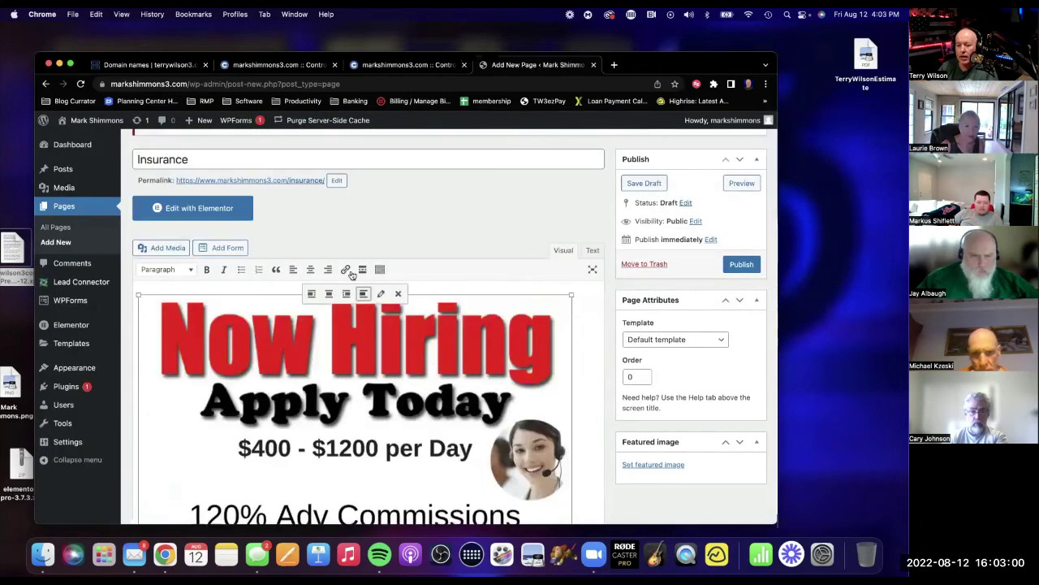
pyautogui.click(346, 270)
pyautogui.scroll(-2, 394, 321)
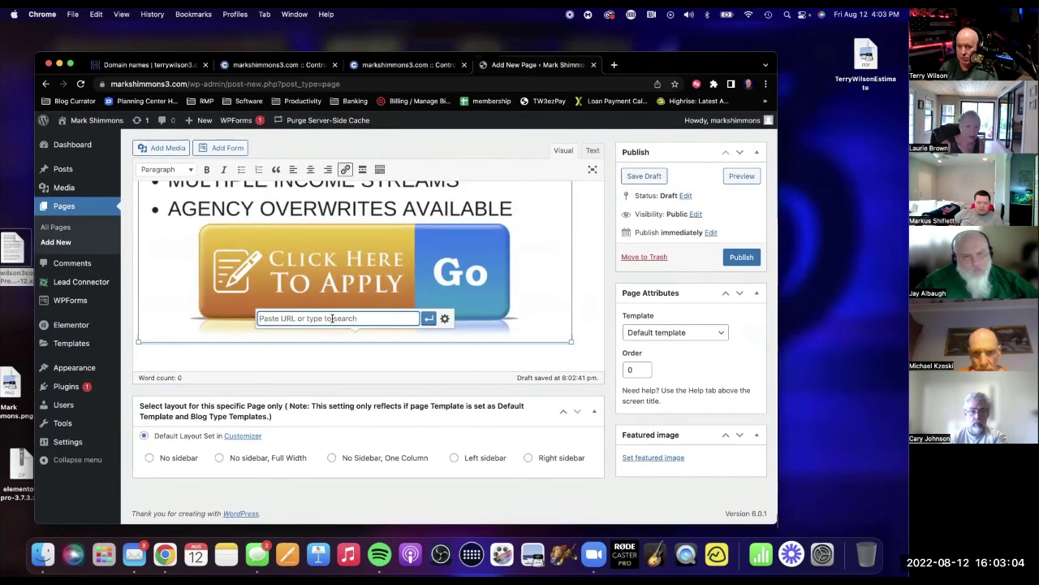
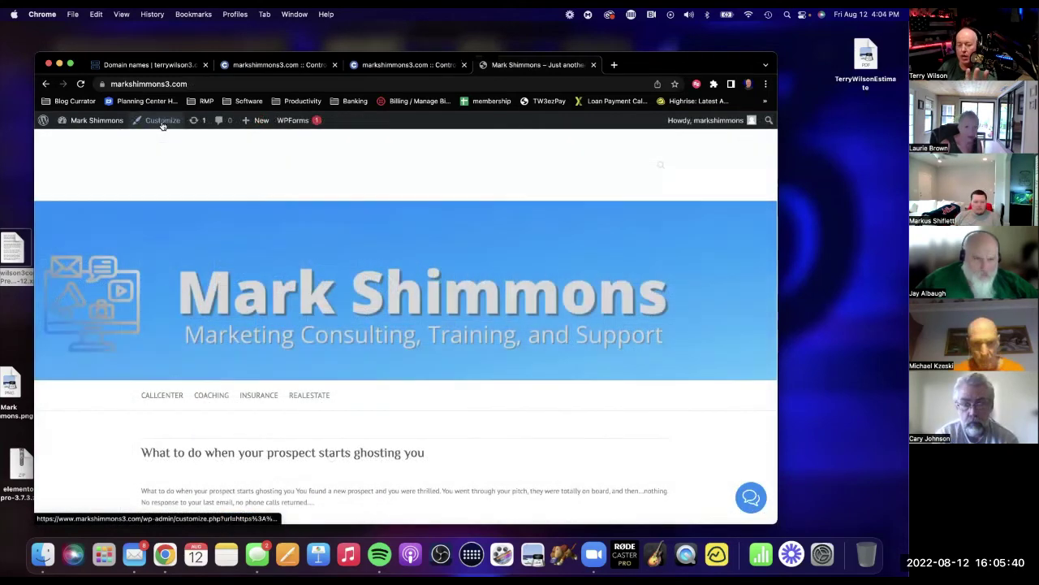
pyautogui.click(162, 120)
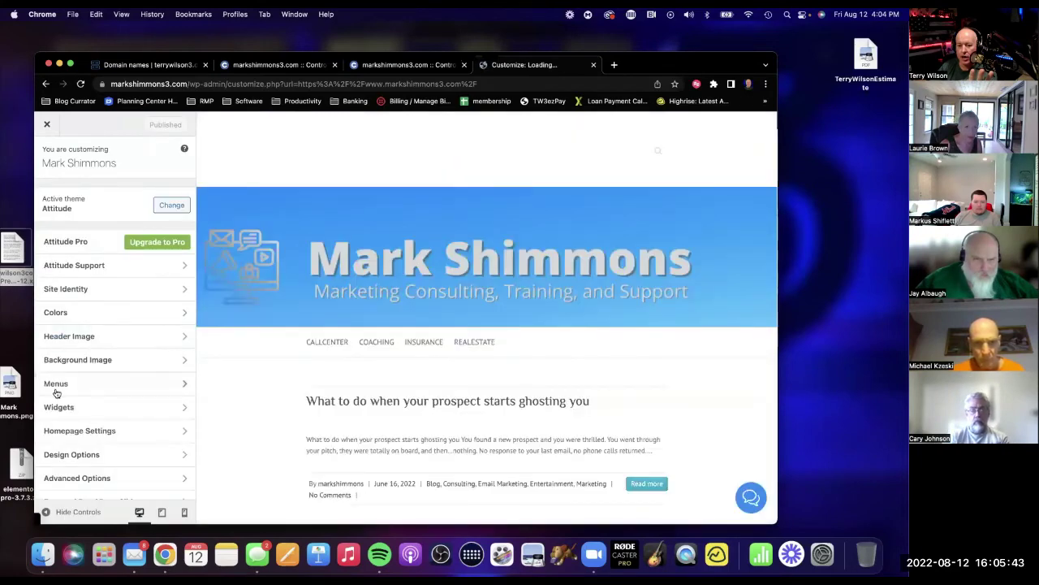
# - Create a menu named 'Top' assigned to the Primary Menu location
pyautogui.click(50, 383)
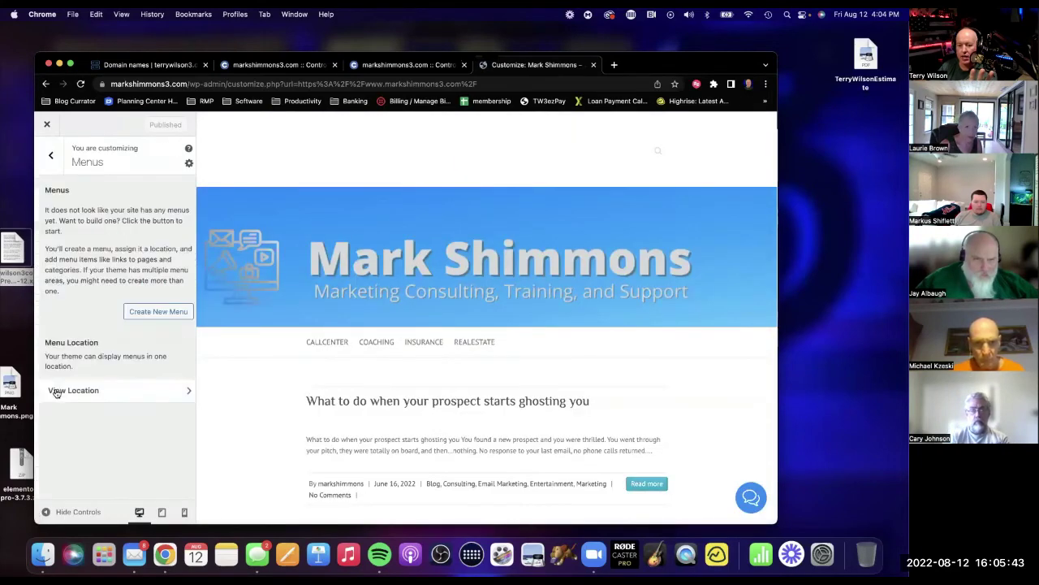
pyautogui.click(144, 311)
pyautogui.click(111, 209)
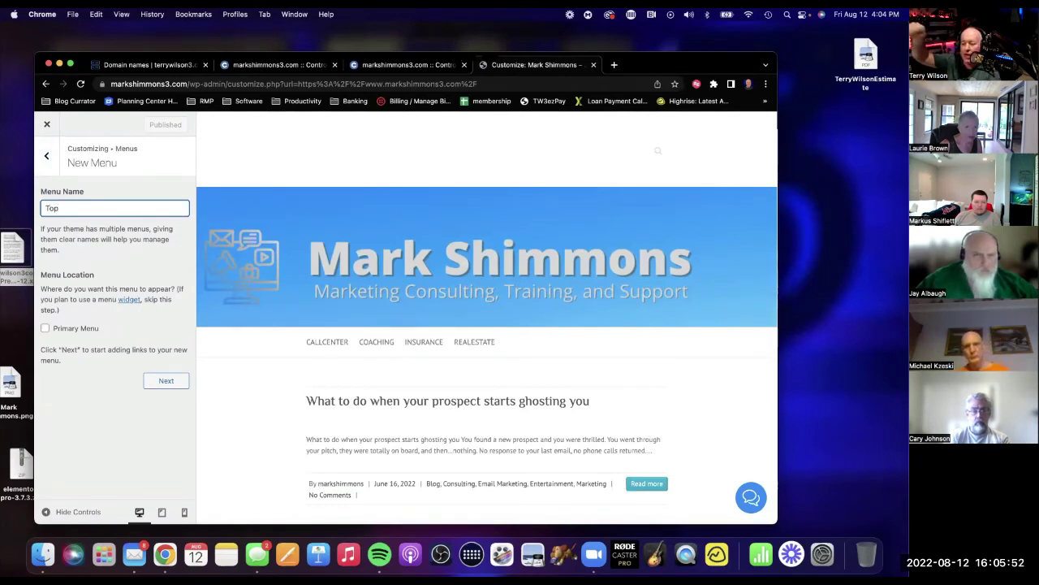
pyautogui.click(46, 328)
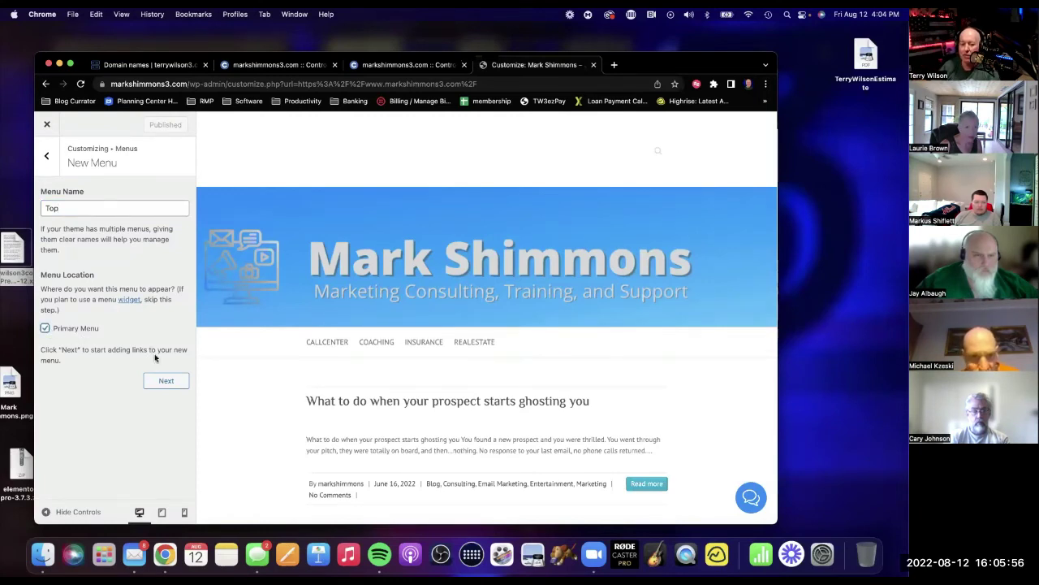
pyautogui.click(166, 382)
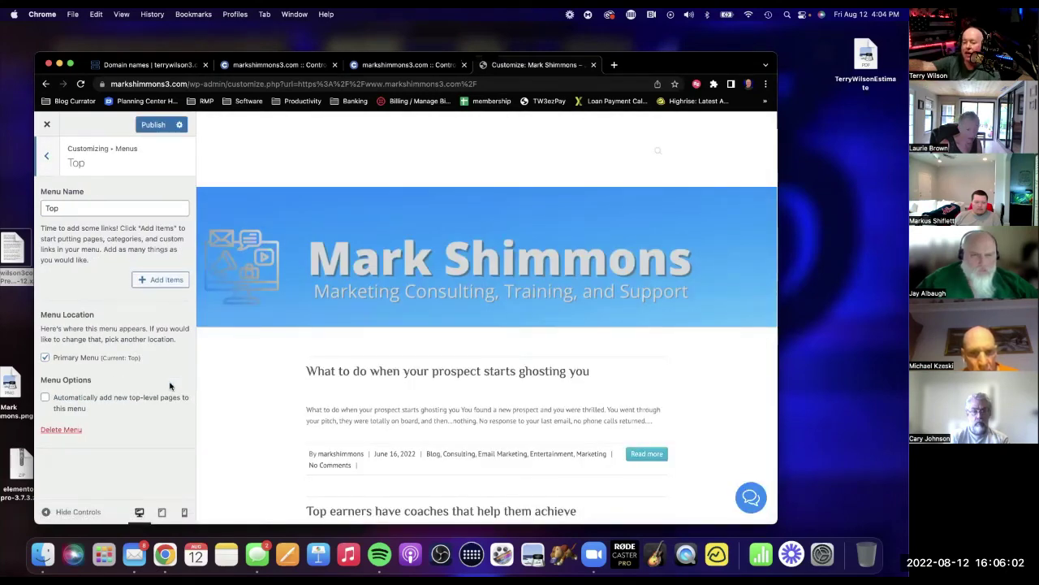
# - Add the Home, Coaching, CallCenter, RealEstate and Insurance pages as Top menu items
pyautogui.click(148, 280)
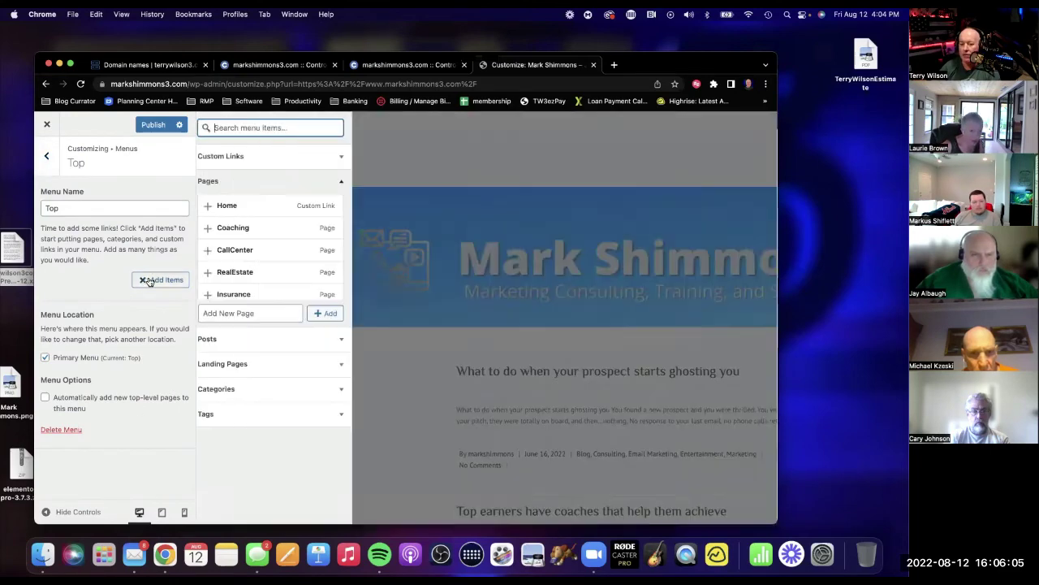
pyautogui.click(216, 205)
pyautogui.click(215, 228)
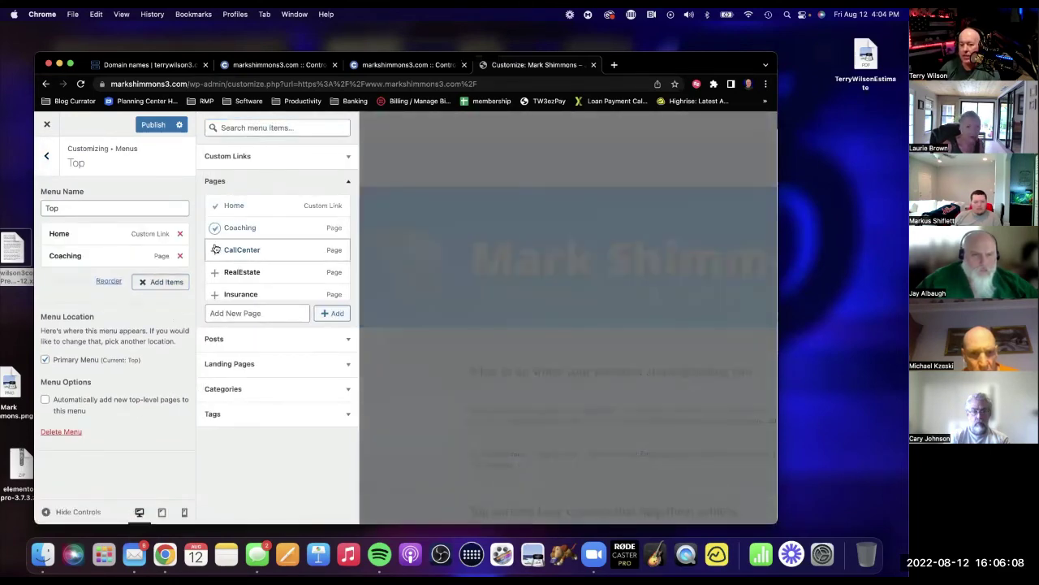
pyautogui.click(216, 249)
pyautogui.click(217, 272)
pyautogui.scroll(-1, 218, 281)
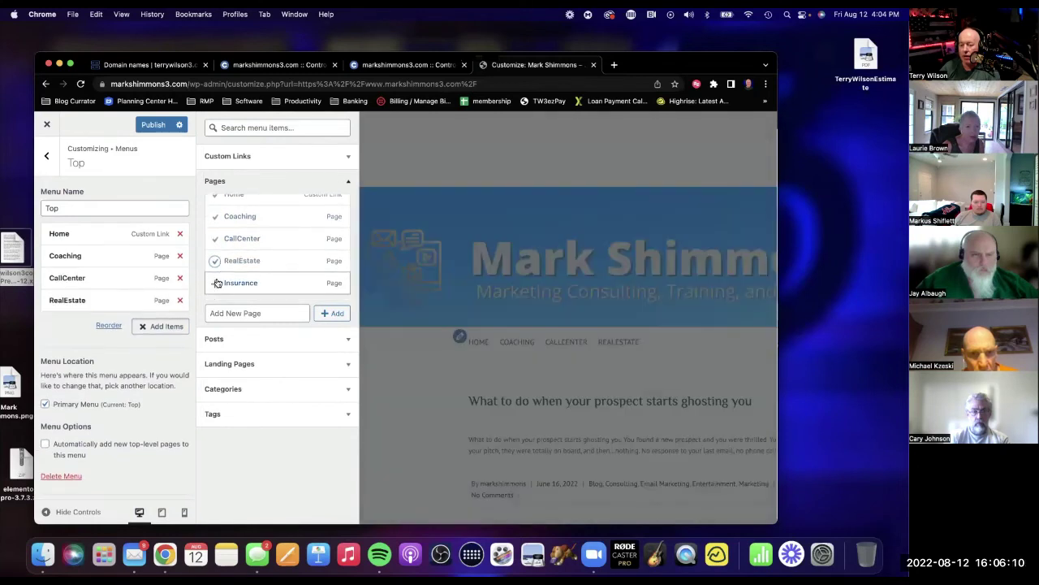
pyautogui.click(217, 282)
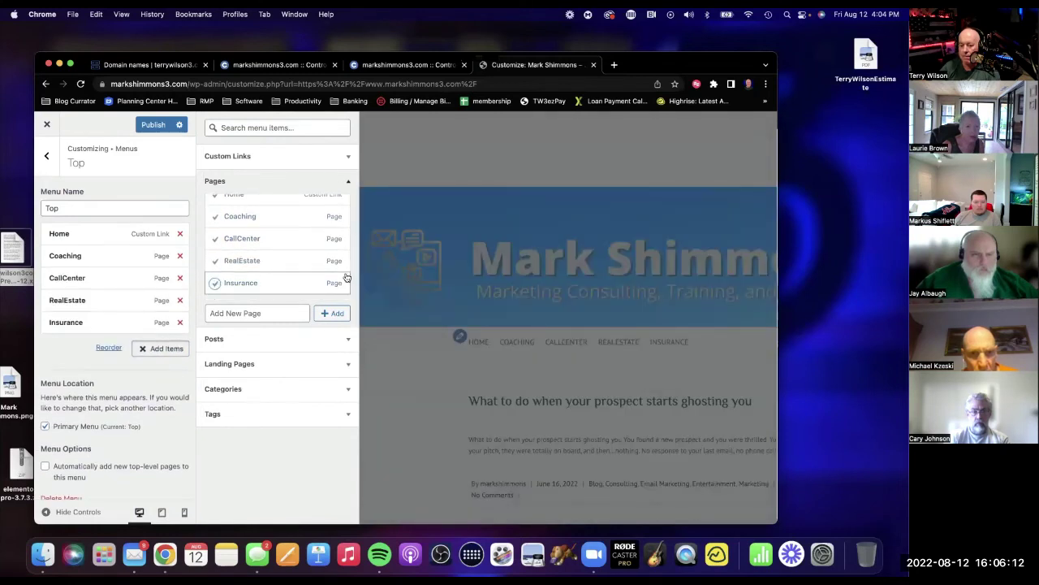
pyautogui.scroll(1, 347, 276)
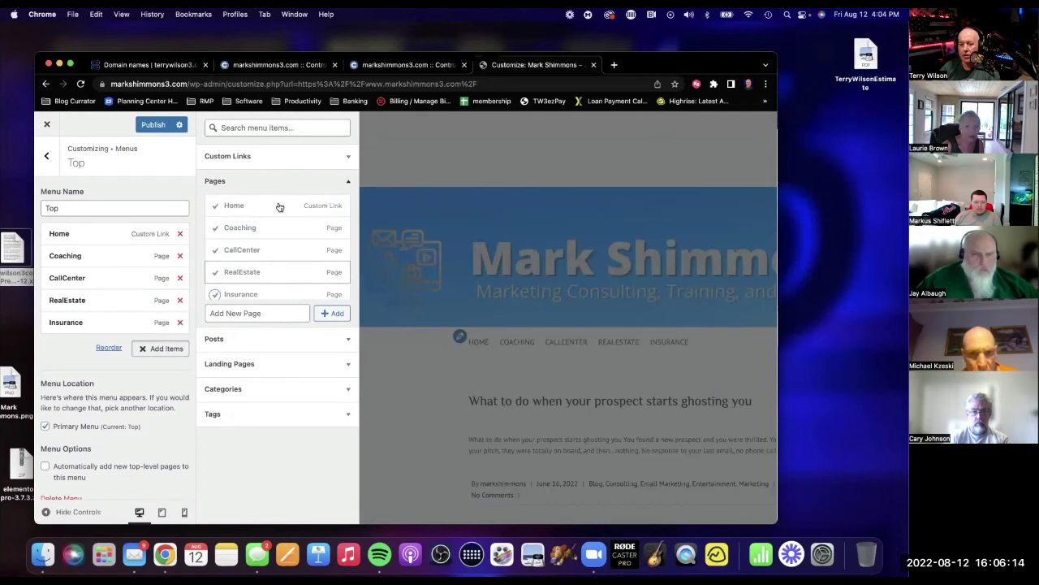
# - Add a 'Jobs' custom link to the Top menu
pyautogui.click(221, 158)
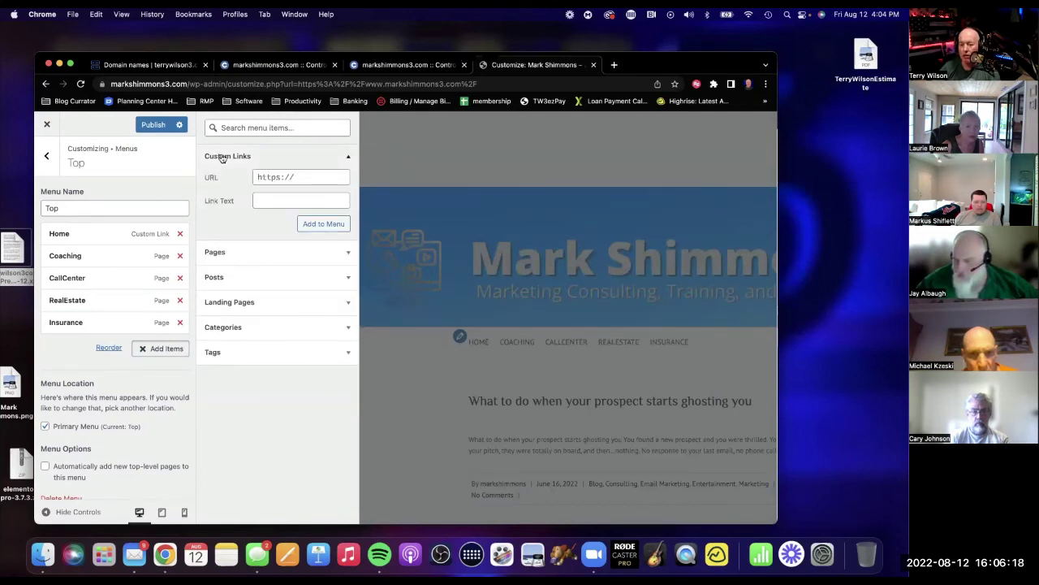
pyautogui.click(302, 176)
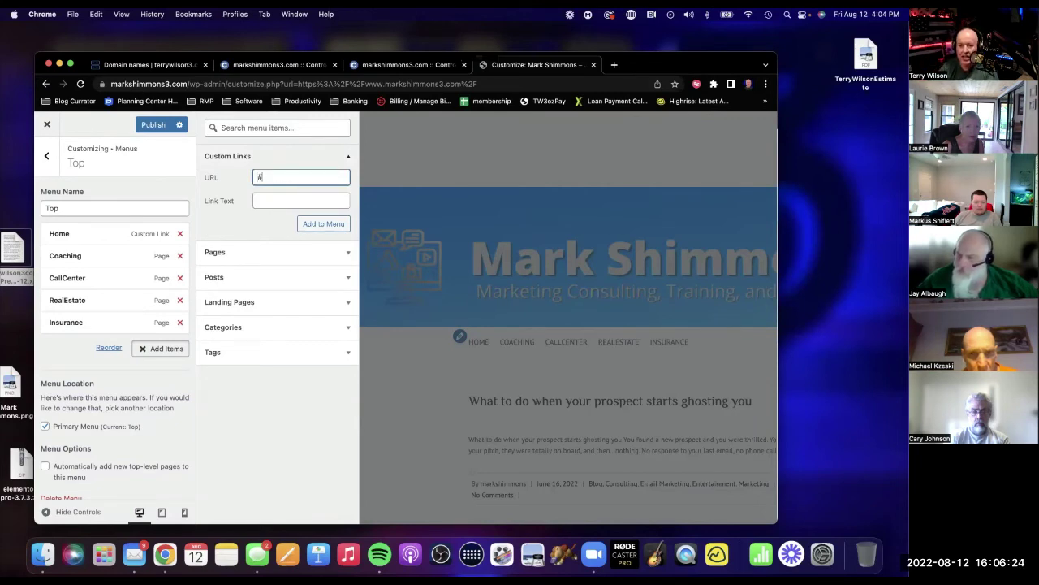
pyautogui.click(260, 198)
pyautogui.write('Jobs')
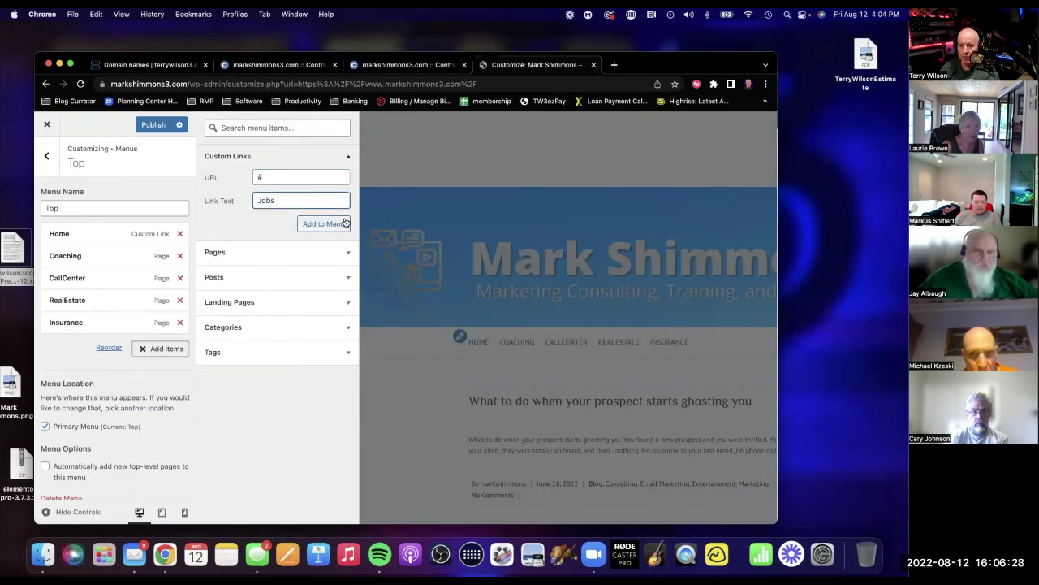
pyautogui.click(324, 224)
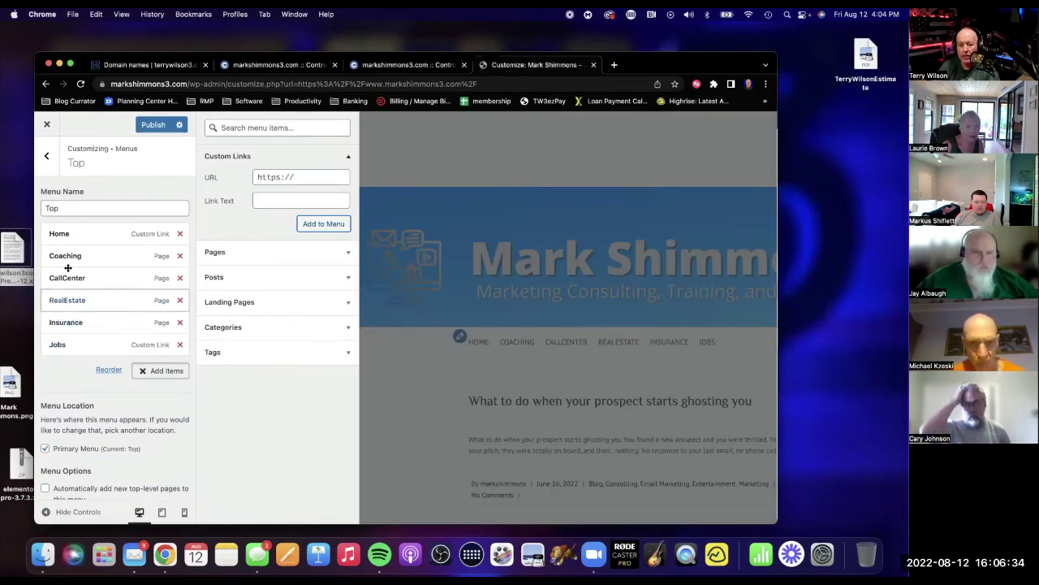
# - Nest Coaching, CallCenter, Insurance and RealEstate under Jobs, with RealEstate last
pyautogui.moveTo(70, 254); pyautogui.dragTo(81, 347)
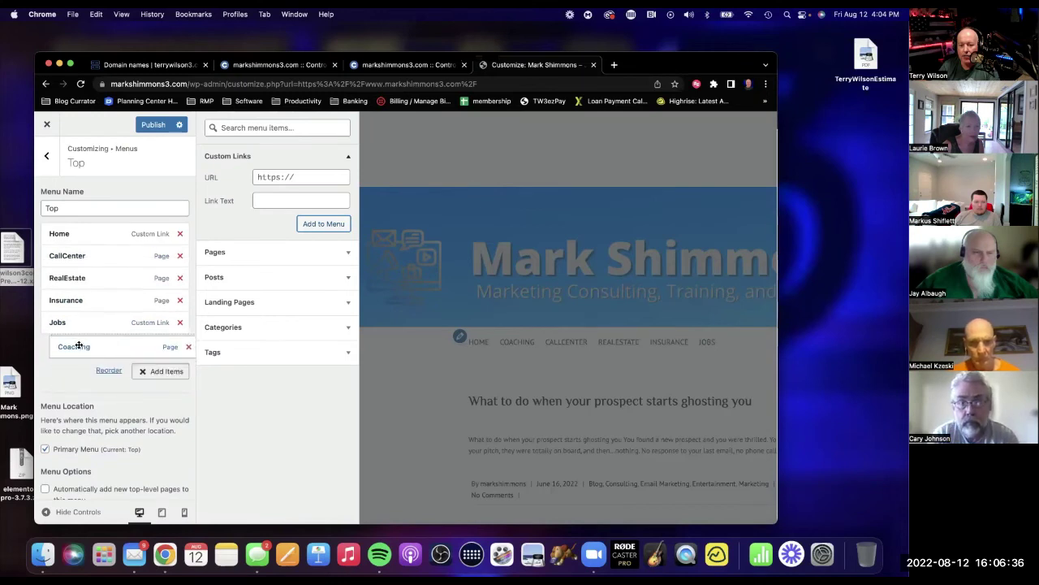
pyautogui.moveTo(70, 255); pyautogui.dragTo(72, 345)
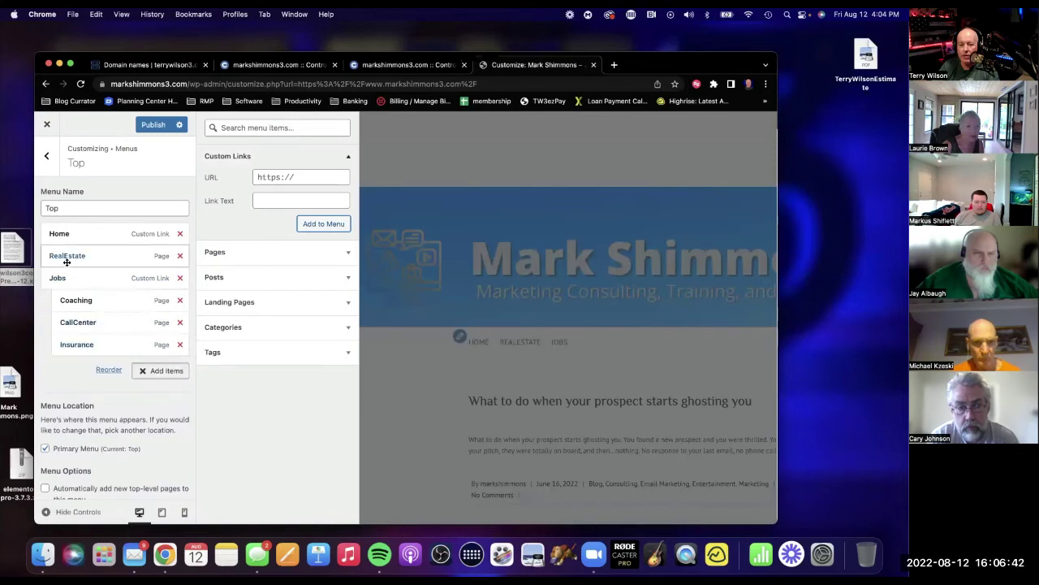
pyautogui.moveTo(82, 302); pyautogui.dragTo(77, 344)
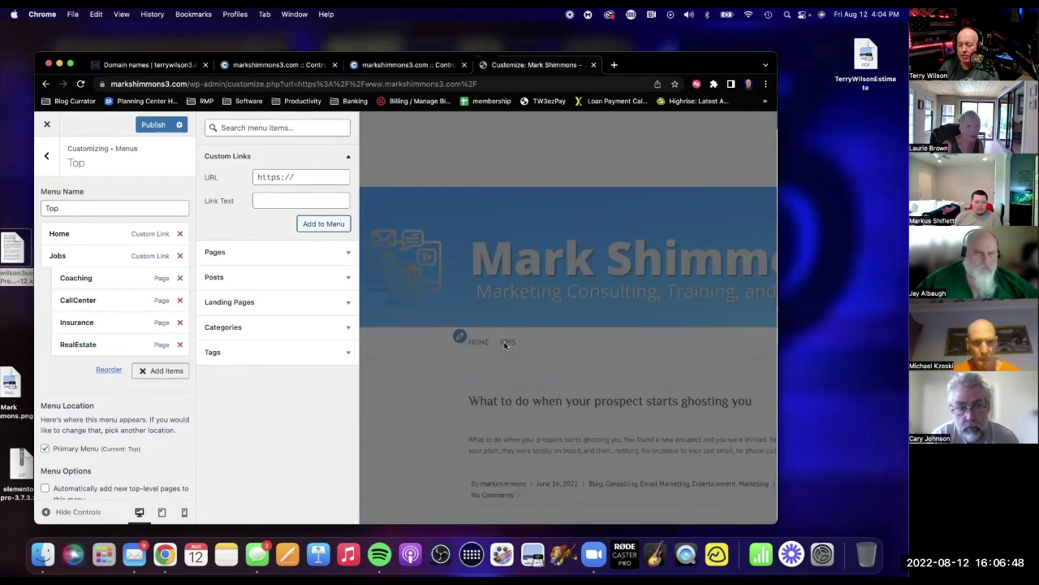
pyautogui.click(264, 178)
pyautogui.press('super+v')
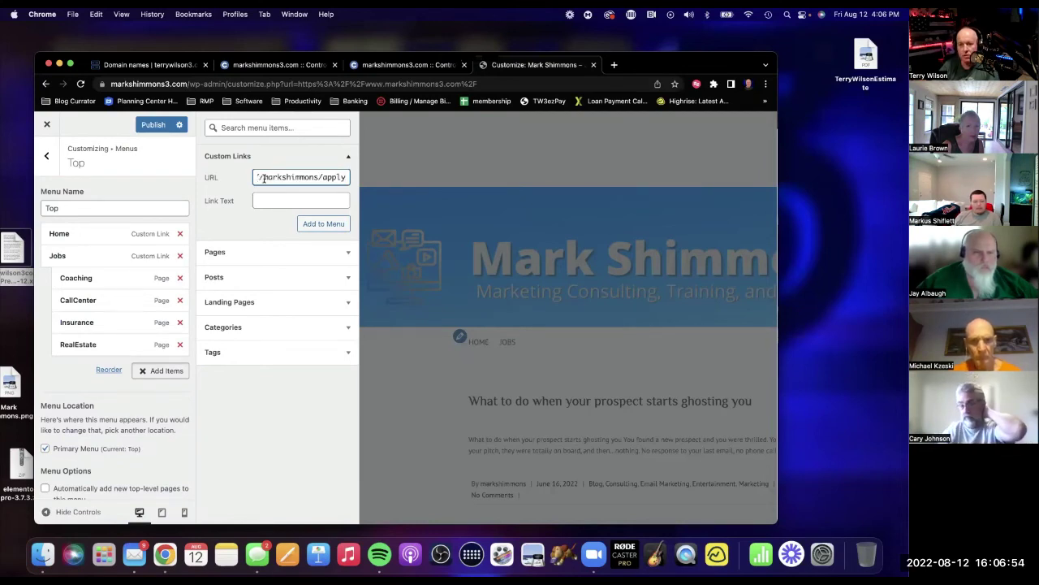
pyautogui.press('Left')
pyautogui.press('Left')
pyautogui.press('Left')
pyautogui.press('Left')
pyautogui.press('Left')
pyautogui.press('Left')
pyautogui.press('Left')
pyautogui.press('Left')
pyautogui.press('Left')
pyautogui.press('Left')
pyautogui.press('Left')
pyautogui.press('Left')
pyautogui.press('Left')
pyautogui.press('Left')
pyautogui.press('Left')
pyautogui.press('Left')
pyautogui.press('Left')
pyautogui.press('Left')
pyautogui.press('Left')
pyautogui.press('Left')
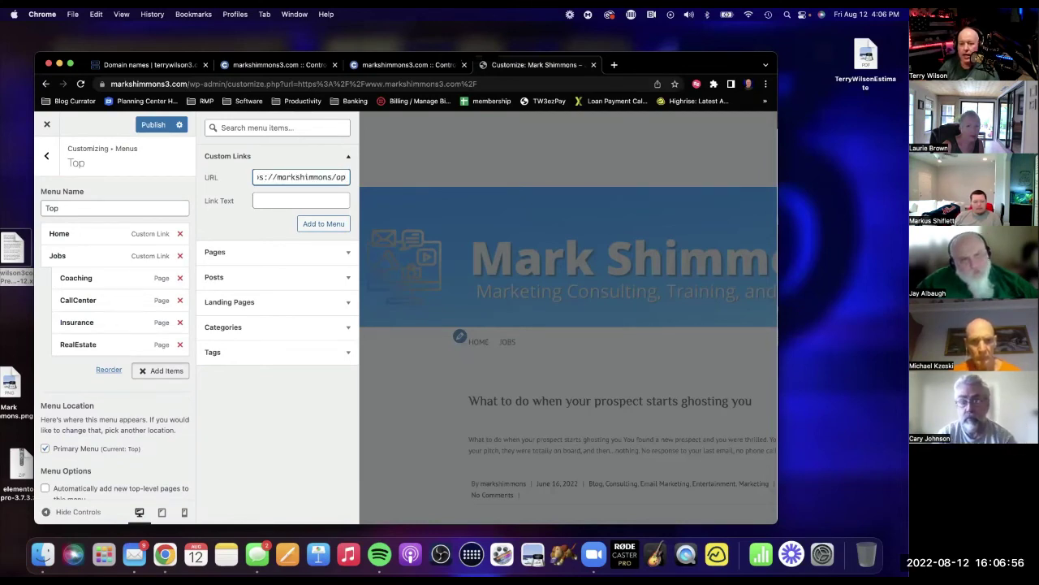
pyautogui.press('Left')
pyautogui.press('Left')
pyautogui.press('Left')
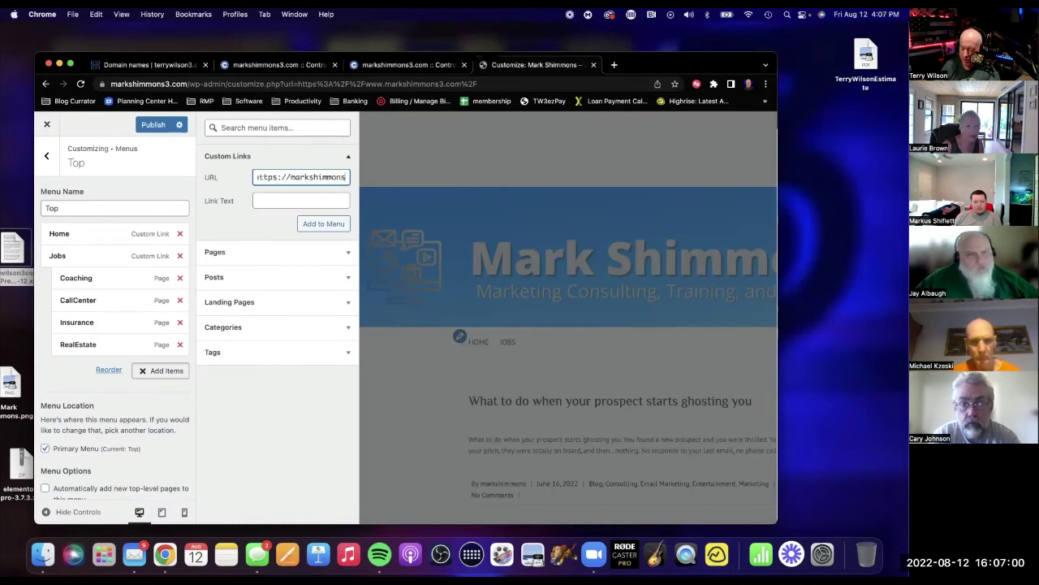
pyautogui.write('.com')
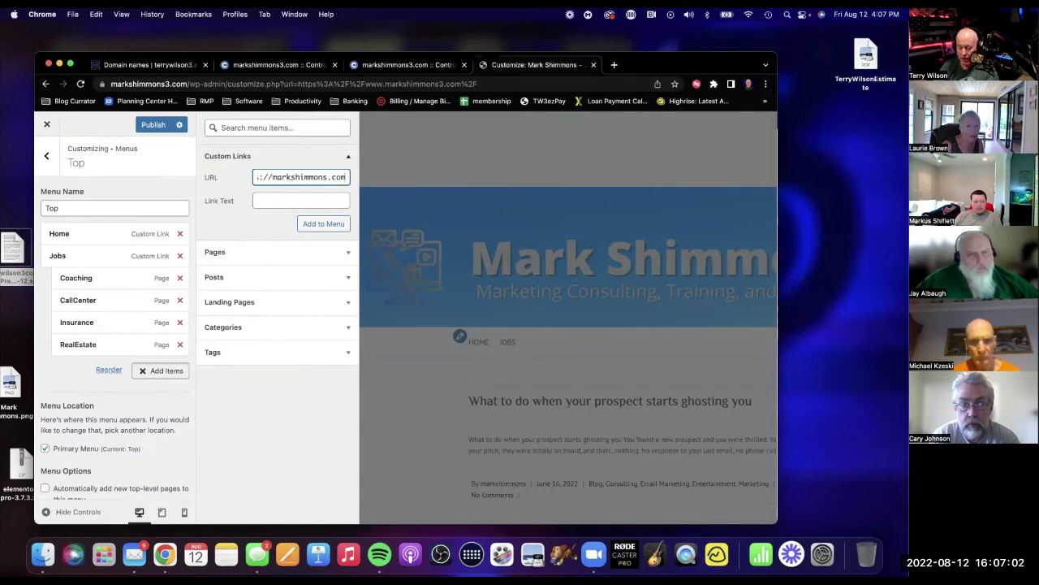
pyautogui.press('super+a')
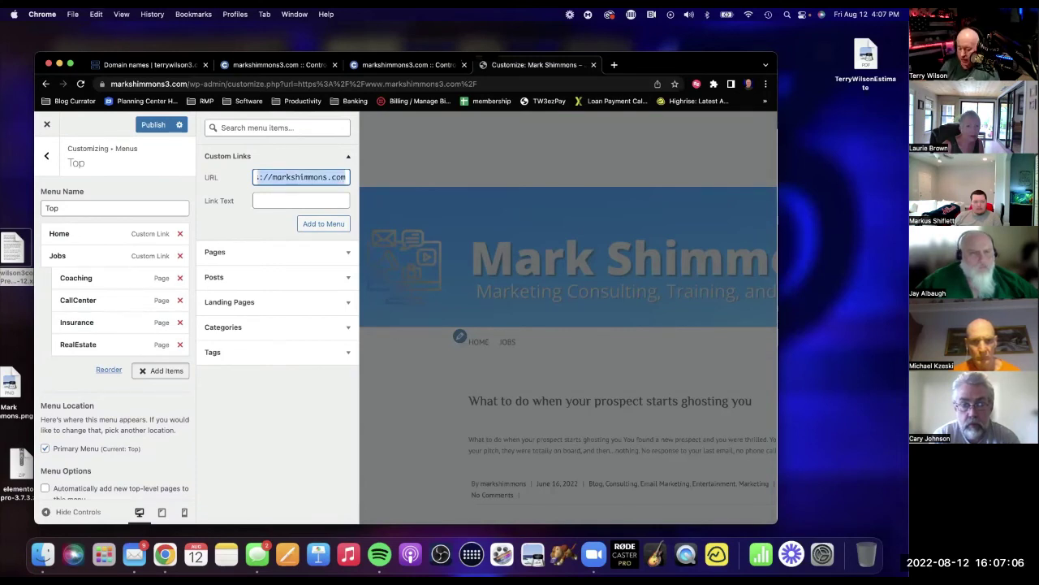
pyautogui.press('Right')
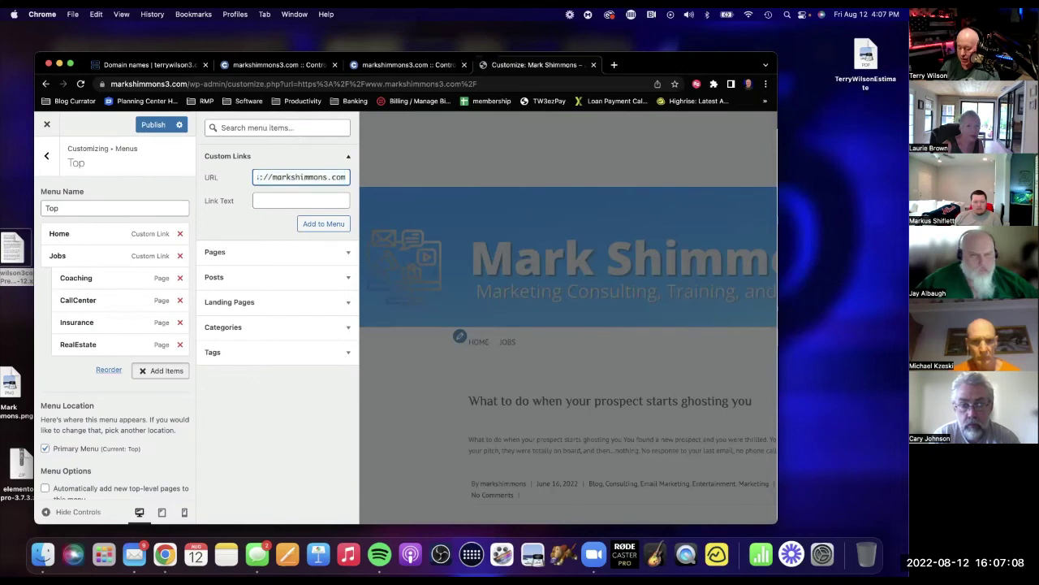
pyautogui.write('/')
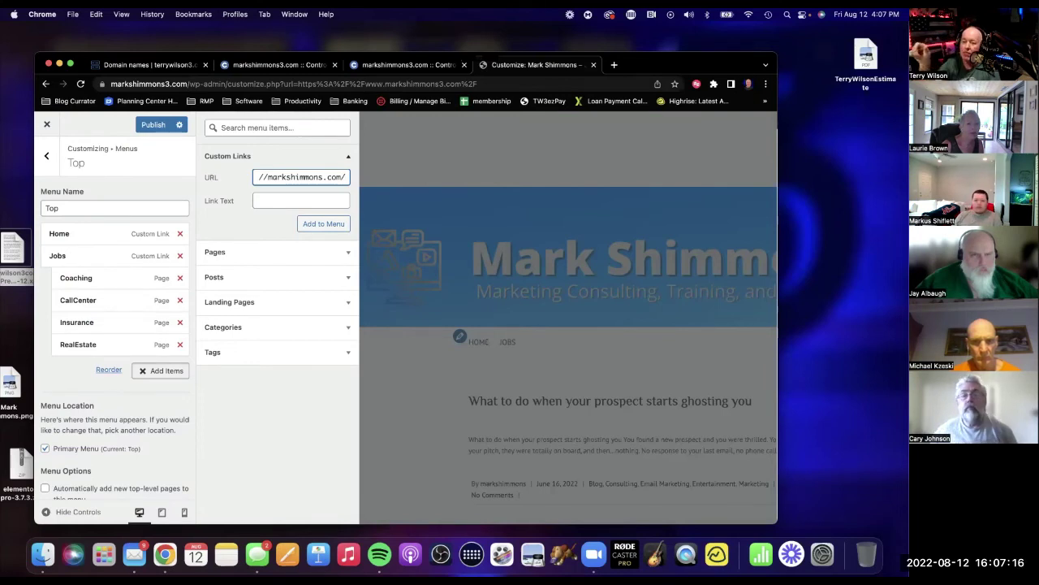
pyautogui.write('dem')
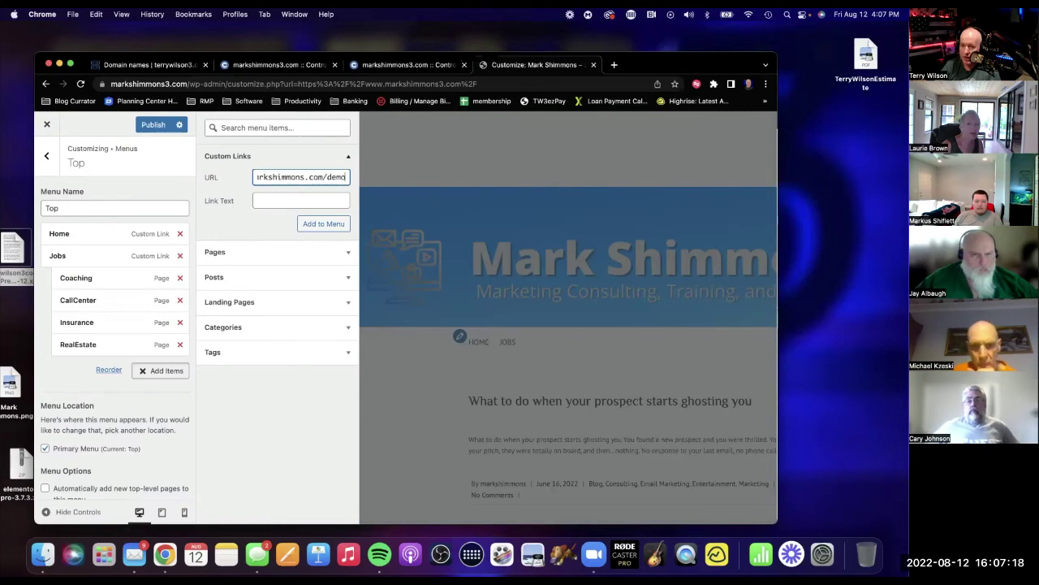
pyautogui.write('o')
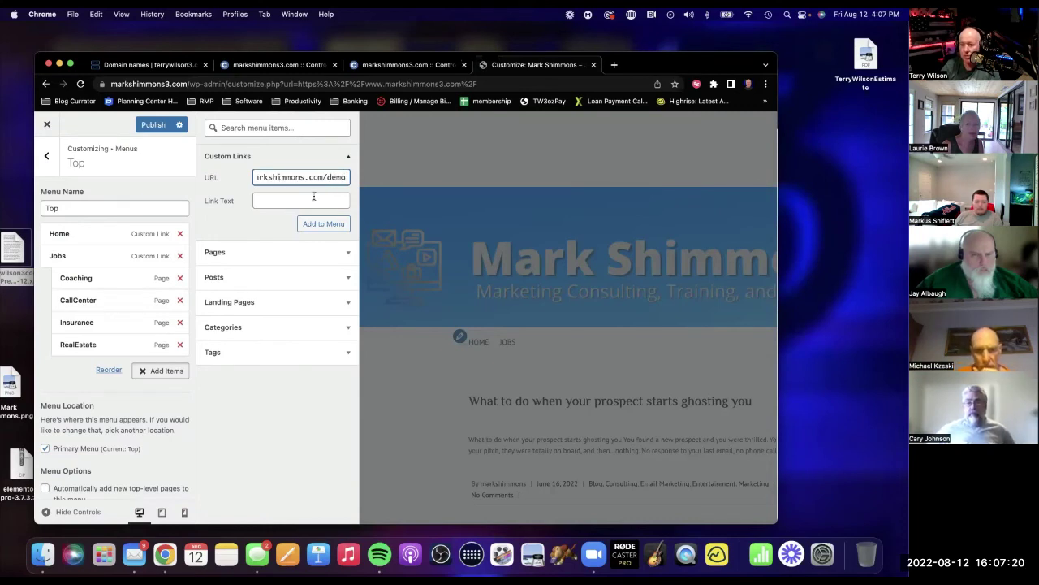
pyautogui.click(281, 199)
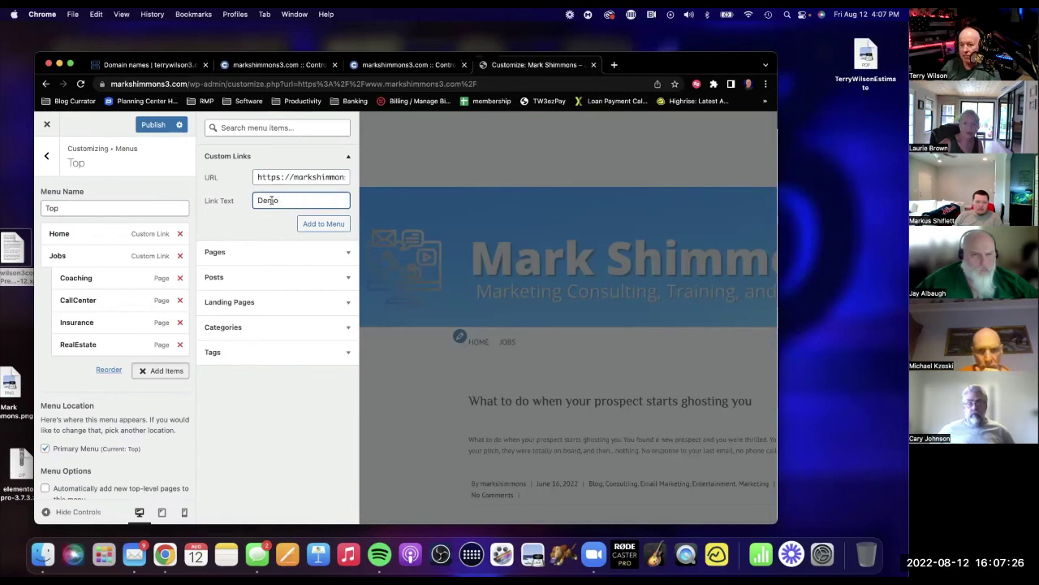
pyautogui.click(324, 225)
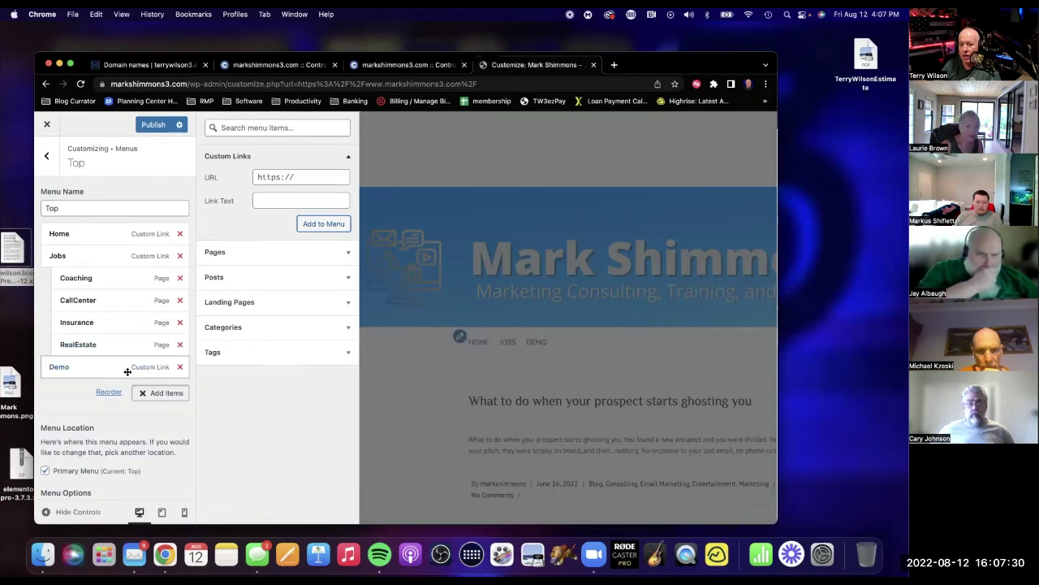
# - Add a Membership custom link using the markshimmons3.com address after Demo
pyautogui.click(304, 177)
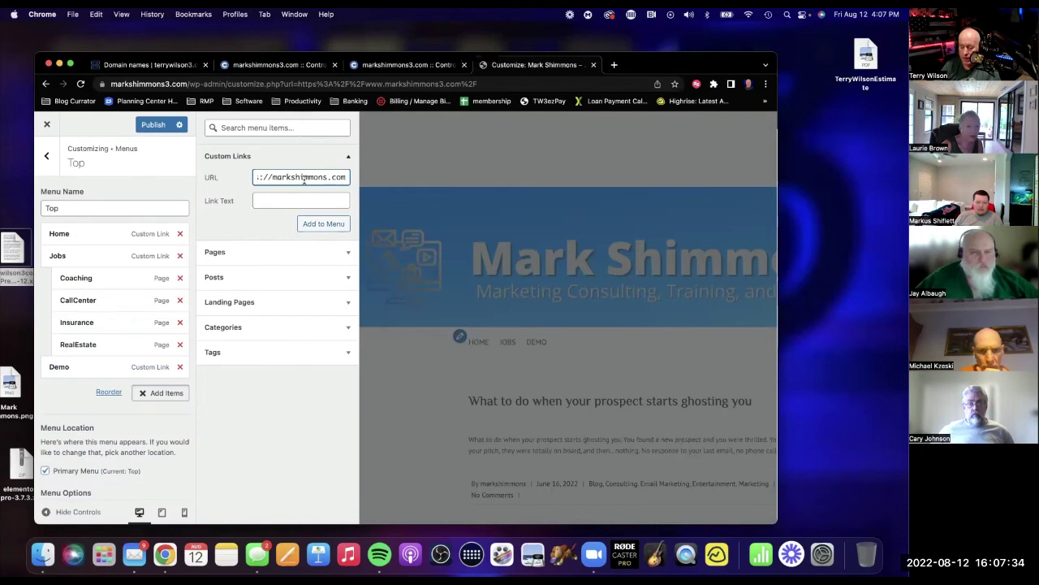
pyautogui.write('/')
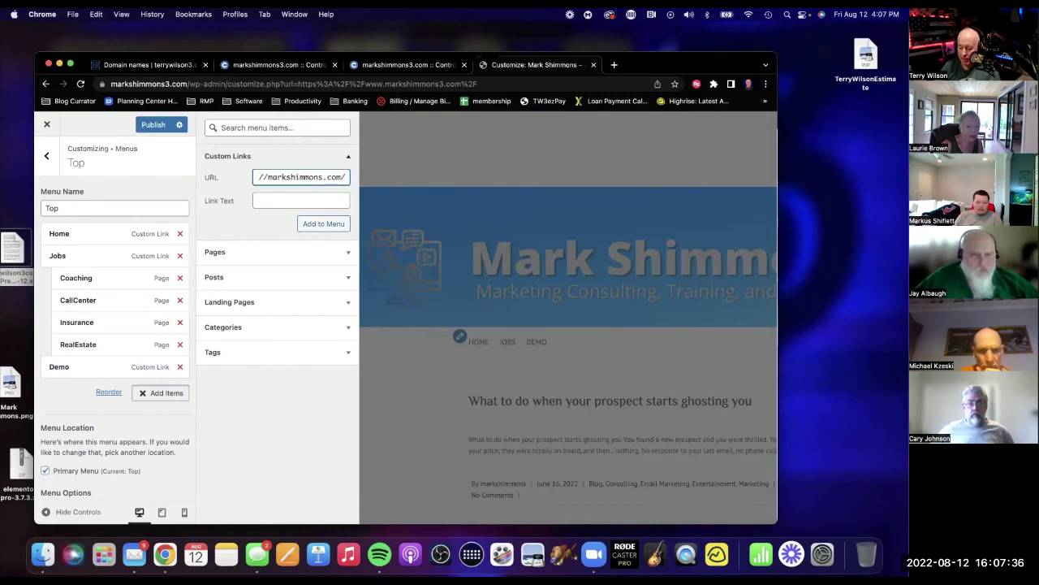
pyautogui.write('membership')
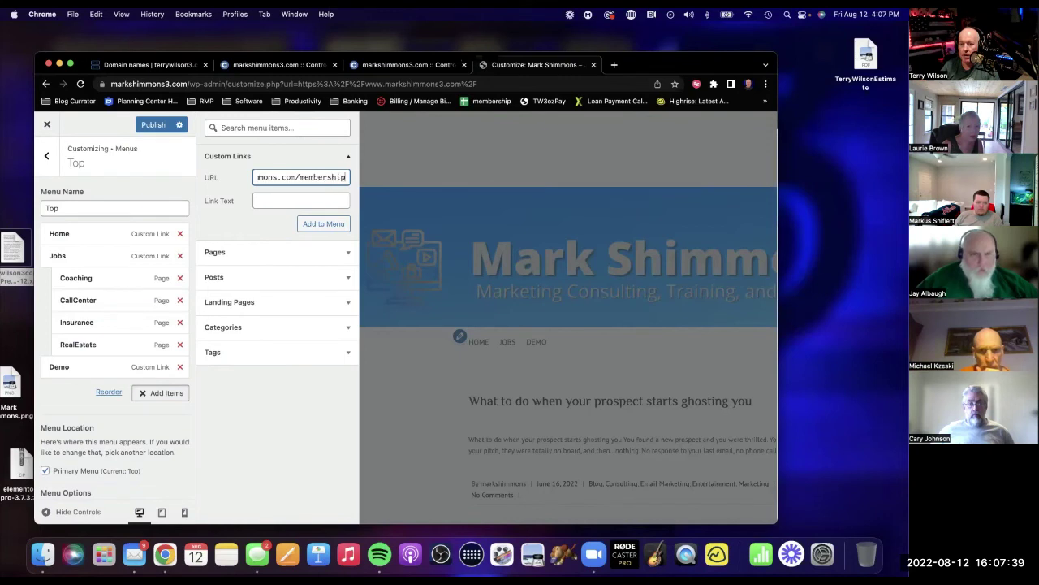
pyautogui.press('Tab')
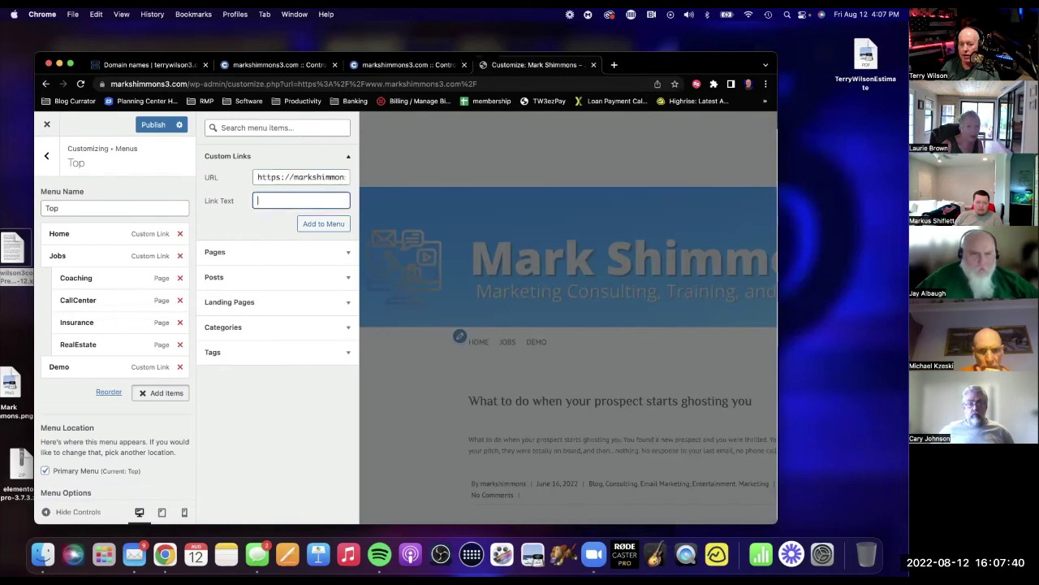
pyautogui.write('members')
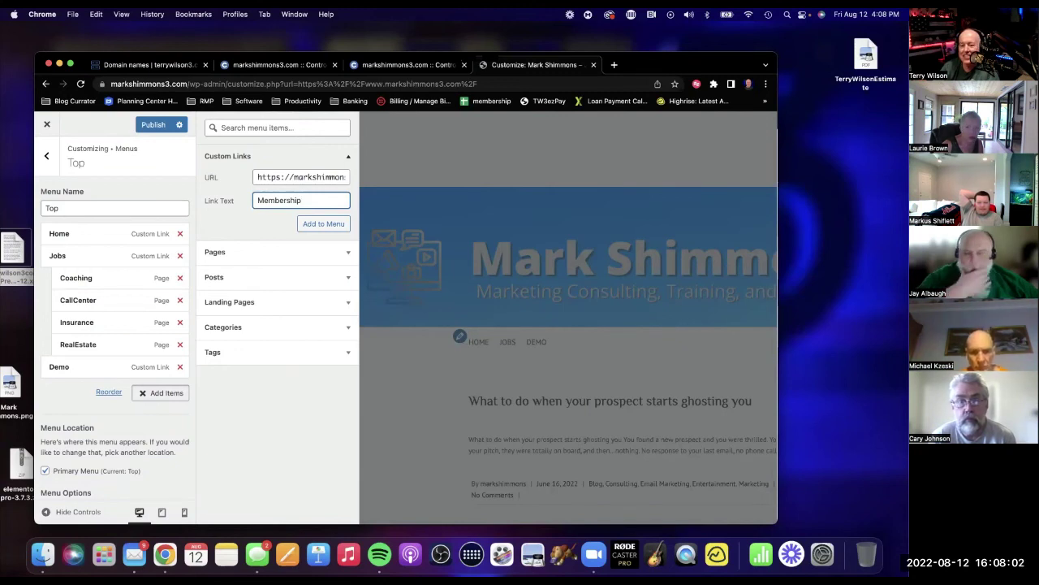
pyautogui.click(329, 183)
pyautogui.write('memb')
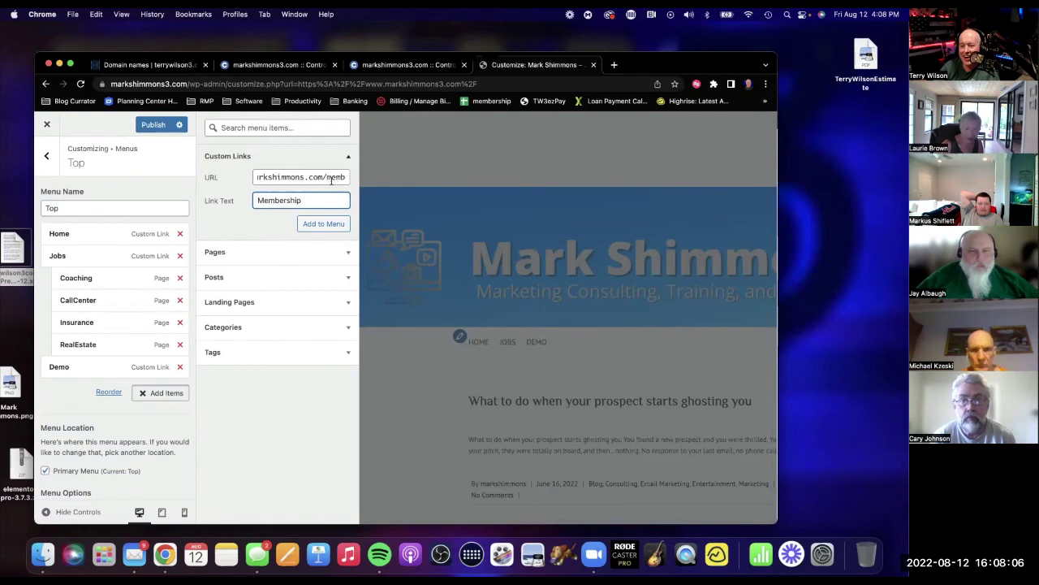
pyautogui.click(311, 176)
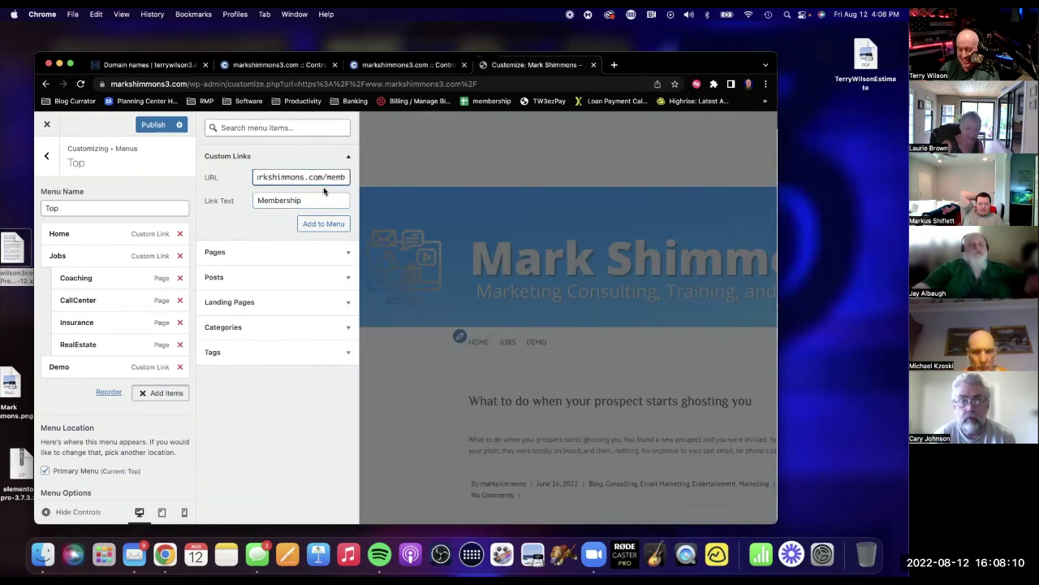
pyautogui.write('3')
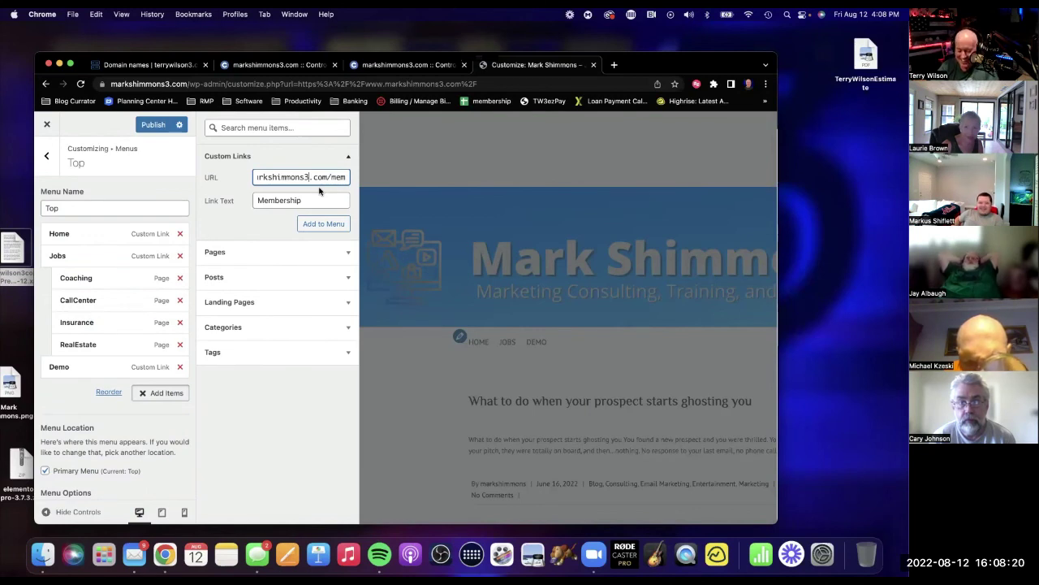
pyautogui.press('super+a')
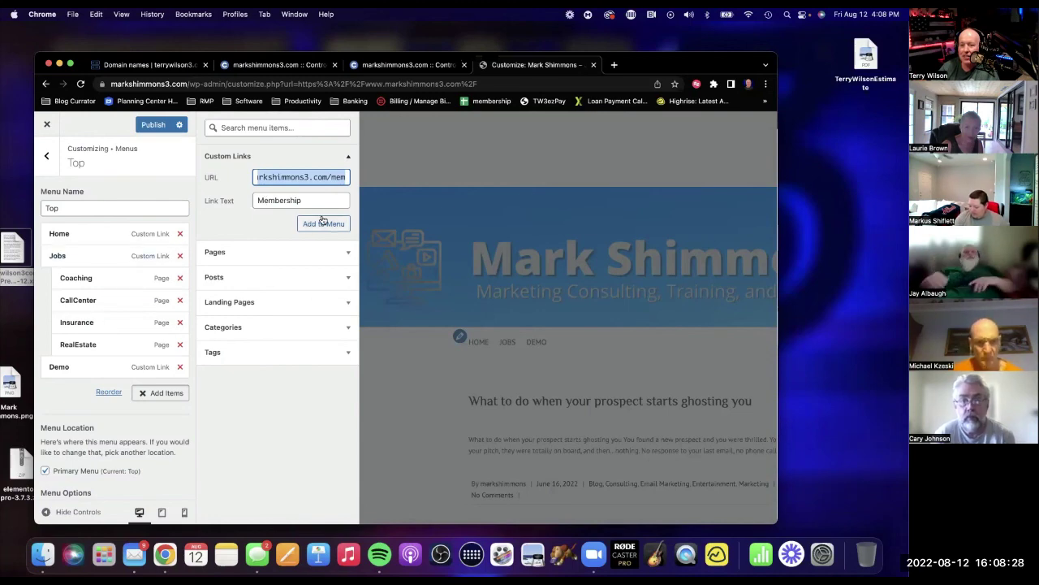
pyautogui.click(322, 220)
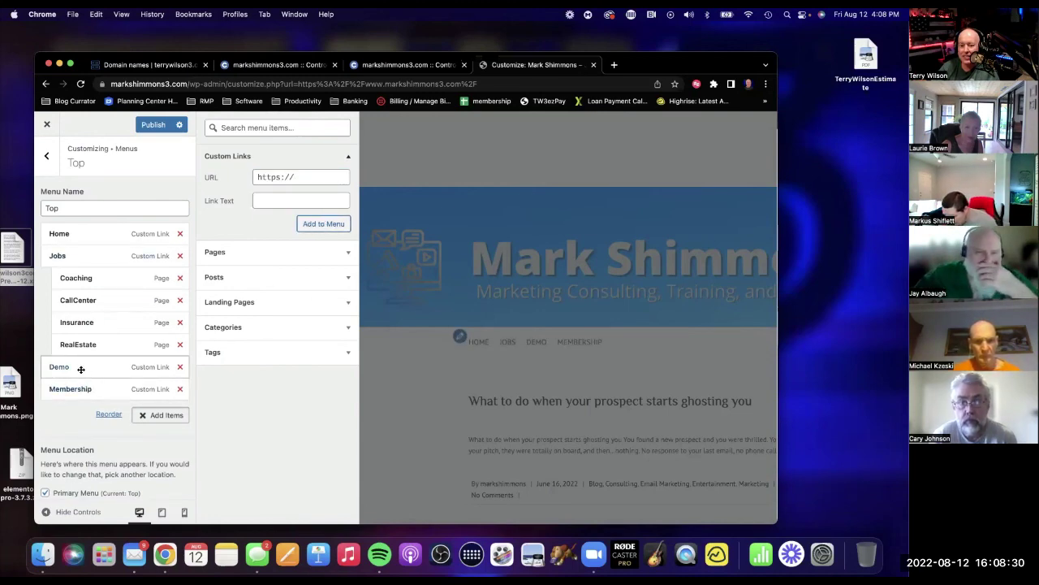
# - Change the Demo link's domain to markshimmons3.com and publish the menu
pyautogui.click(80, 369)
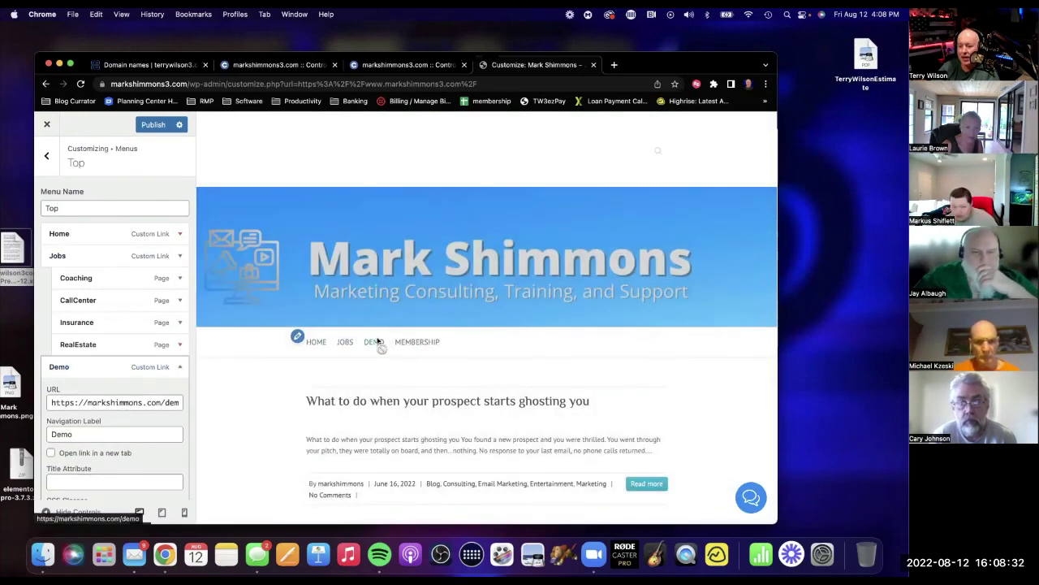
pyautogui.click(151, 406)
pyautogui.write('3')
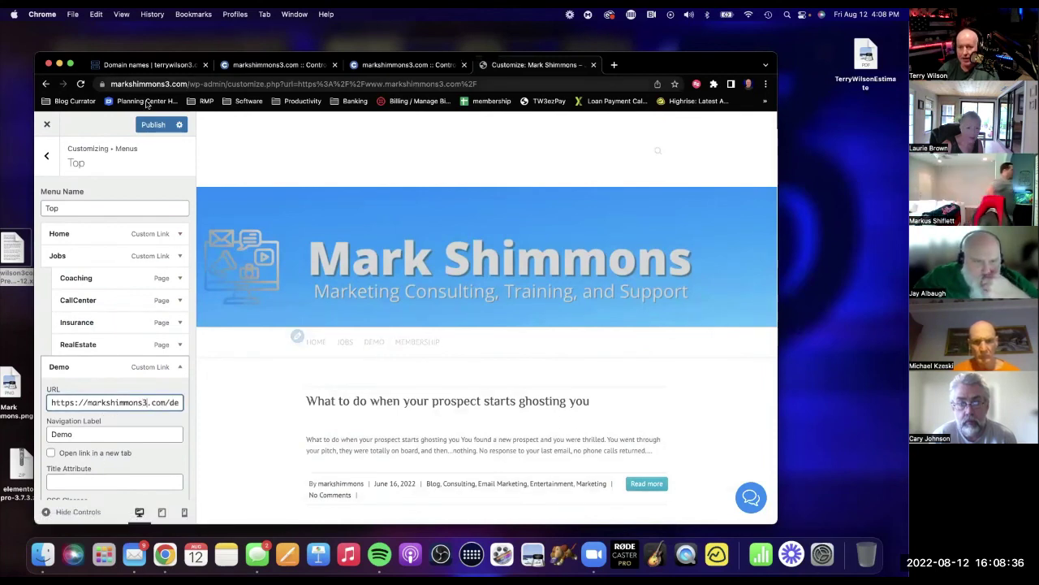
pyautogui.click(147, 126)
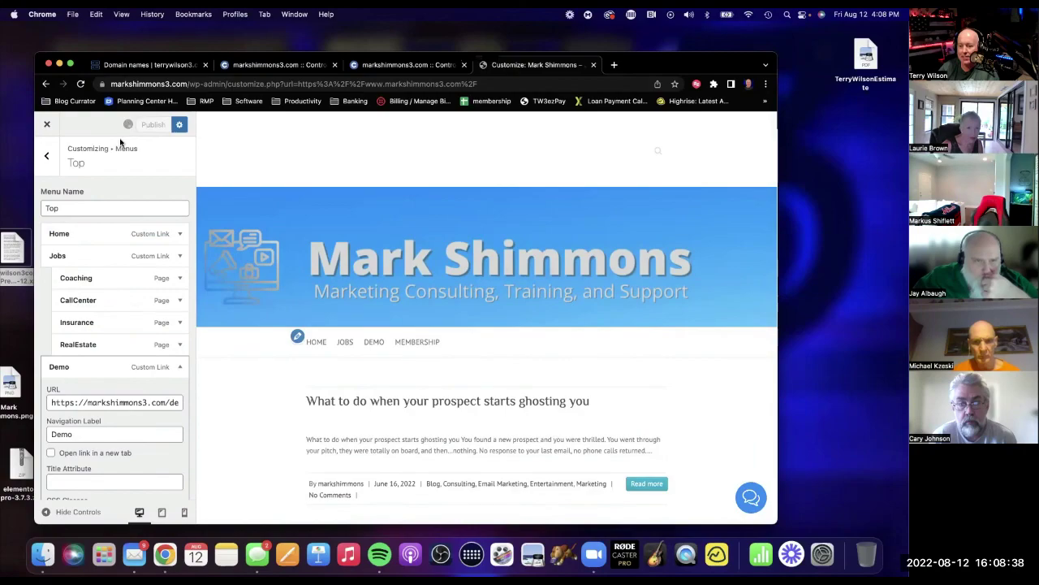